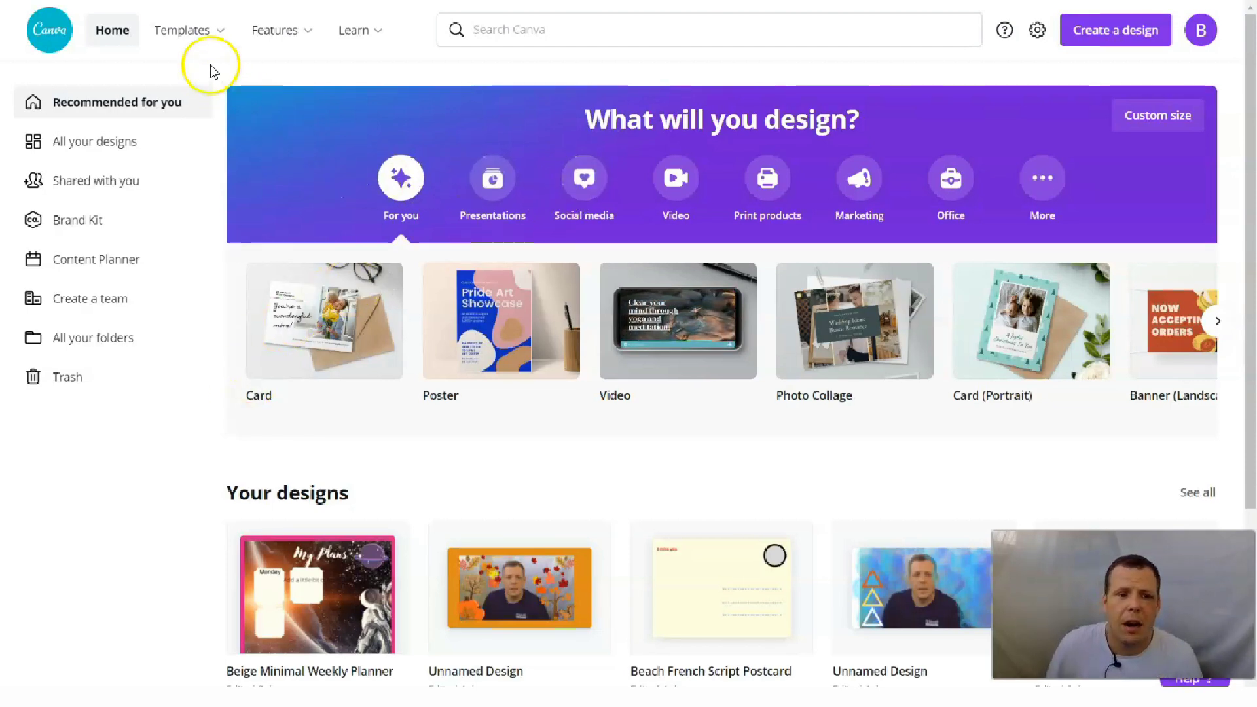
Step: Open the personal T-Shirts template collection and browse the first rows of designs
mouse_move(216, 39)
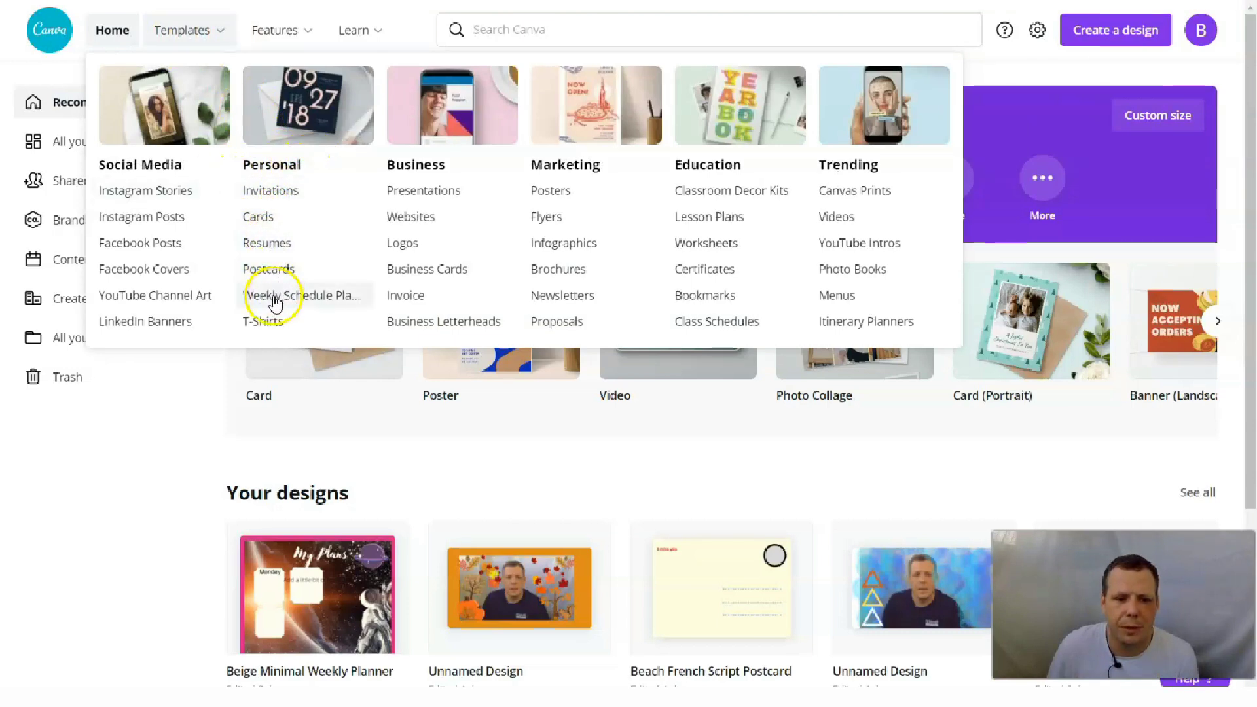
left_click(265, 331)
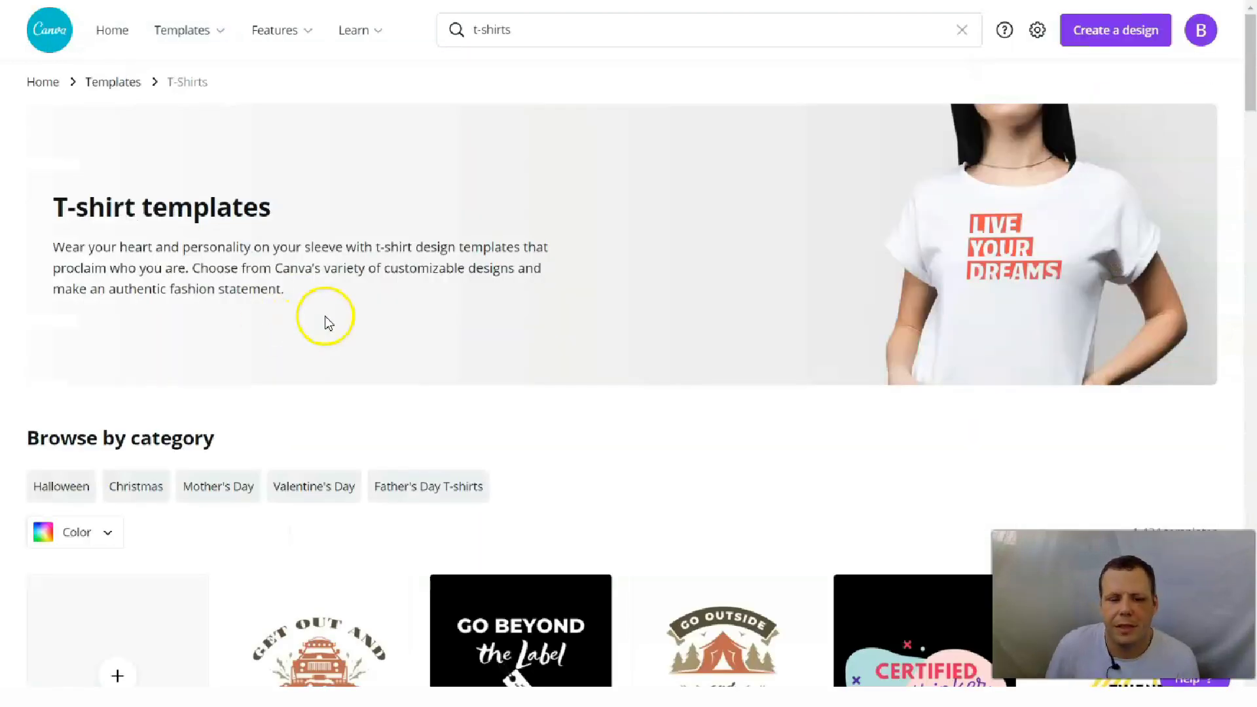
scroll(406, 301, "down", 3)
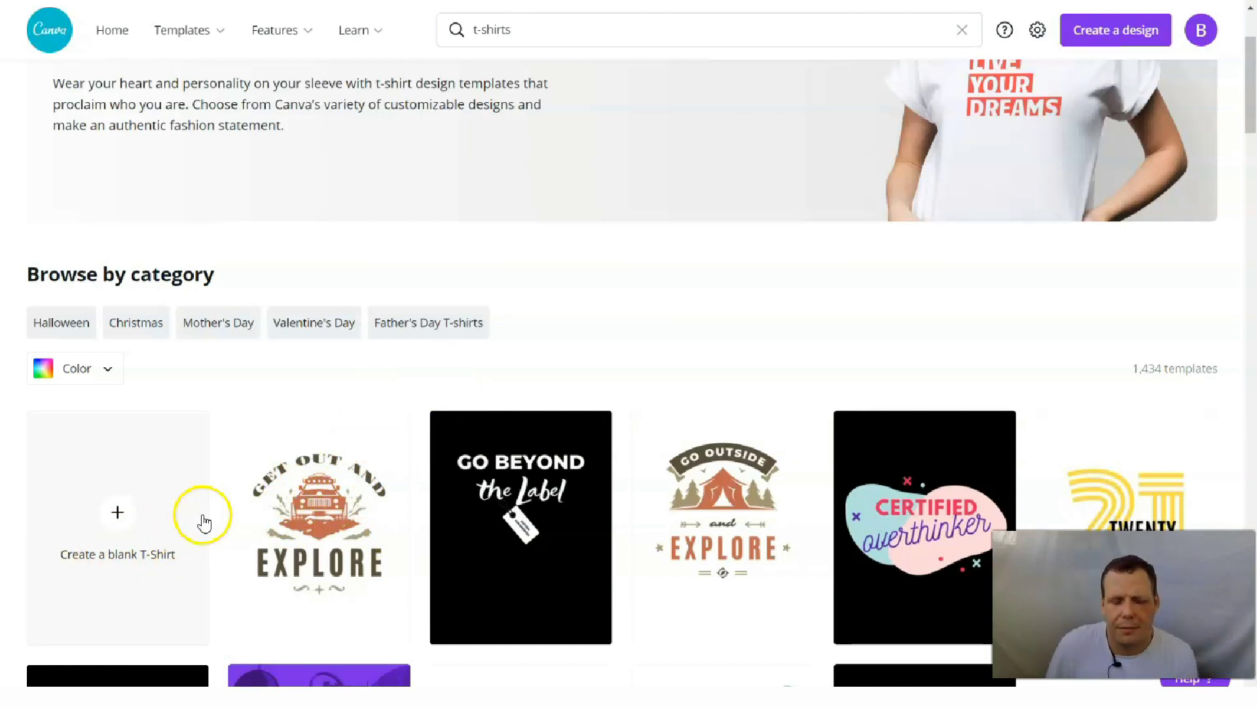
scroll(491, 393, "down", 1)
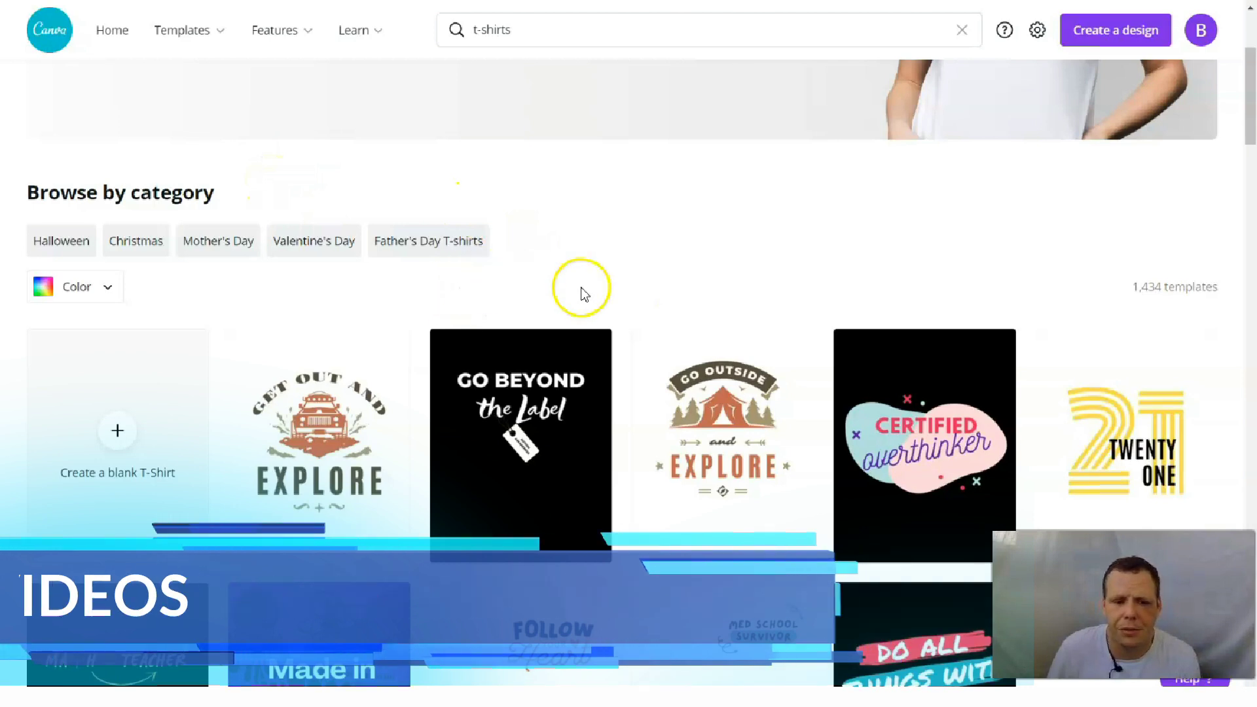
mouse_move(555, 353)
scroll(555, 353, "down", 3)
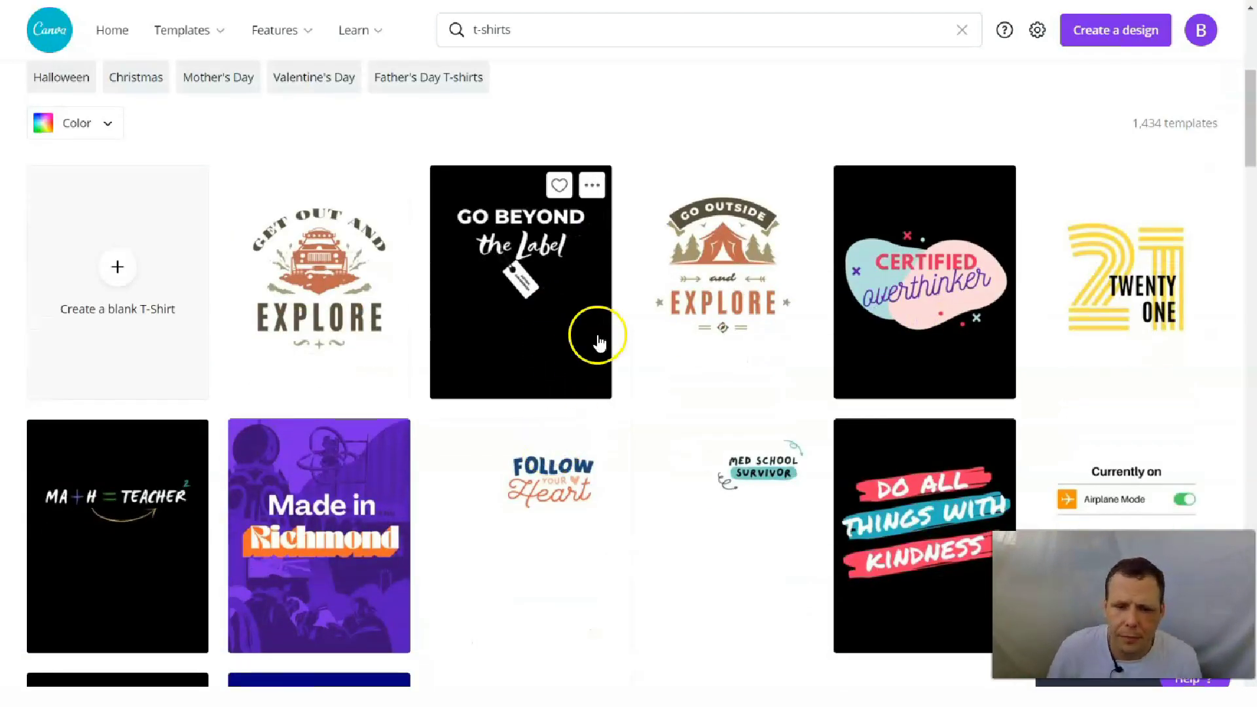
scroll(572, 336, "down", 2)
scroll(353, 294, "up", 5)
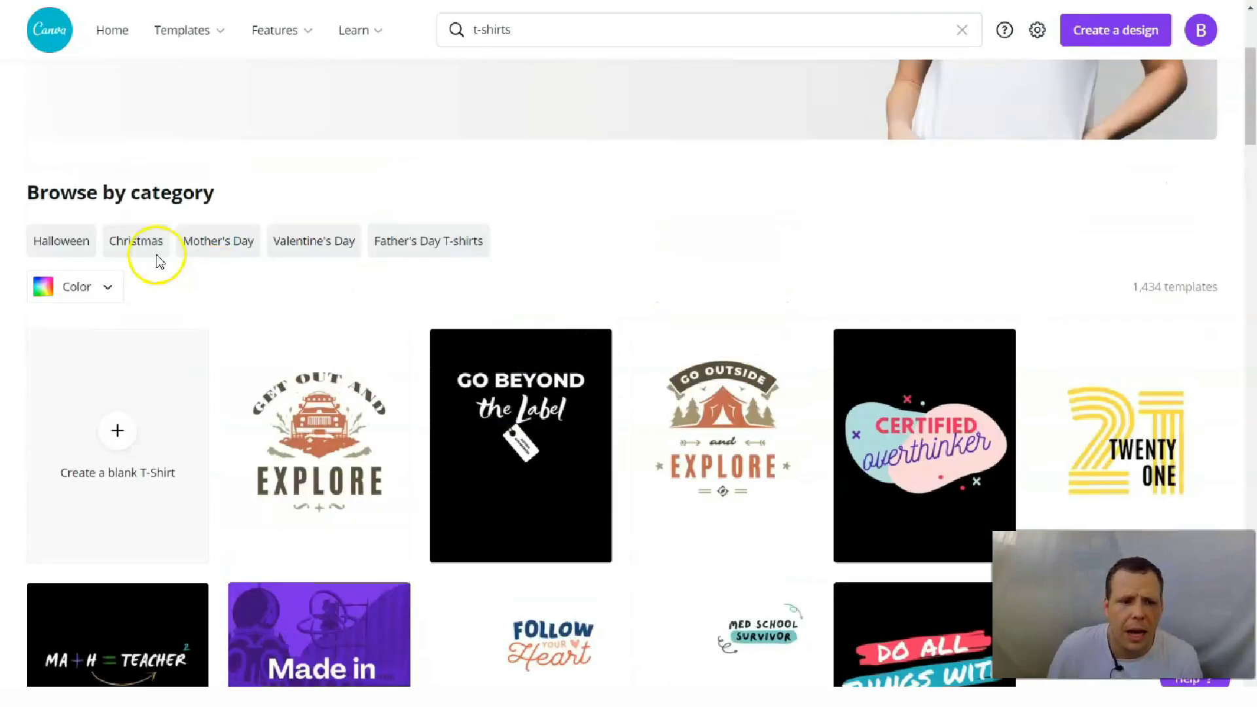
Step: Narrow the T-shirt templates to the Halloween category and browse its designs
left_click(61, 241)
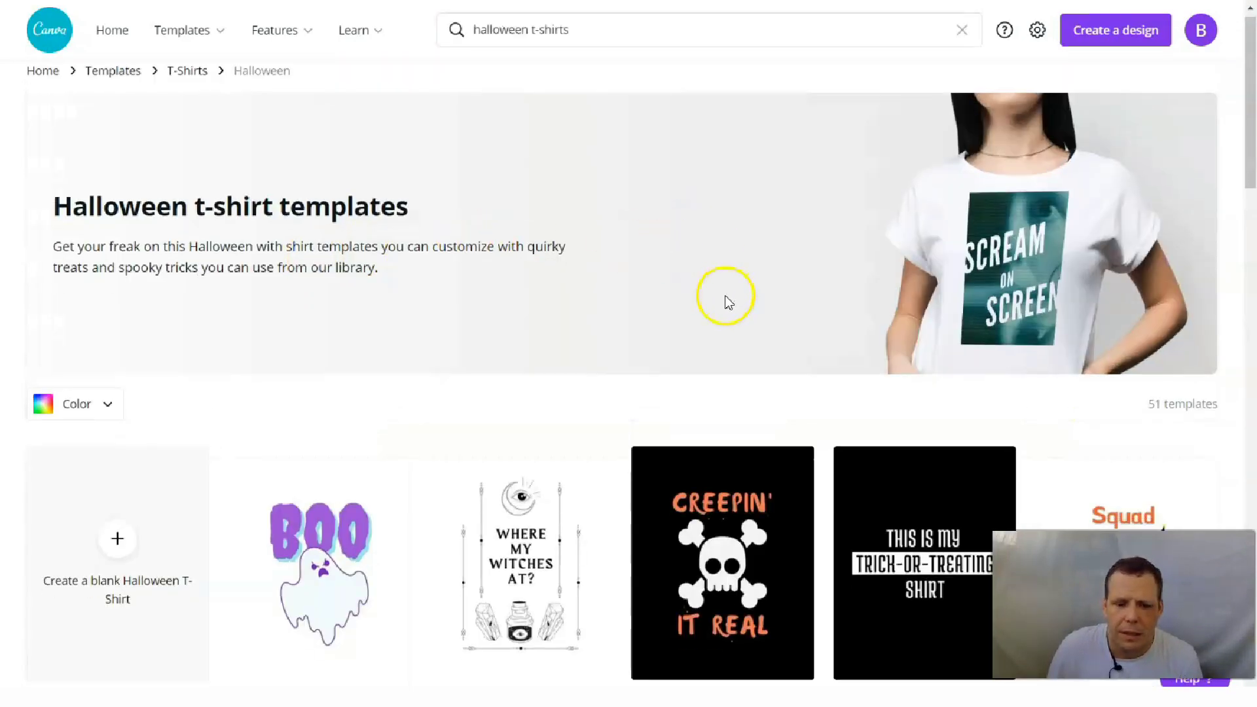
scroll(725, 301, "down", 3)
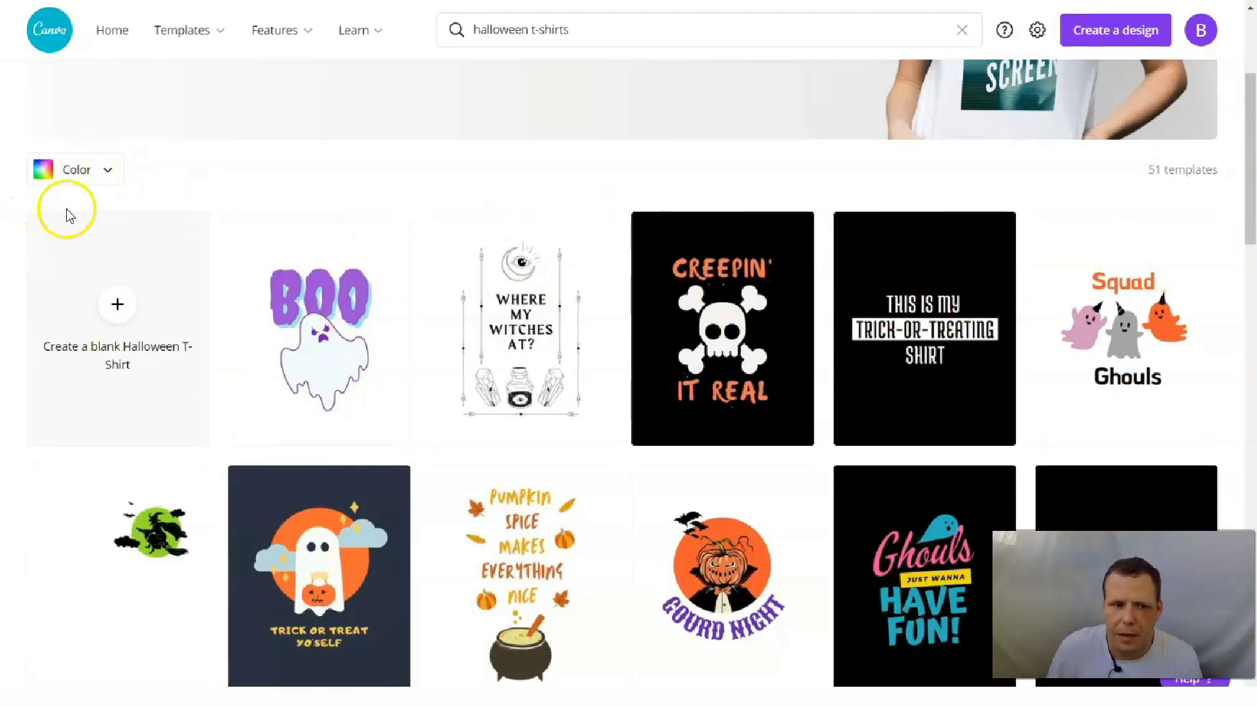
scroll(810, 317, "down", 2)
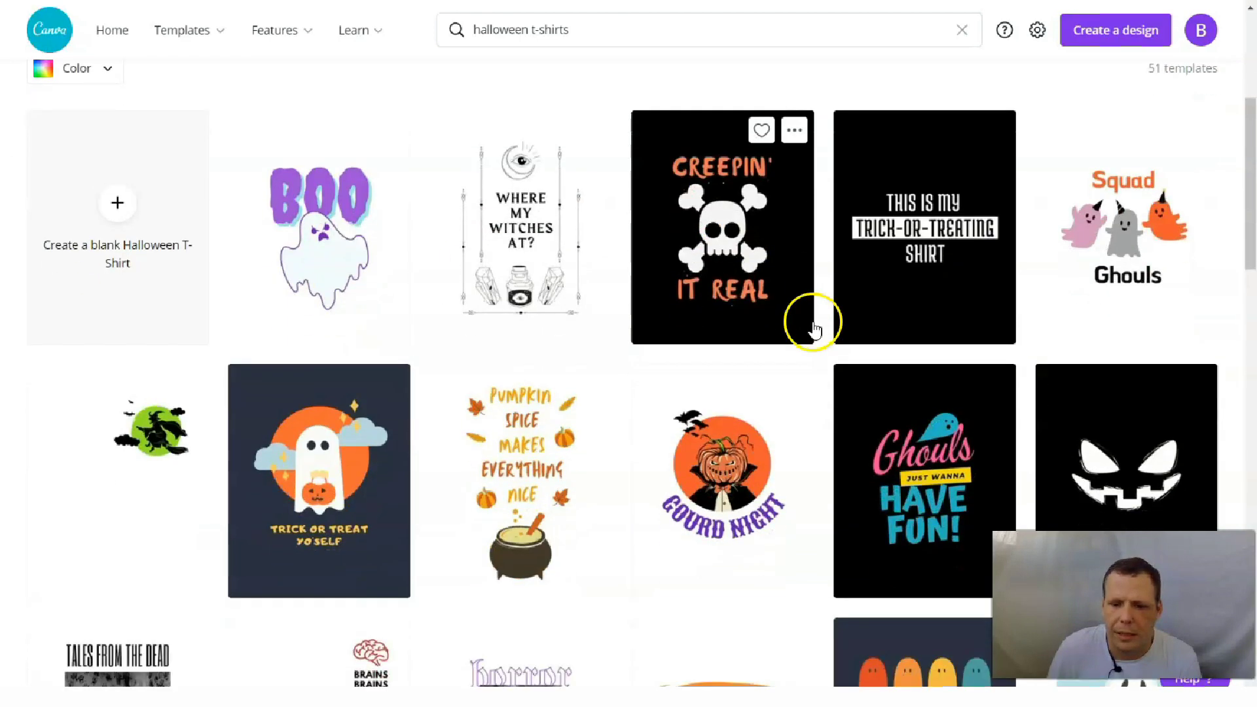
scroll(1121, 406, "down", 1)
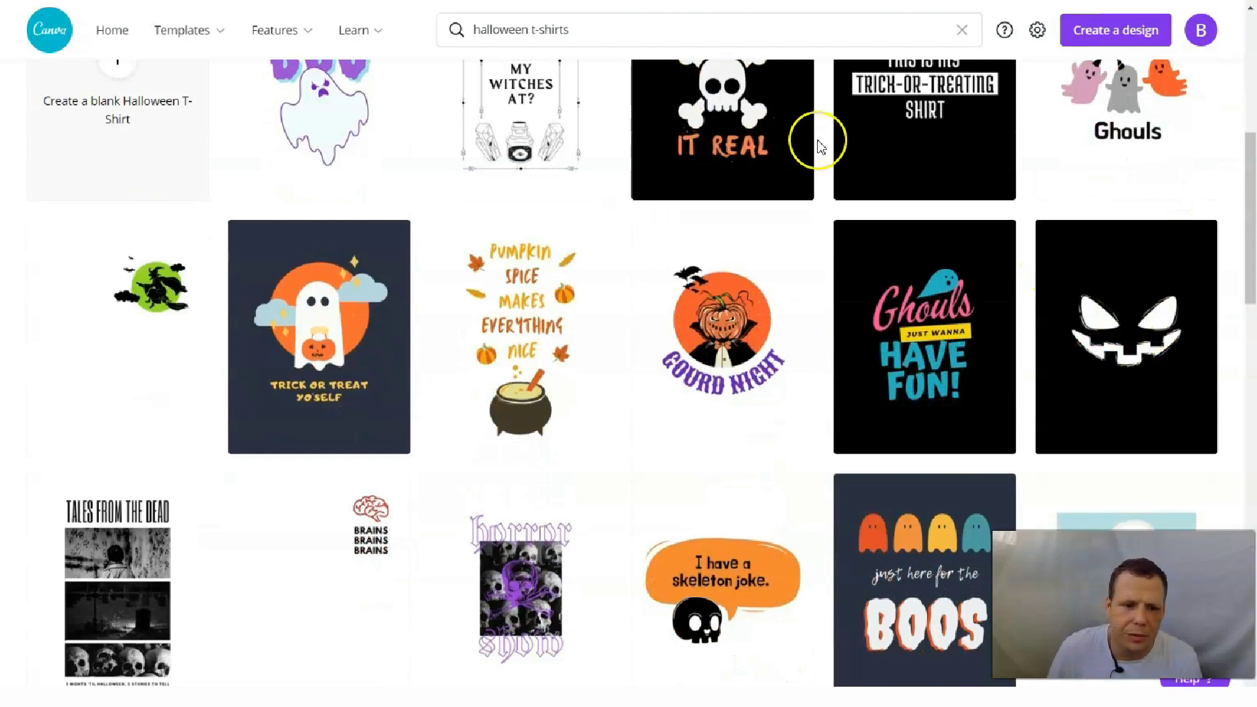
scroll(816, 144, "up", 2)
scroll(814, 353, "down", 1)
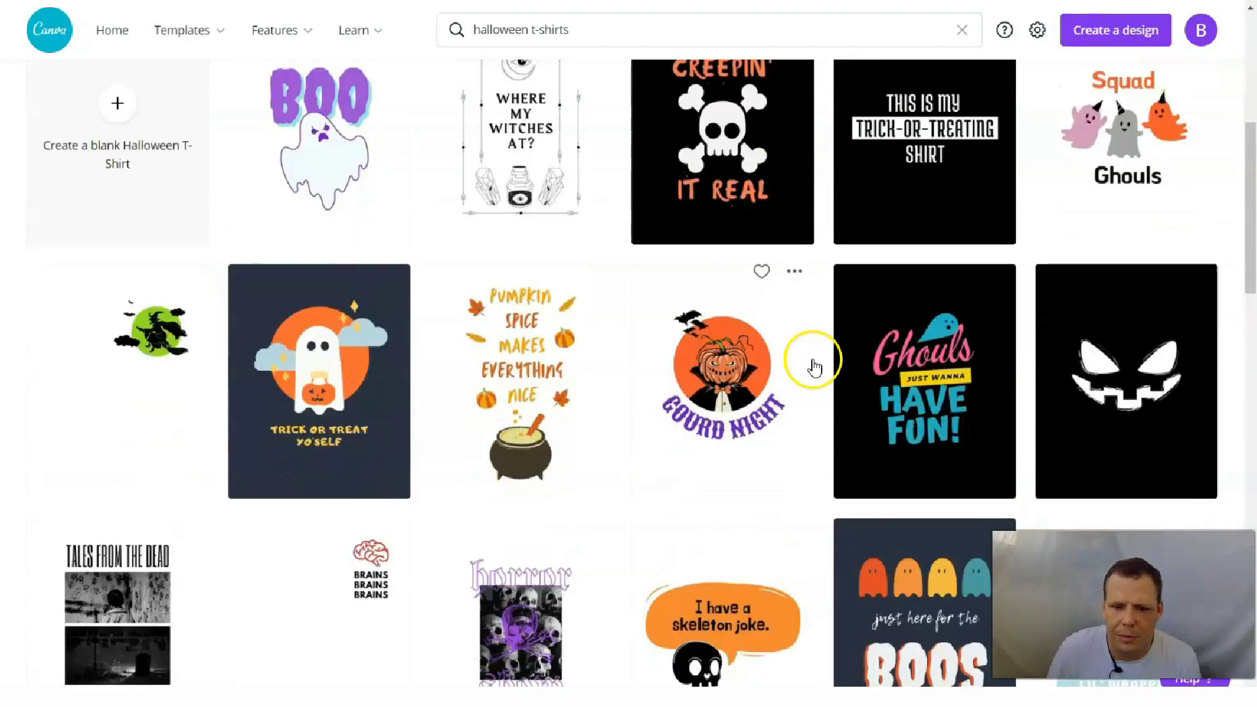
scroll(814, 367, "down", 2)
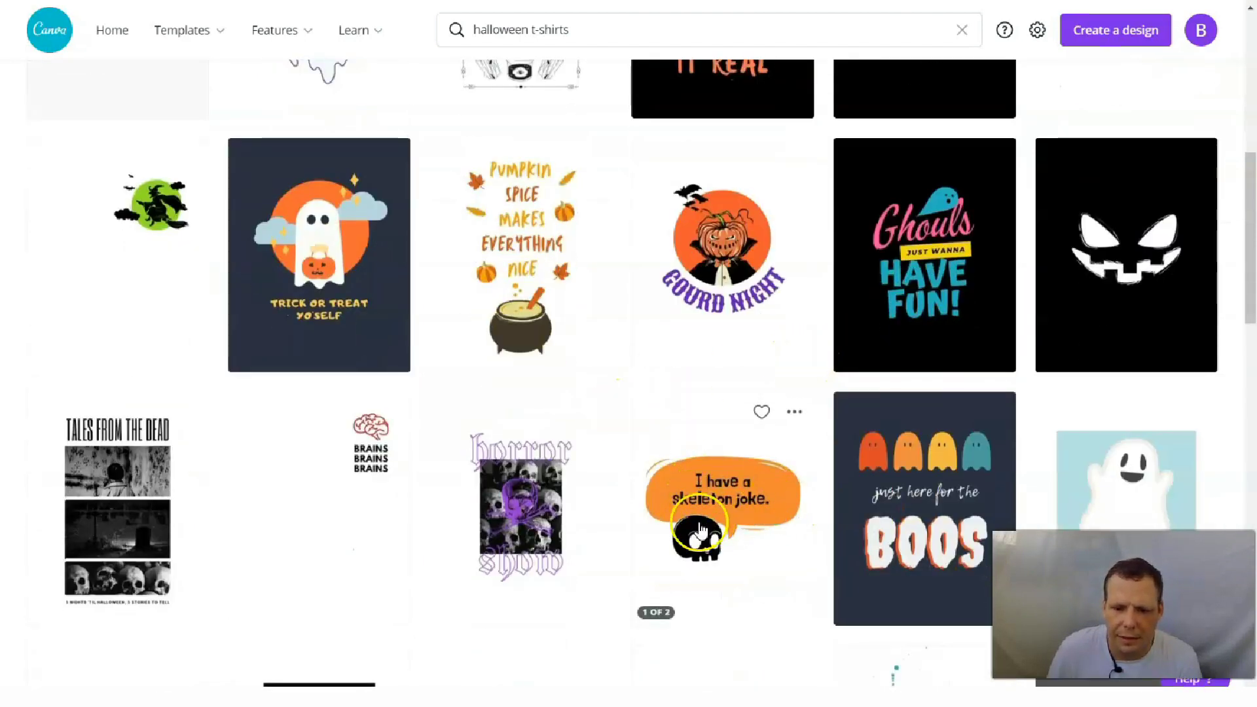
scroll(648, 497, "down", 2)
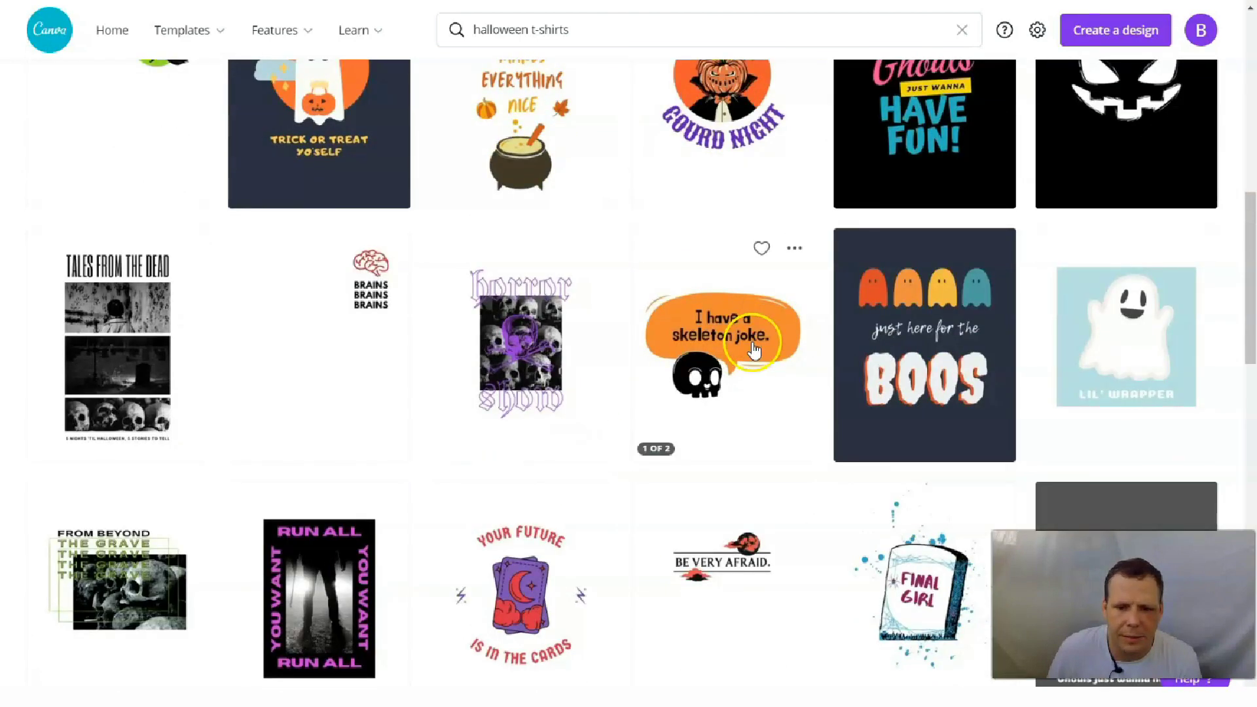
scroll(491, 365, "down", 1)
scroll(494, 380, "up", 2)
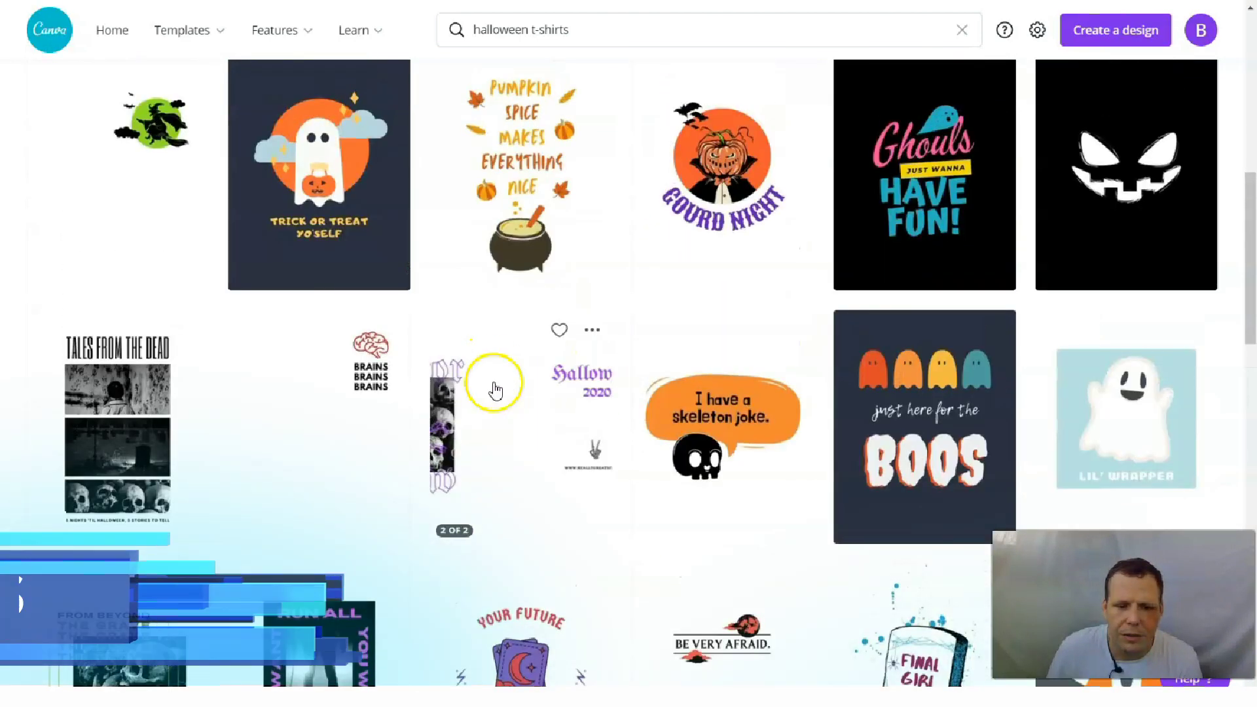
scroll(495, 390, "down", 3)
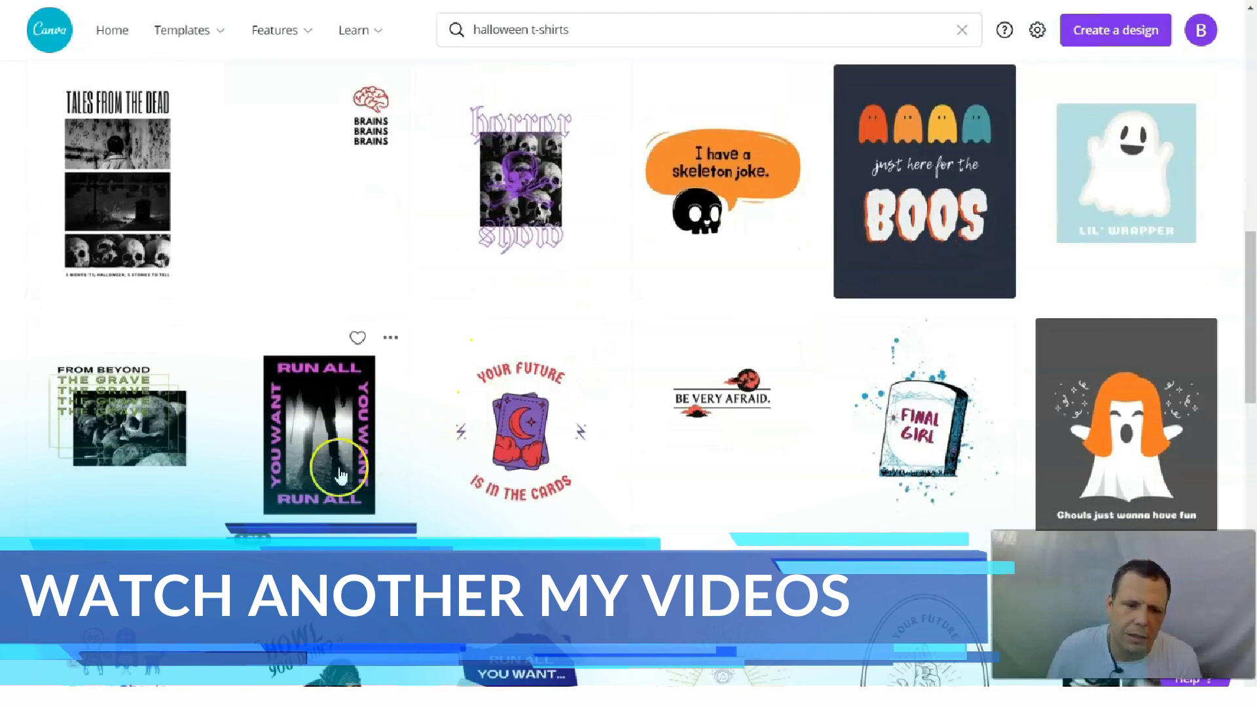
Step: Preview both pages of the Black and Purple Dark and Trendy Halloween T-Shirt template, like and unlike it, and close the preview
left_click(323, 452)
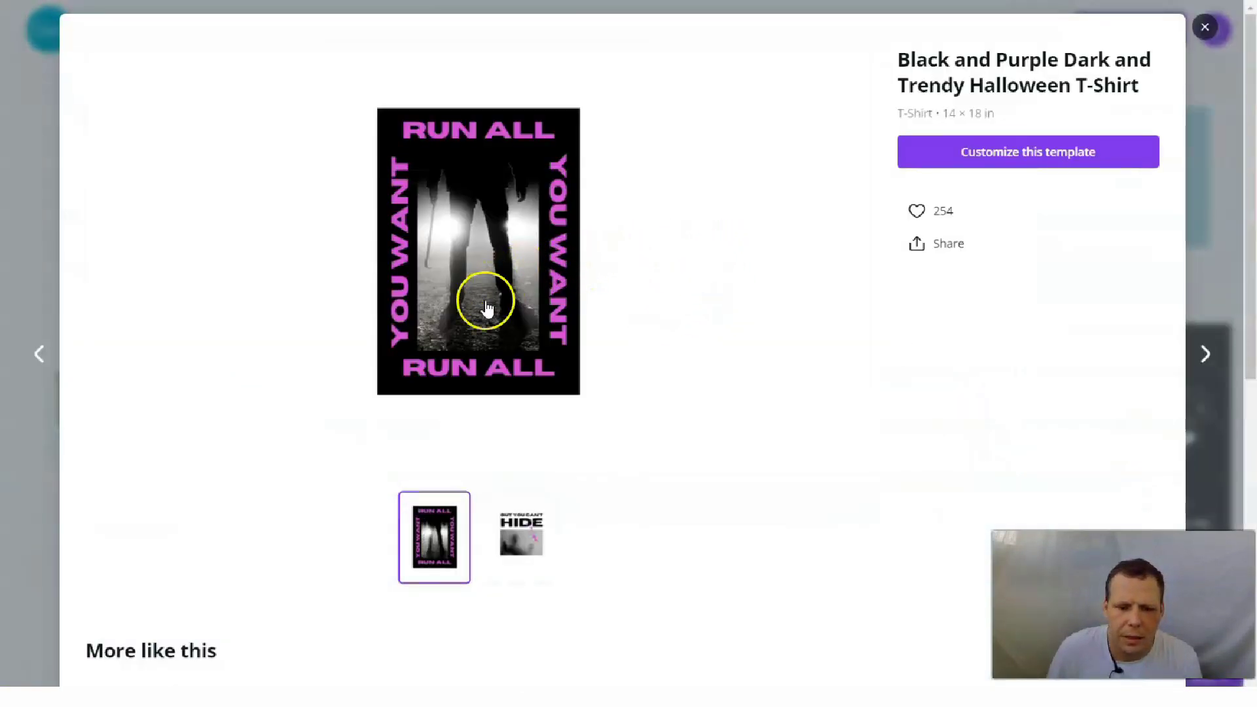
left_click(514, 534)
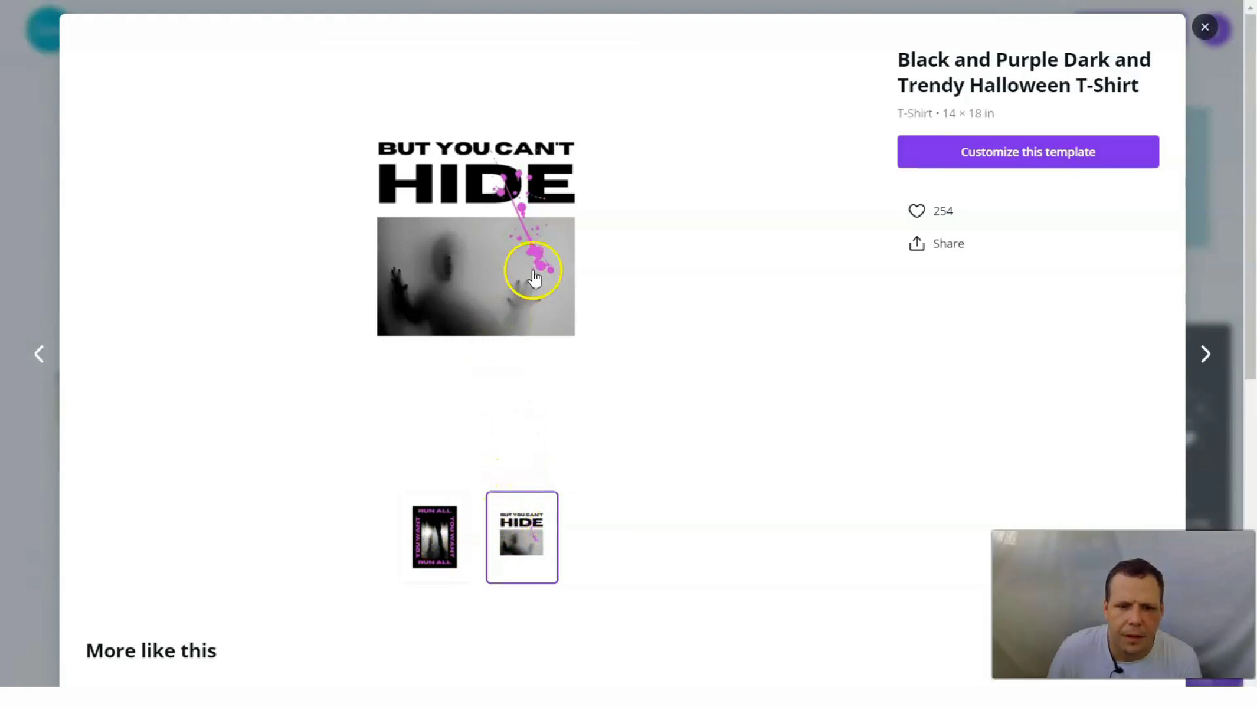
left_click(422, 546)
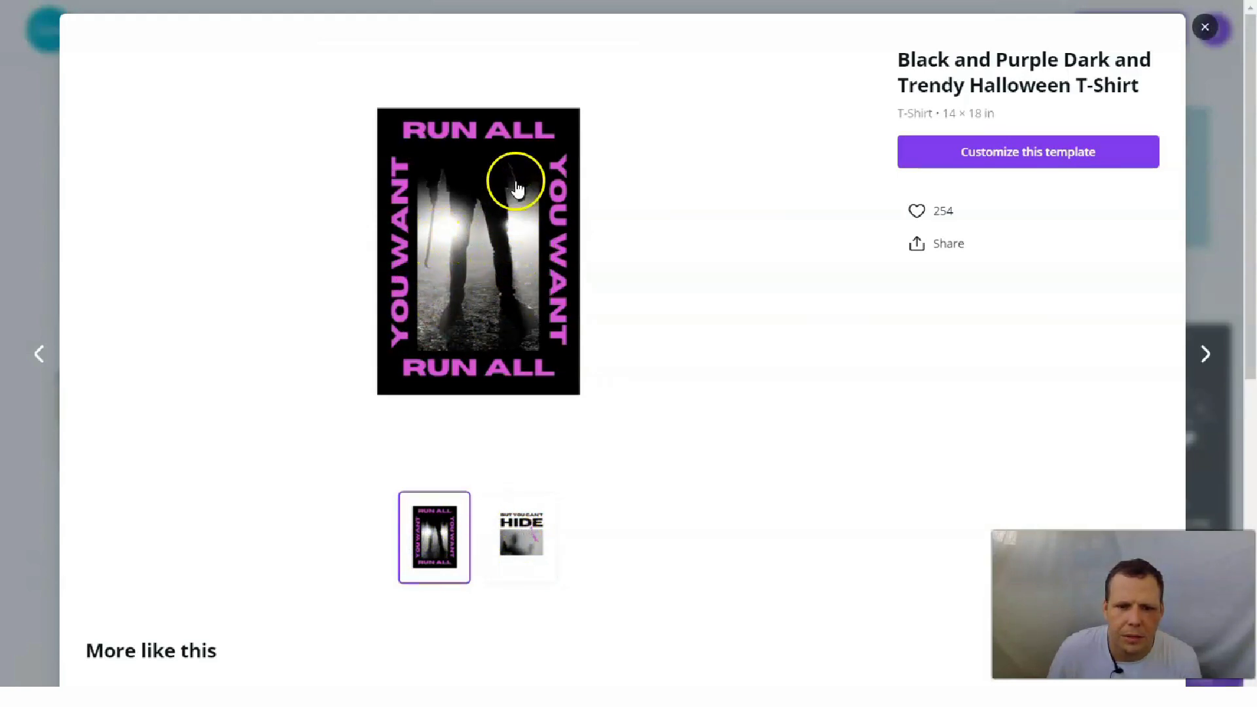
left_click(916, 215)
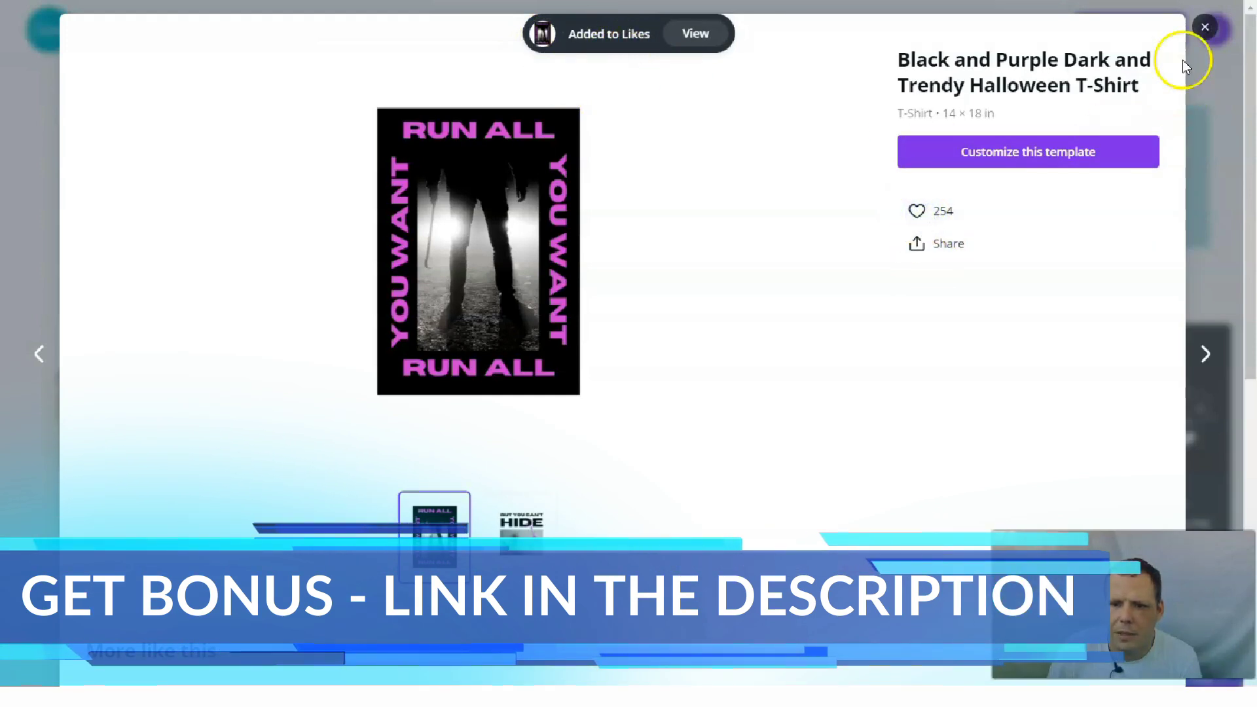
left_click(1204, 27)
Step: Examine the remaining Halloween T-shirt templates through to the end of the collection
scroll(815, 278, "down", 4)
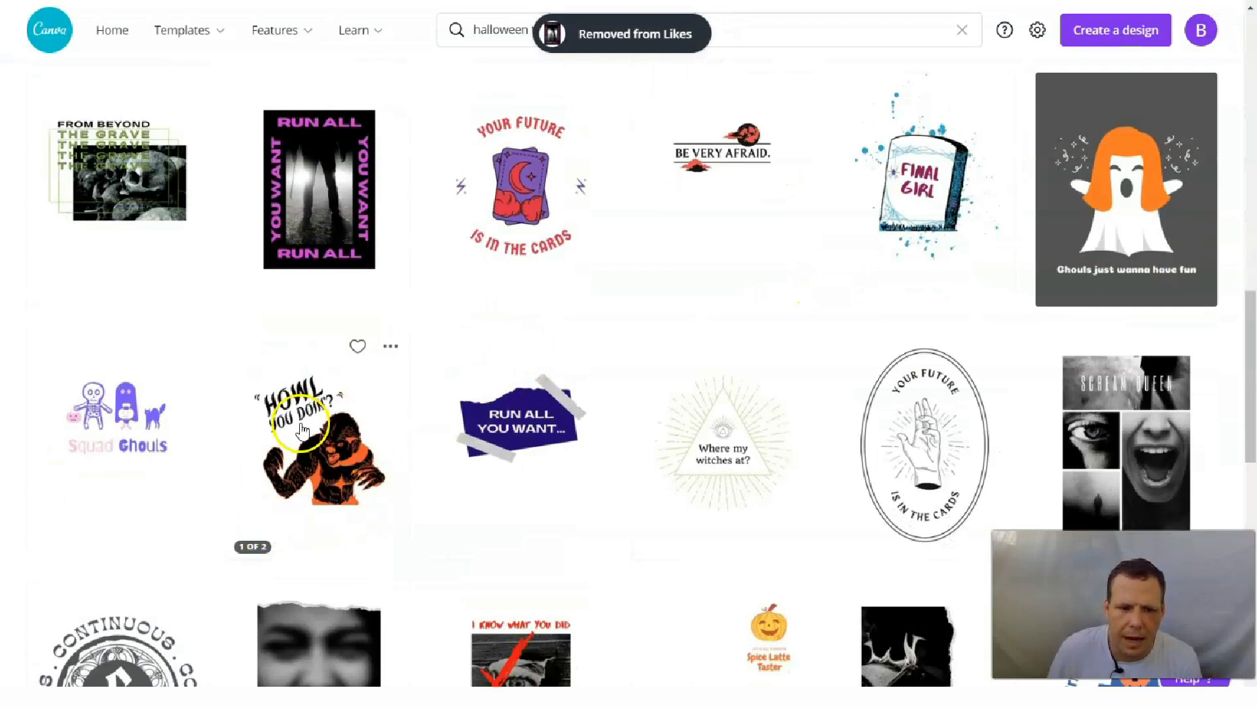
scroll(877, 416, "down", 1)
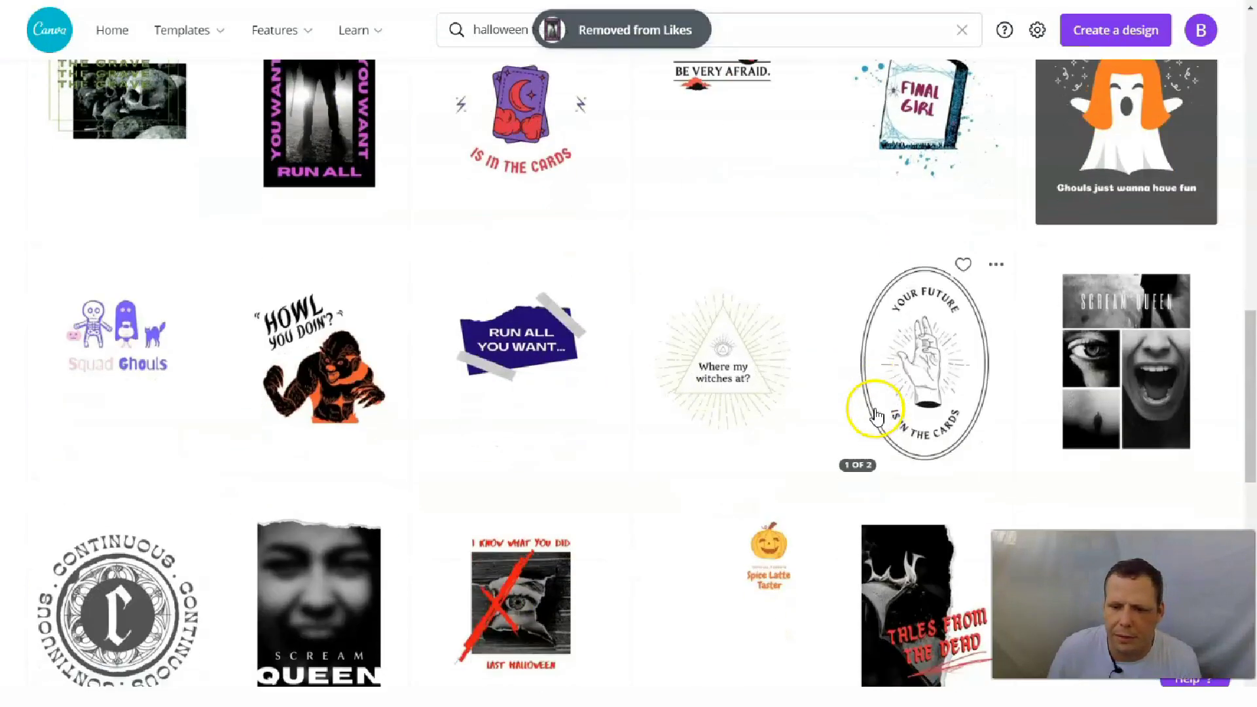
scroll(877, 415, "down", 1)
scroll(547, 471, "down", 2)
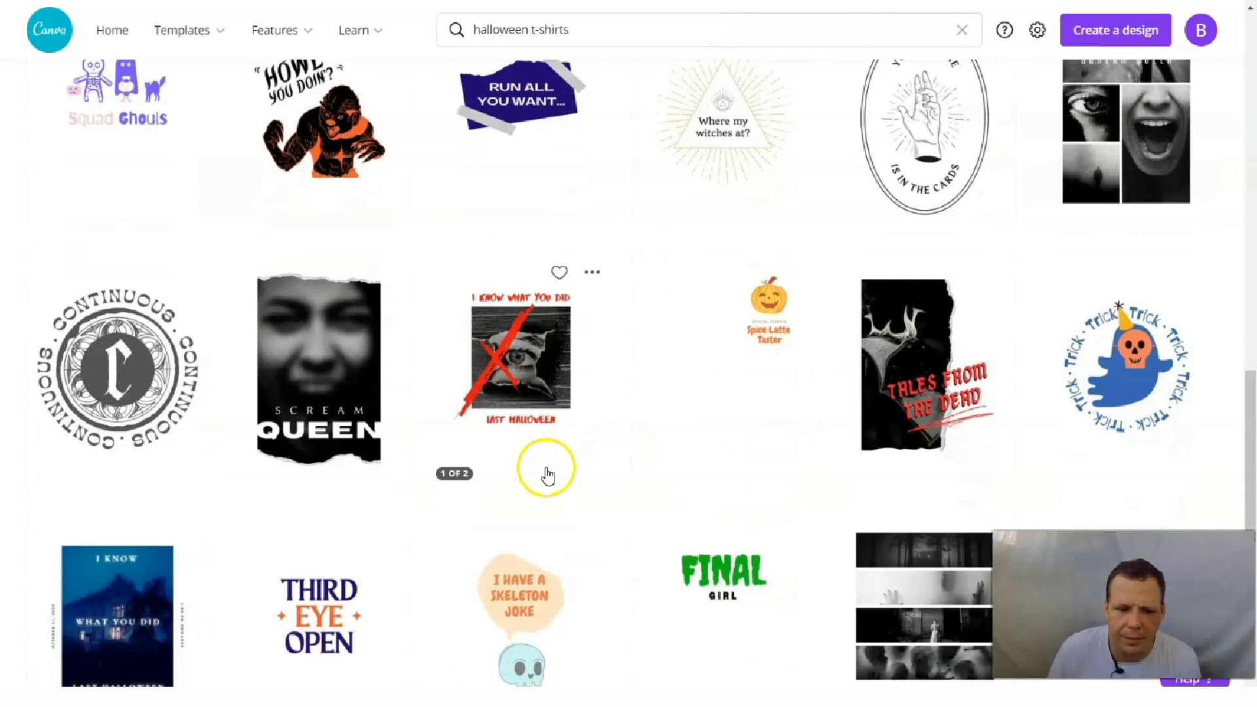
scroll(650, 488, "down", 4)
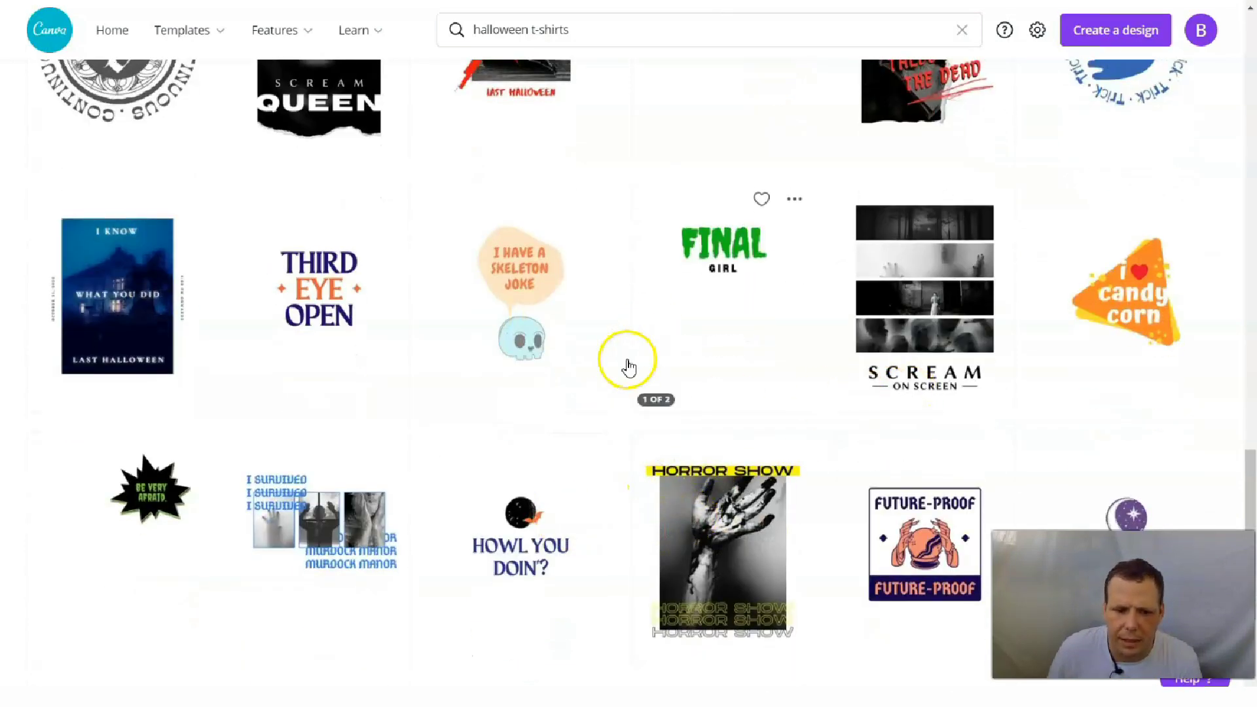
scroll(627, 367, "down", 3)
scroll(465, 406, "down", 1)
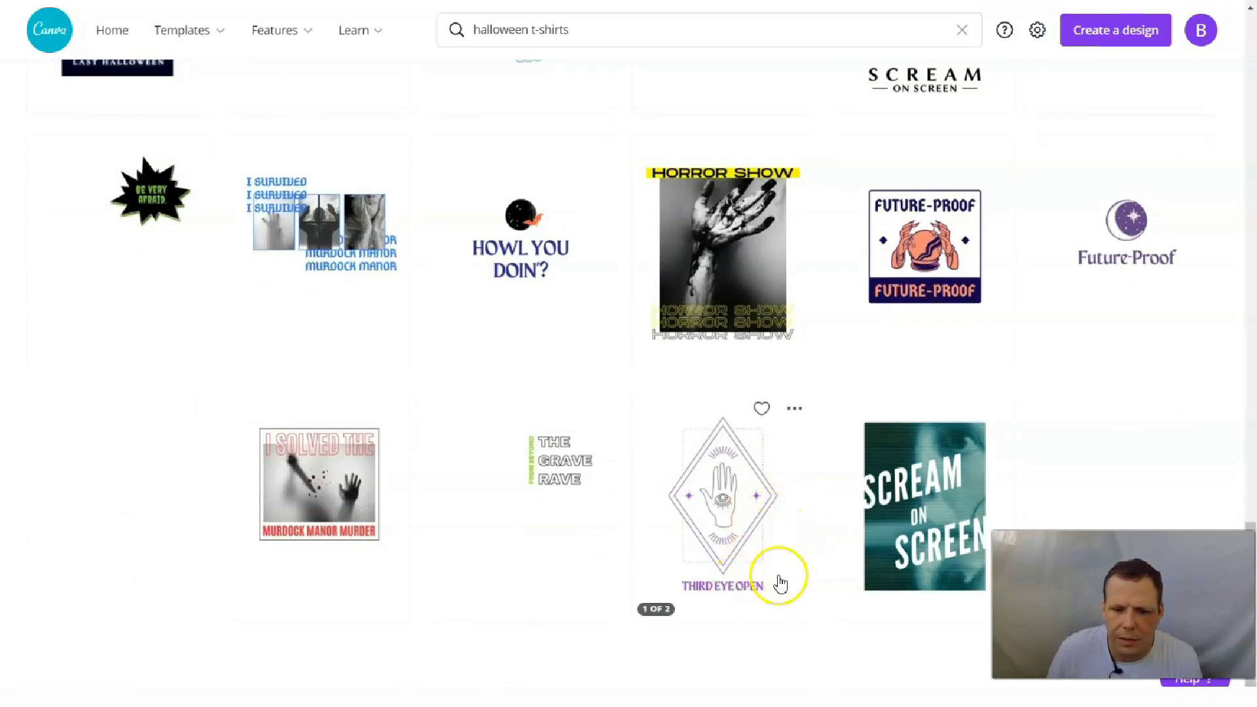
scroll(1044, 374, "up", 3)
scroll(1044, 373, "down", 3)
Step: Preview both pages of the Purple and Black Eye Modern Occult Halloween T-Shirt template and close the preview
left_click(722, 517)
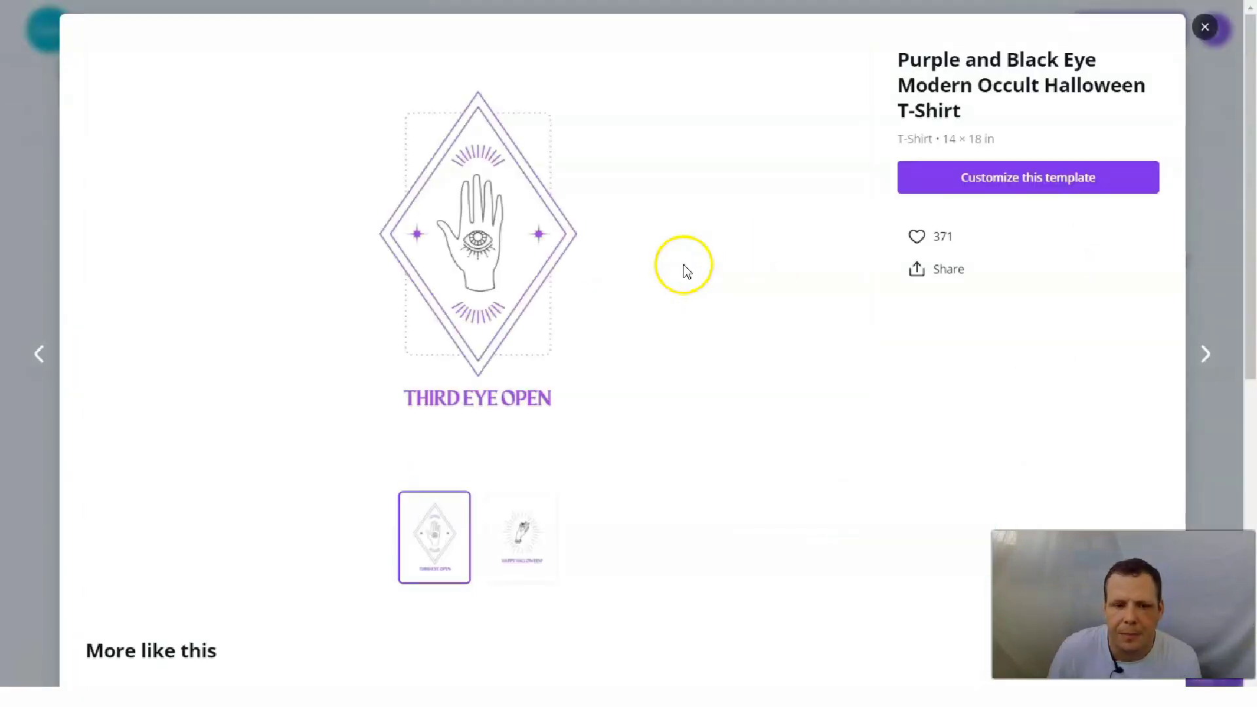
left_click(519, 536)
left_click(440, 556)
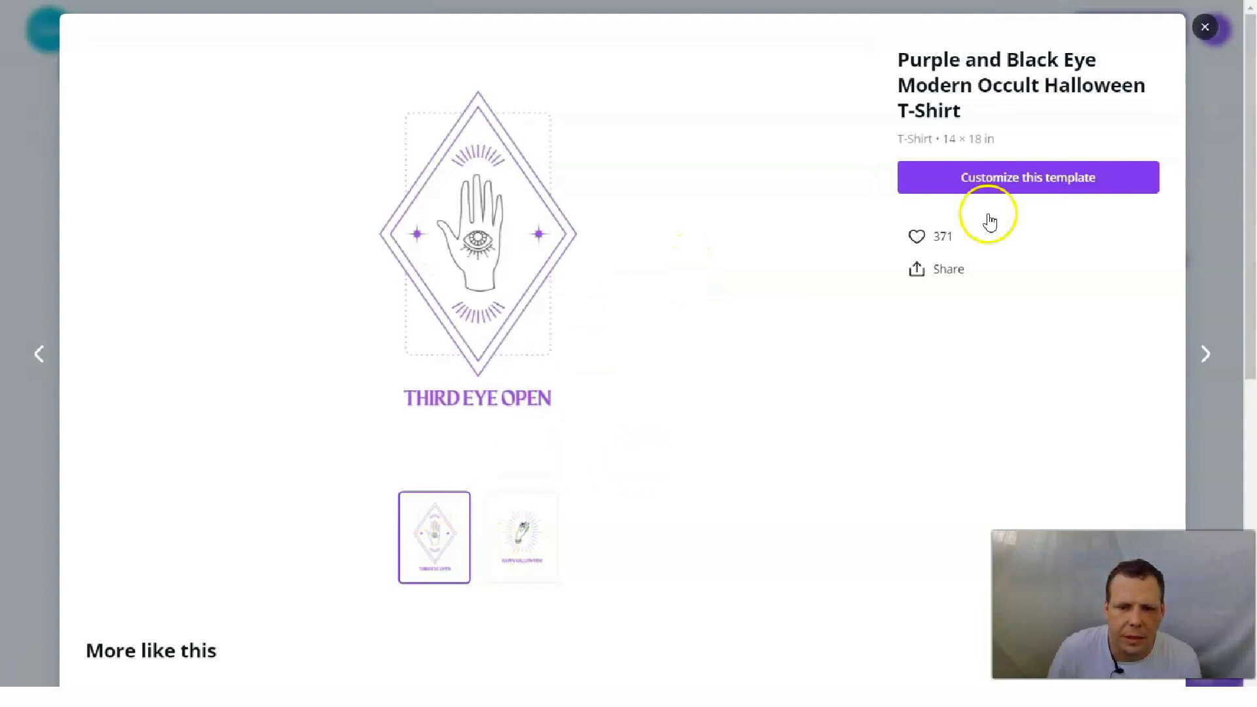
left_click(1205, 28)
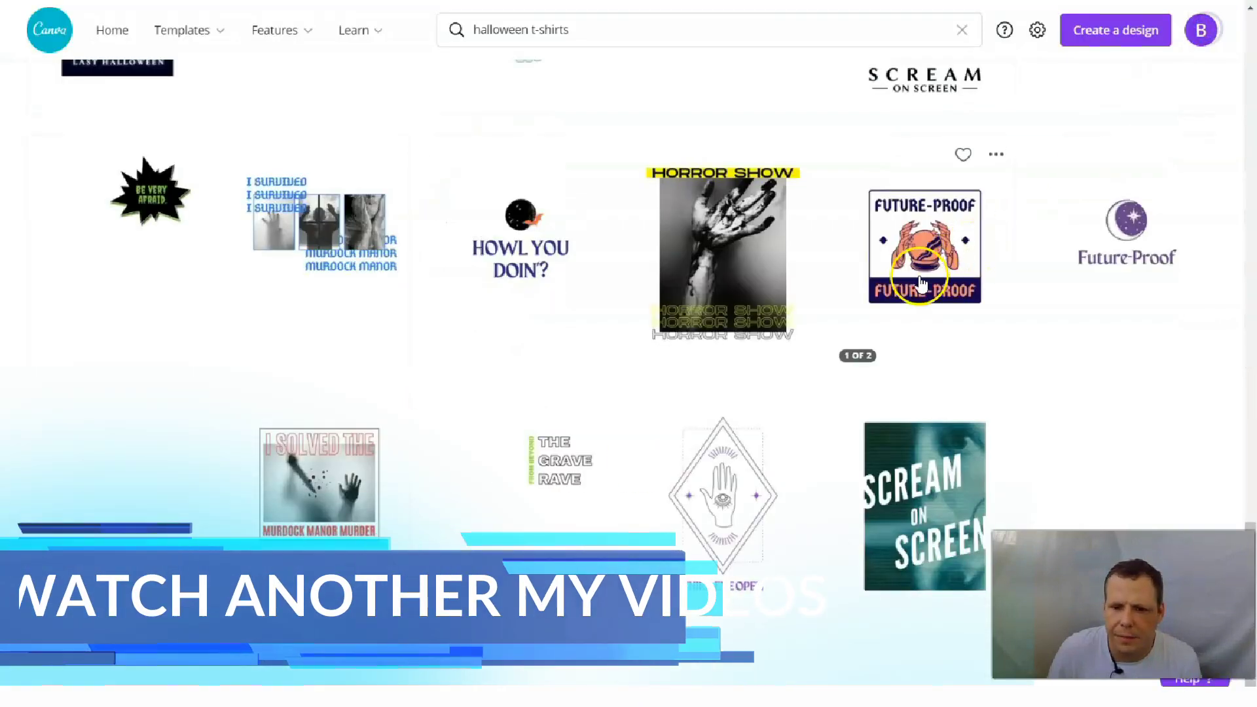
Step: Review the Halloween T-shirt templates again, returning to the first designs in the collection
scroll(1008, 262, "up", 12)
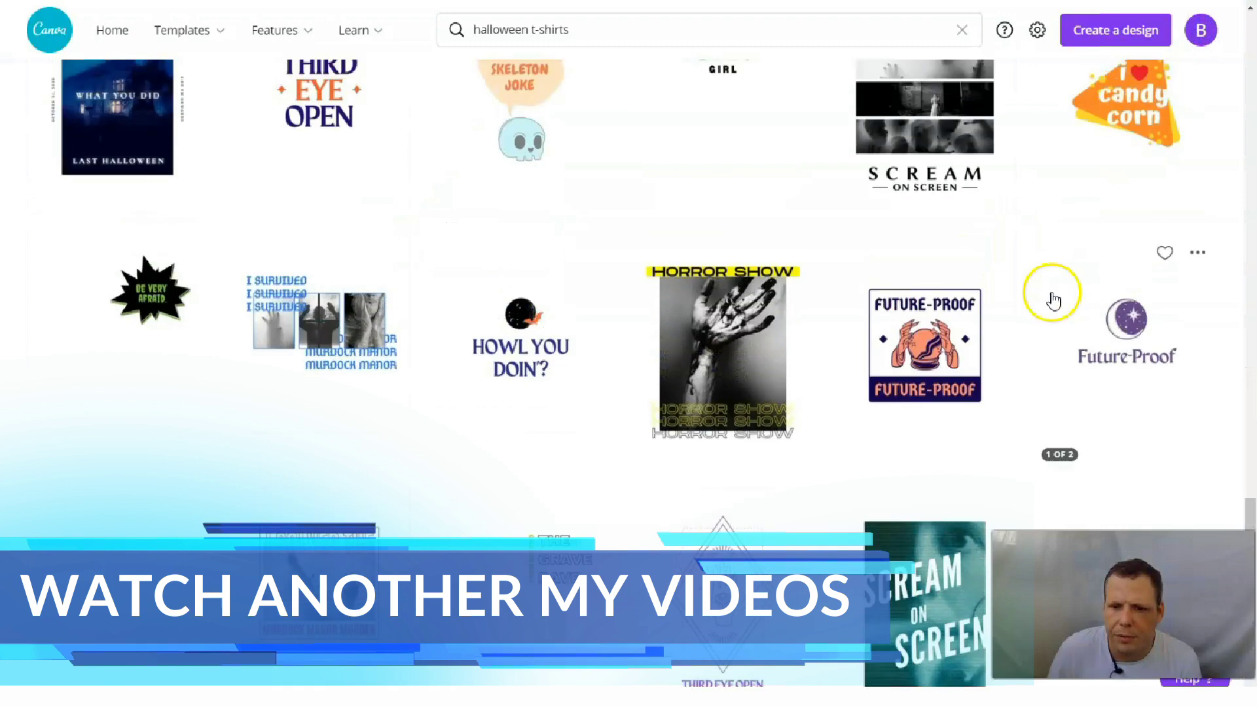
scroll(1022, 398, "down", 10)
scroll(976, 393, "up", 12)
scroll(833, 399, "up", 8)
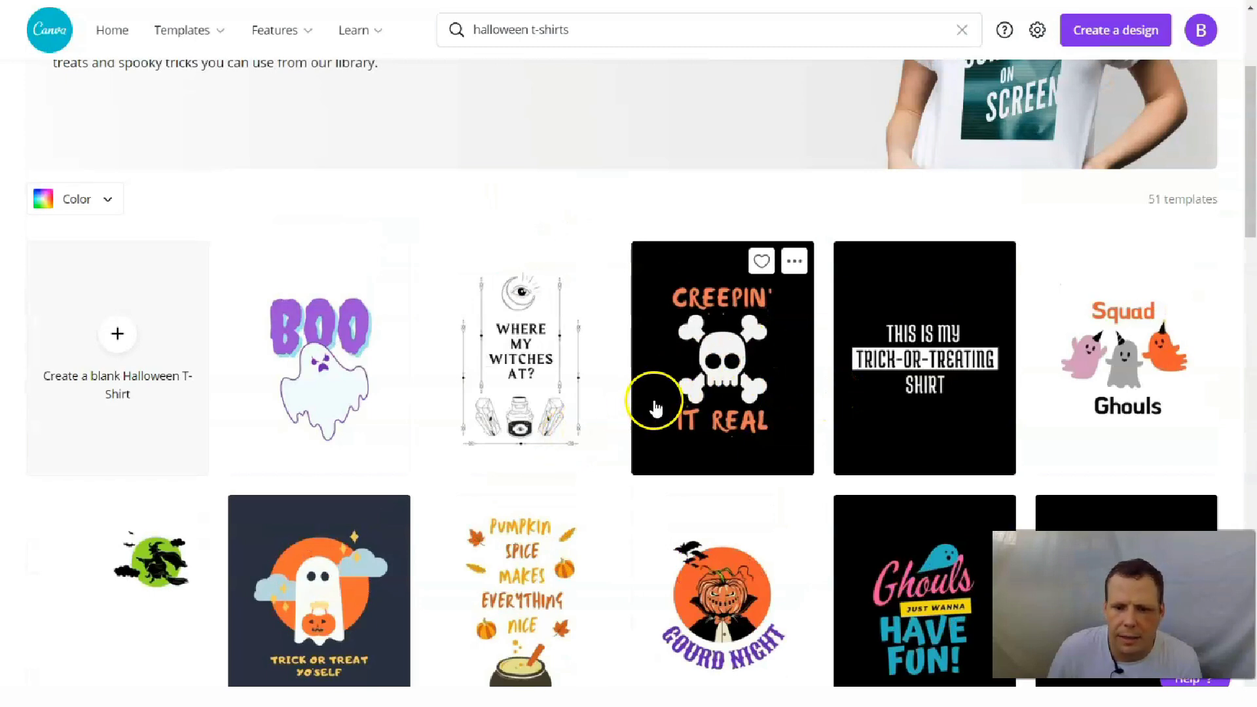
scroll(651, 404, "down", 1)
scroll(657, 408, "down", 3)
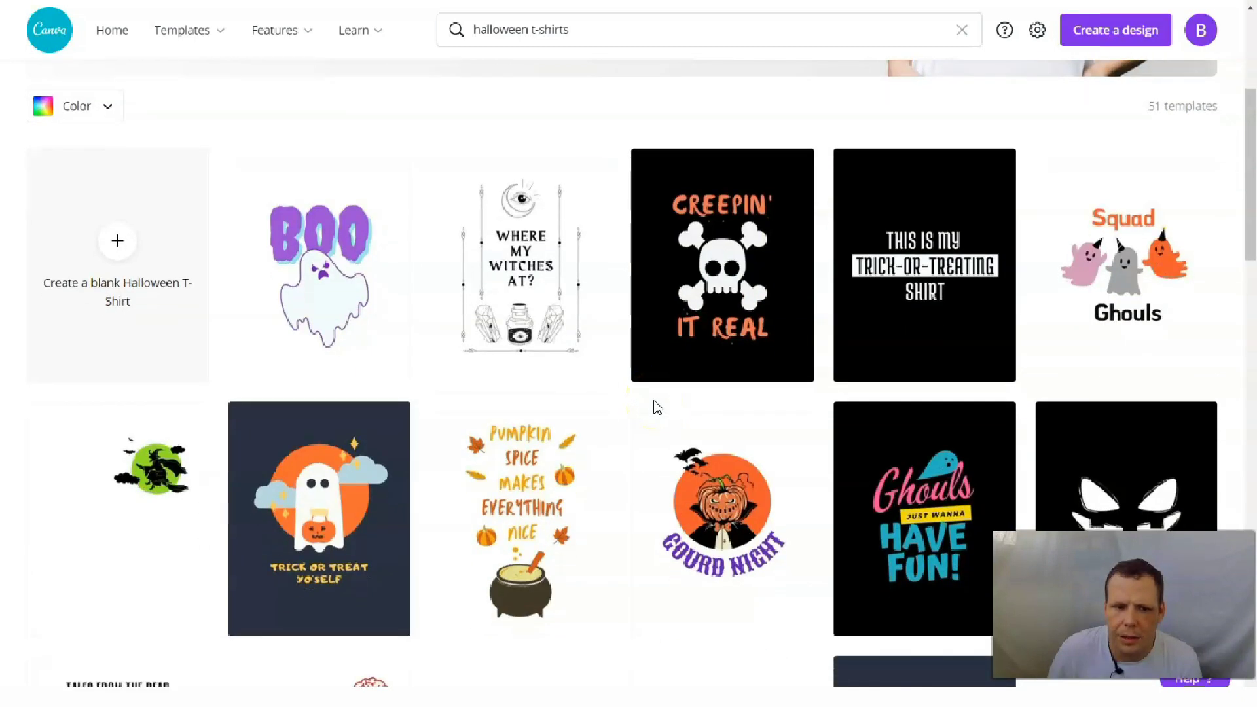
scroll(656, 409, "up", 4)
Step: Preview the BOO and YEAH pages of the Purple and Cyan Wicked Cute Halloween T-Shirt template and open it for customizing
left_click(354, 367)
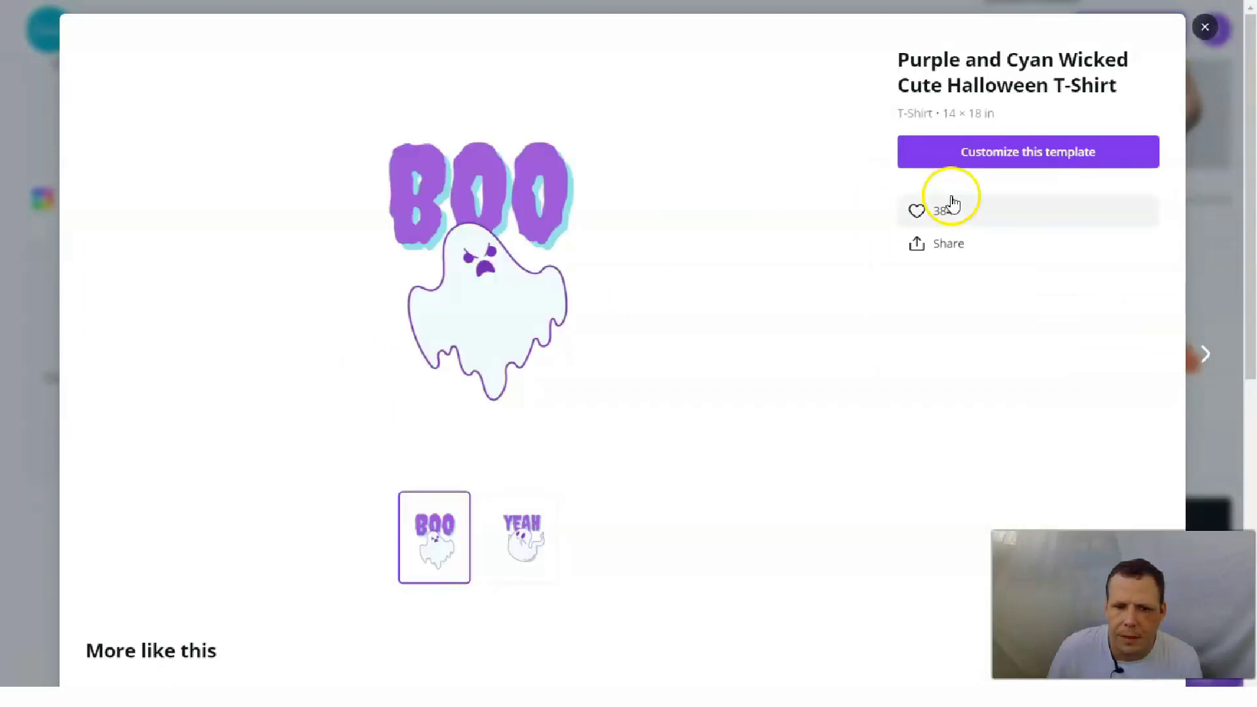
left_click(529, 519)
left_click(435, 530)
left_click(524, 528)
left_click(435, 528)
left_click(1029, 154)
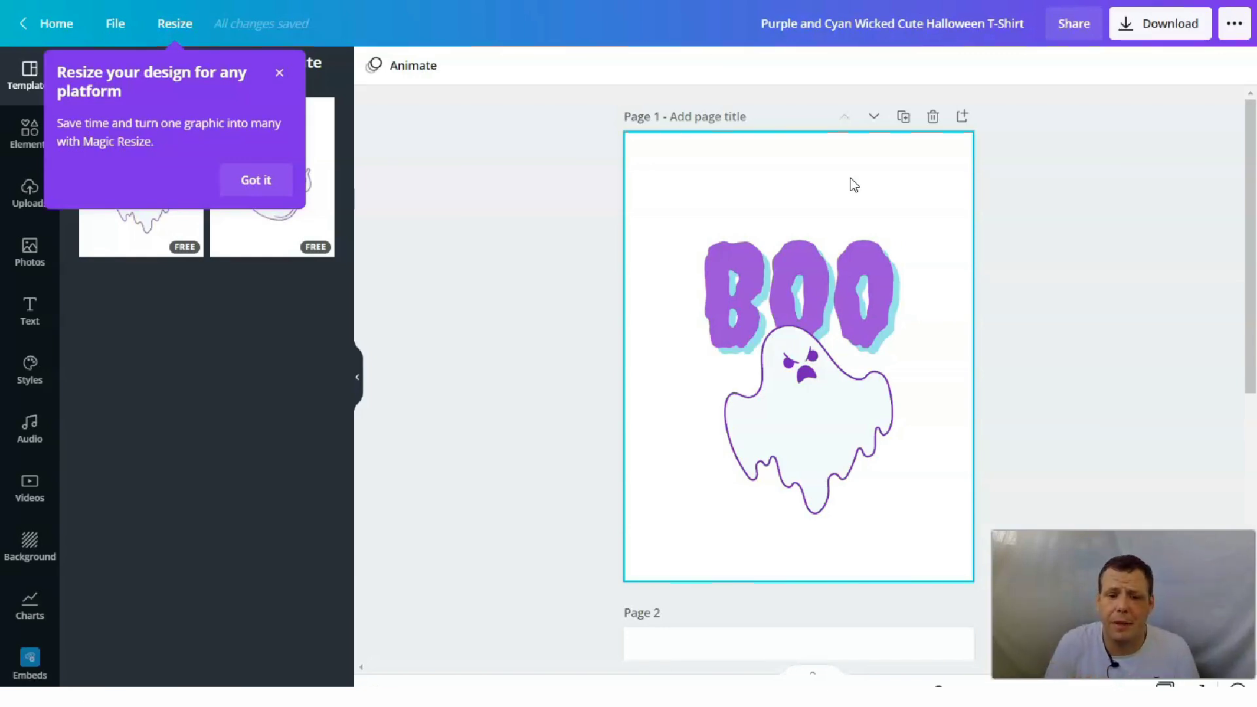
Step: Dismiss the Magic Resize tip and look over the BOO ghost design on page 1
left_click(275, 75)
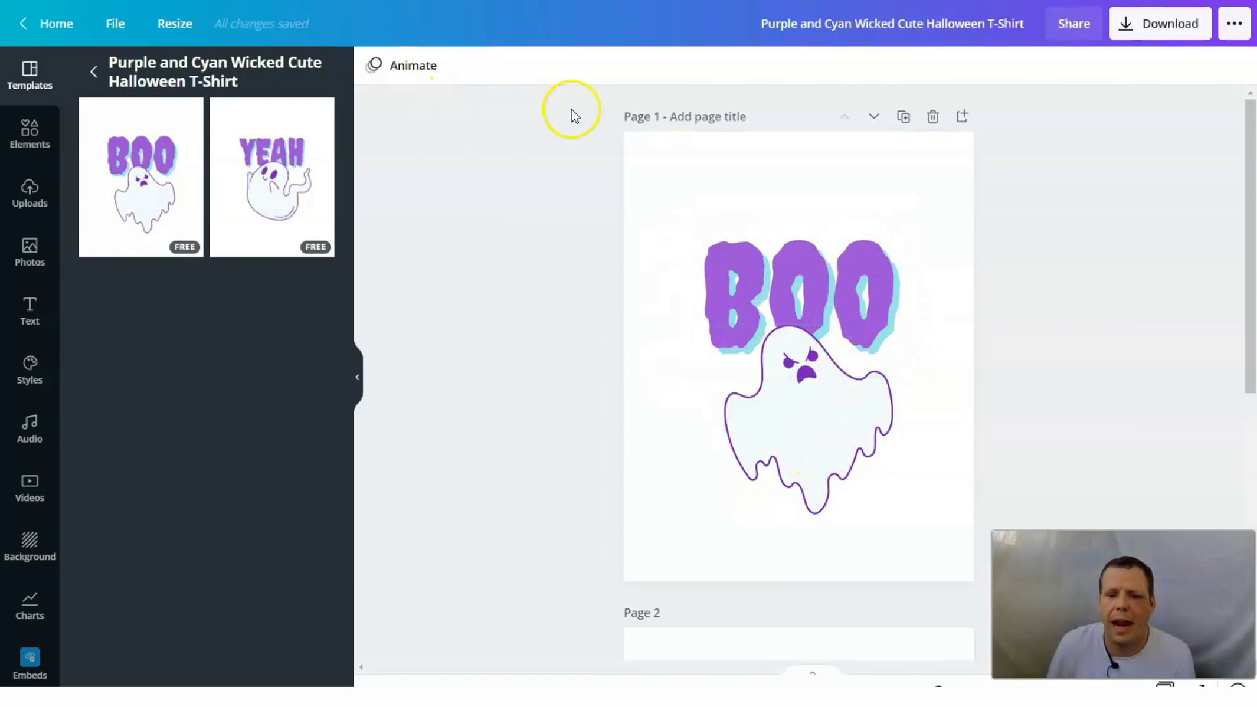
left_click(646, 169)
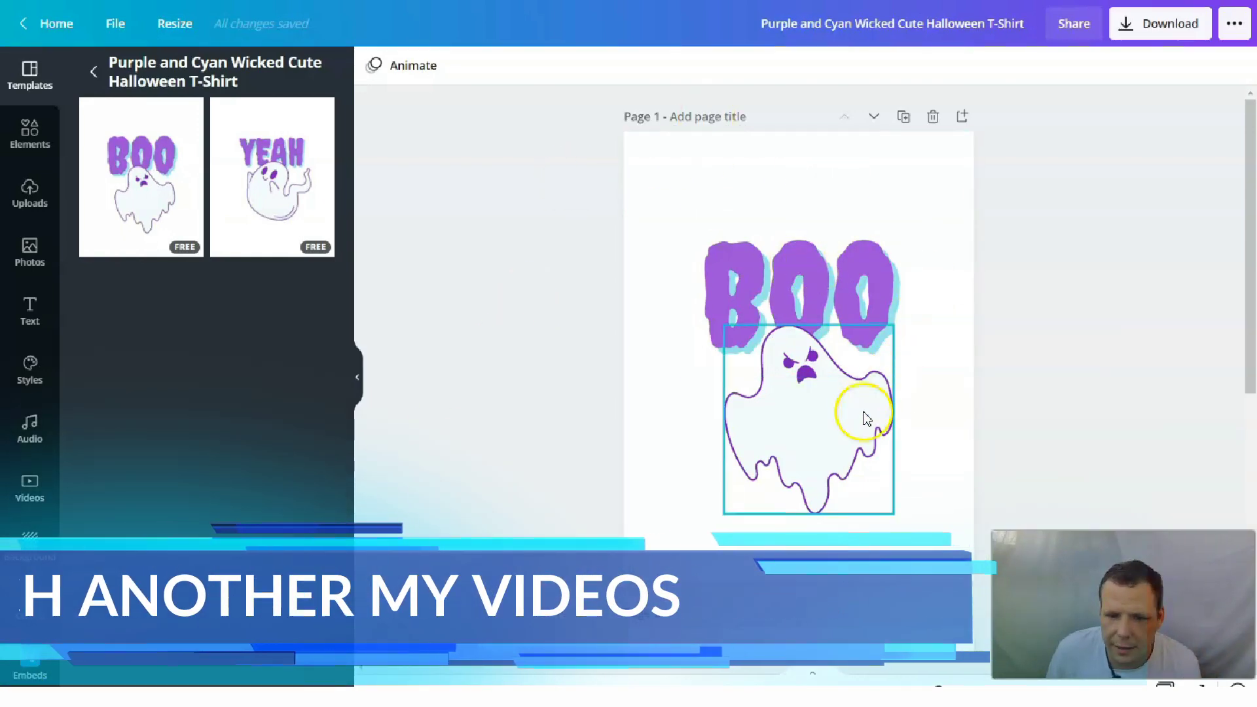
scroll(913, 392, "down", 1)
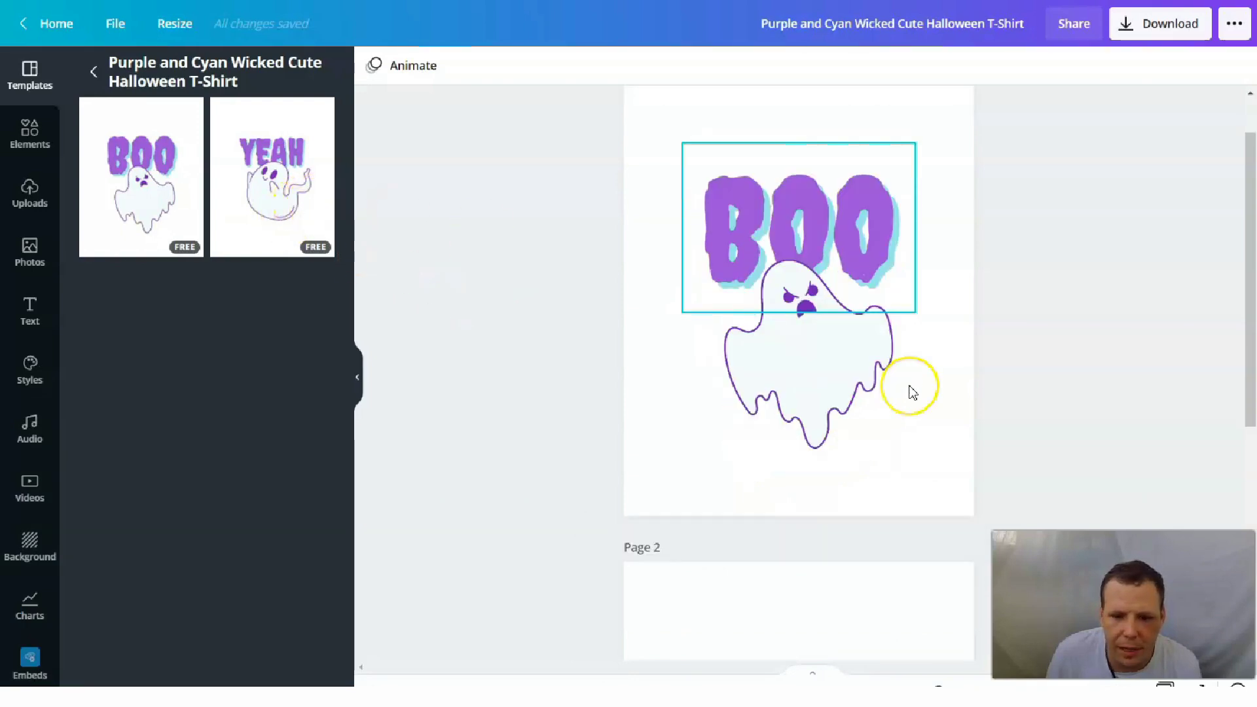
Step: Compare the BOO ghost design on page 1 with the YEAH ghost design on page 2
scroll(912, 393, "down", 5)
left_click(789, 365)
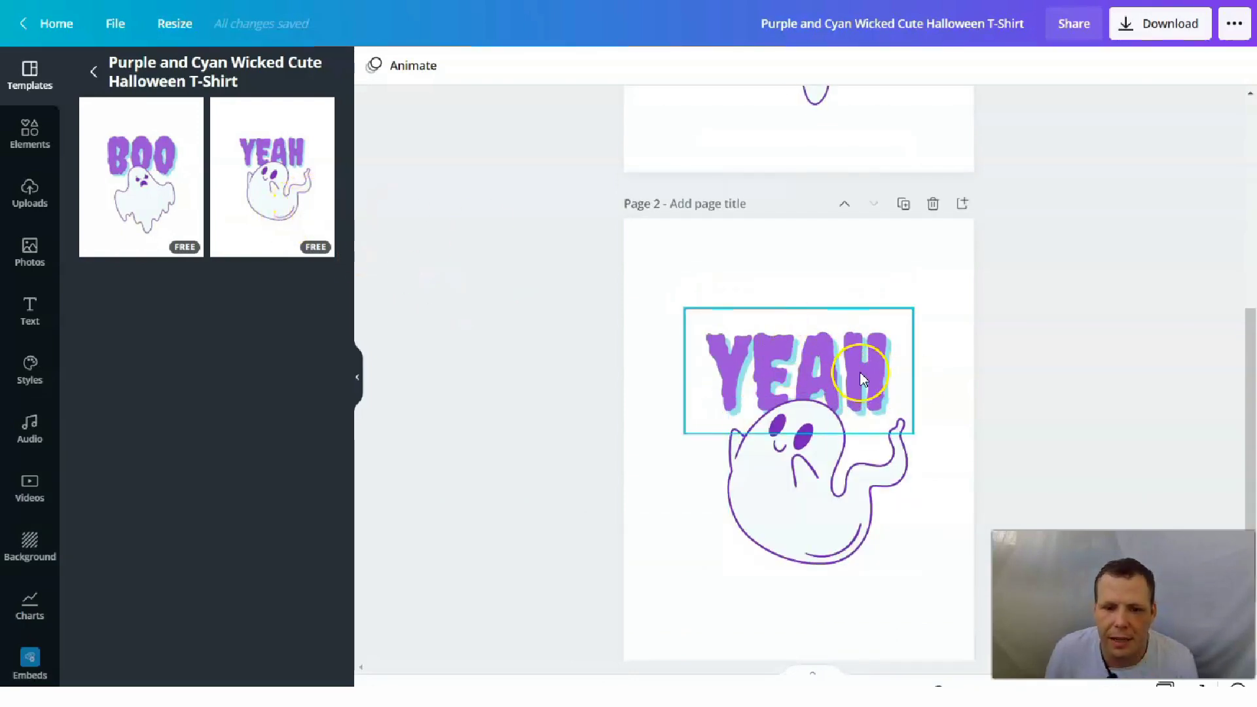
scroll(859, 372, "up", 6)
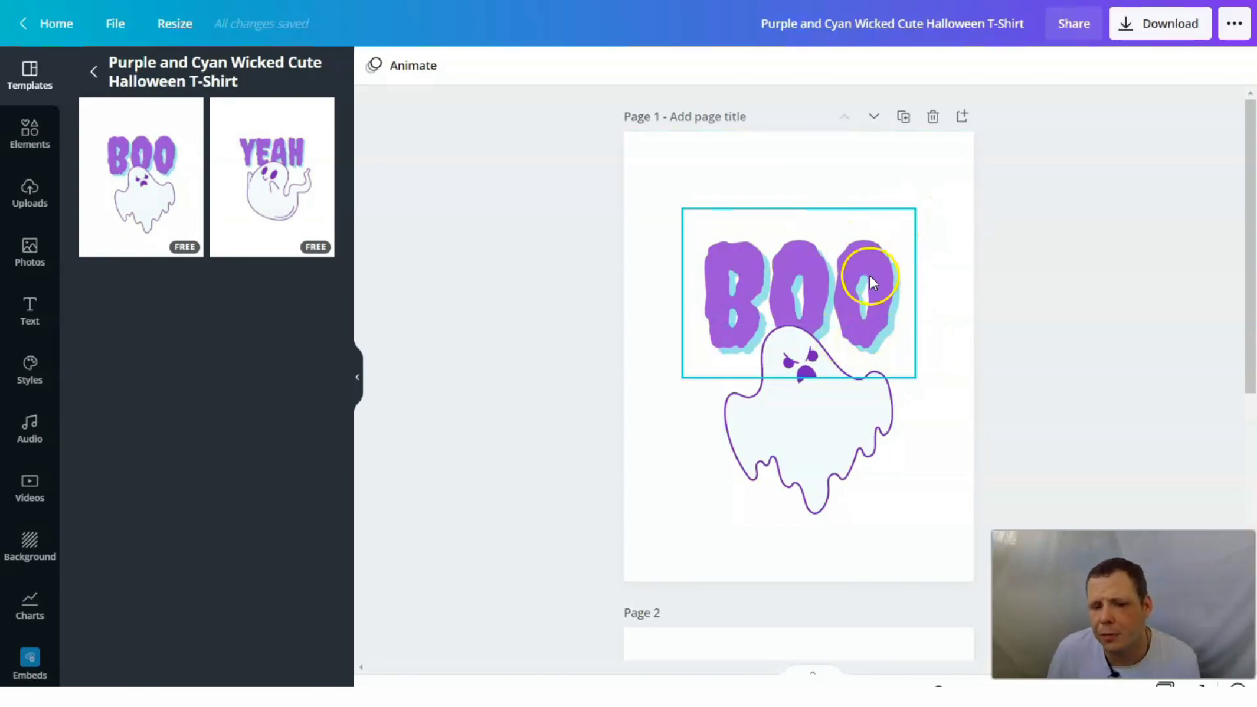
scroll(898, 372, "down", 6)
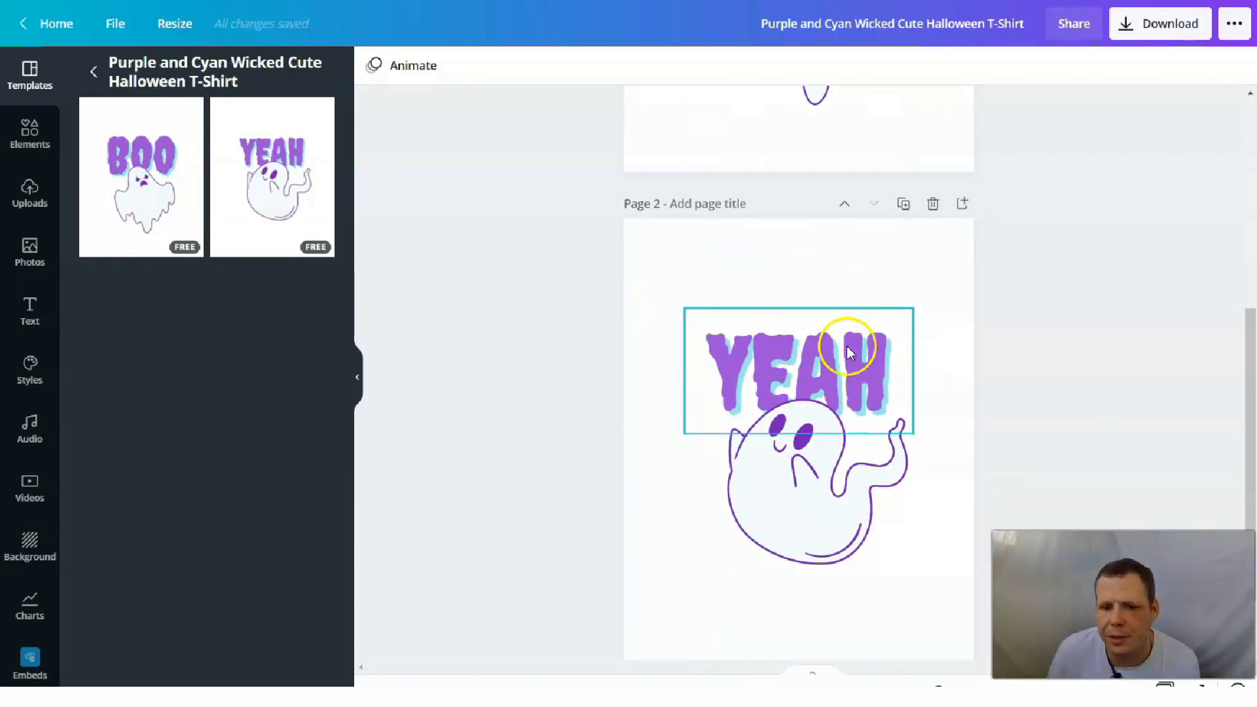
scroll(851, 301, "up", 4)
scroll(813, 303, "down", 4)
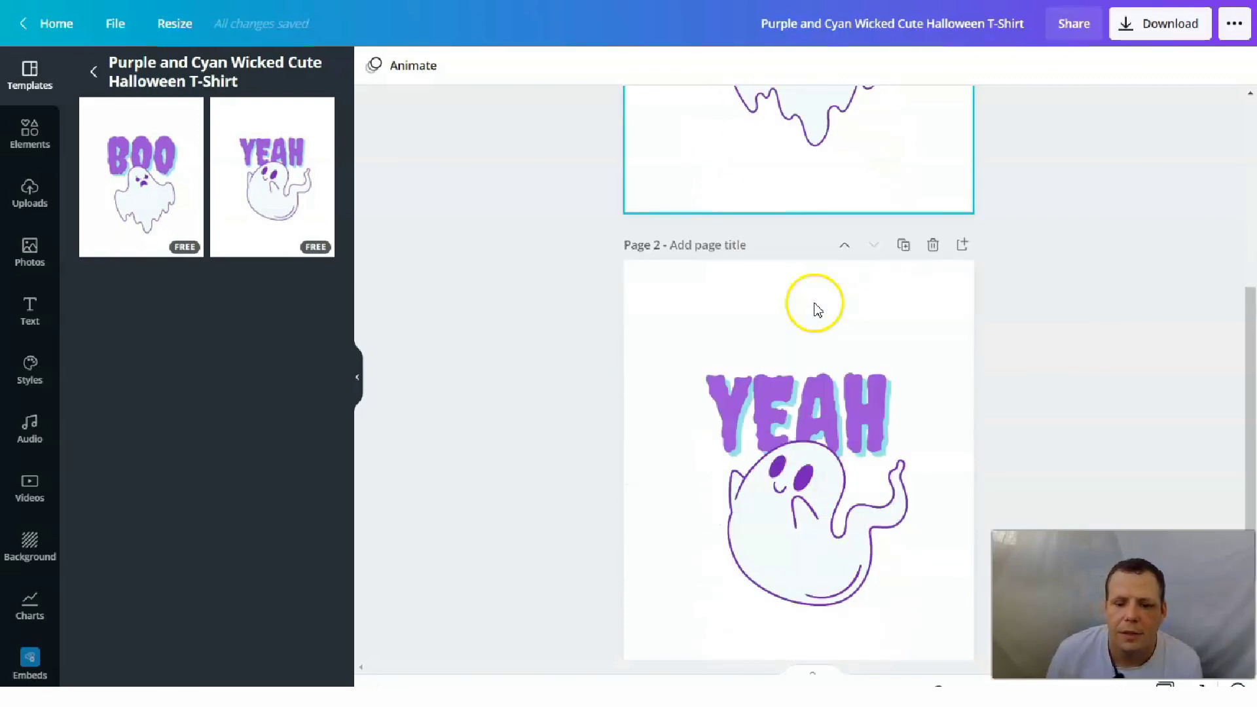
scroll(818, 294, "up", 5)
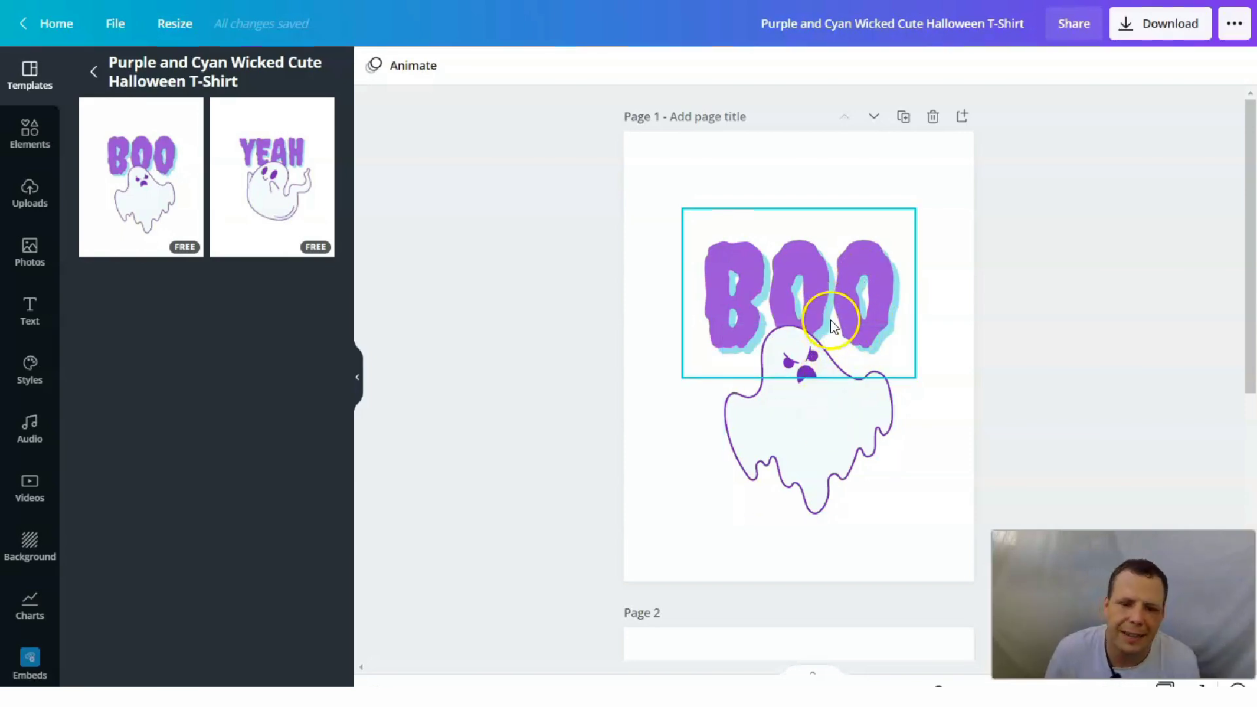
Step: Recolor the BOO text on page 1 pink using the default color palette
left_click(841, 296)
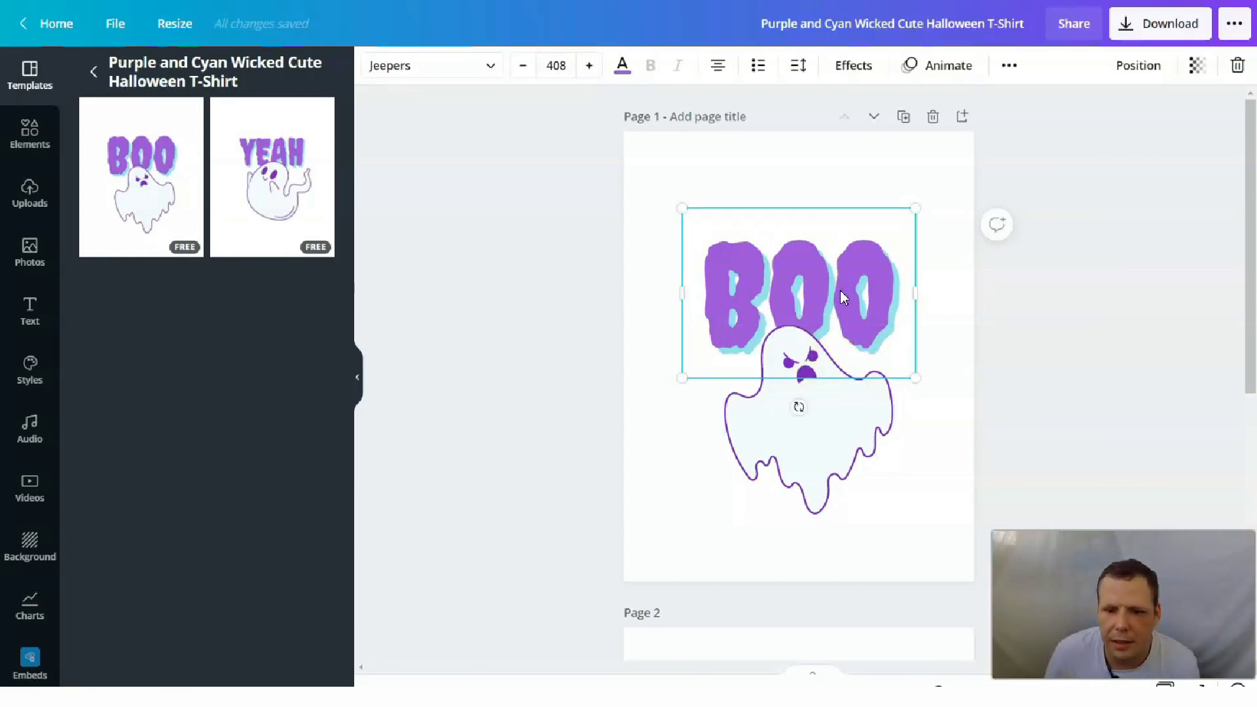
double_click(892, 307)
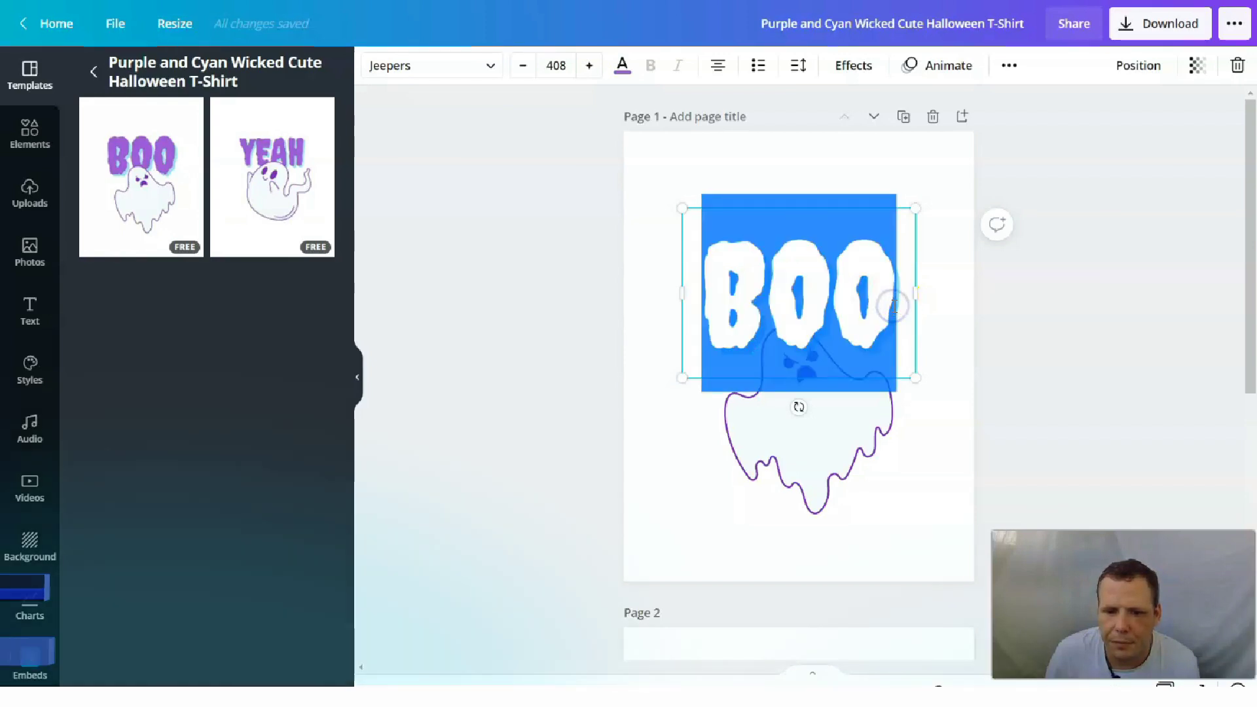
left_click(623, 68)
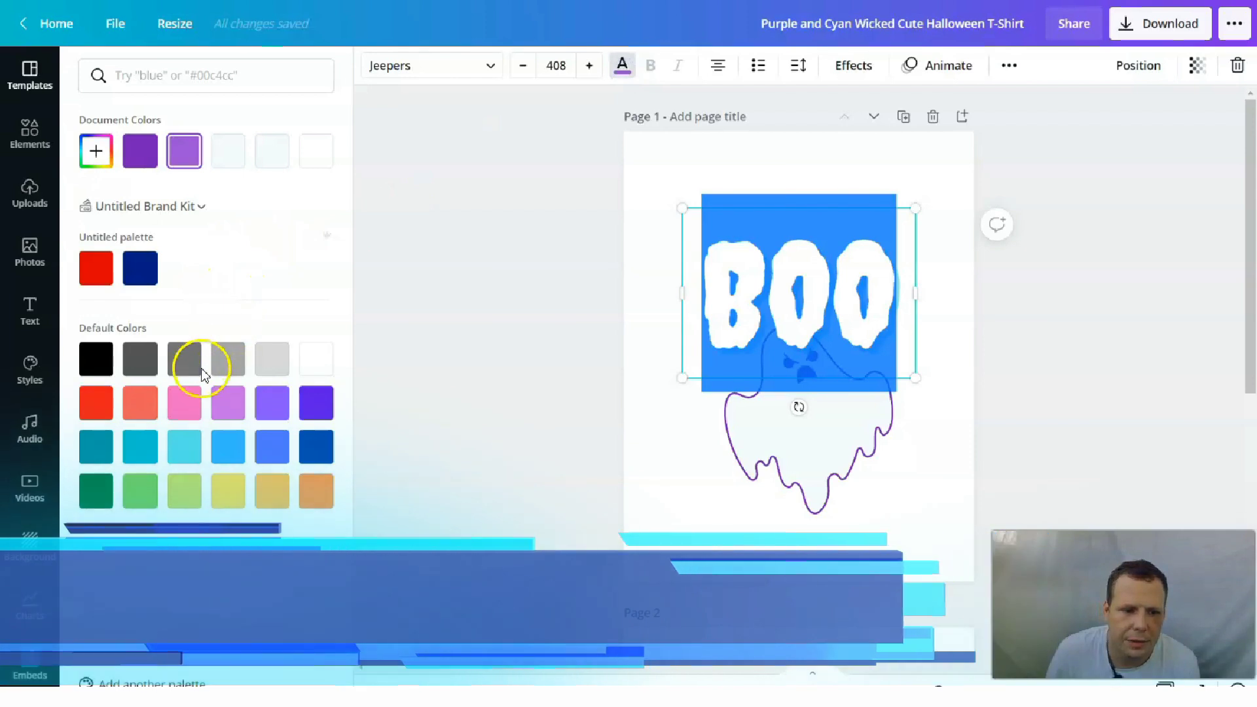
left_click(187, 398)
left_click(597, 396)
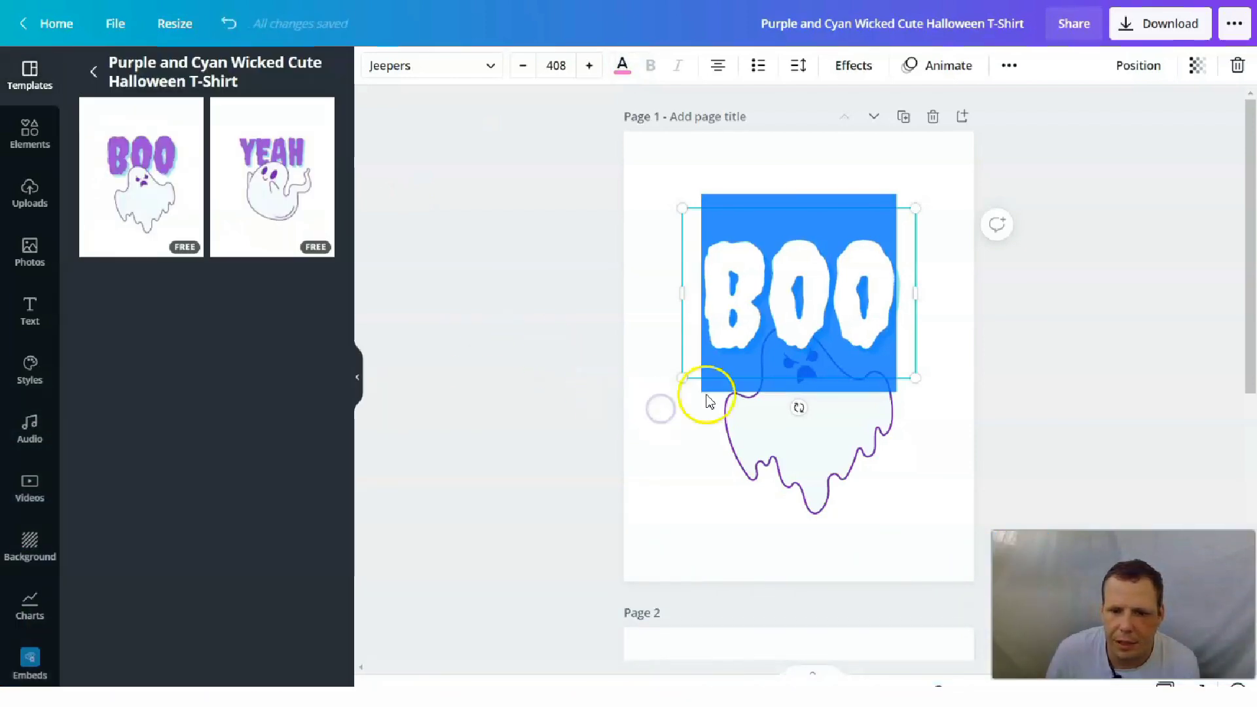
left_click(991, 315)
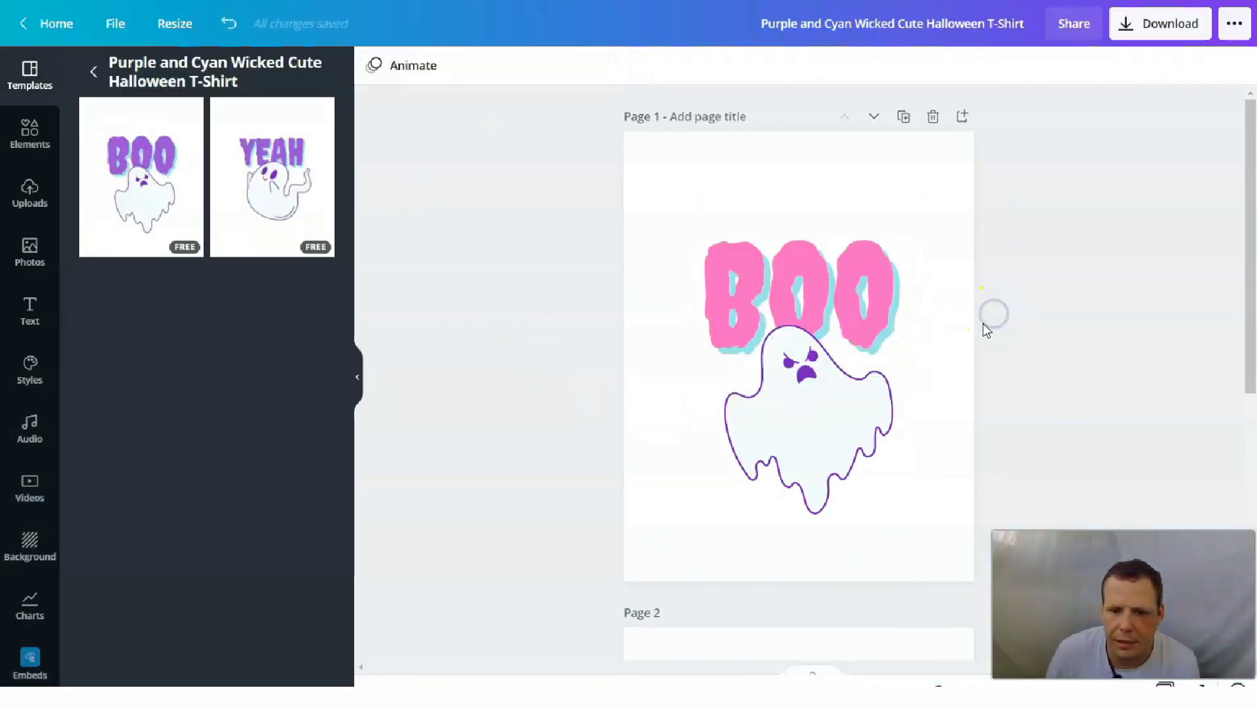
Step: Give the BOO text on page 1 a custom bright orange color, #FD780B
left_click(716, 281)
double_click(848, 282)
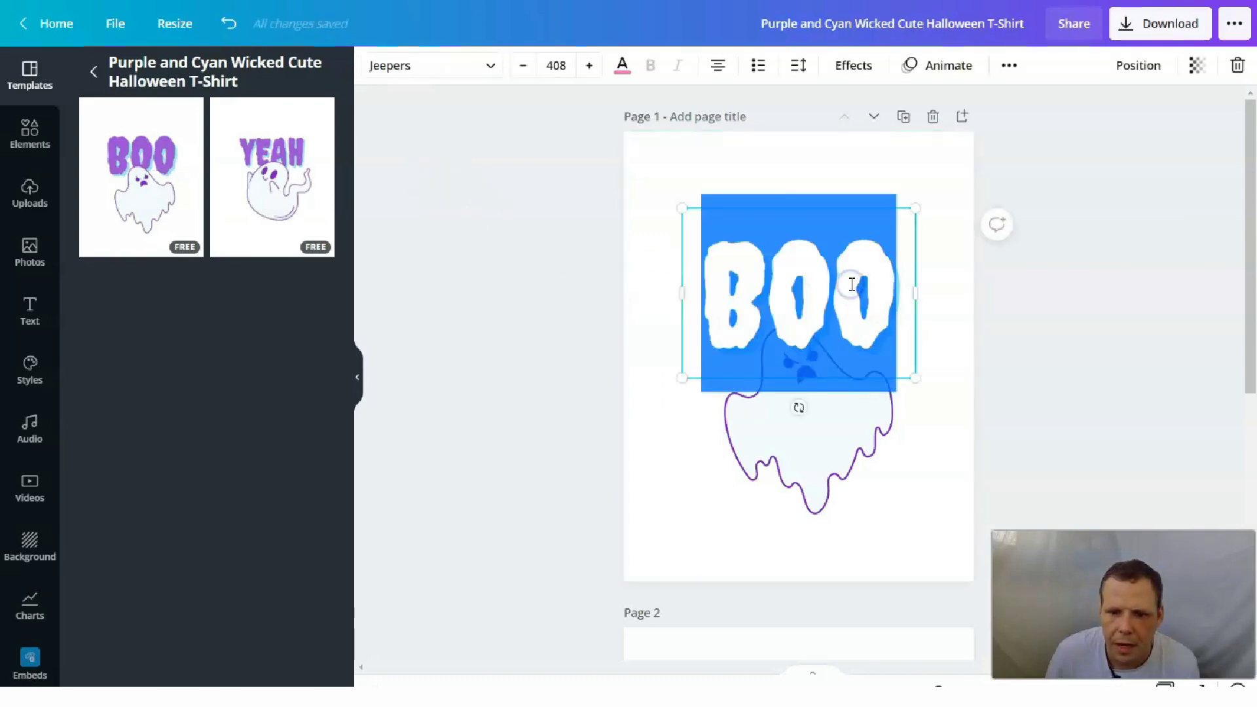
left_click(620, 72)
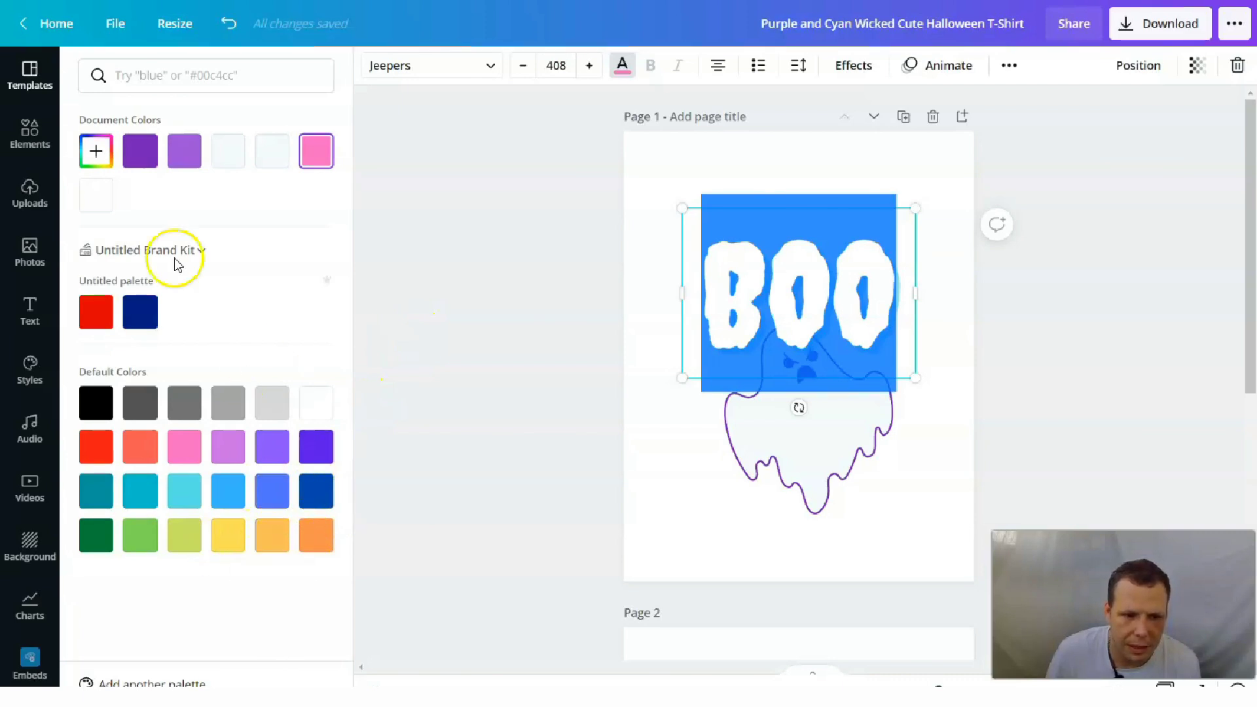
left_click(95, 152)
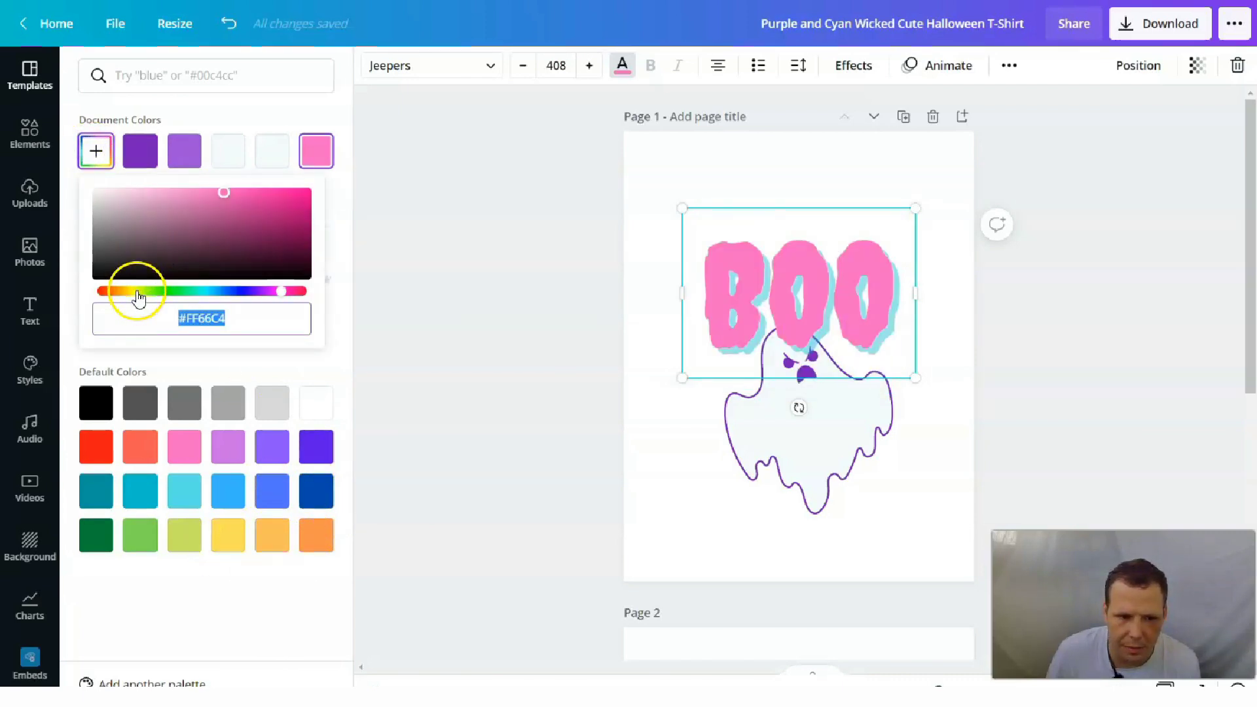
left_click(118, 292)
left_click_drag(119, 301, 112, 299)
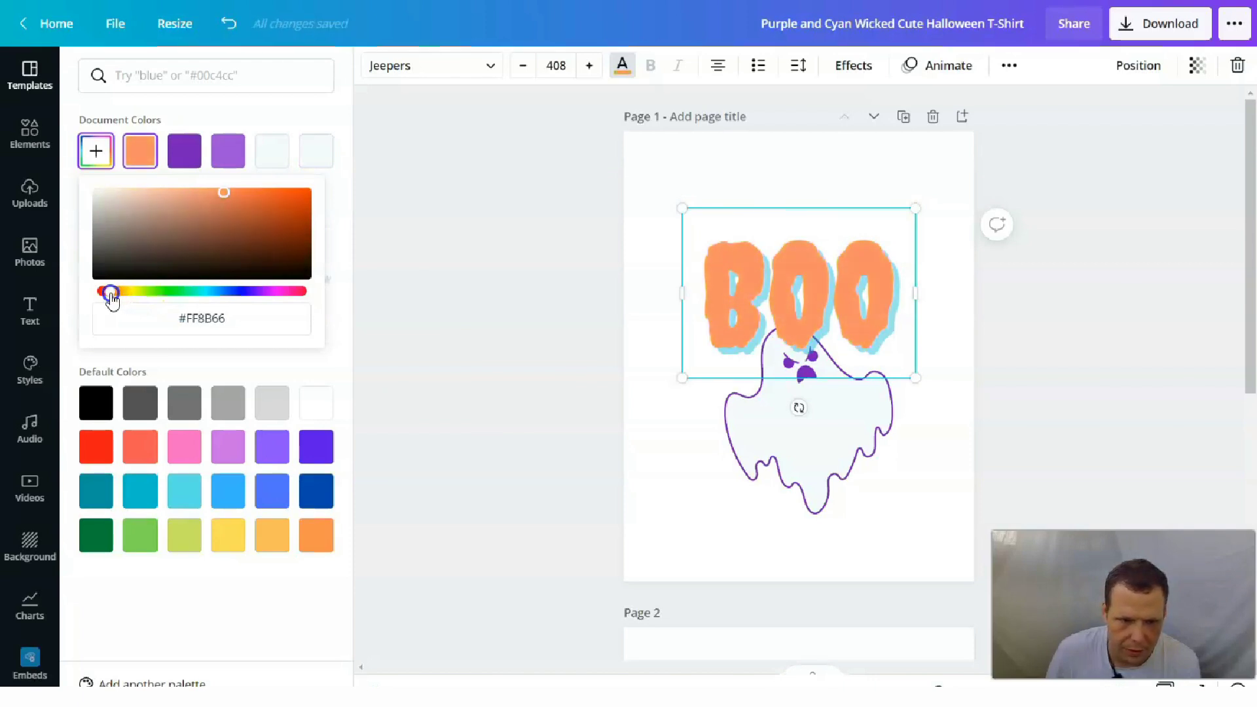
mouse_move(253, 183)
left_mouse_down()
mouse_move(241, 202)
mouse_move(258, 201)
left_mouse_up()
left_click(112, 296)
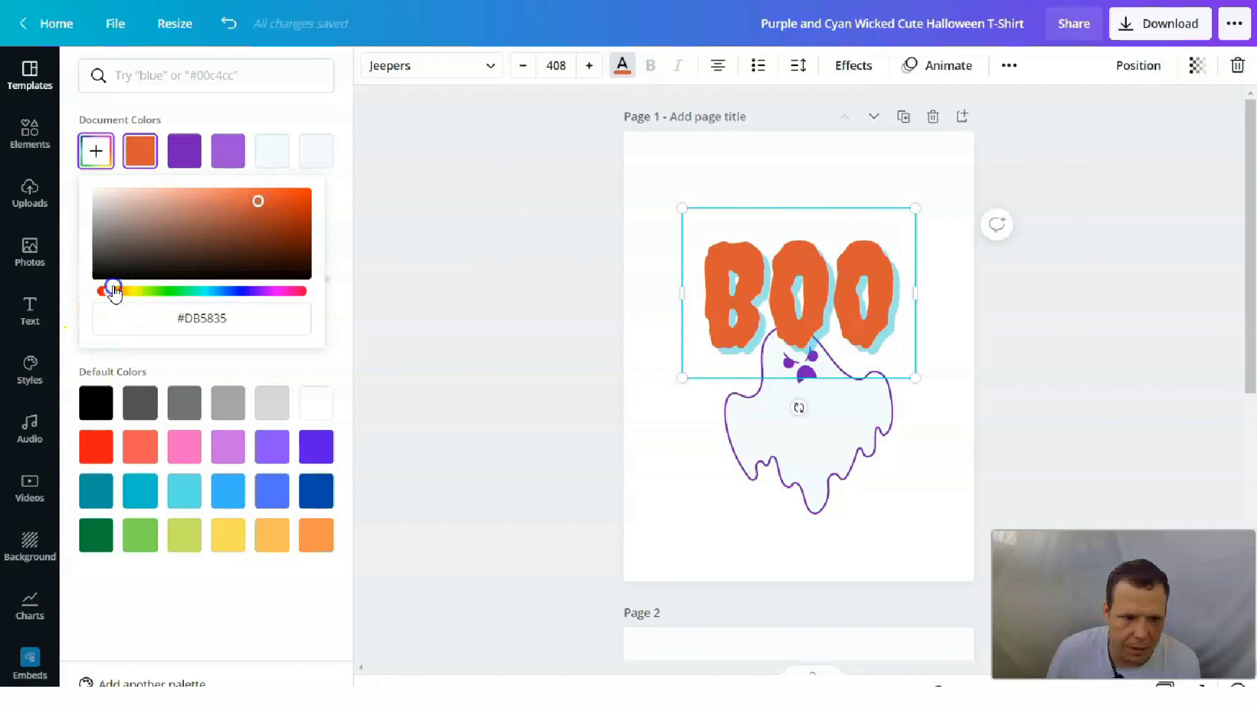
left_click_drag(114, 294, 118, 297)
left_click_drag(293, 216, 302, 190)
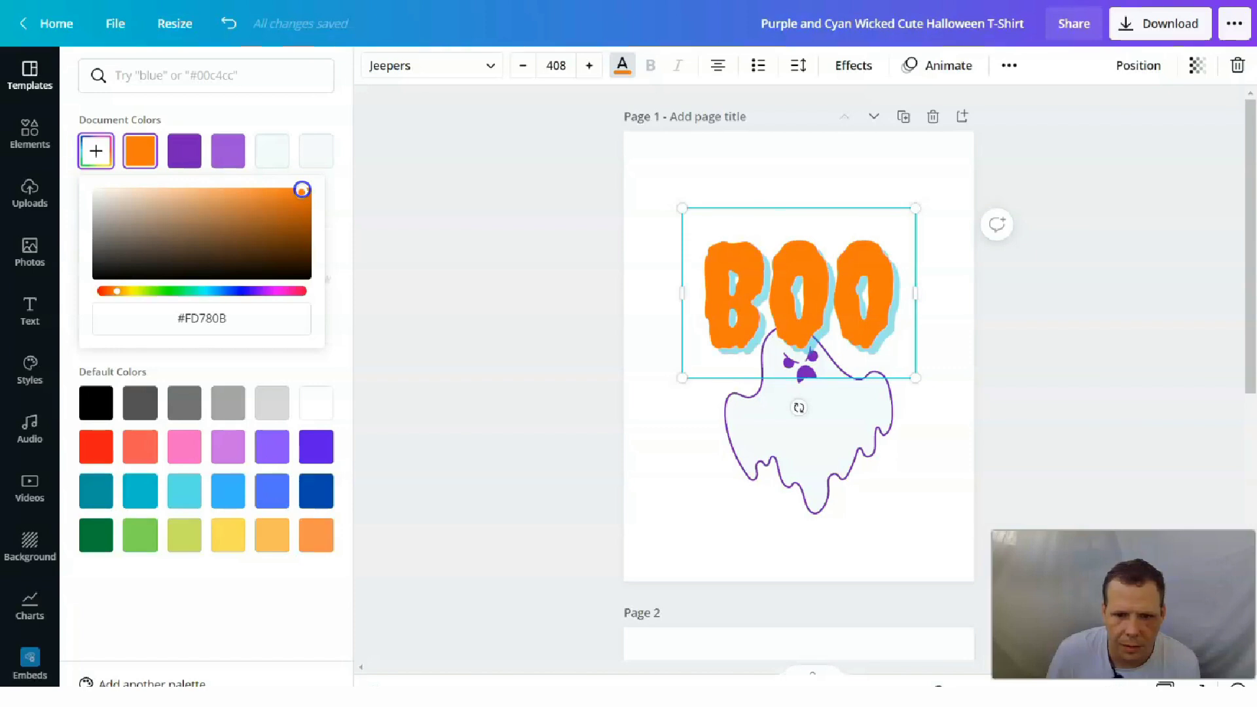
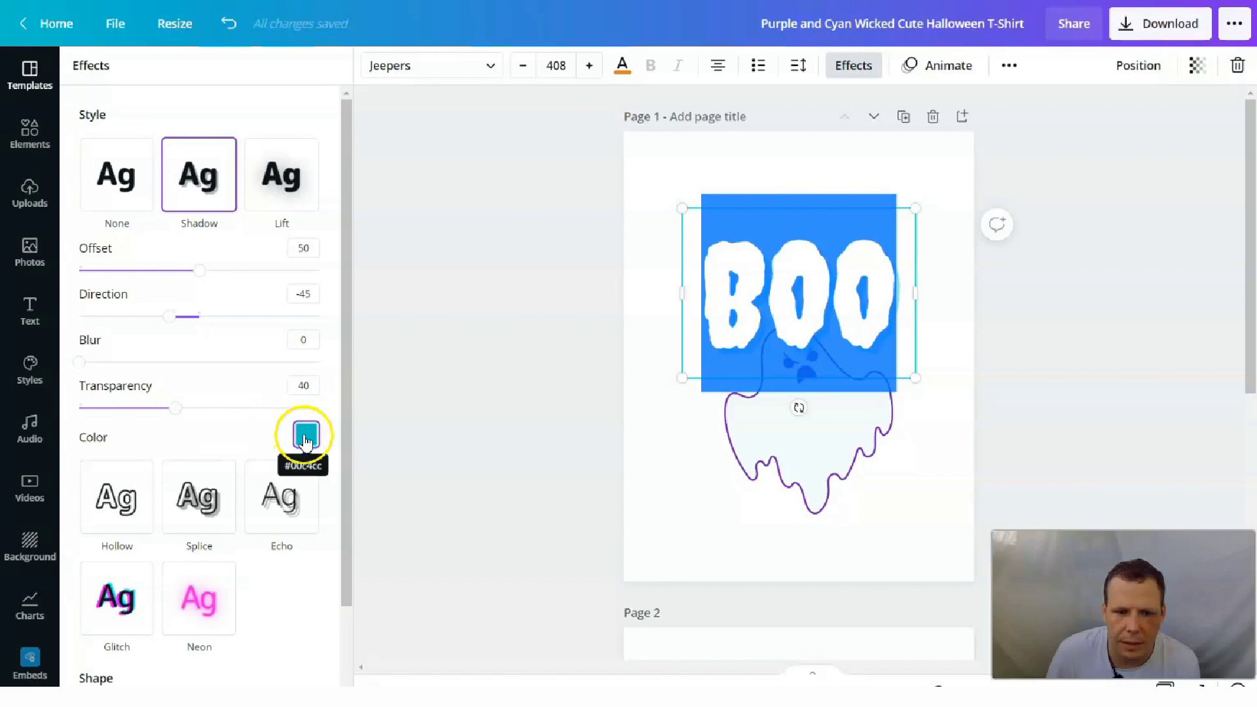
Step: Change the shadow effect color of the BOO text to black
left_click(1046, 418)
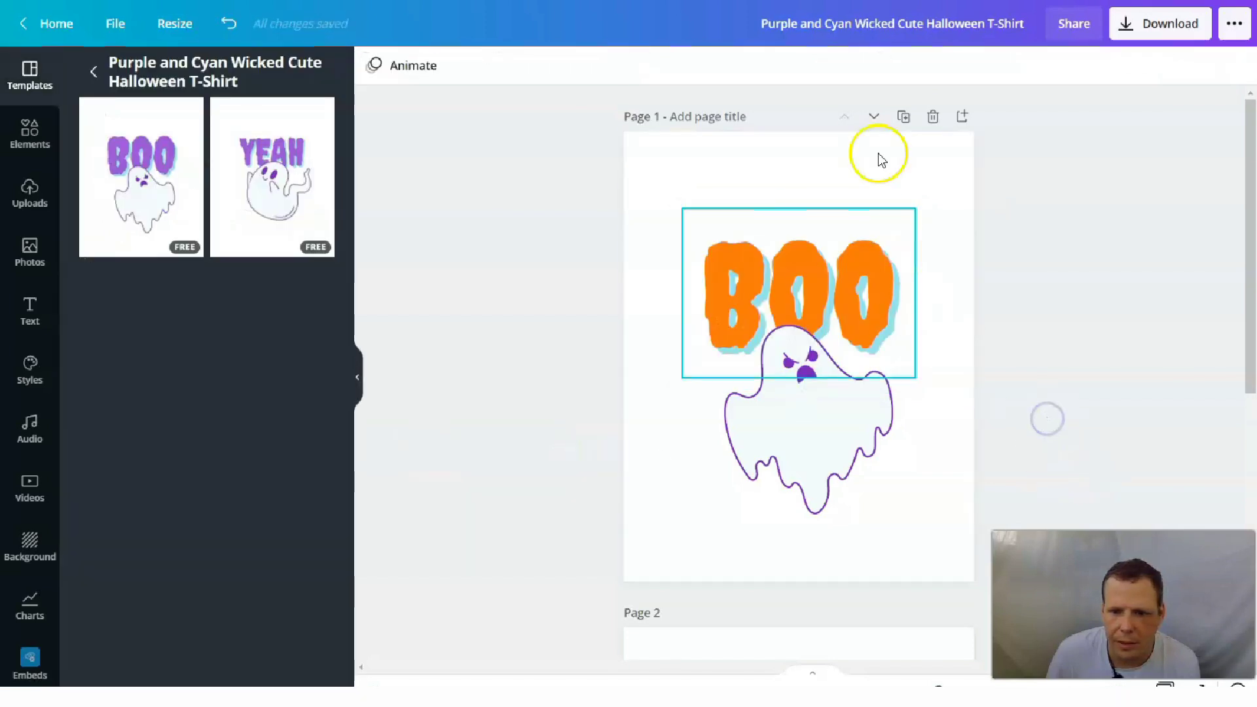
left_click(910, 295)
left_click(897, 323)
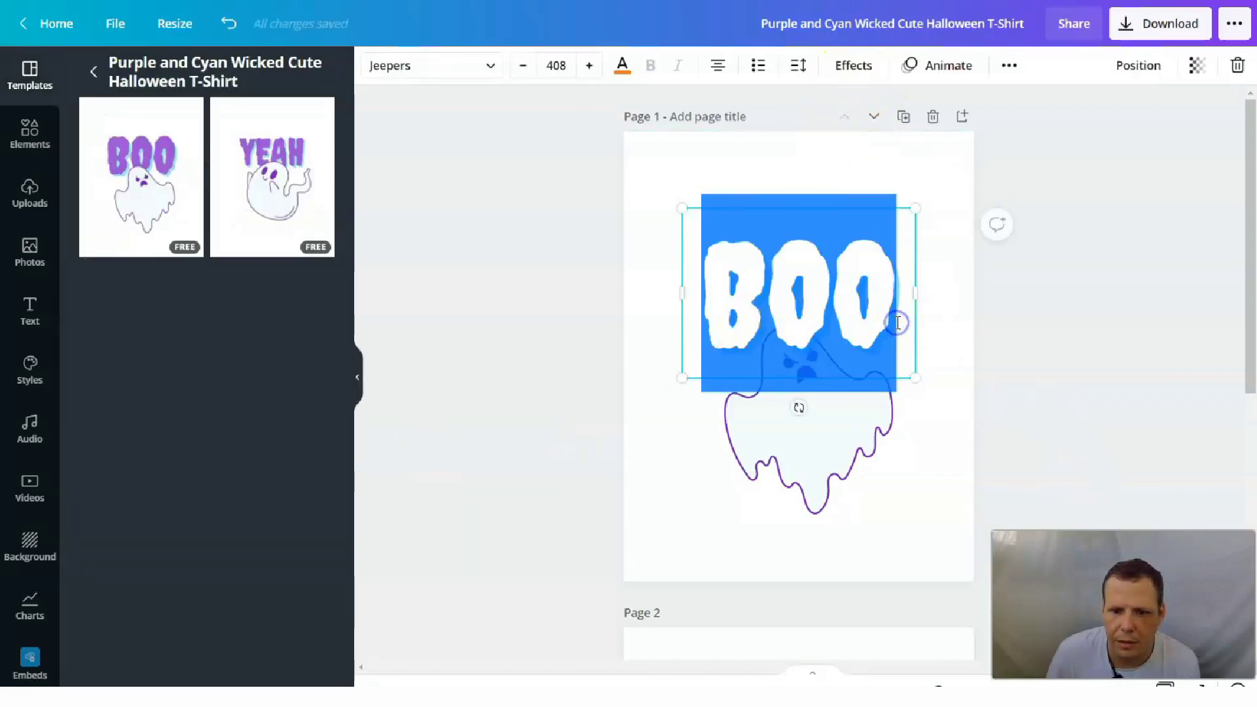
left_click(872, 83)
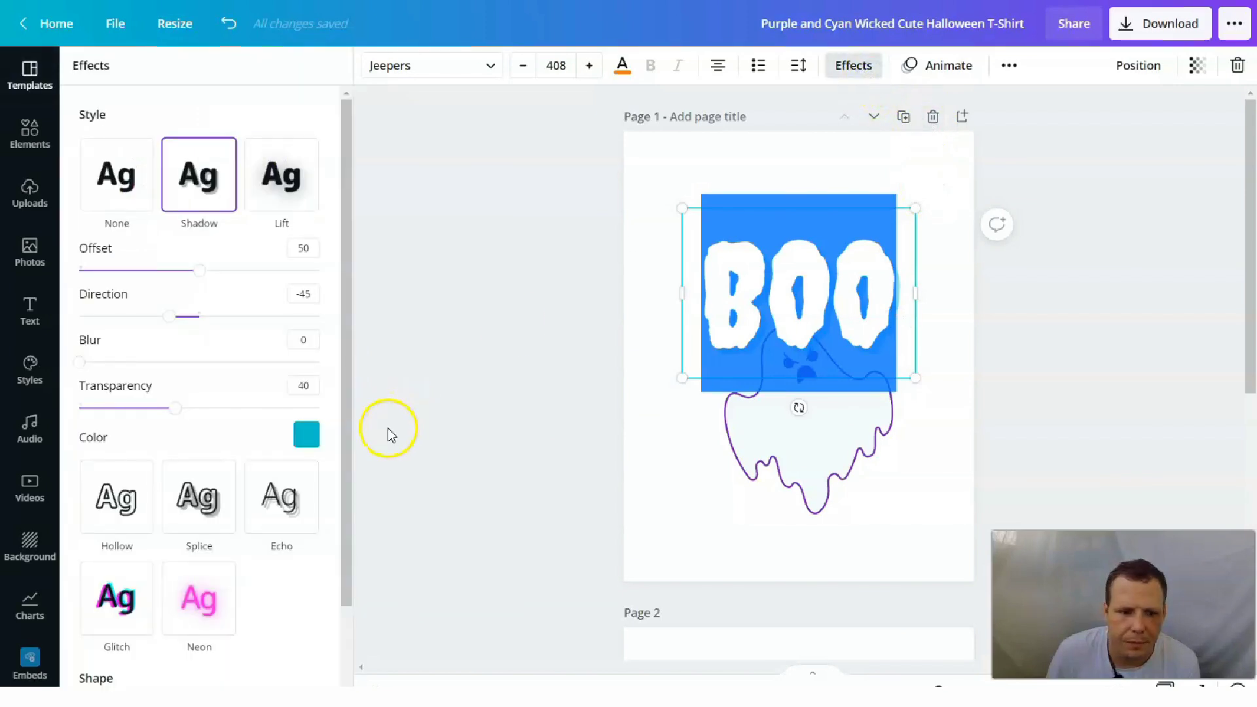
left_click(303, 434)
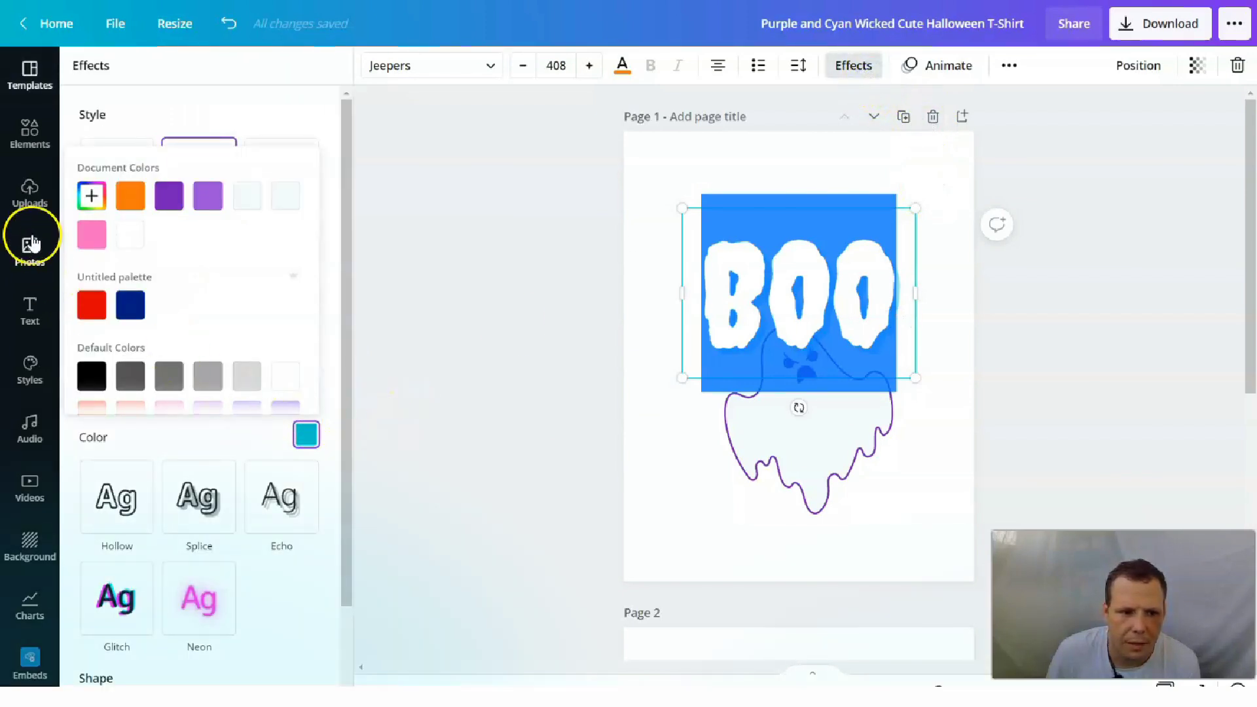
left_click(91, 376)
left_click(504, 353)
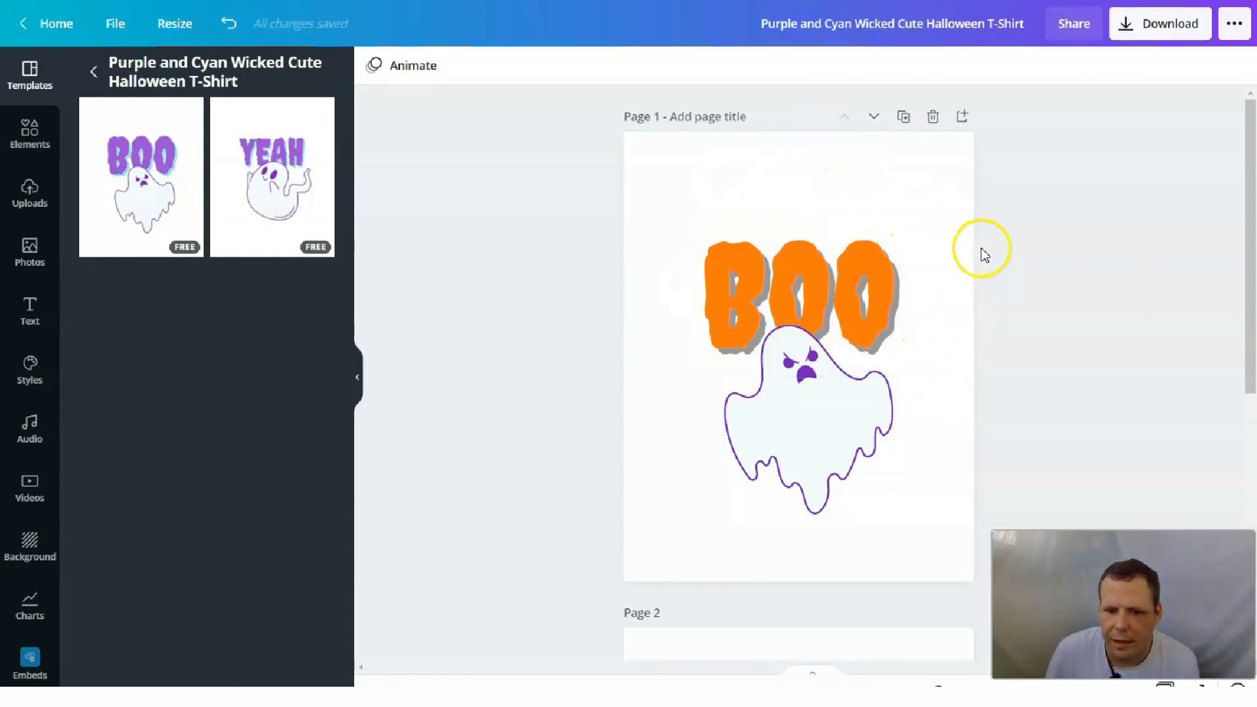
Step: Recolor the eyes and mouth of the ghost on page 1 black, trying orange as an alternative
double_click(858, 415)
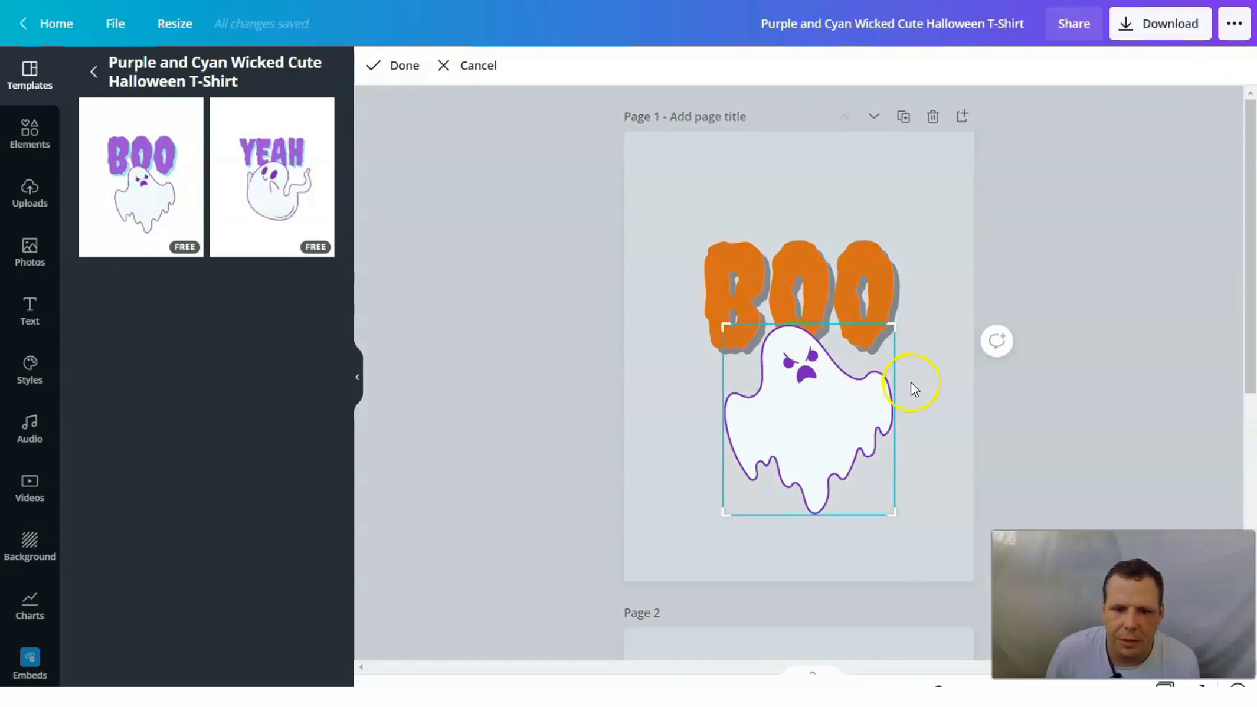
left_click(1099, 417)
left_click(847, 425)
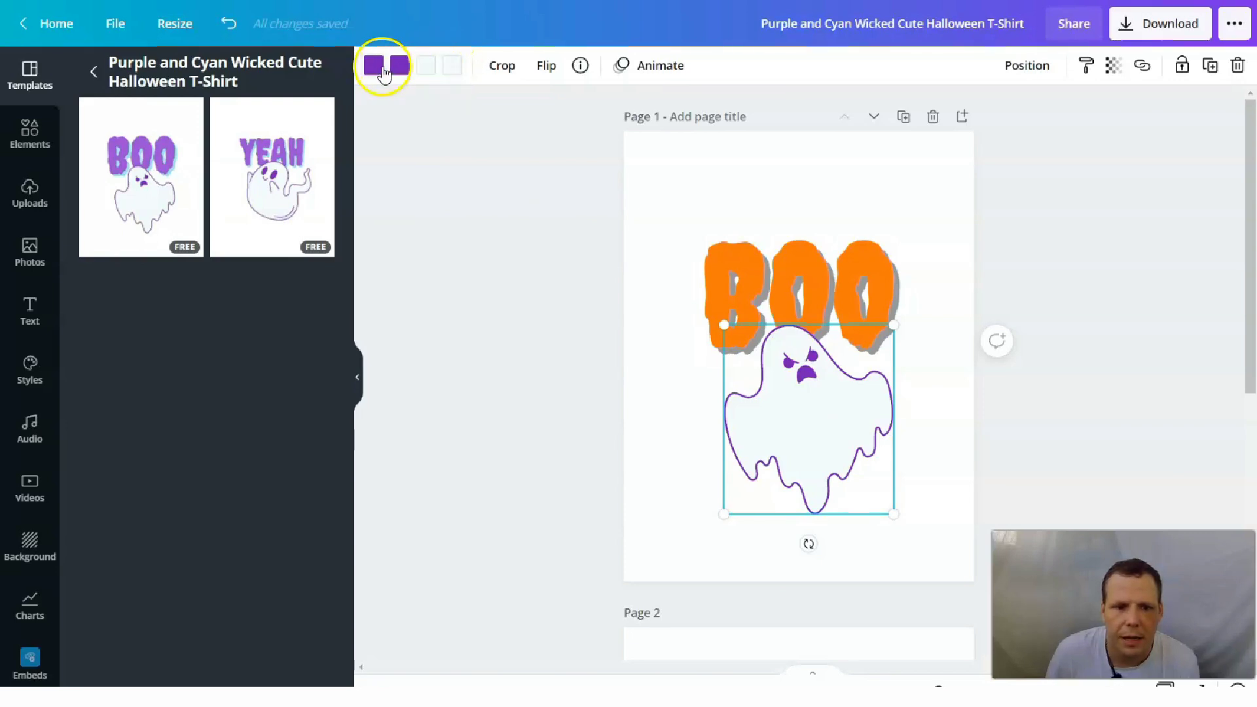
left_click(374, 65)
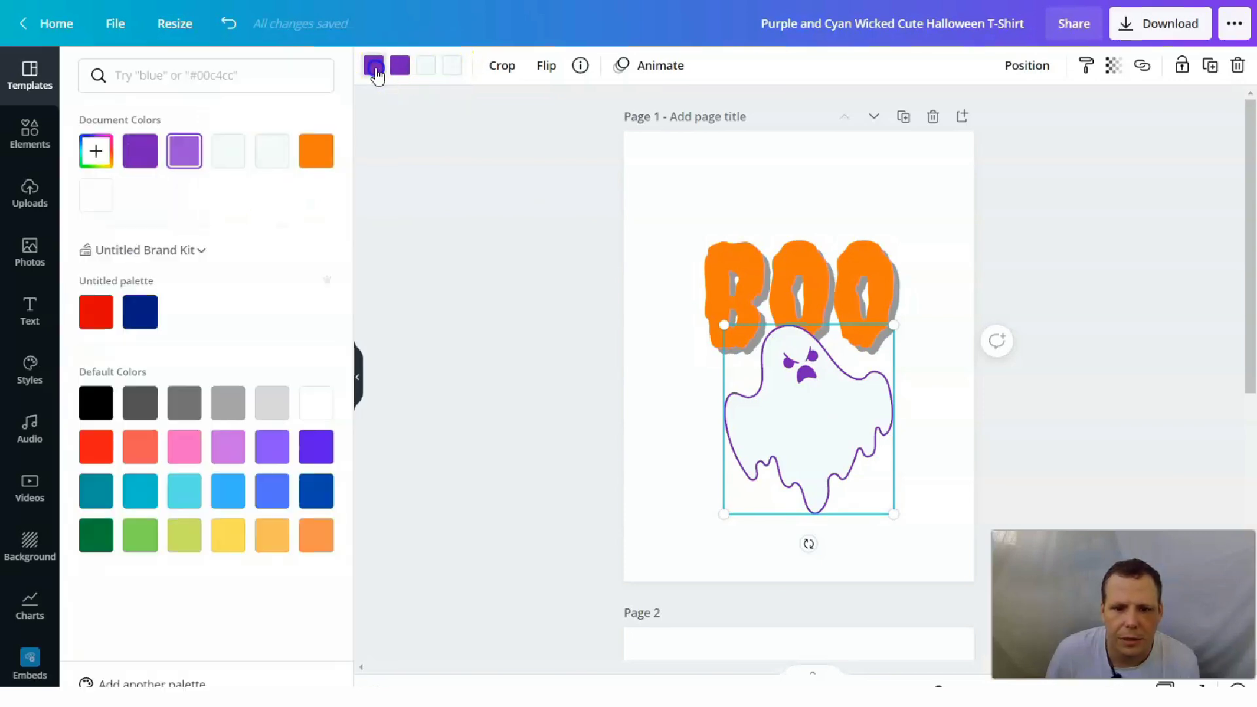
left_click(92, 408)
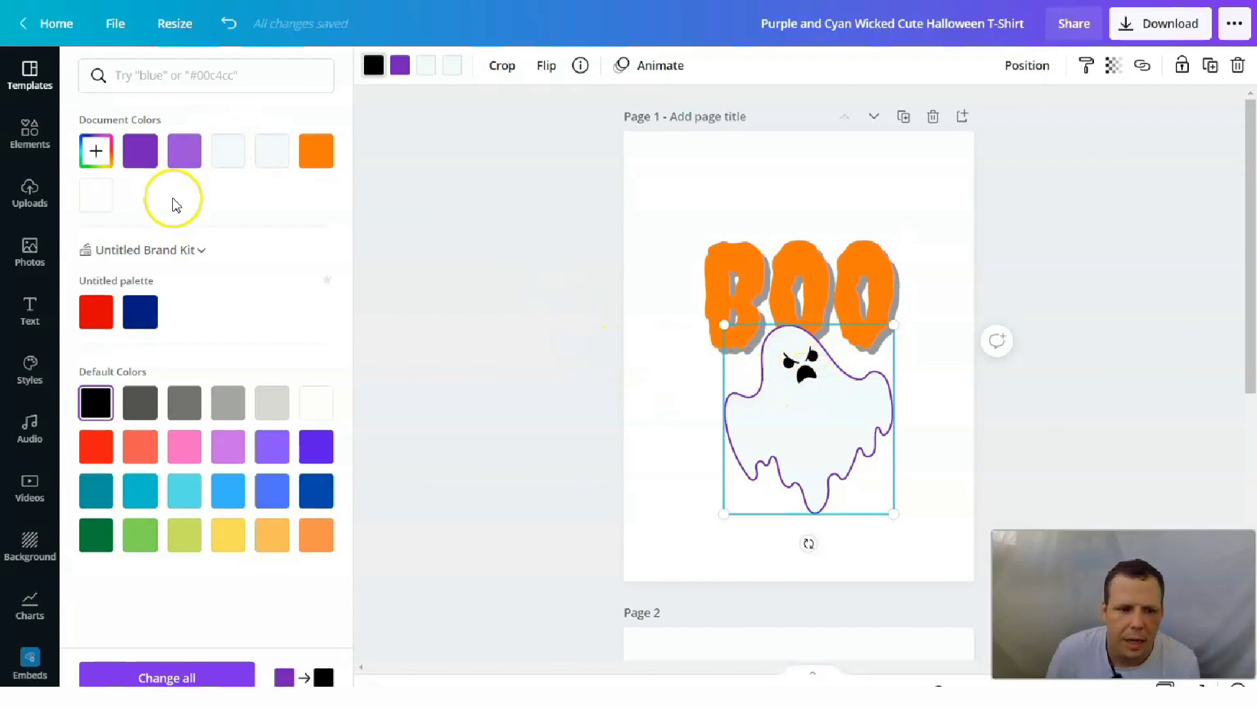
left_click(315, 159)
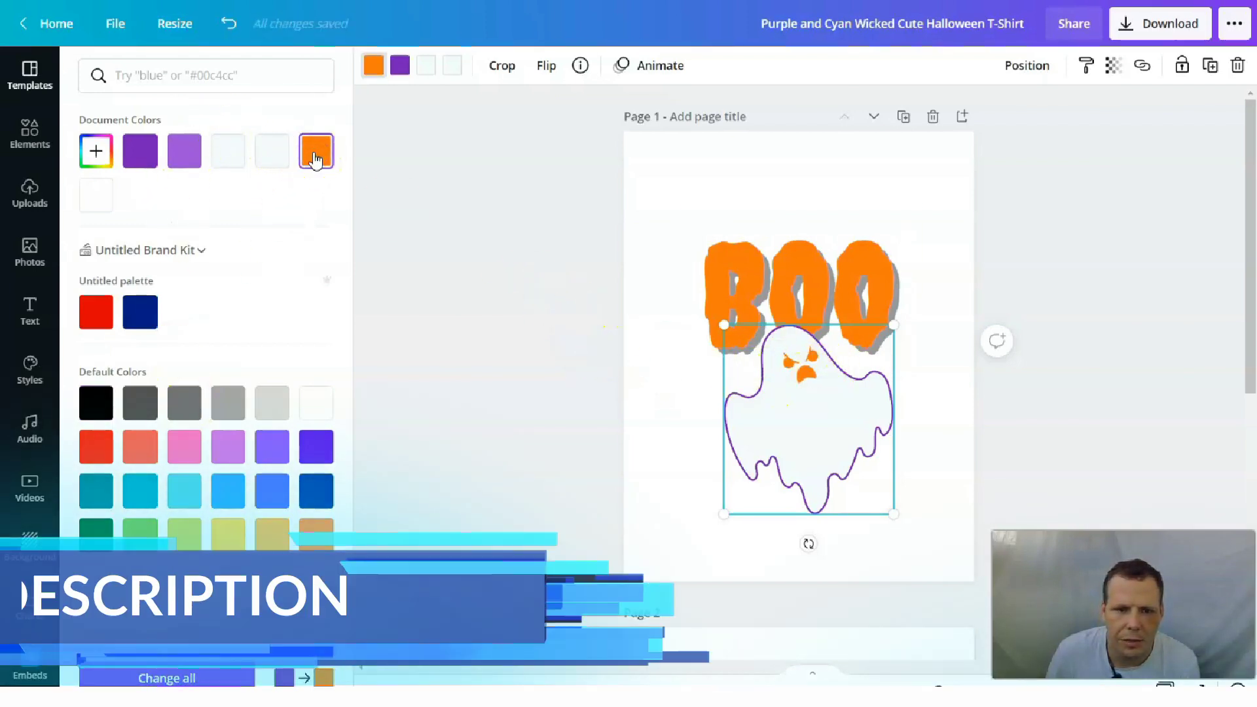
left_click(110, 406)
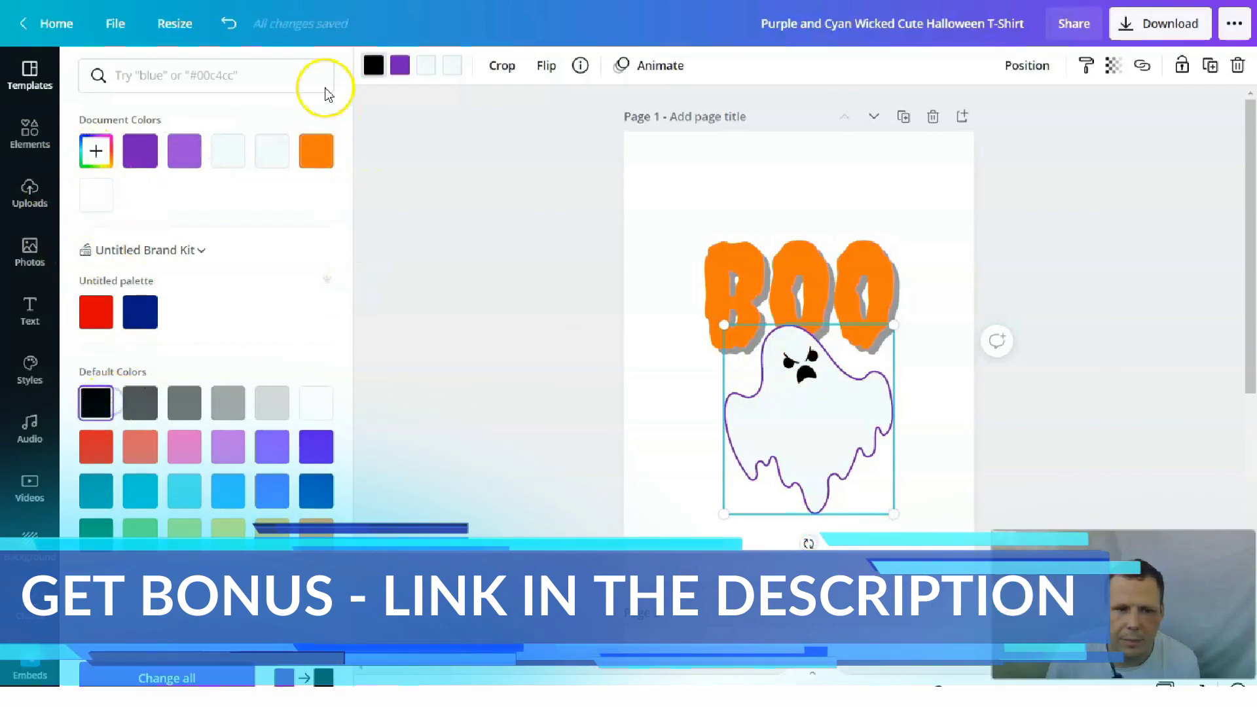
left_click(744, 359)
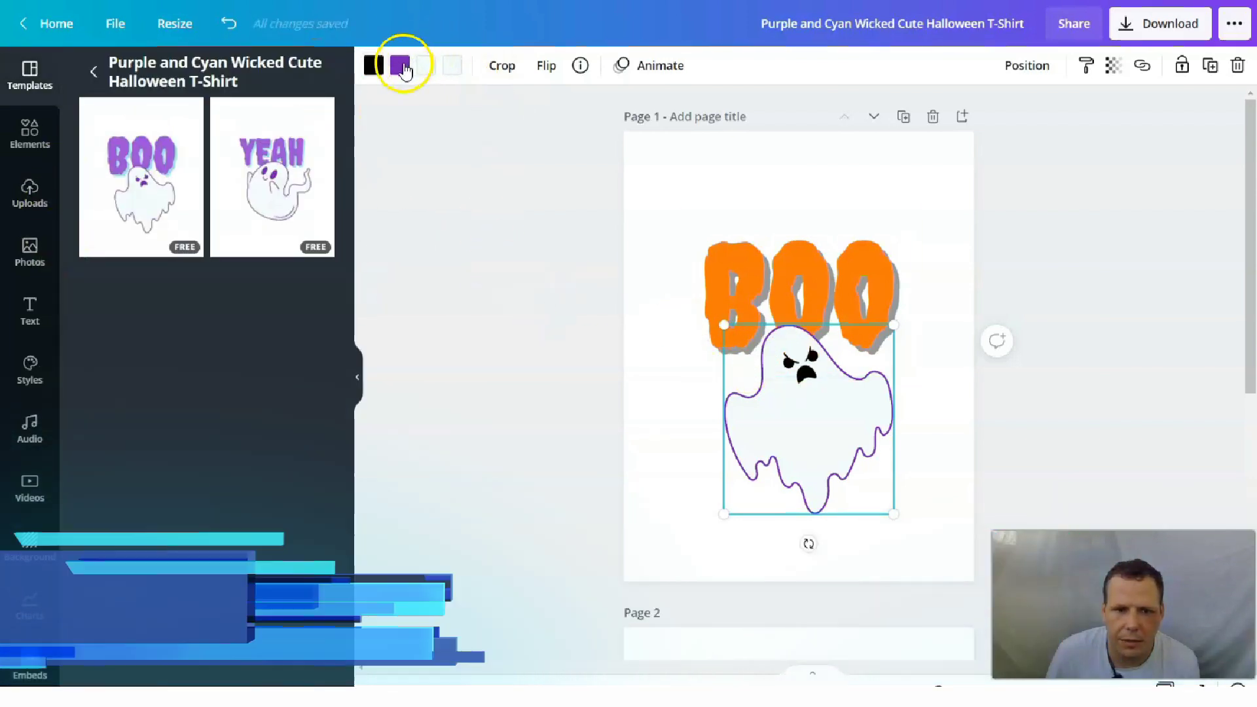
Step: Recolor the ghost's outline with the document's orange and its cheek spots black
left_click(400, 64)
left_click(95, 198)
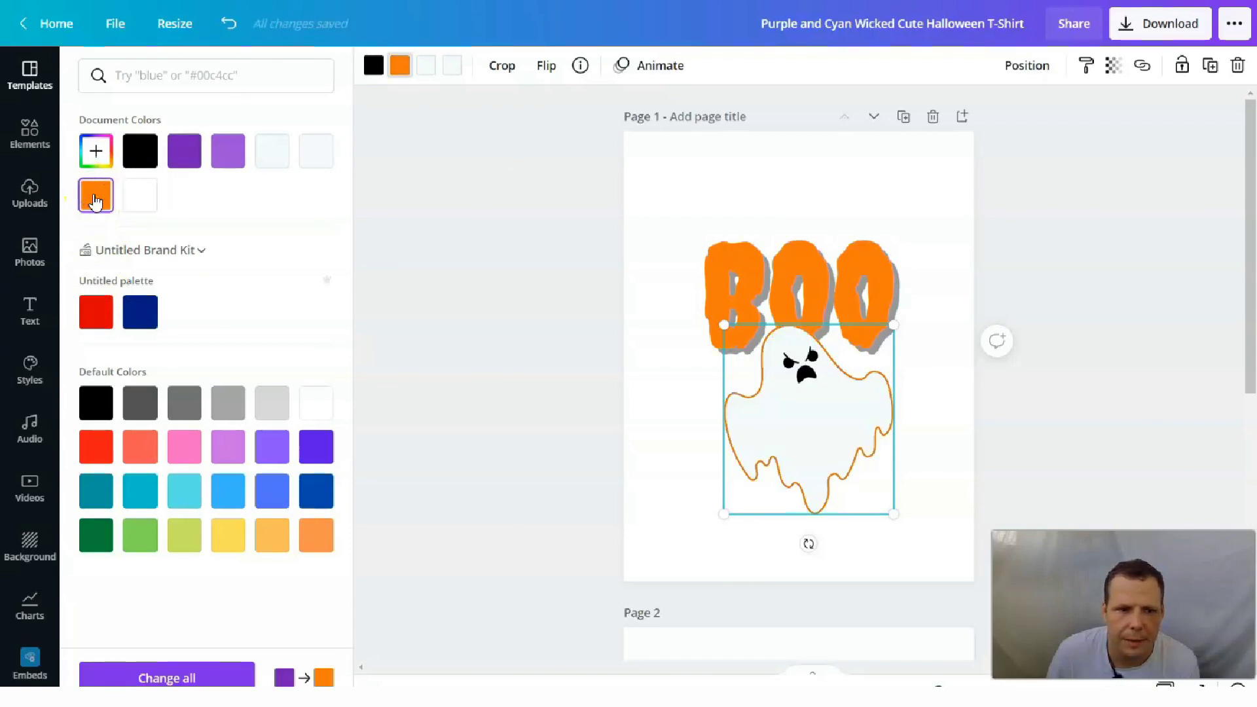
left_click(426, 68)
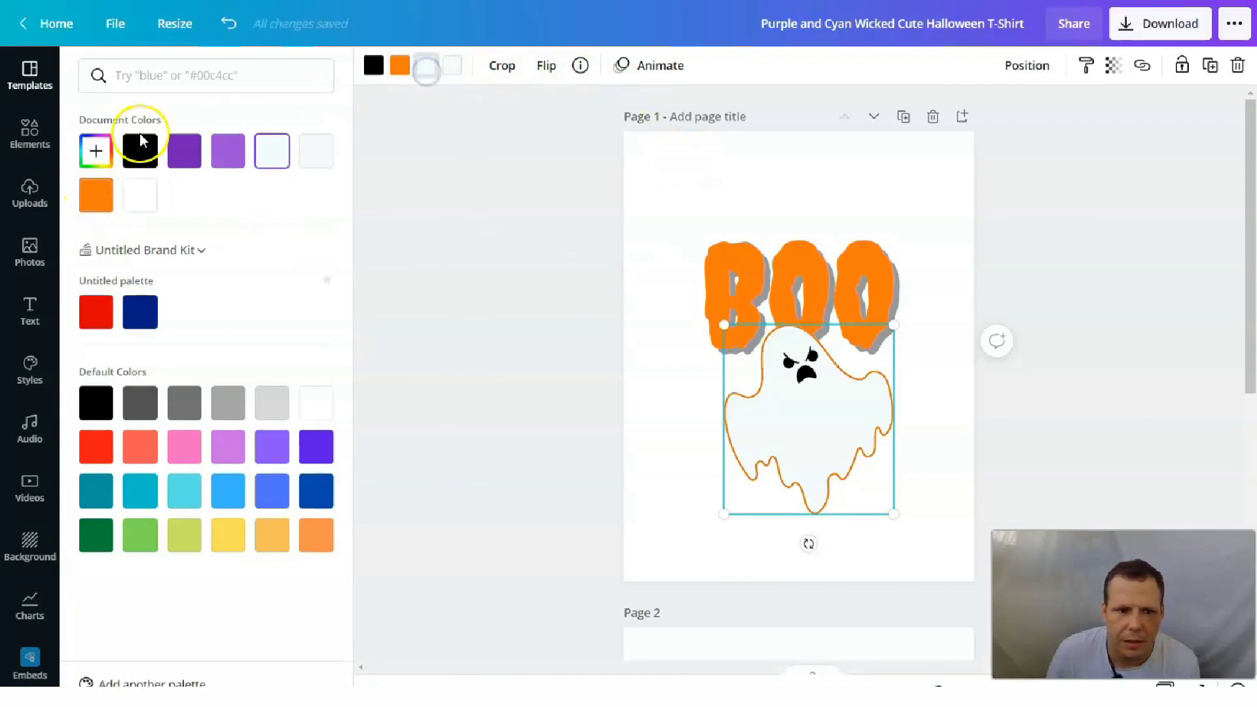
left_click(141, 152)
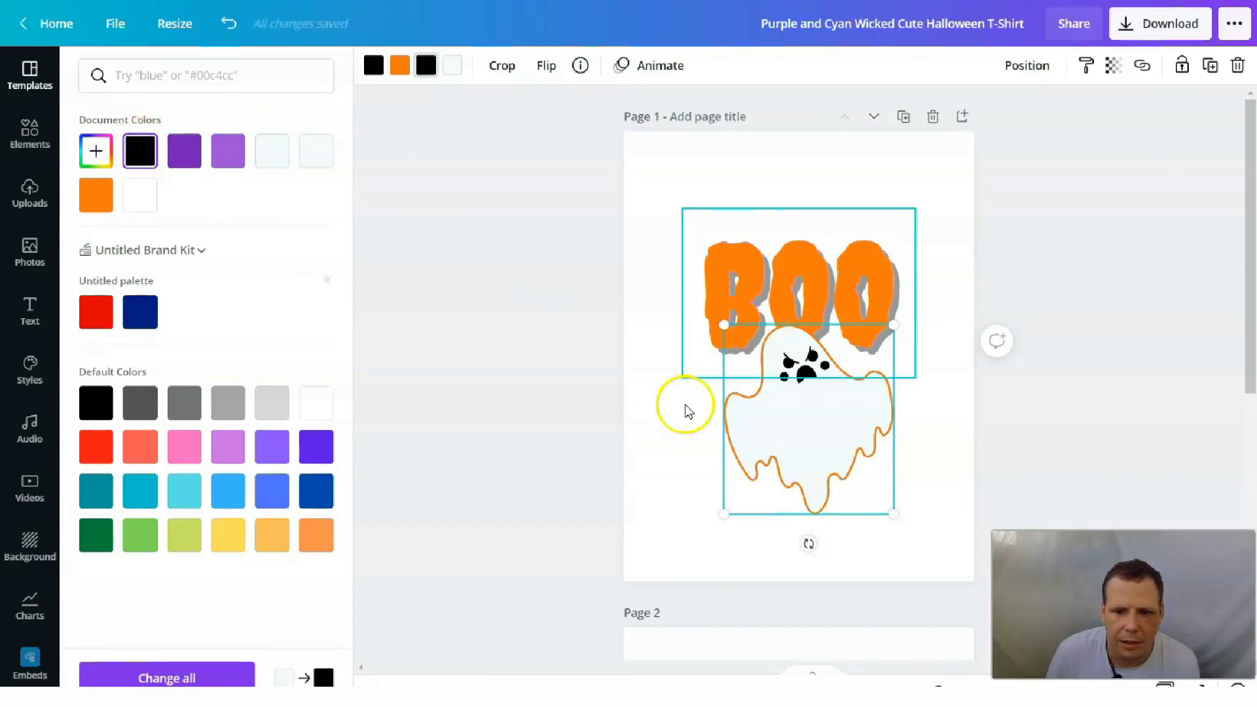
Step: Try the document's light purple on the ghost's body, and recolor it bright red from the default colors
left_click(451, 72)
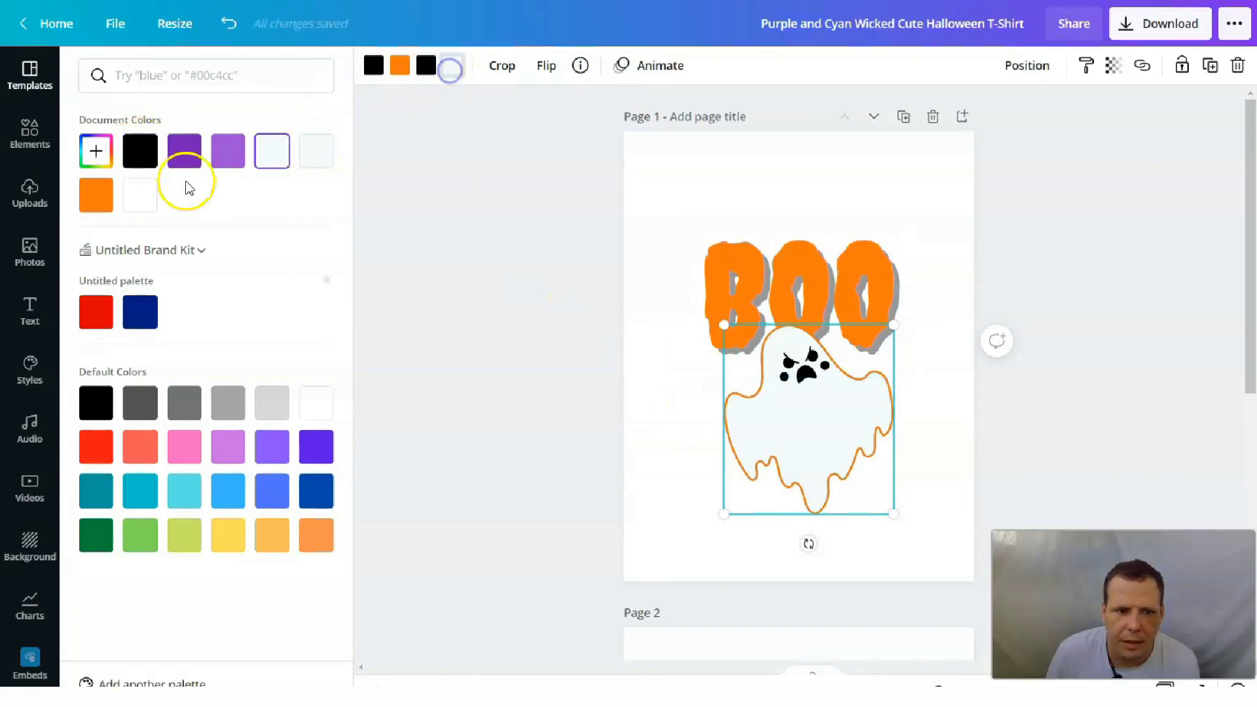
left_click(240, 156)
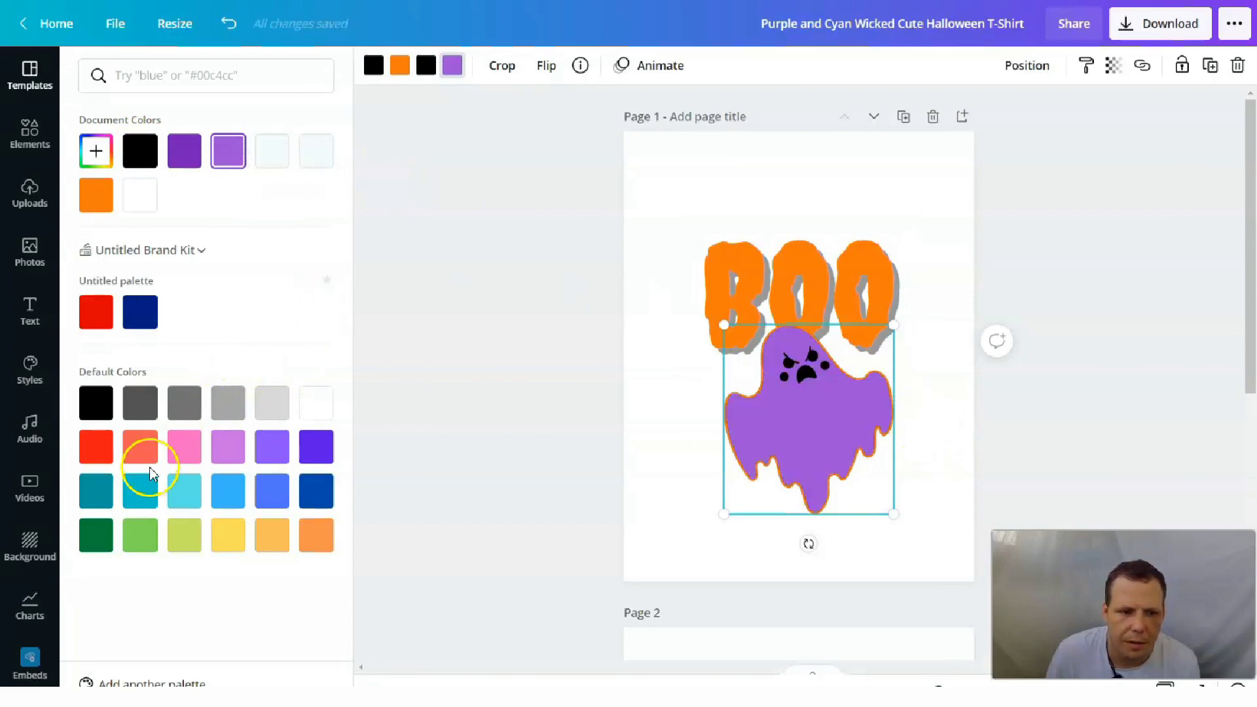
left_click(106, 458)
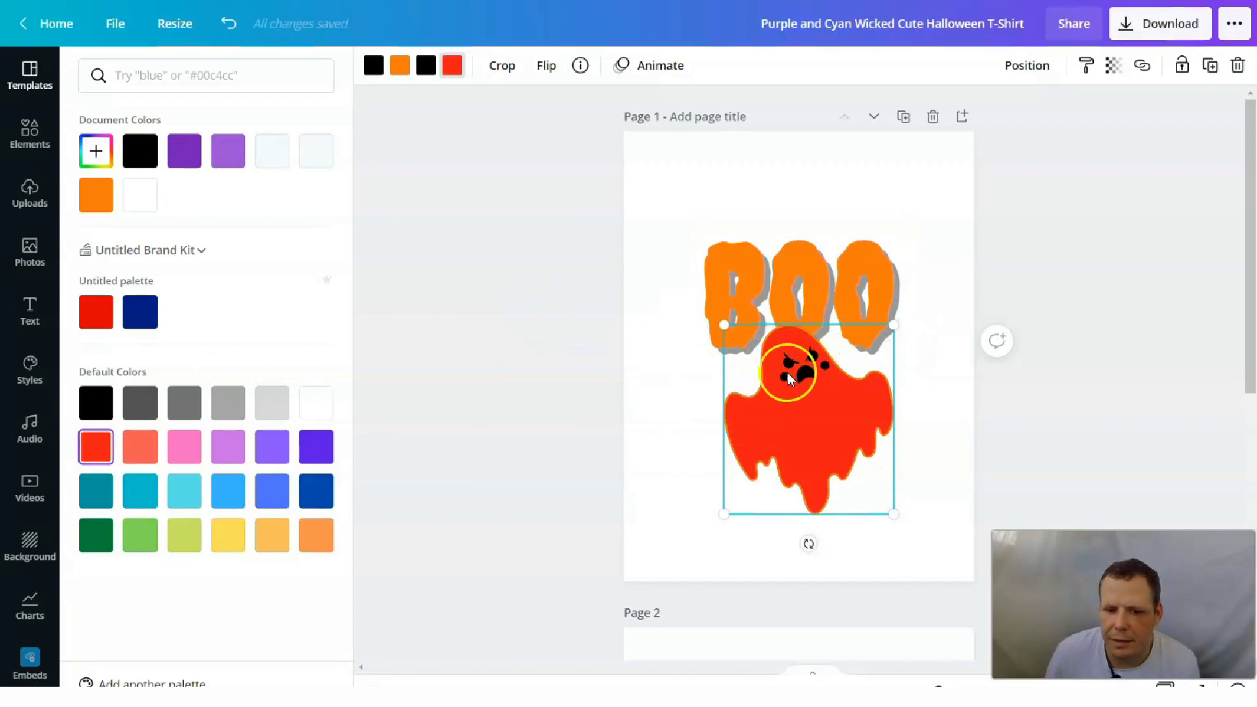
Step: Recolor the body of the ghost on page 1 with the document's very pale blue-white
left_click(449, 77)
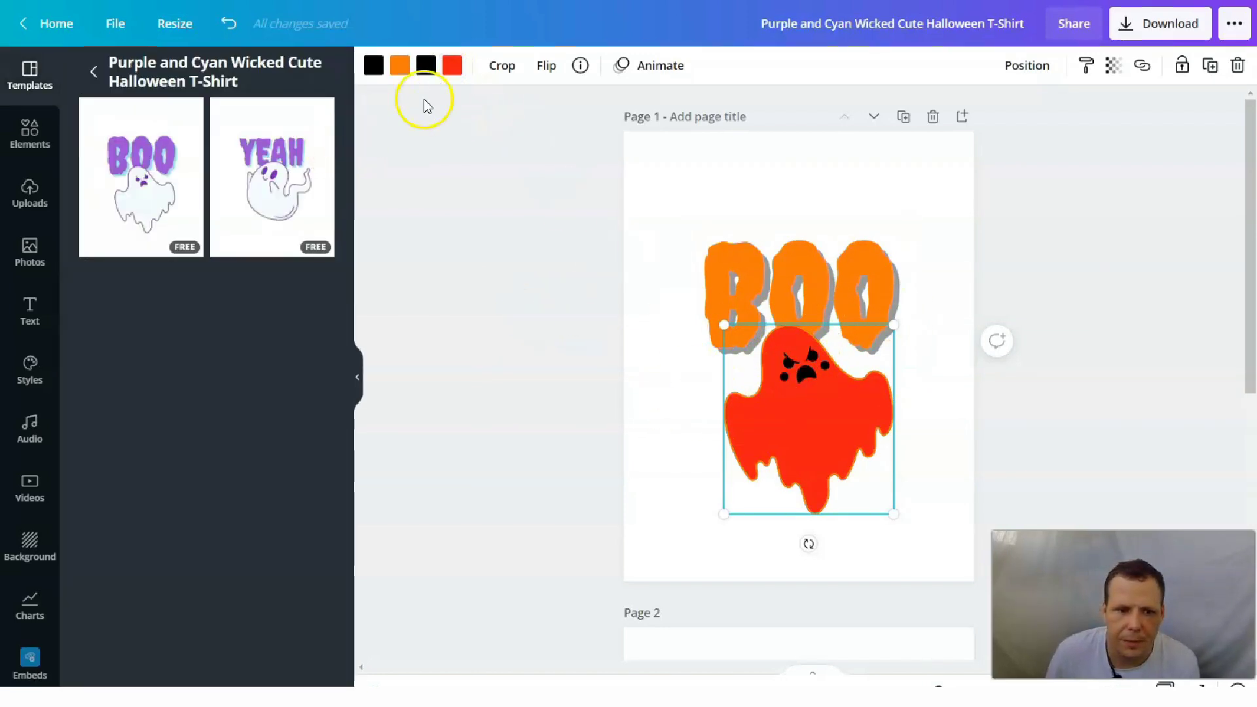
left_click(461, 71)
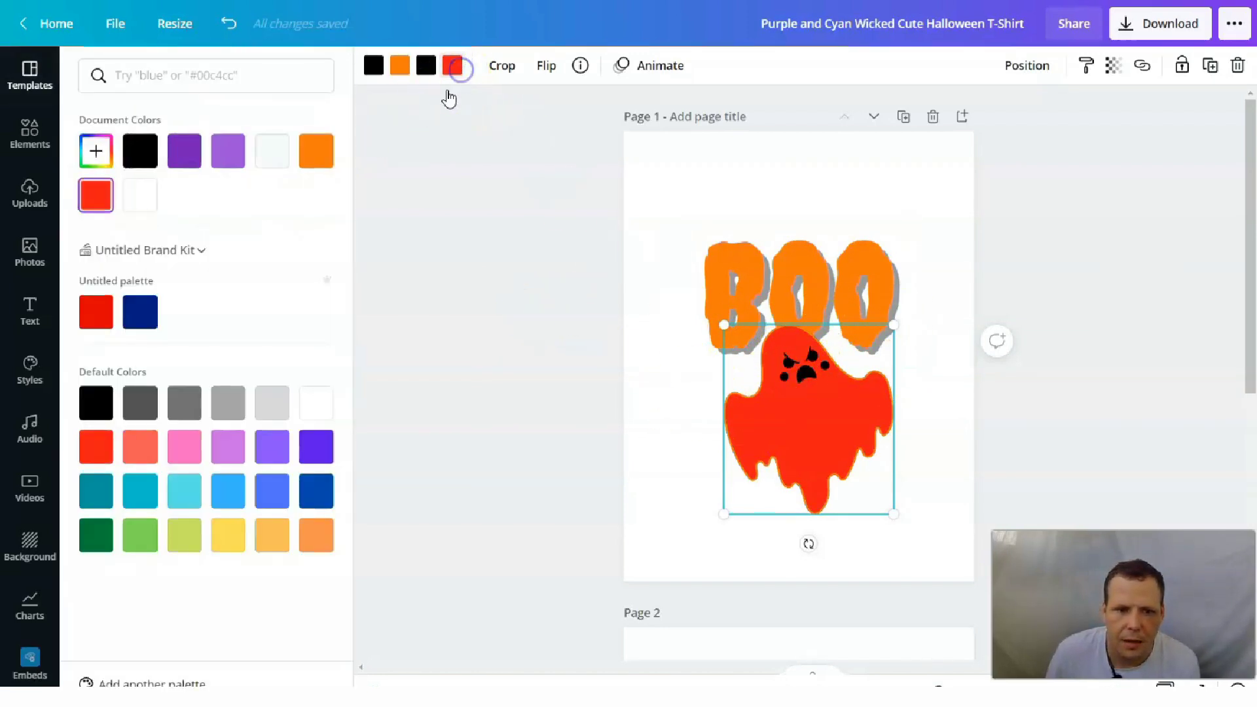
left_click(272, 151)
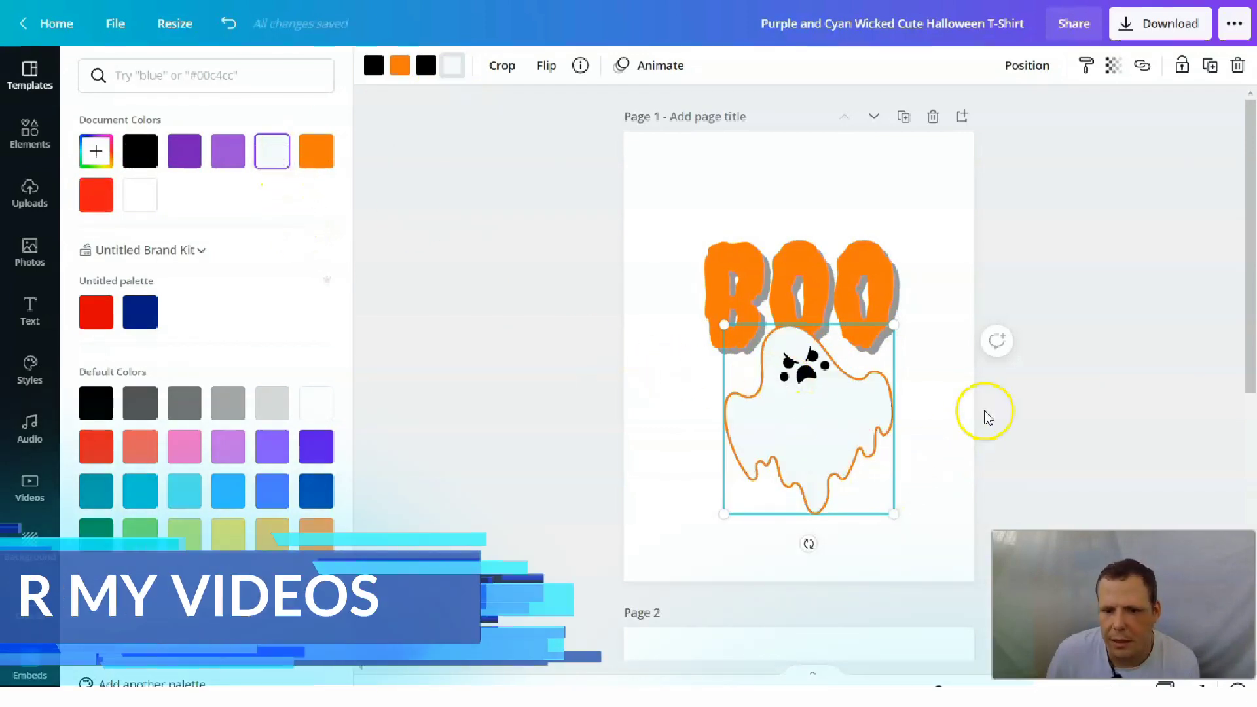
left_click(985, 412)
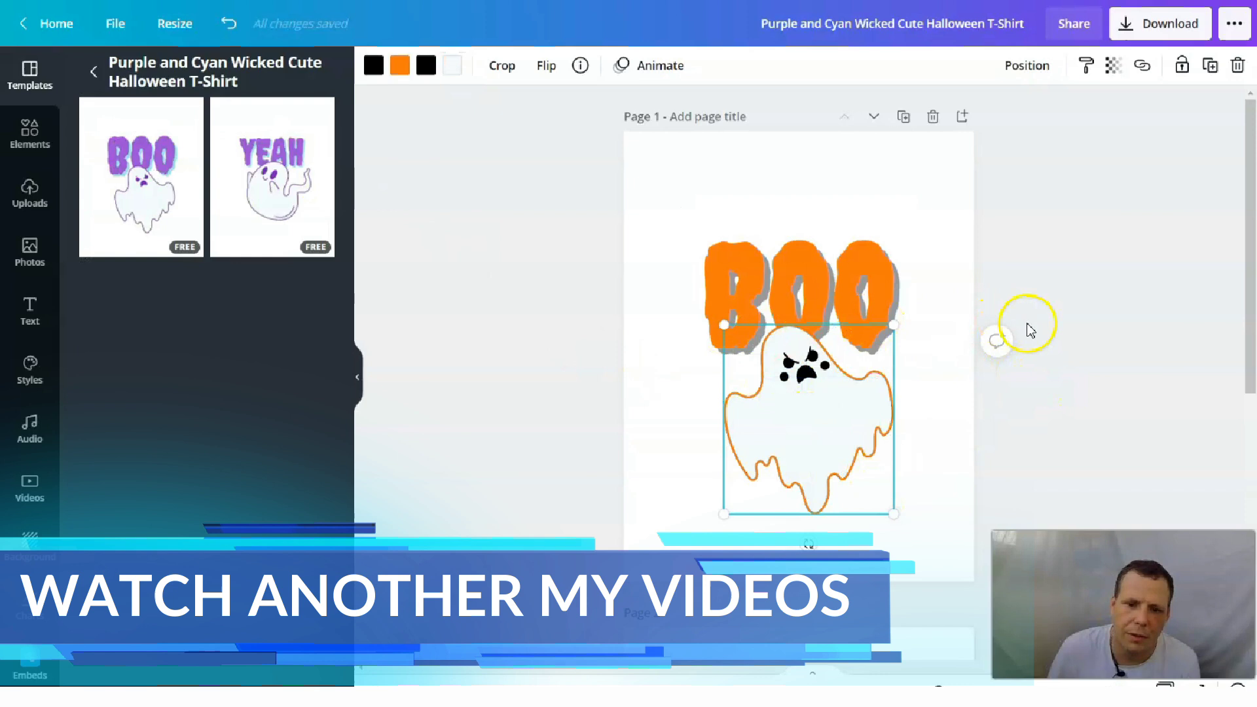
Step: Search the elements library for "halloween"
left_click(831, 293)
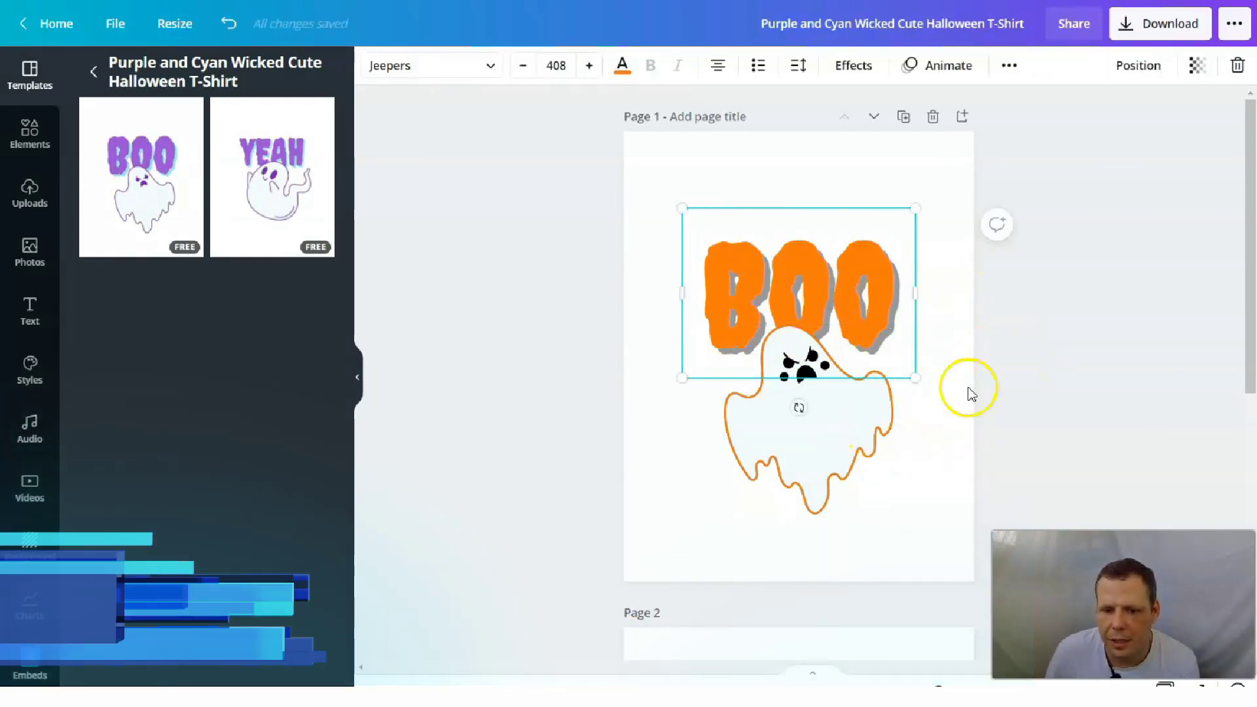
left_click(25, 140)
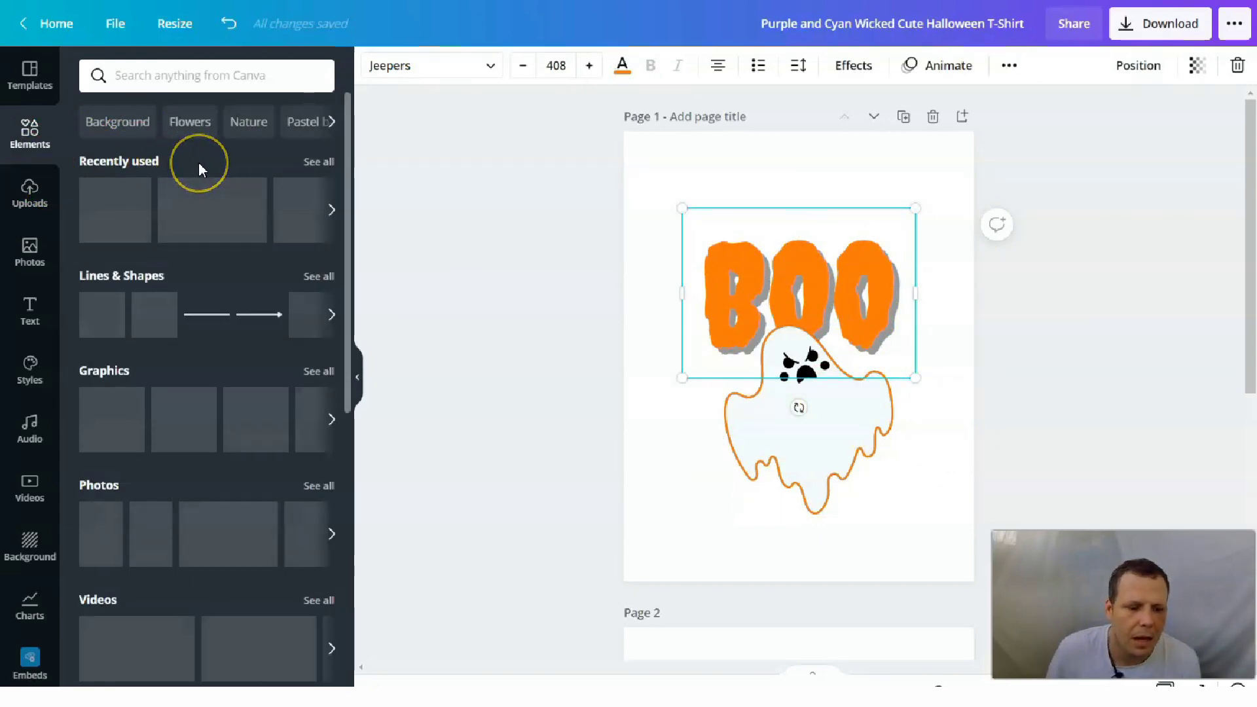
left_click(190, 77)
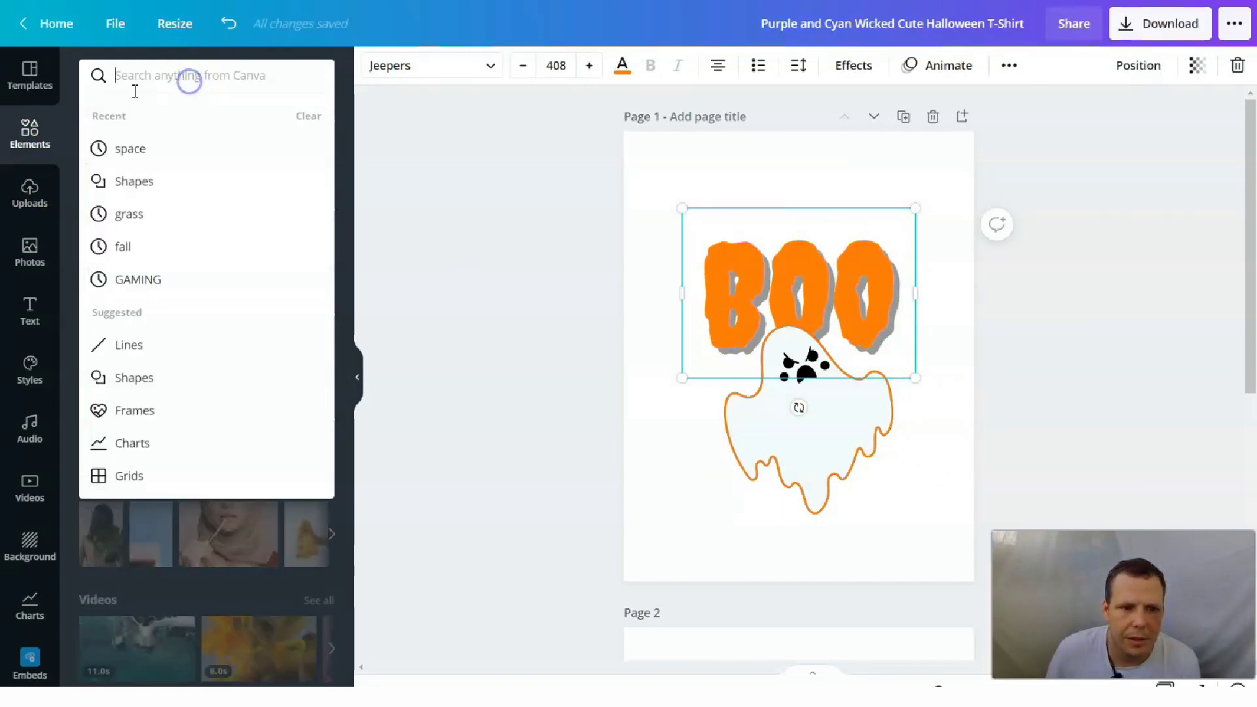
type("hall")
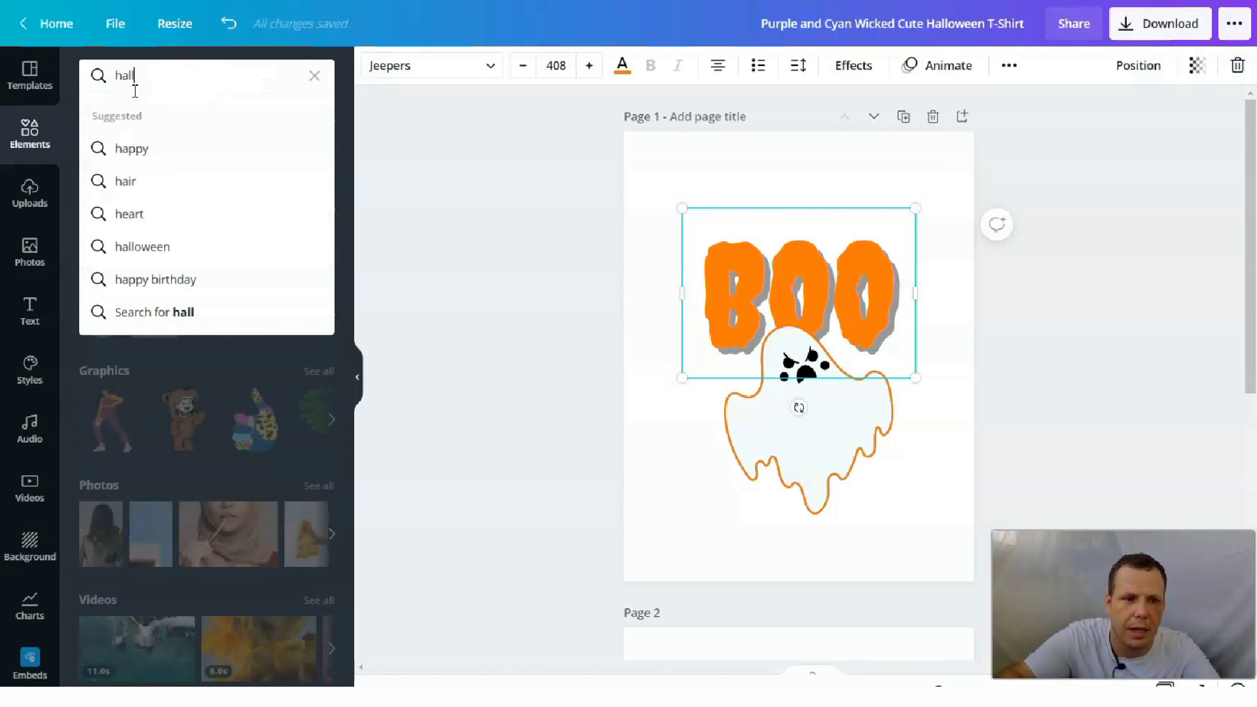
type("oween")
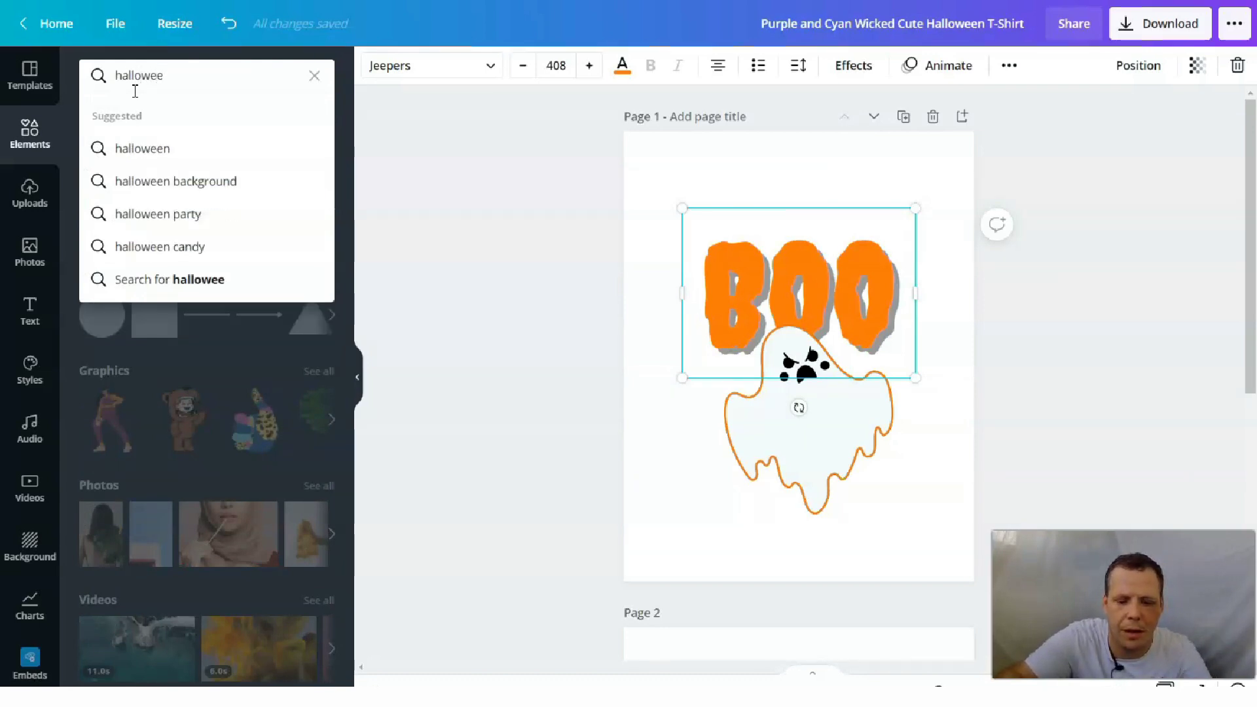
key("Return")
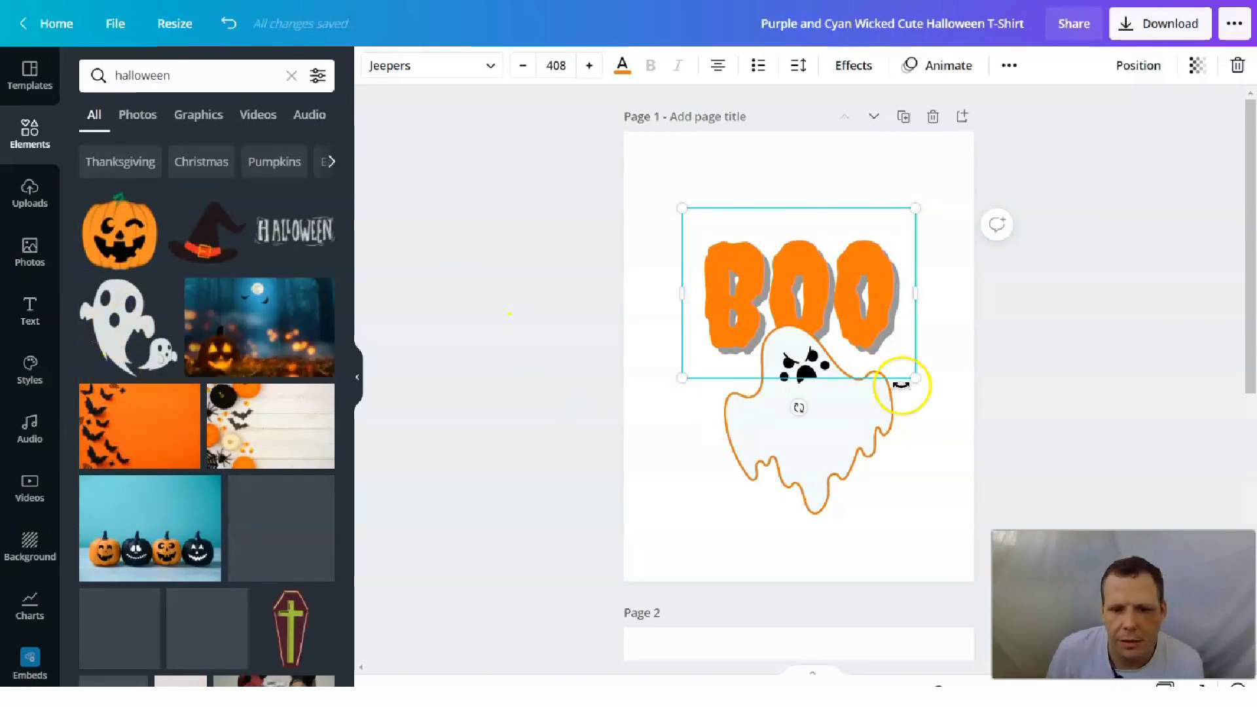
Step: Tilt the ghost counterclockwise and move it slightly left, and delete the BOO text from page 1
left_click(809, 425)
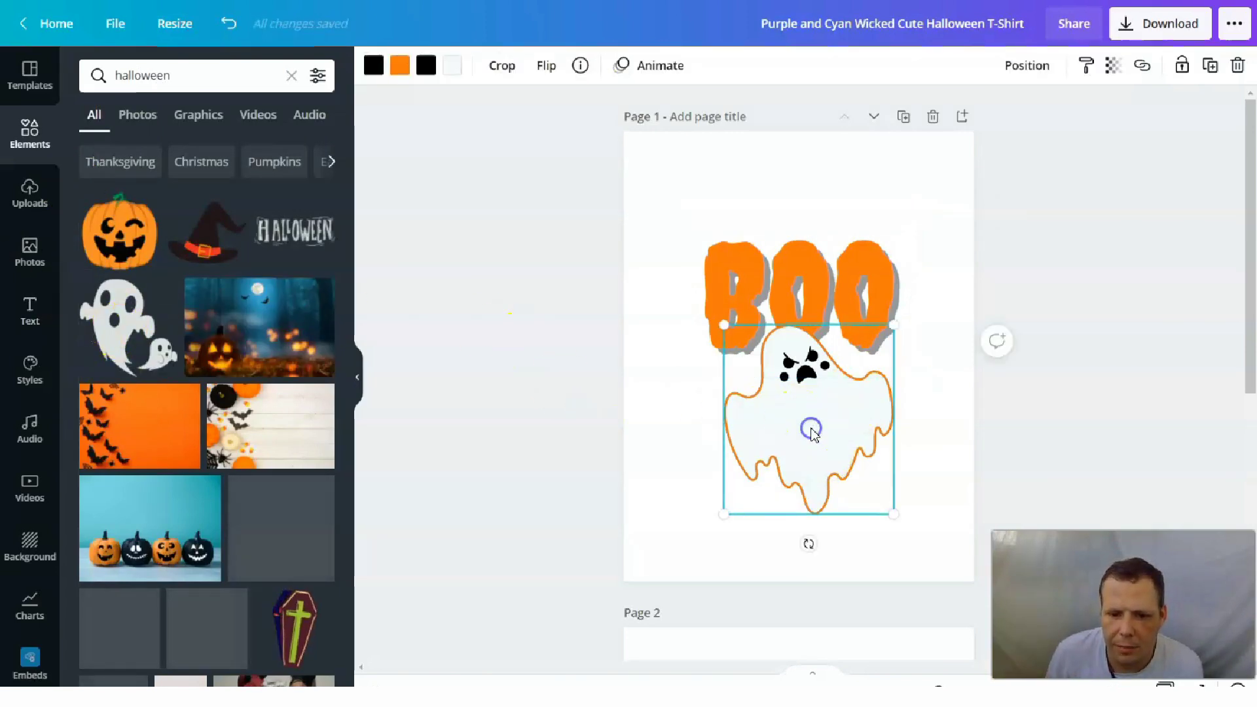
left_click_drag(808, 543, 858, 488)
left_click_drag(846, 426, 799, 430)
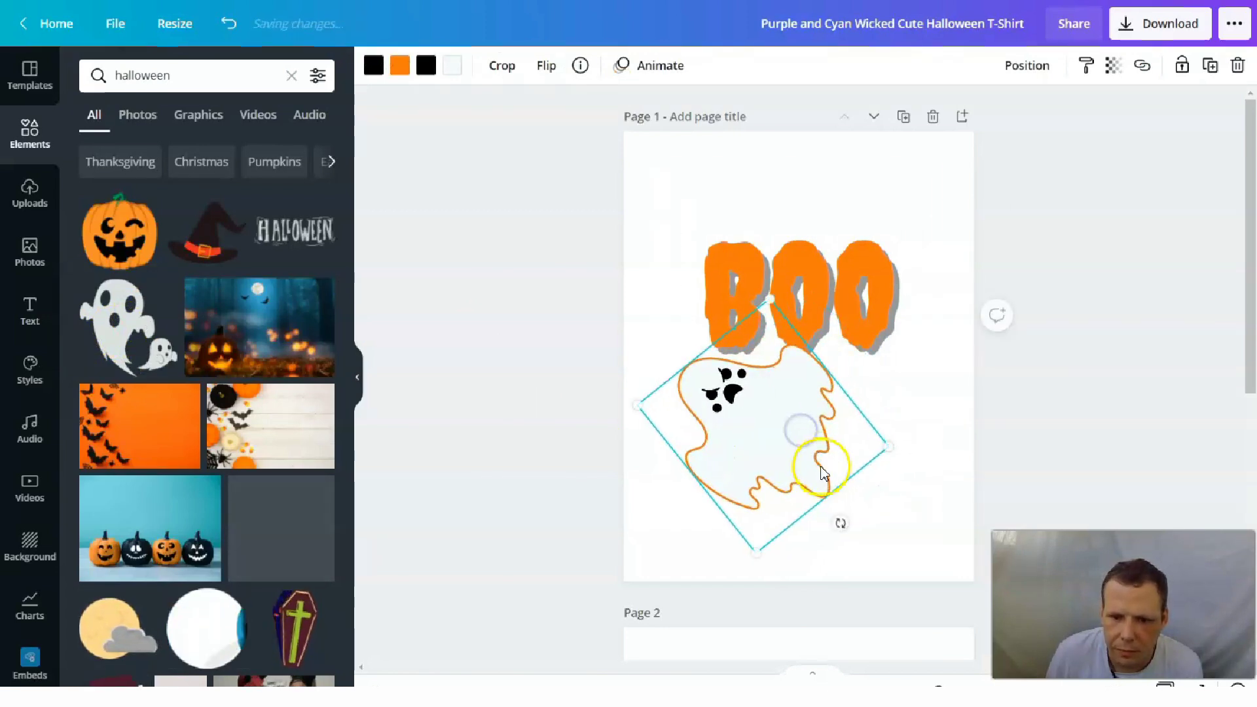
left_click(850, 331)
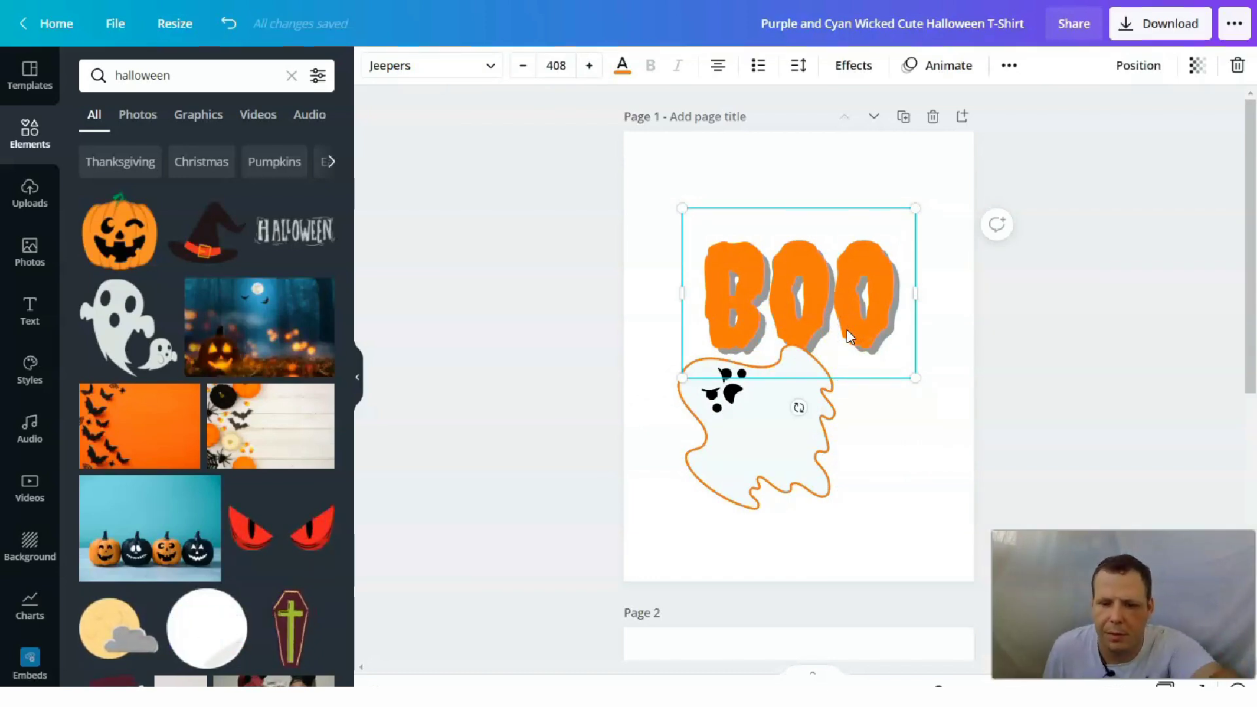
key("Delete")
Step: Shrink the ghost to about half its size, tilt it slightly clockwise and place it in the upper-left area of page 1
left_click_drag(780, 391, 796, 283)
left_click_drag(866, 420, 769, 441)
left_click_drag(879, 232, 787, 299)
left_click_drag(738, 367, 693, 284)
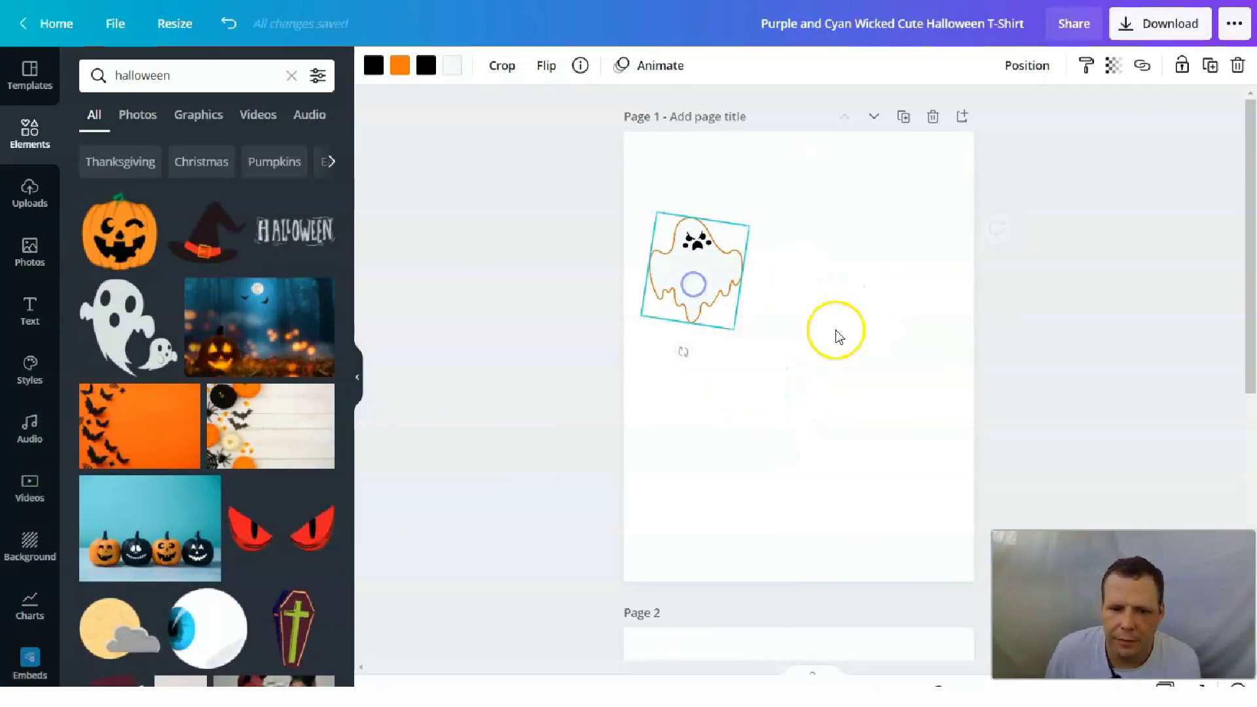
scroll(1019, 347, "down", 7)
scroll(1011, 387, "up", 6)
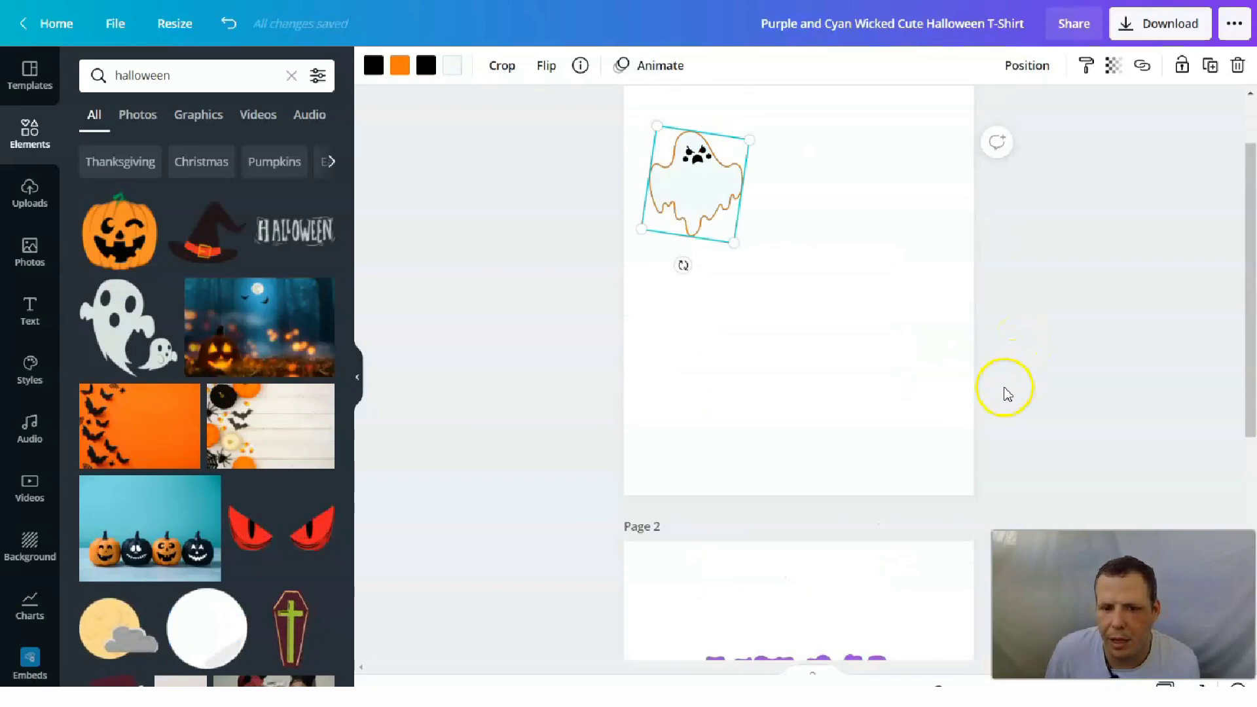
left_click_drag(676, 188, 719, 166)
left_click_drag(741, 236, 669, 242)
scroll(1068, 227, "up", 2)
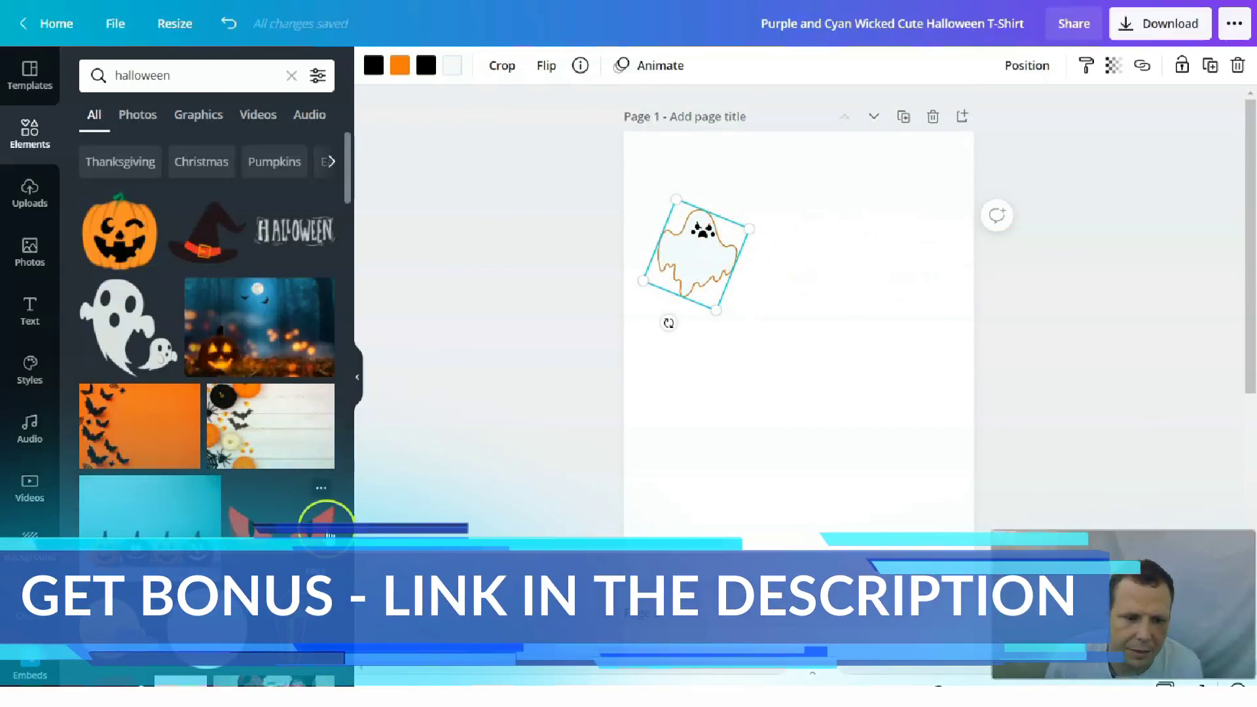
Step: Add the animated red evil eyes to page 1, shrink them and place them centrally, just below and beside the ghost
left_click_drag(282, 530, 728, 349)
left_click_drag(948, 301, 818, 366)
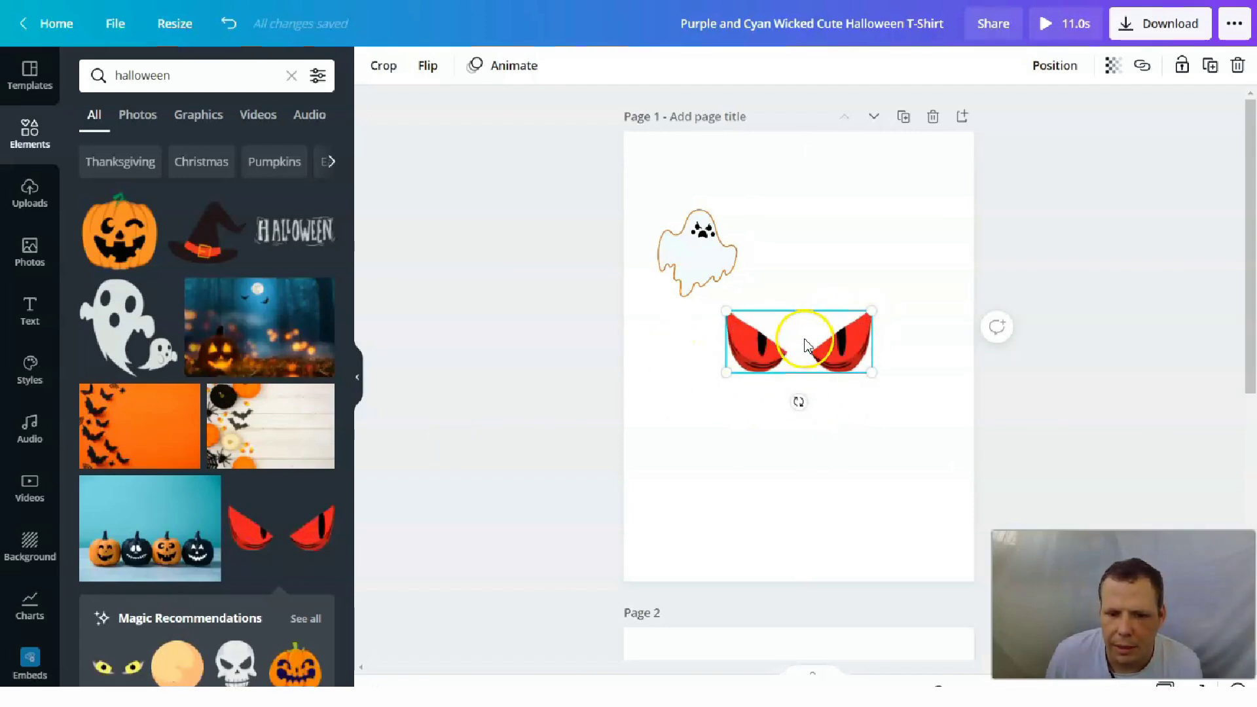
left_click_drag(805, 335, 799, 320)
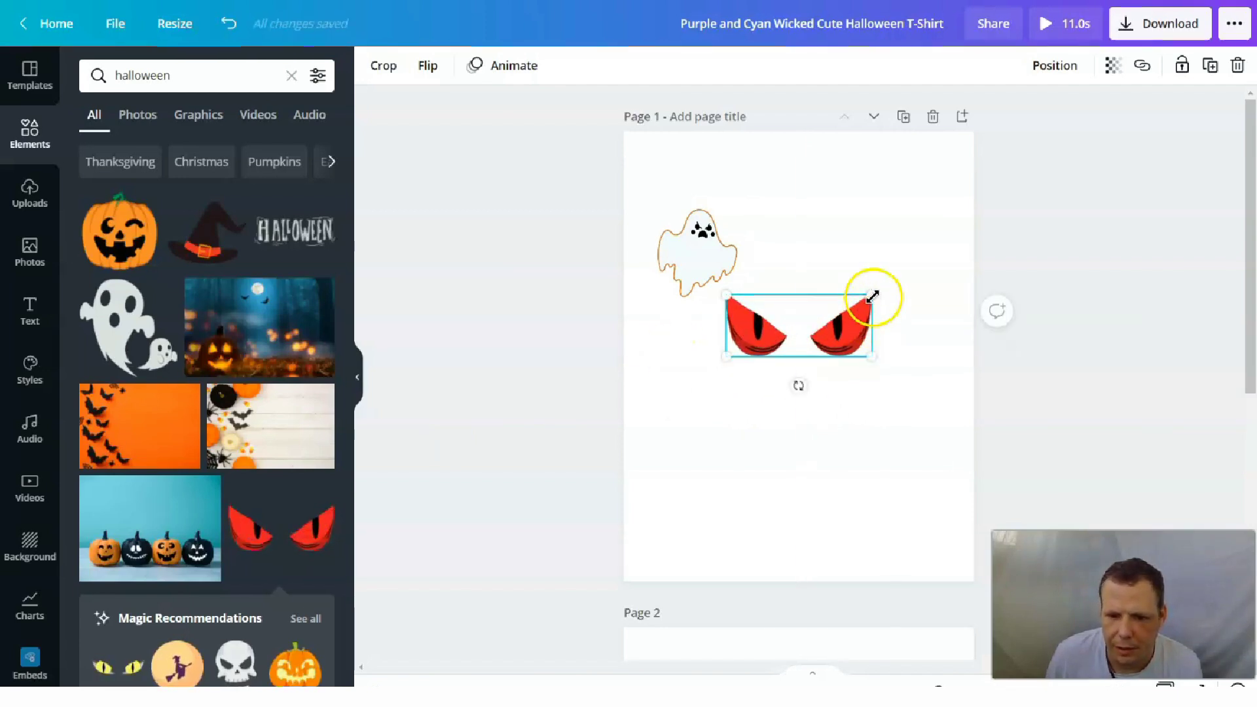
left_click_drag(868, 300, 865, 297)
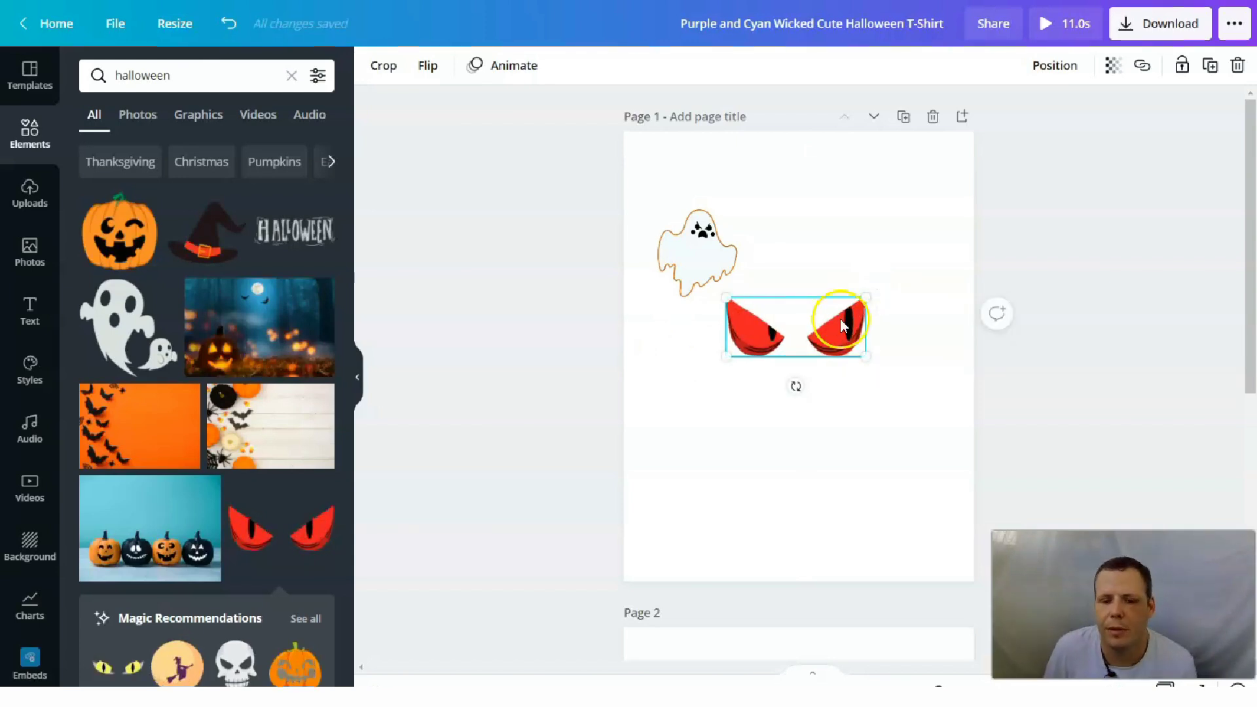
Step: Apply the Tectonic element animation to the small ghost on page 1
left_click(733, 260)
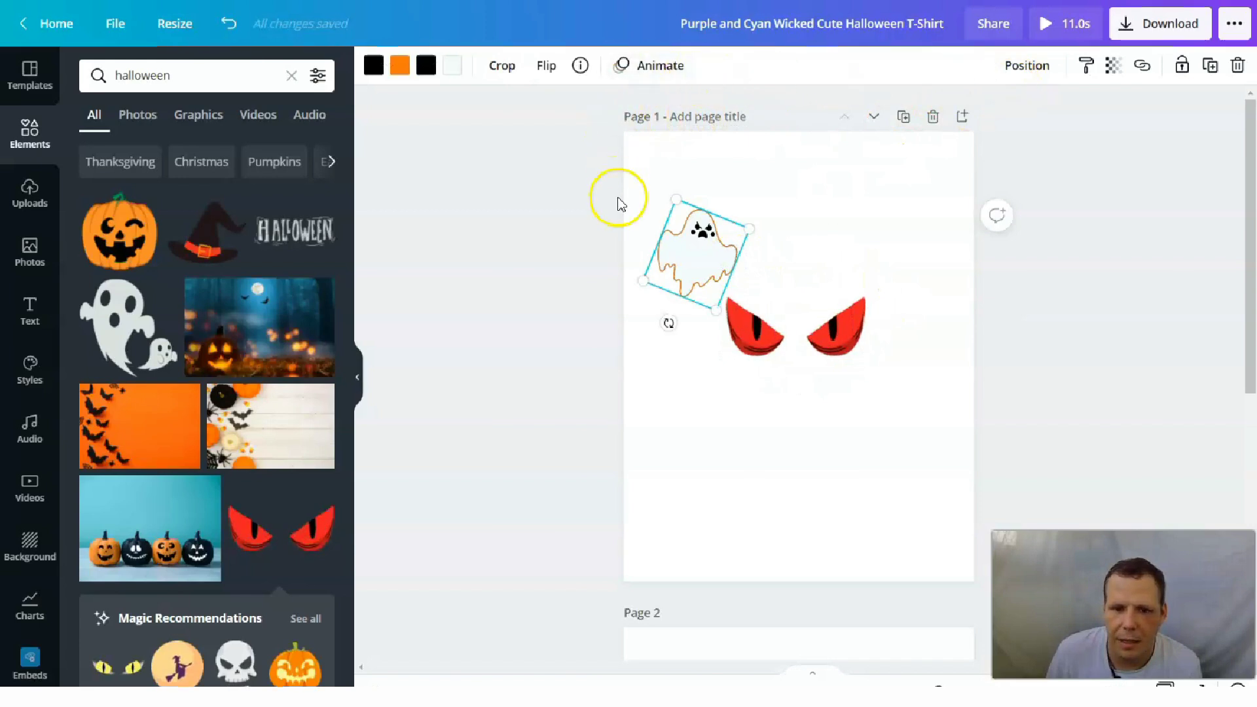
left_click(658, 63)
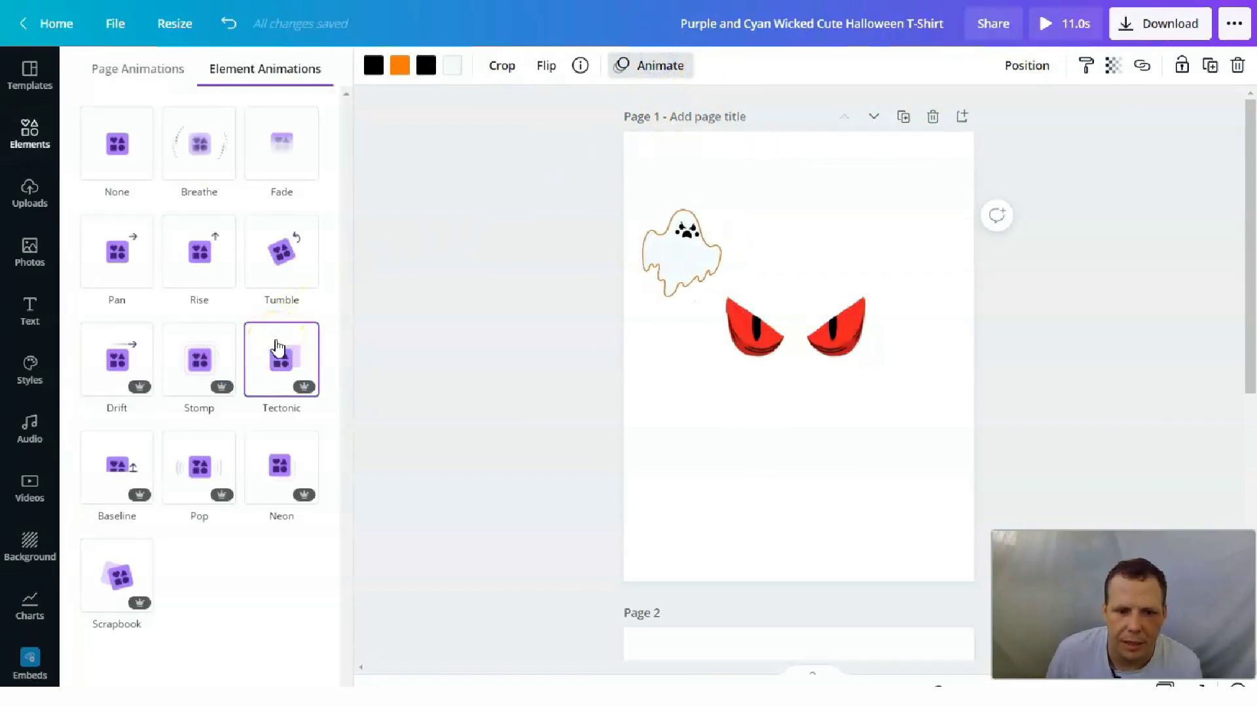
left_click(278, 347)
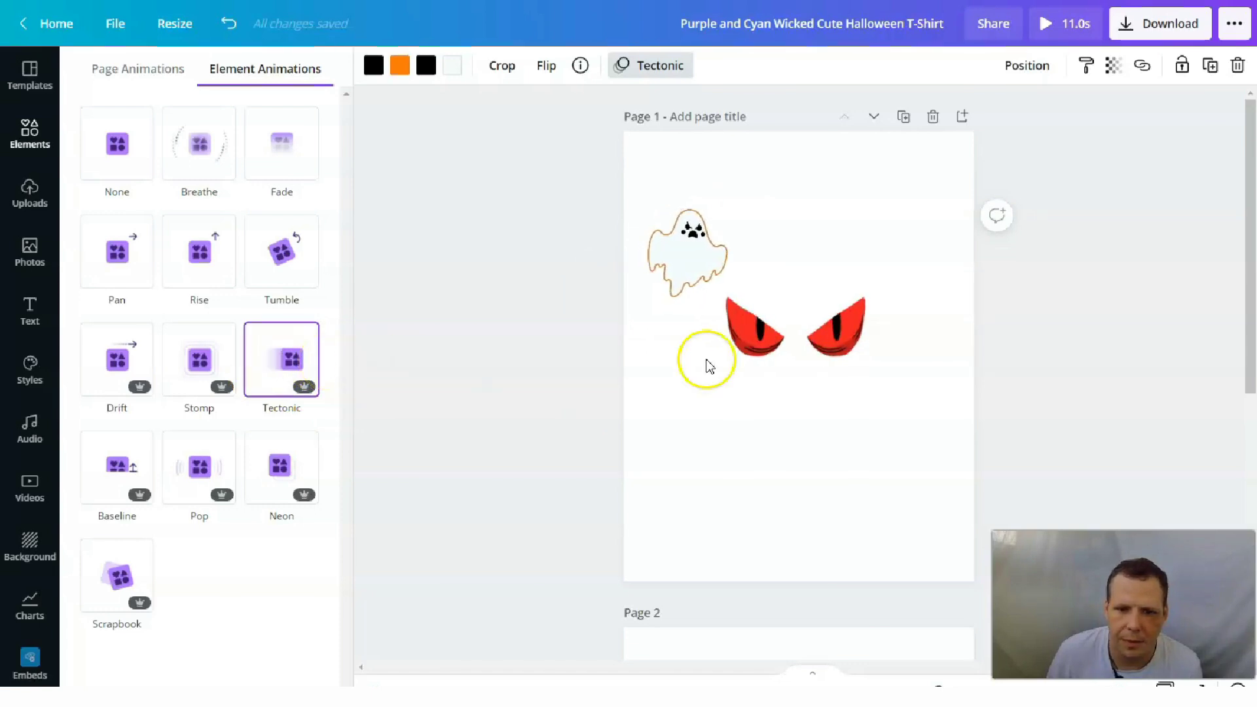
left_click(792, 463)
left_click(847, 448)
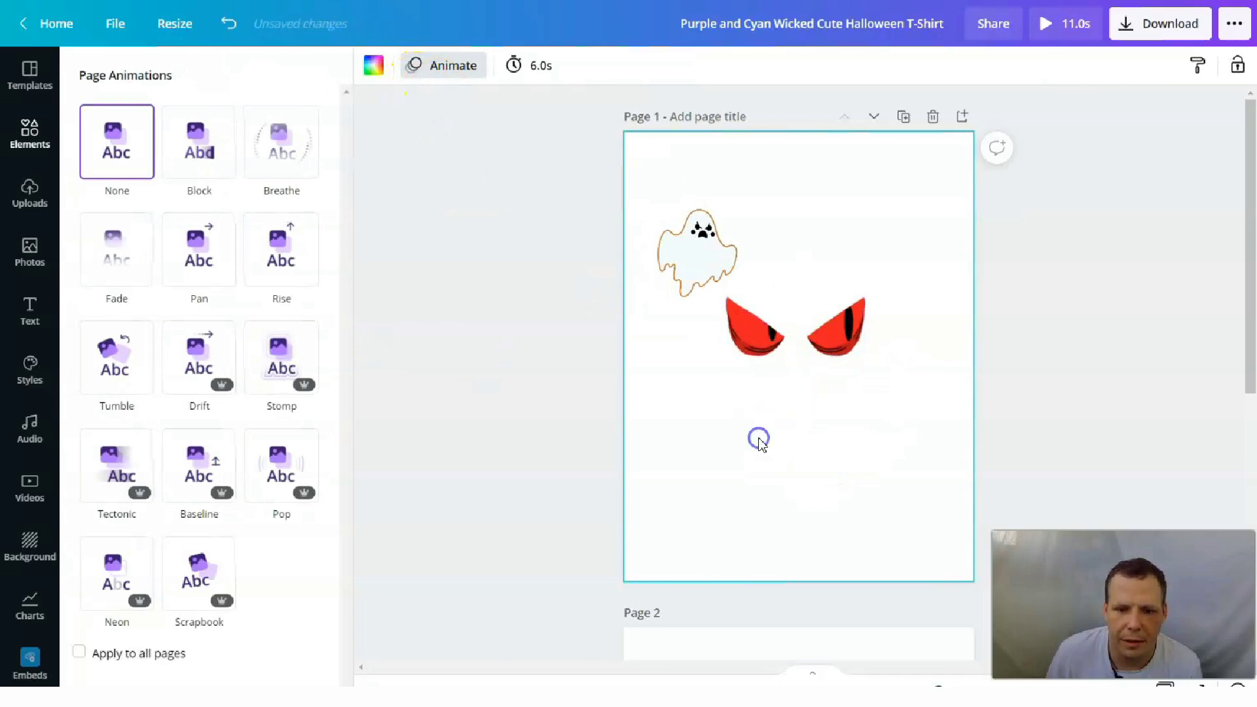
left_click(832, 370)
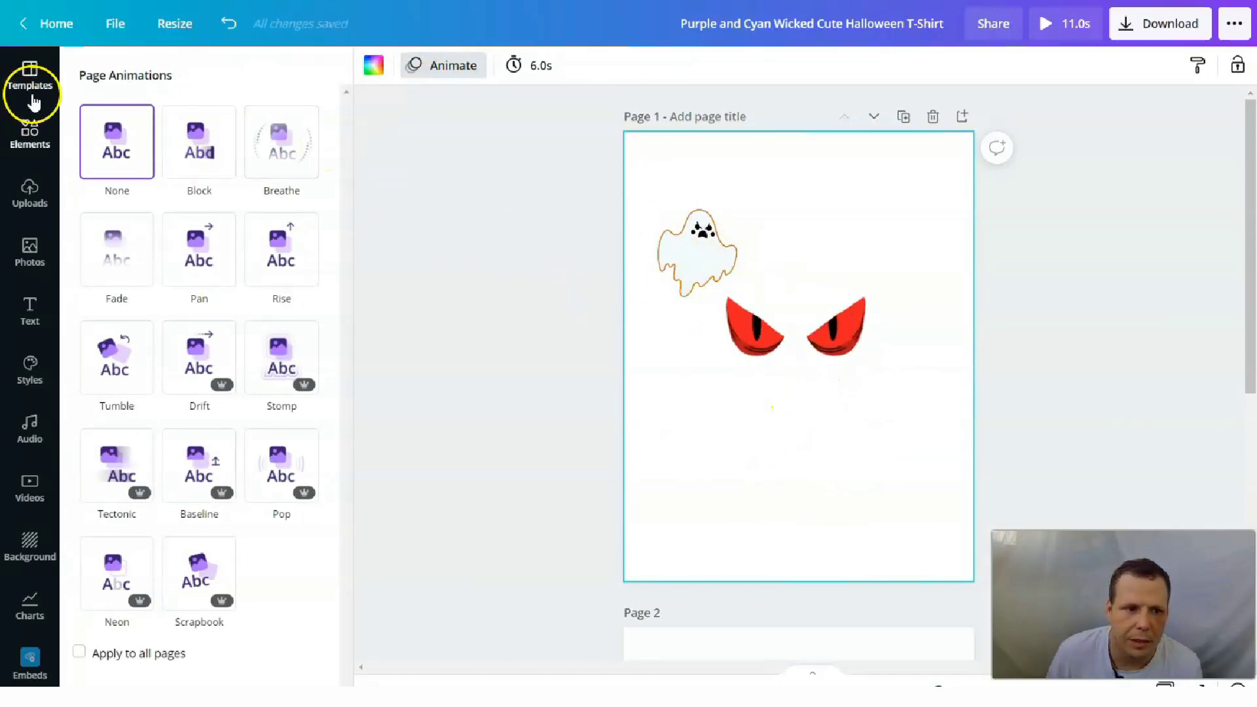
Step: Set the background of page 1 to the document's orange
left_click(46, 557)
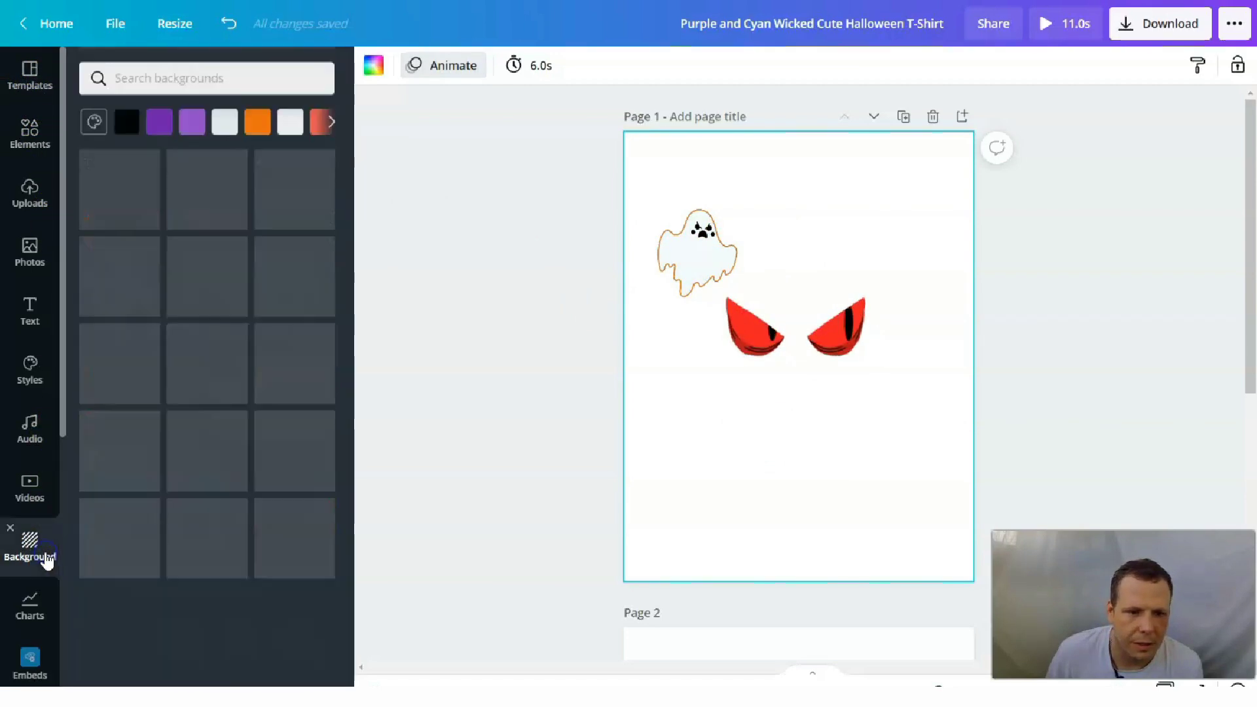
left_click(258, 118)
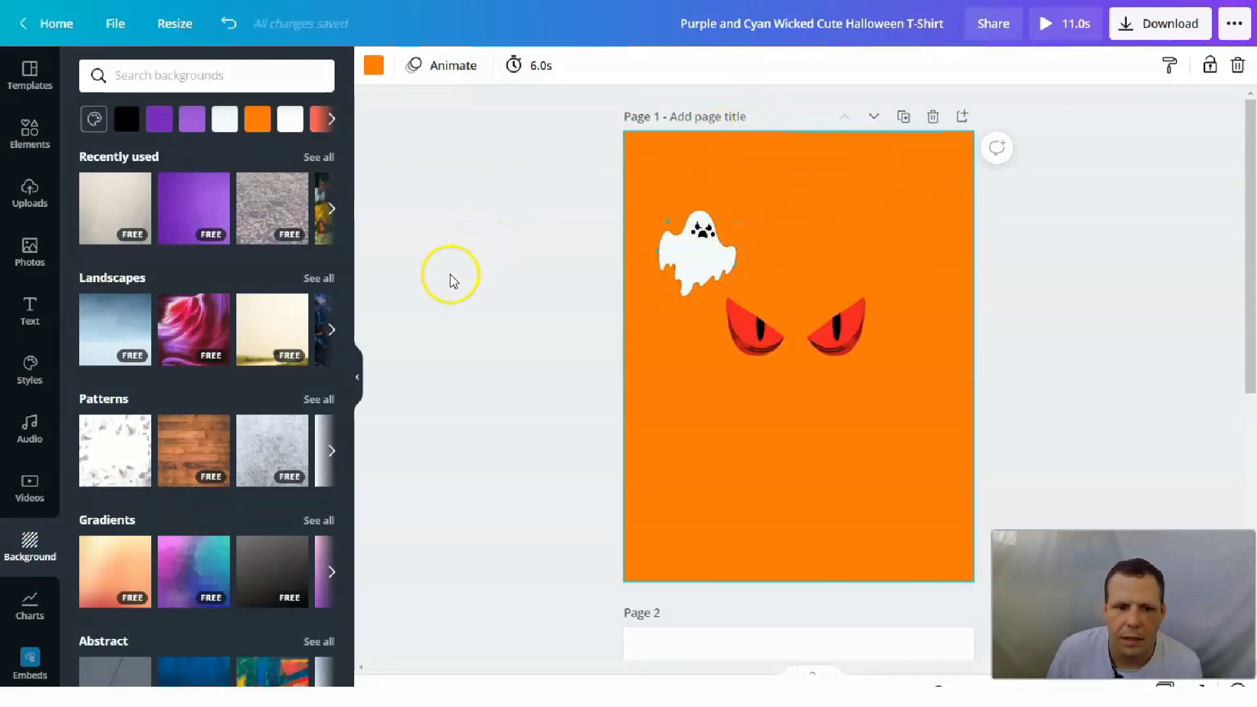
left_click(683, 269)
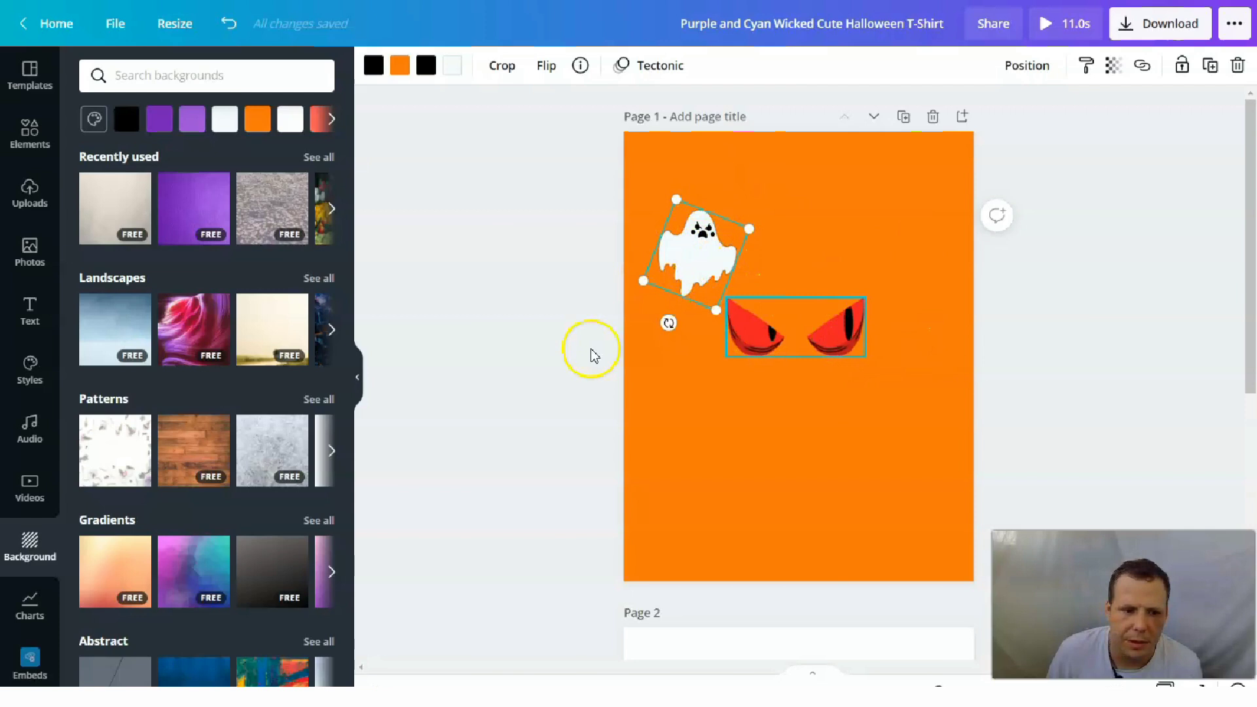
Step: Add the white-and-gray frightened ghost from the halloween results to the lower-right corner of page 1
left_click(32, 139)
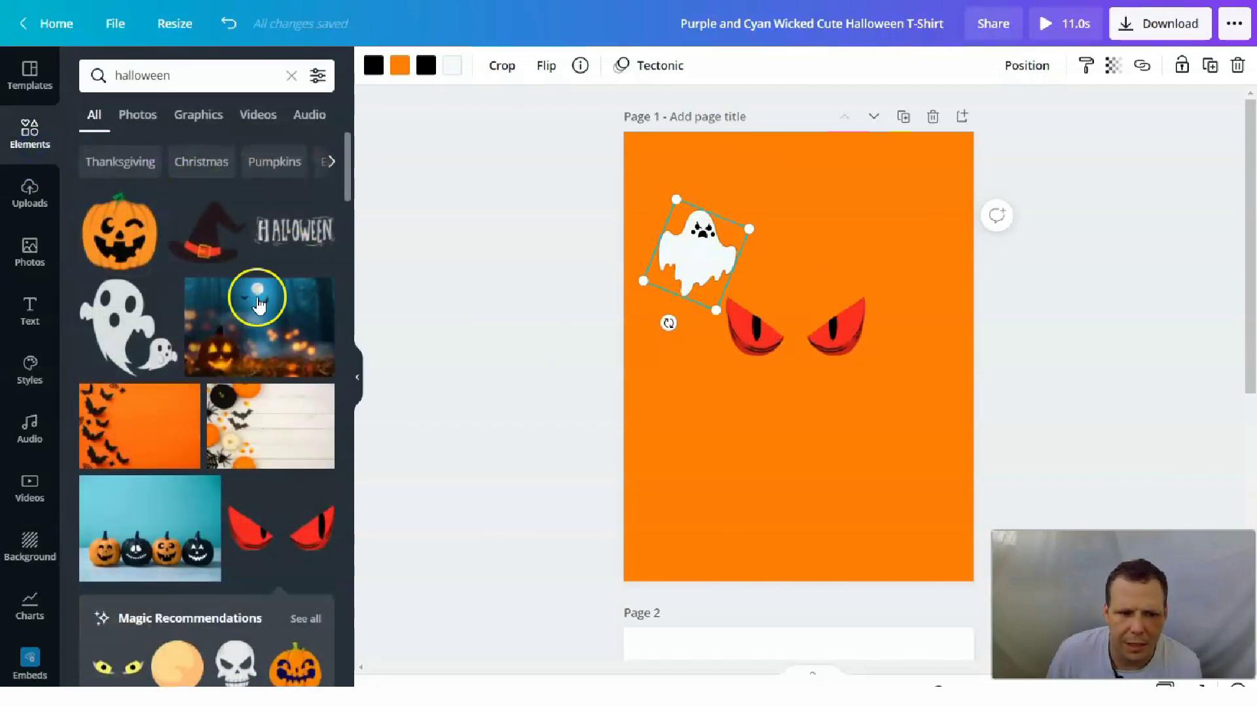
scroll(308, 415, "down", 3)
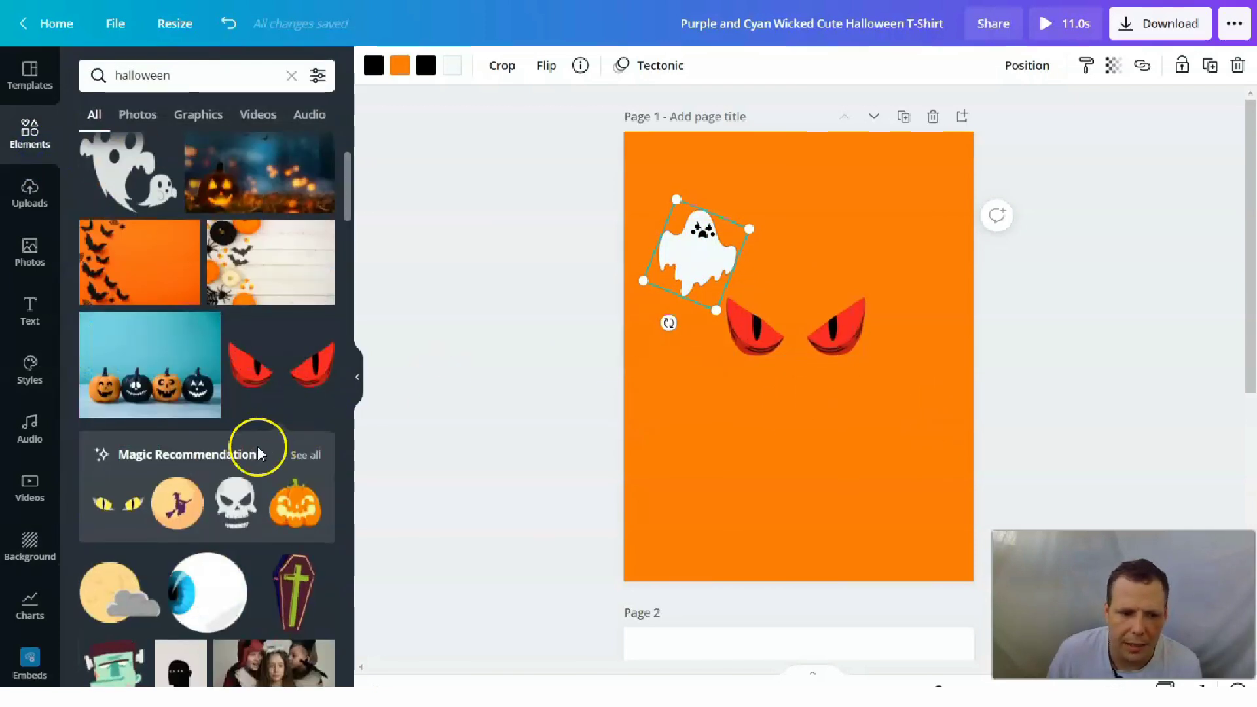
scroll(258, 446, "down", 4)
scroll(281, 440, "down", 4)
left_click_drag(133, 383, 893, 470)
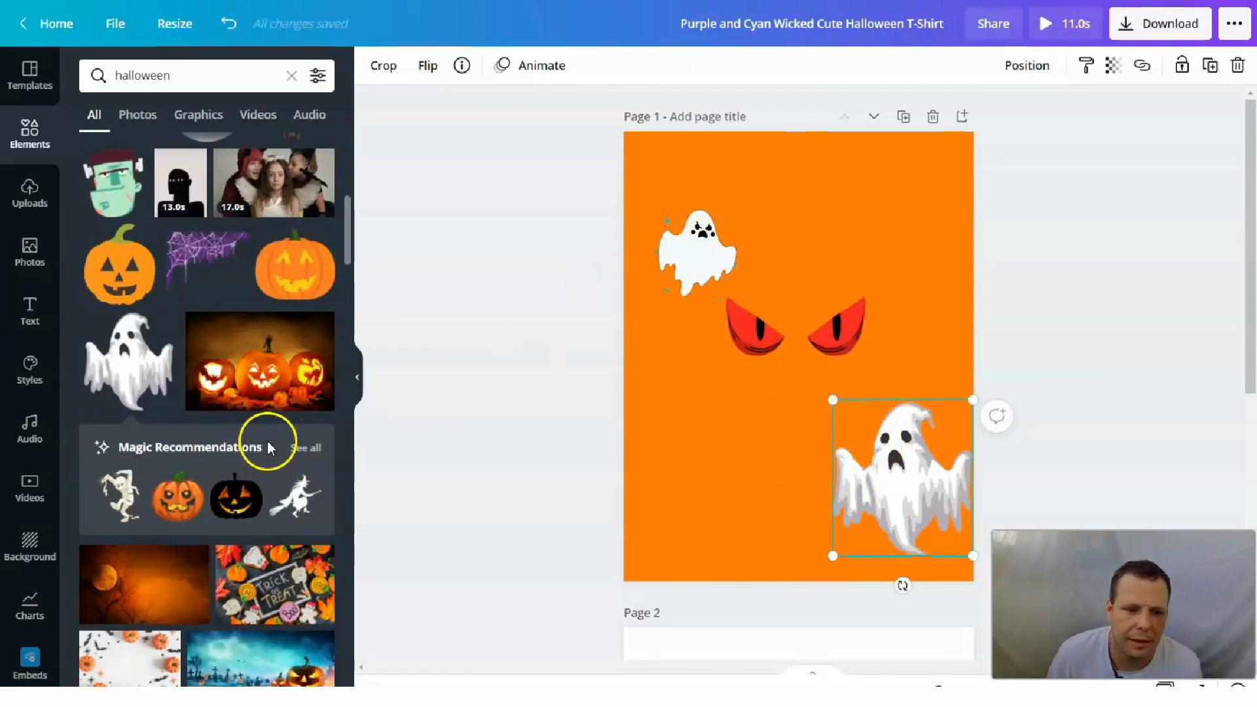
Step: Browse further down the halloween results for more graphics suited to the design
scroll(262, 445, "down", 4)
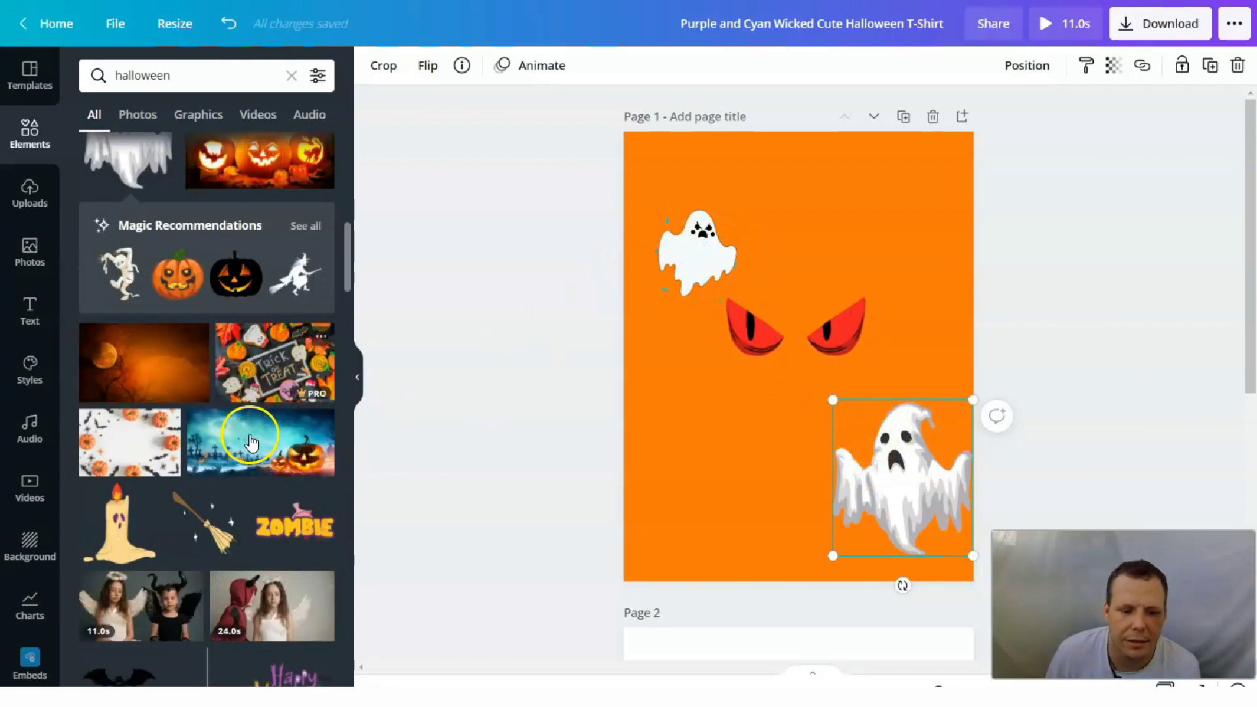
scroll(251, 442, "down", 14)
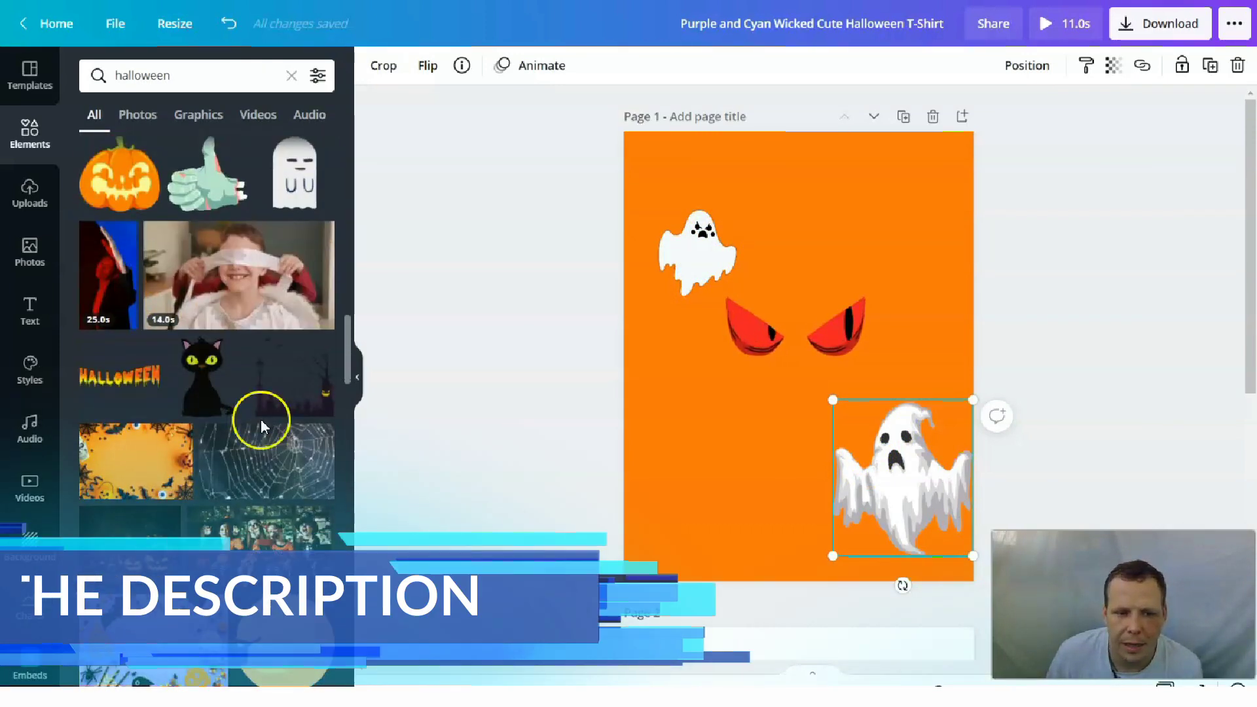
scroll(300, 426, "down", 5)
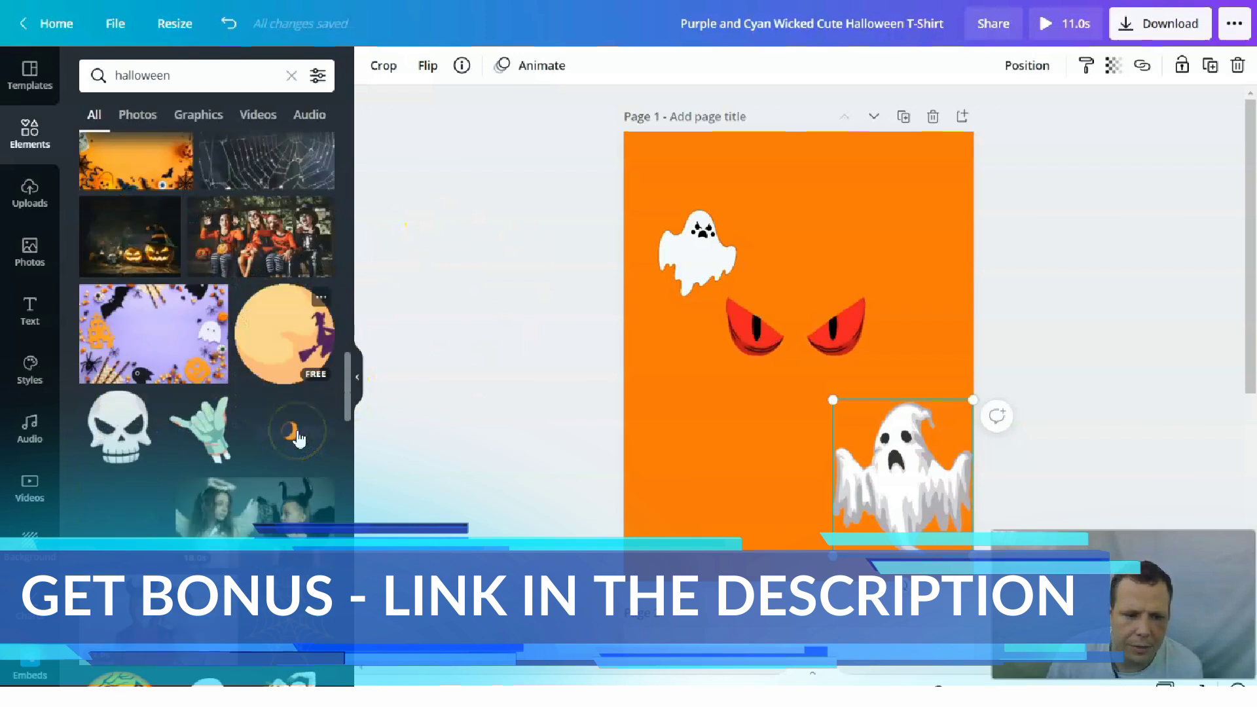
scroll(297, 437, "down", 4)
scroll(295, 474, "down", 4)
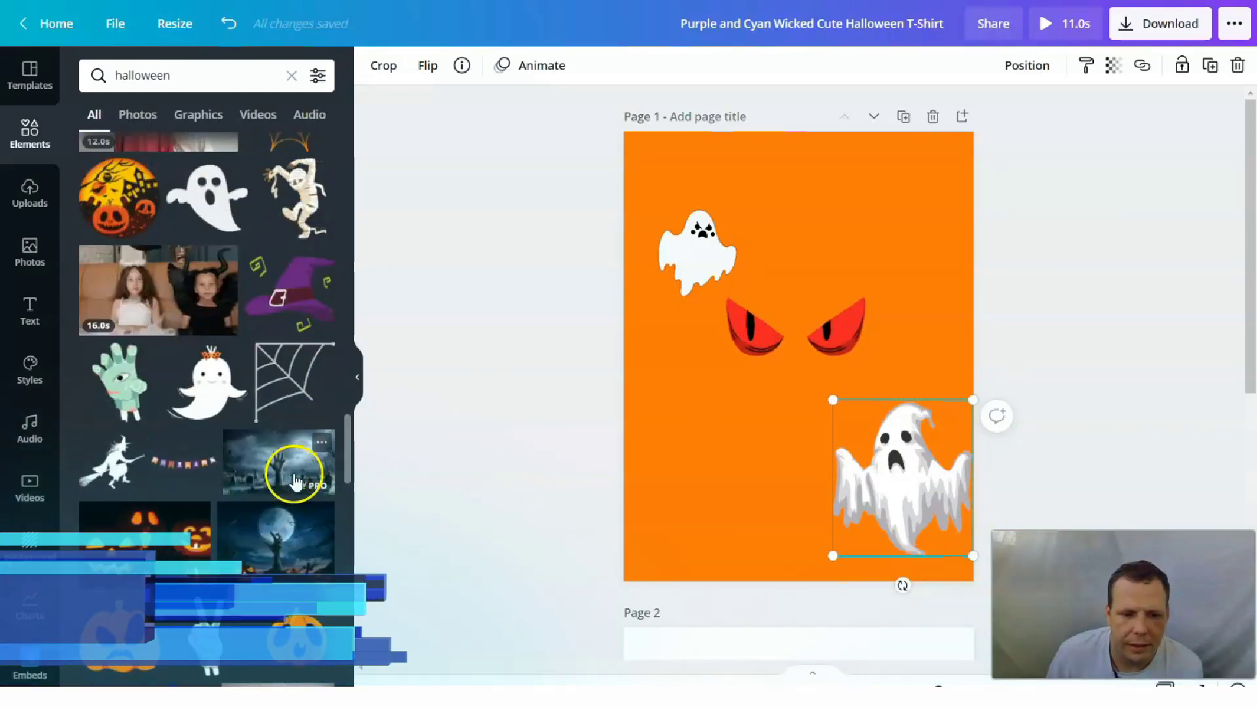
scroll(285, 393, "down", 1)
scroll(286, 373, "down", 4)
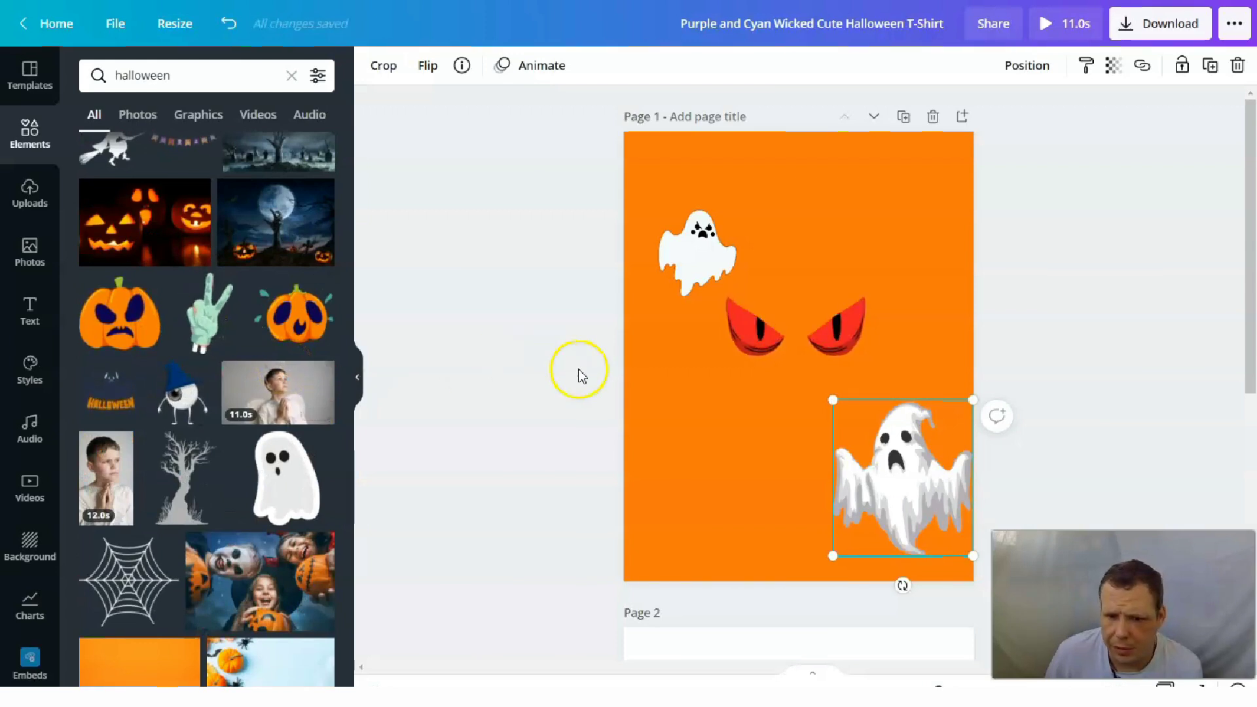
Step: Check which sources are offered for uploading media to the design
left_click(44, 206)
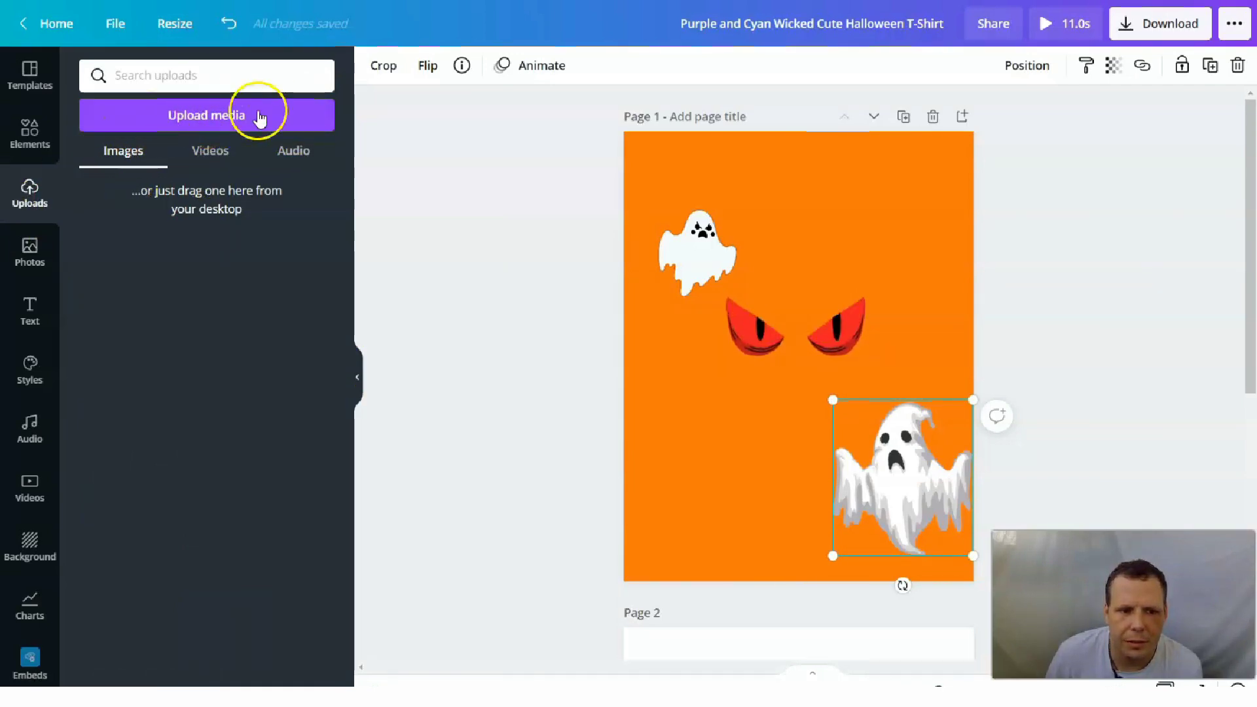
left_click(260, 118)
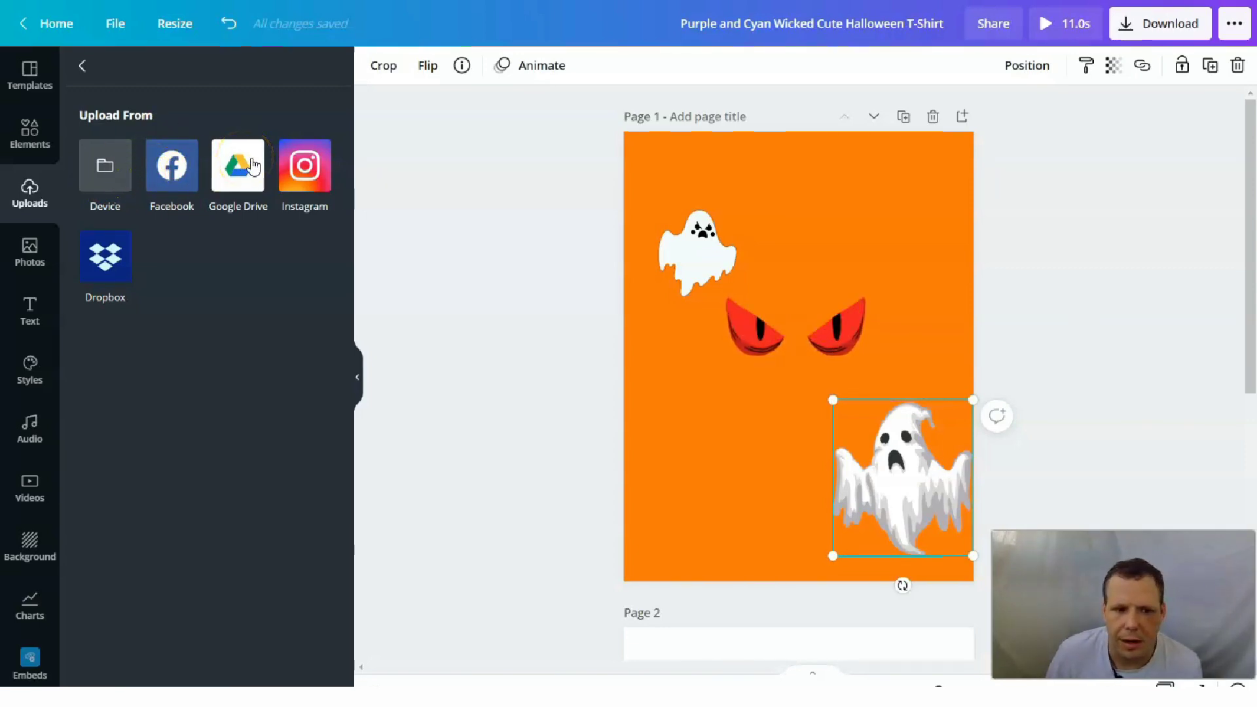
left_click(82, 66)
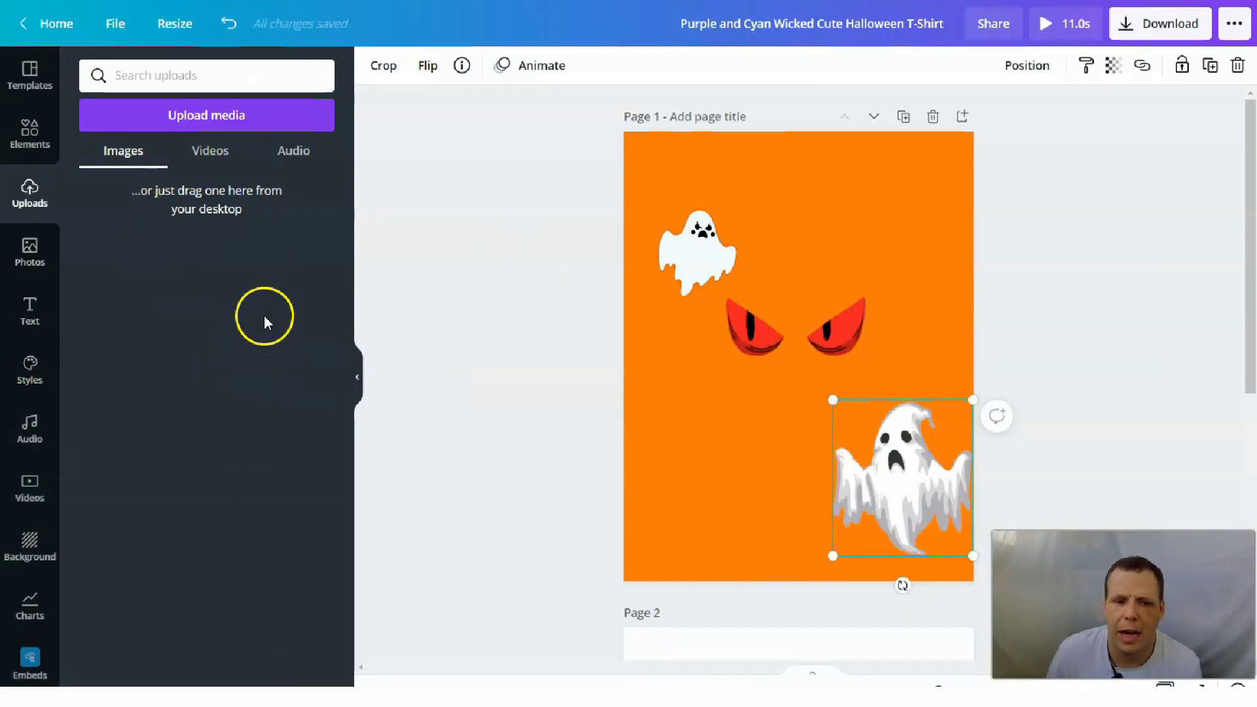
Step: Search the photo library for "halloween" and look over the results
left_click(41, 261)
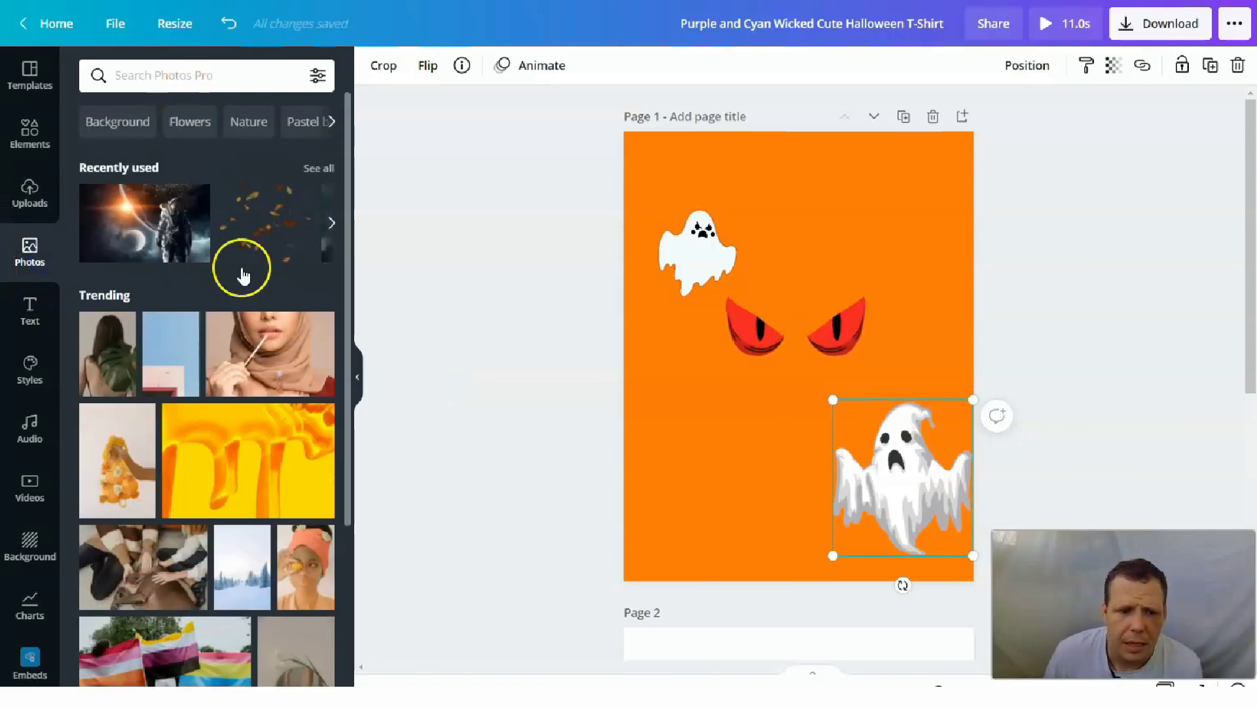
left_click(207, 79)
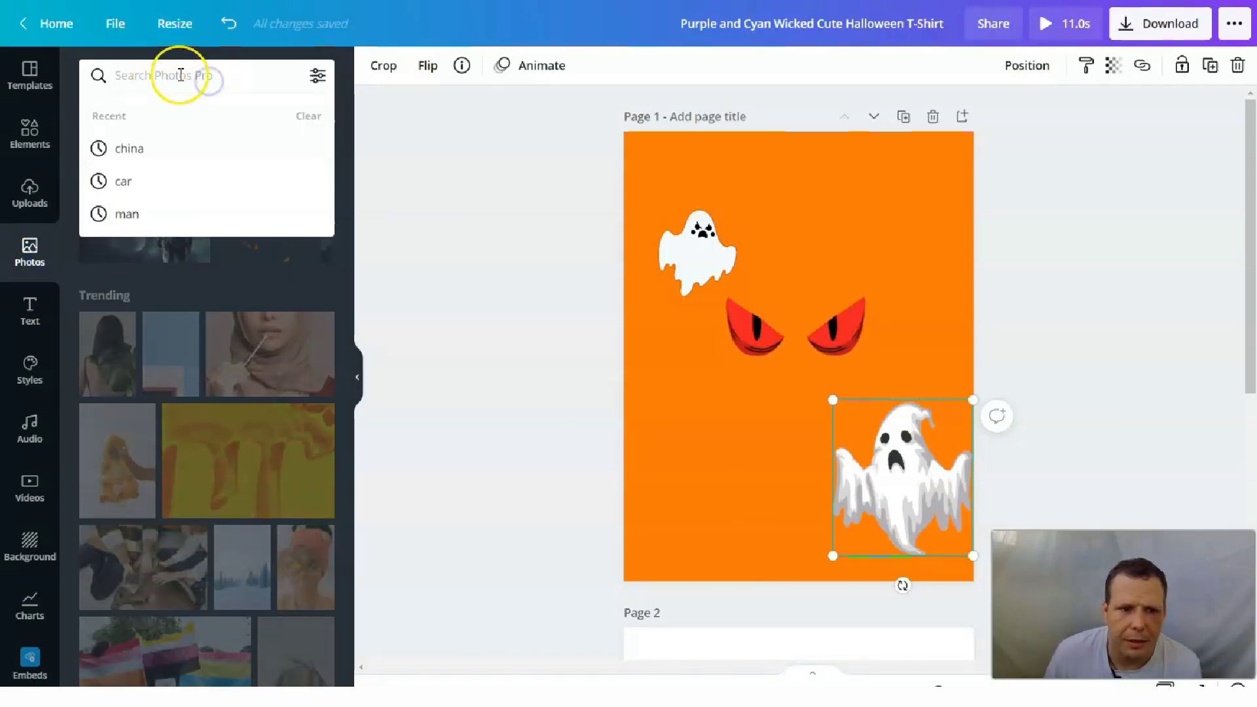
type("haloo")
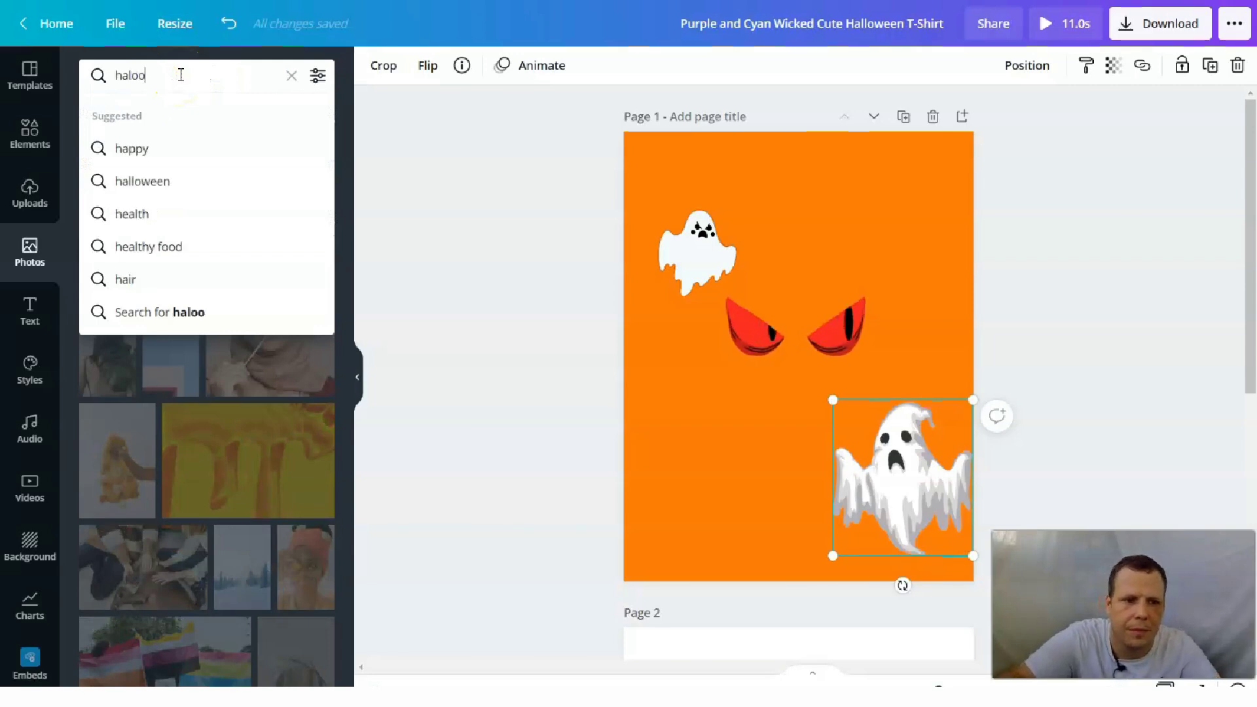
key("BackSpace")
key("BackSpace")
type("loween")
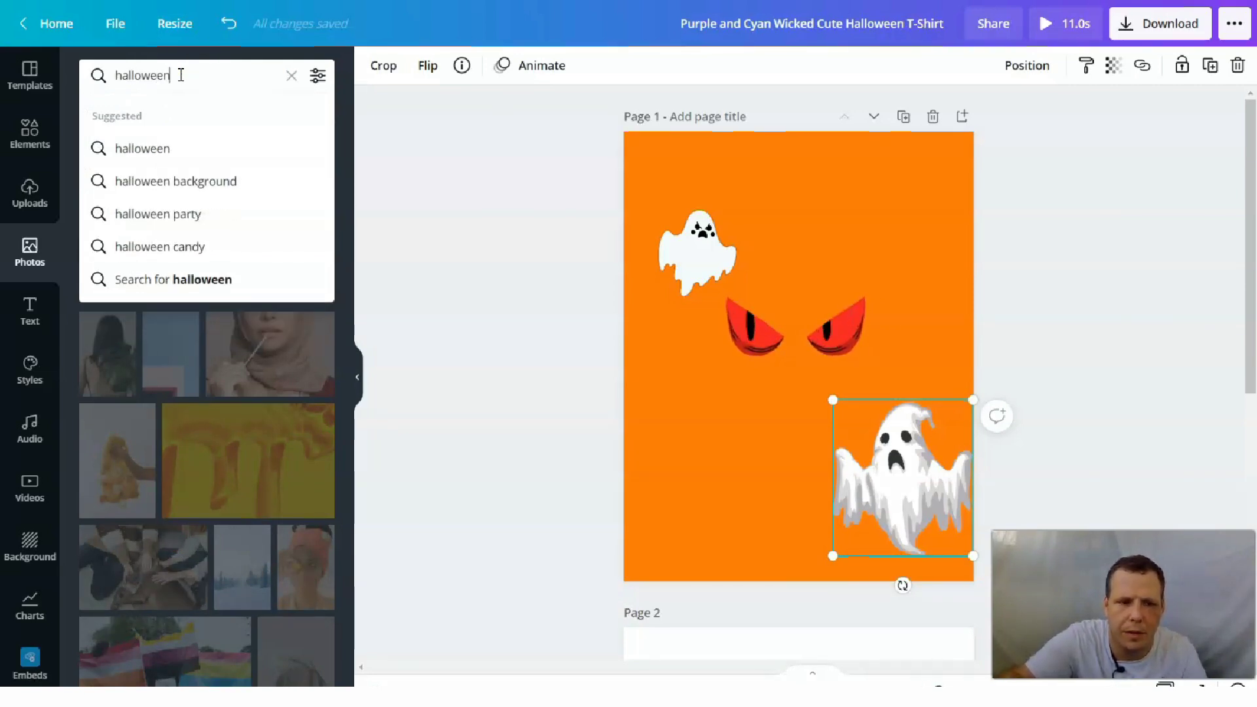
key("Return")
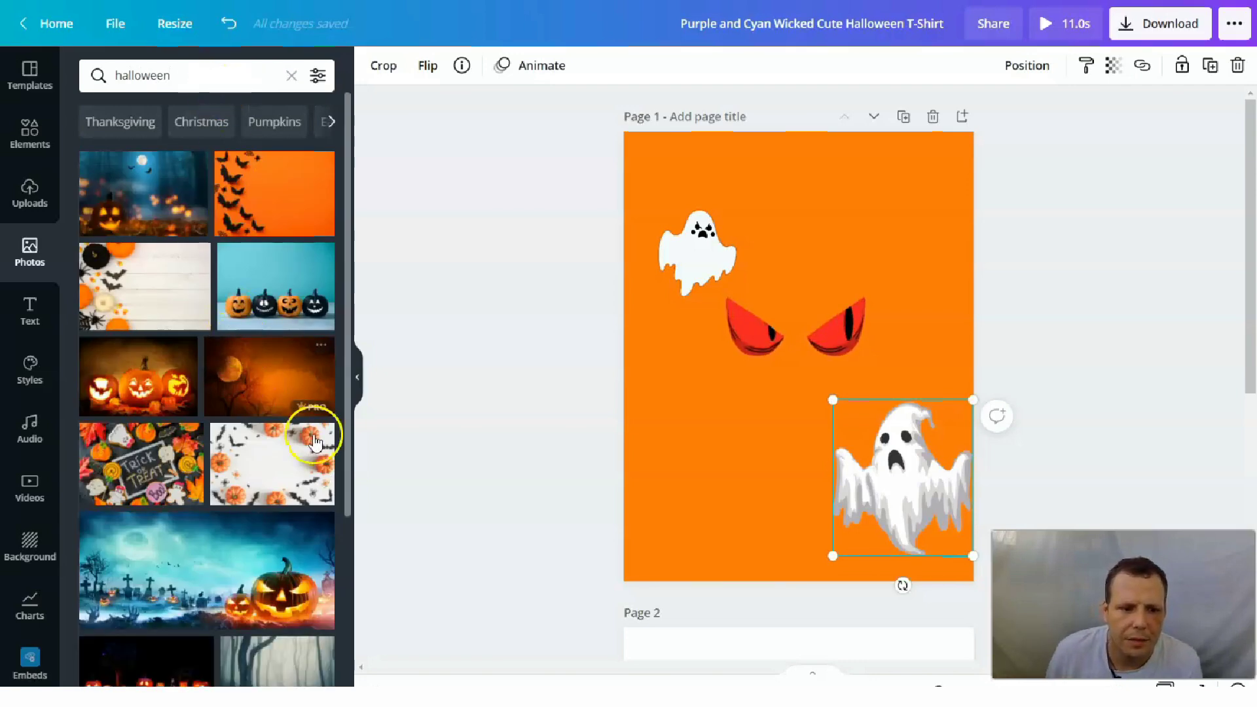
scroll(314, 440, "down", 4)
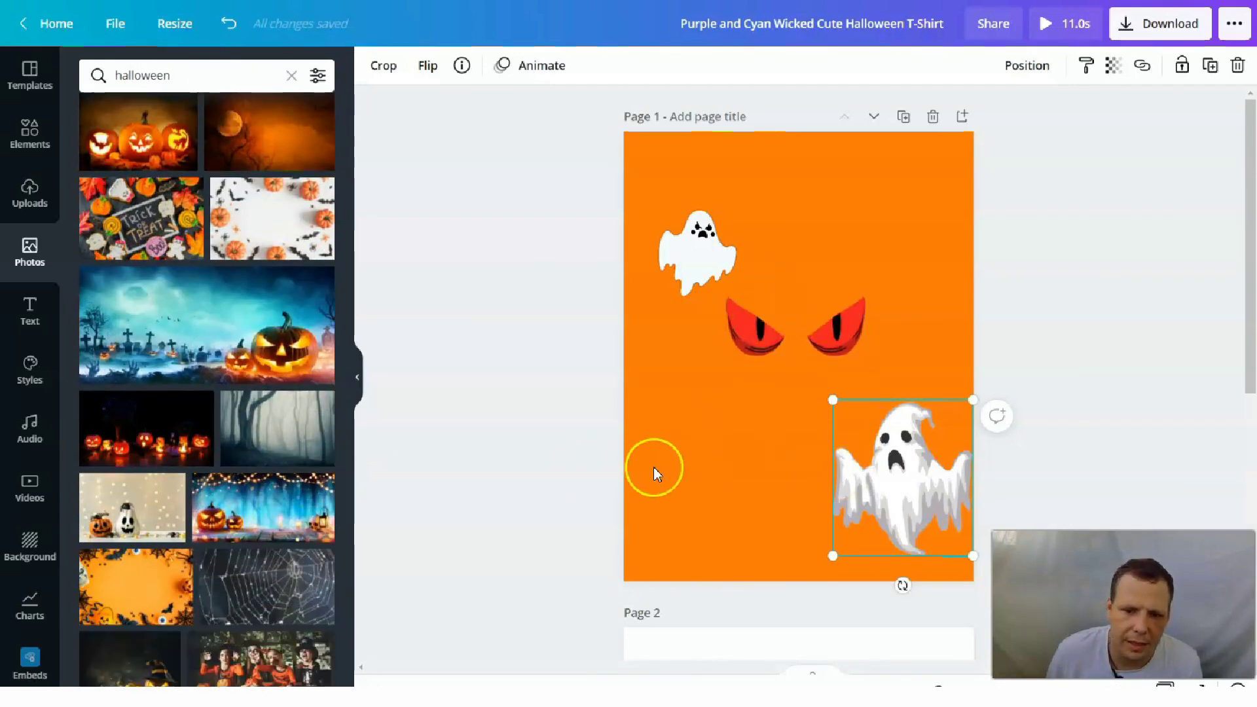
Step: Delete the YEAH text and the purple-outlined ghost from page 2
scroll(703, 332, "down", 6)
scroll(702, 330, "up", 4)
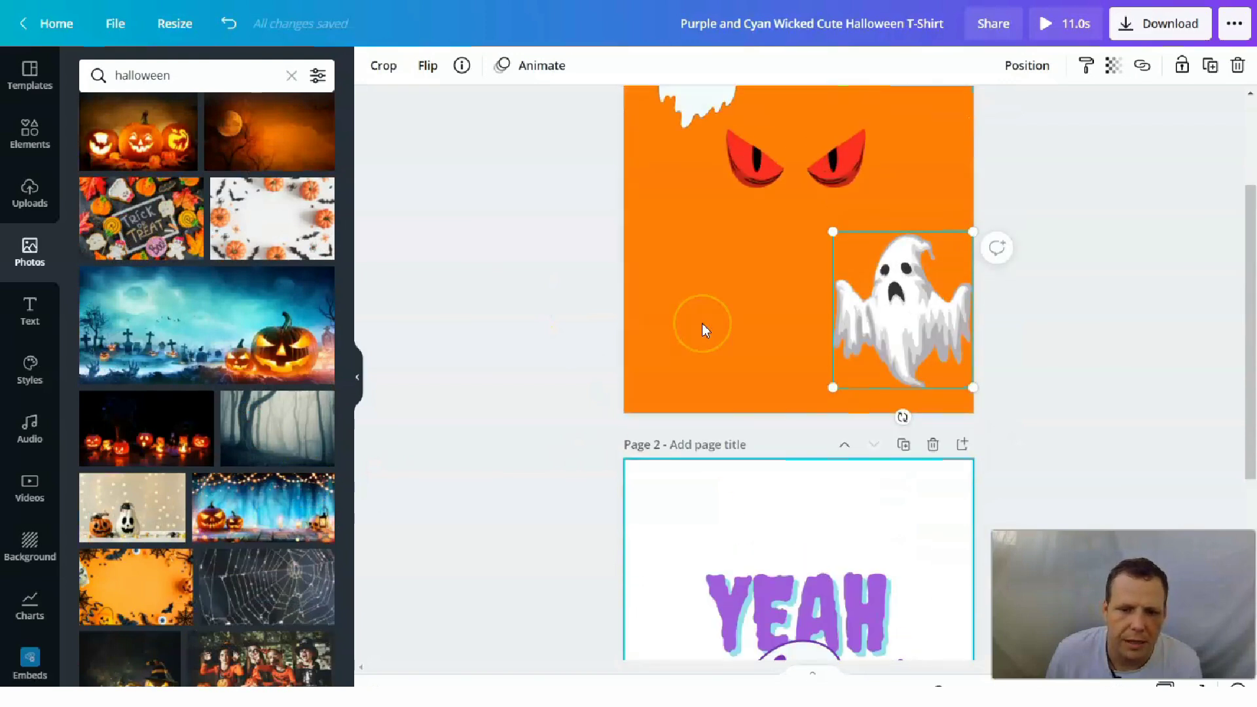
scroll(704, 353, "down", 4)
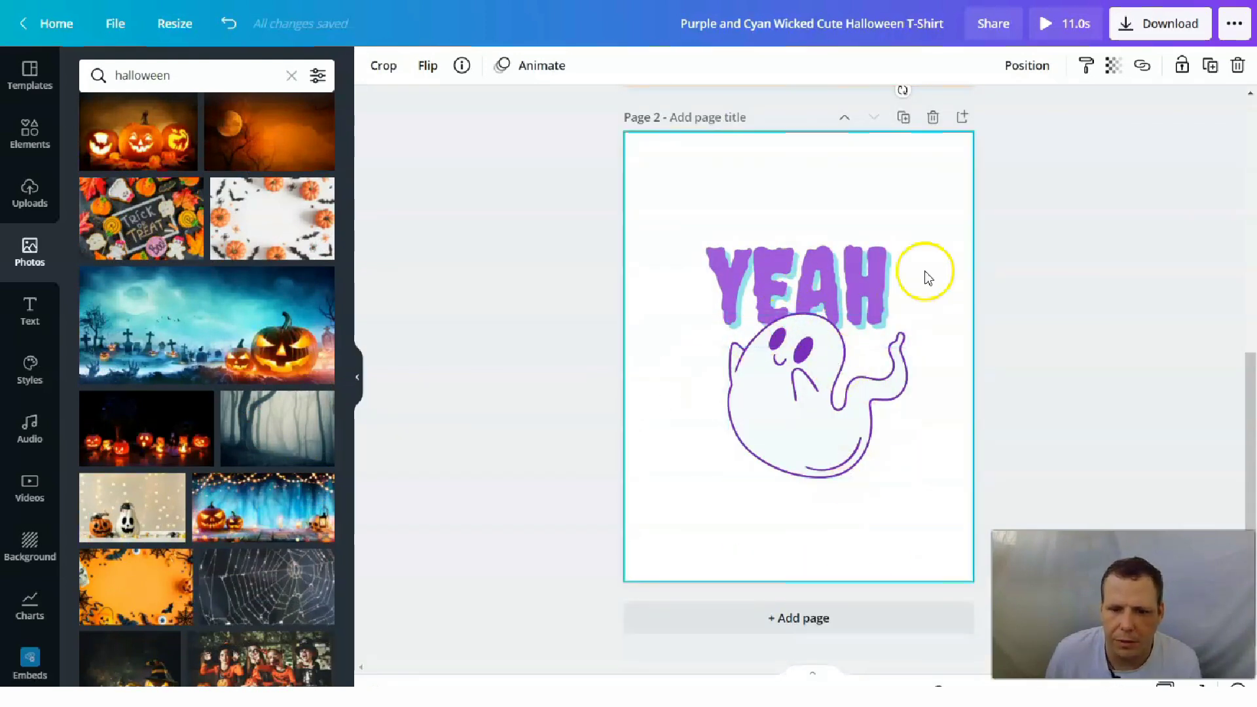
left_click(802, 306)
key("Delete")
left_click(802, 379)
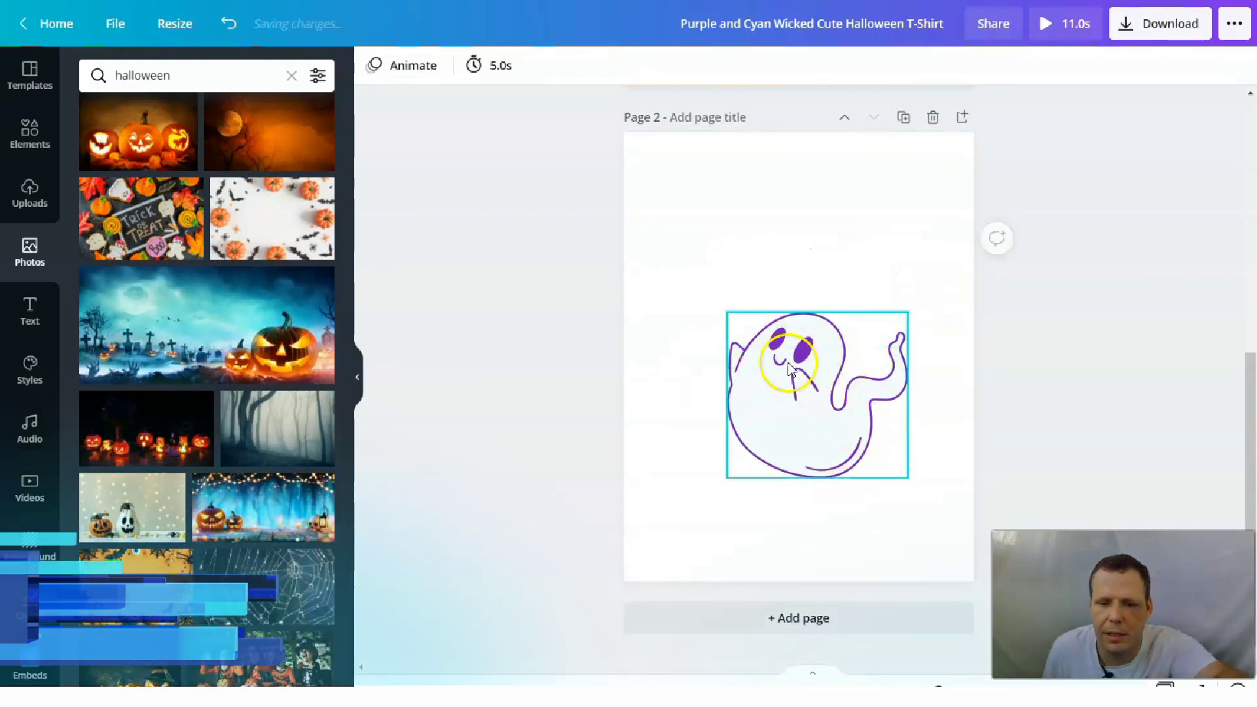
key("Delete")
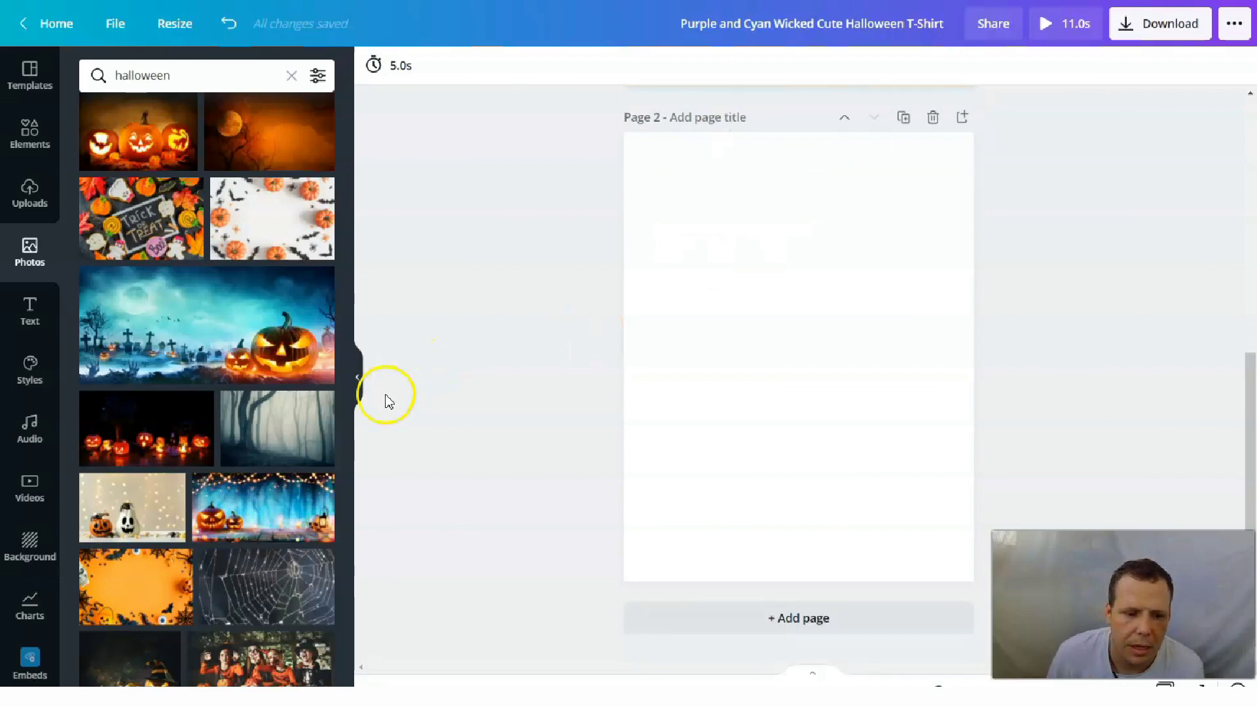
Step: Add the graveyard photo with the hand rising from the ground to page 2, positioned near the page's upper edge
scroll(216, 396, "down", 3)
scroll(216, 396, "down", 2)
left_click_drag(289, 435, 772, 315)
mouse_move(796, 274)
left_mouse_down()
mouse_move(800, 112)
mouse_move(804, 138)
left_mouse_up()
left_click(829, 460)
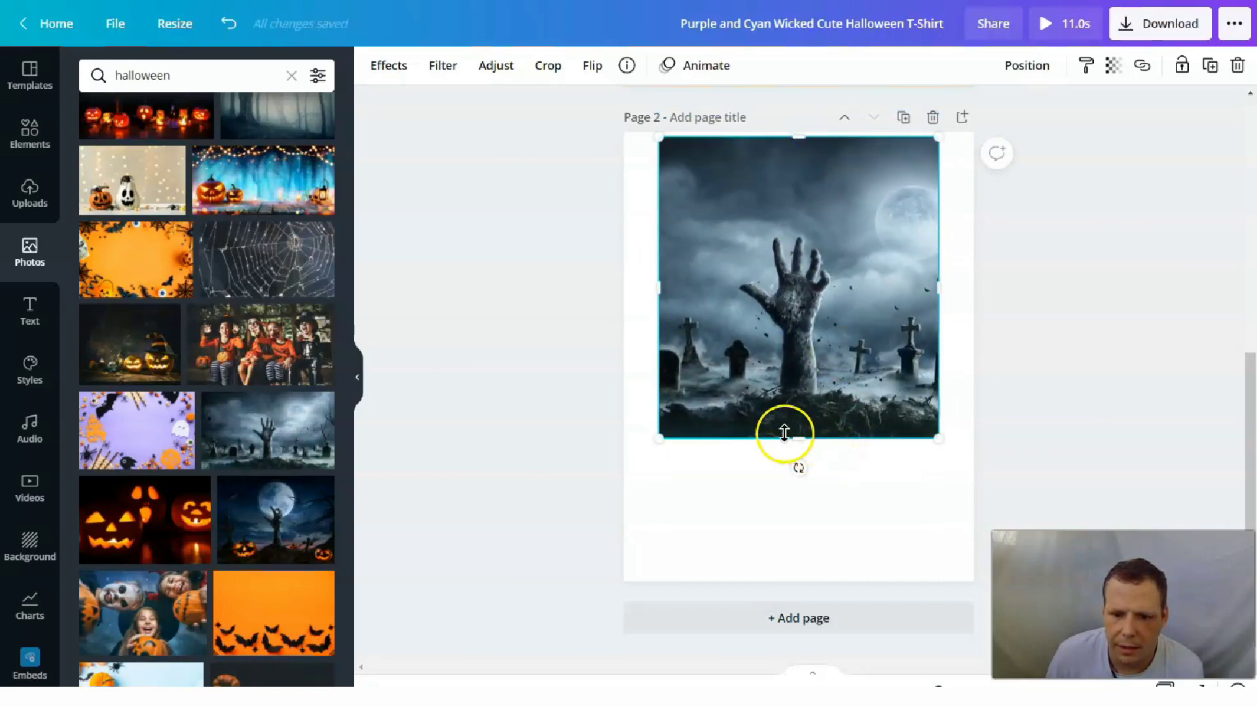
Step: Extend the graveyard photo down to page 2's lower edge and out to both side edges
left_click_drag(798, 440, 800, 582)
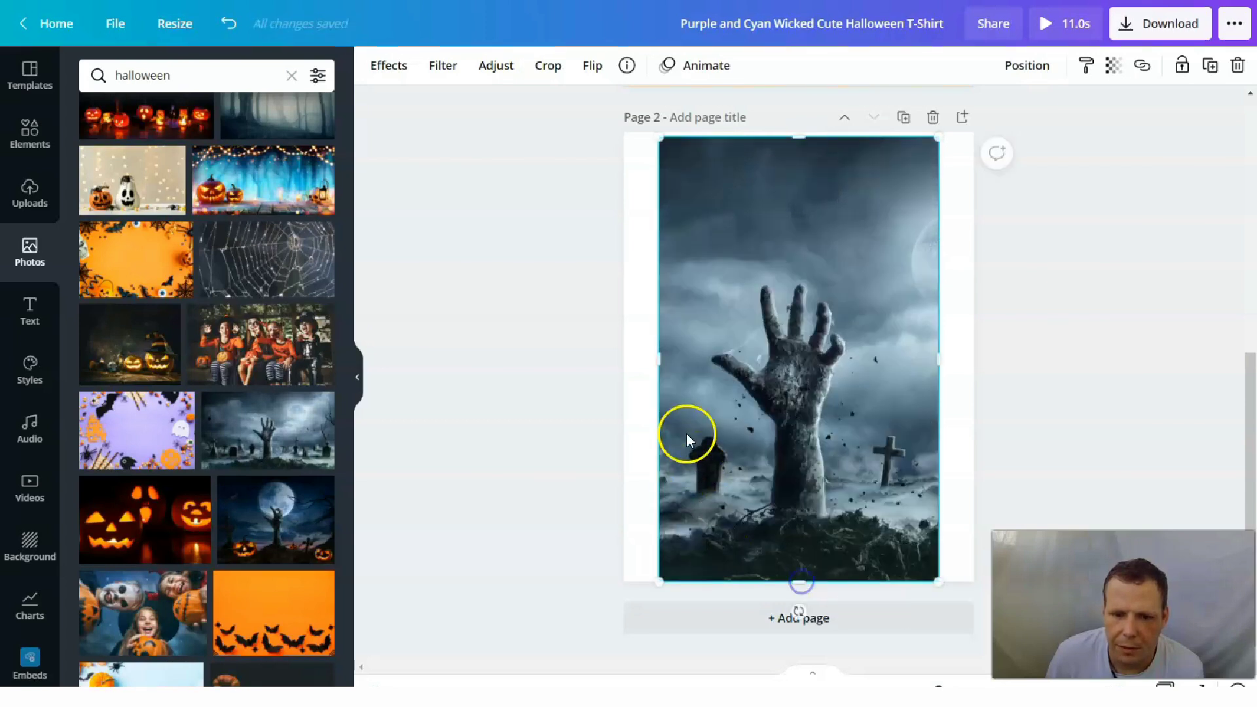
left_click_drag(657, 359, 628, 366)
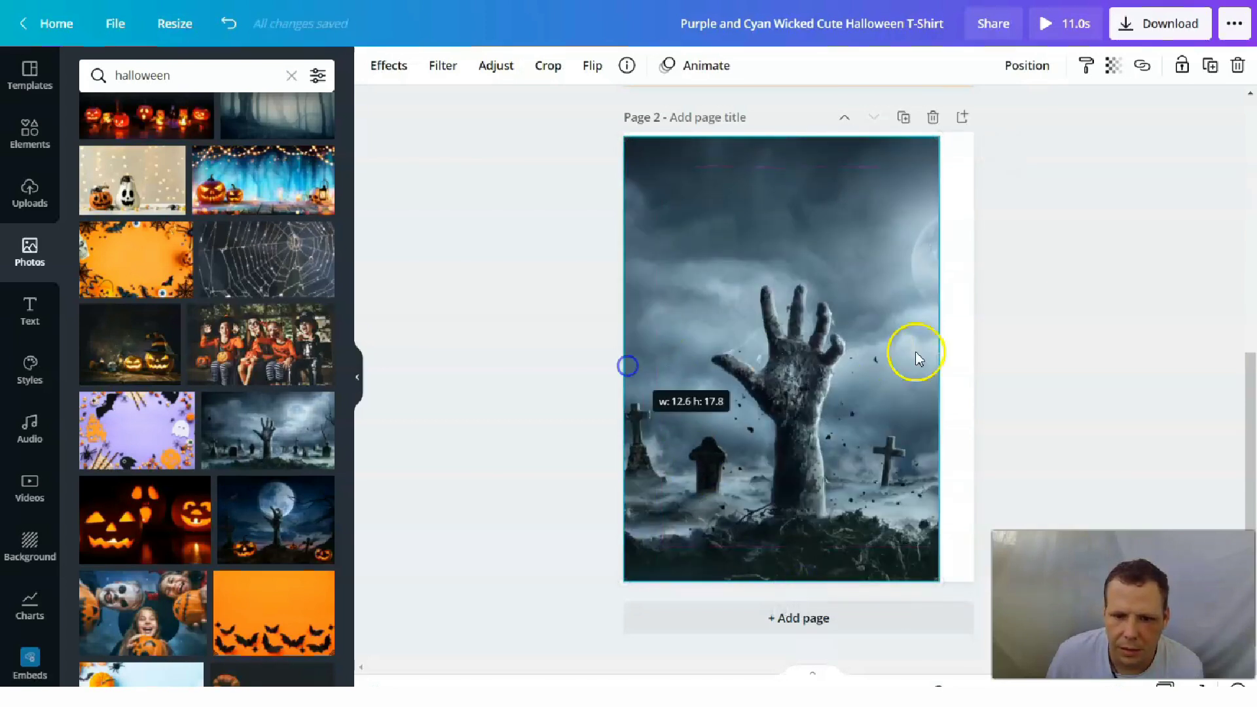
mouse_move(949, 356)
left_mouse_down()
mouse_move(936, 360)
mouse_move(972, 357)
left_mouse_up()
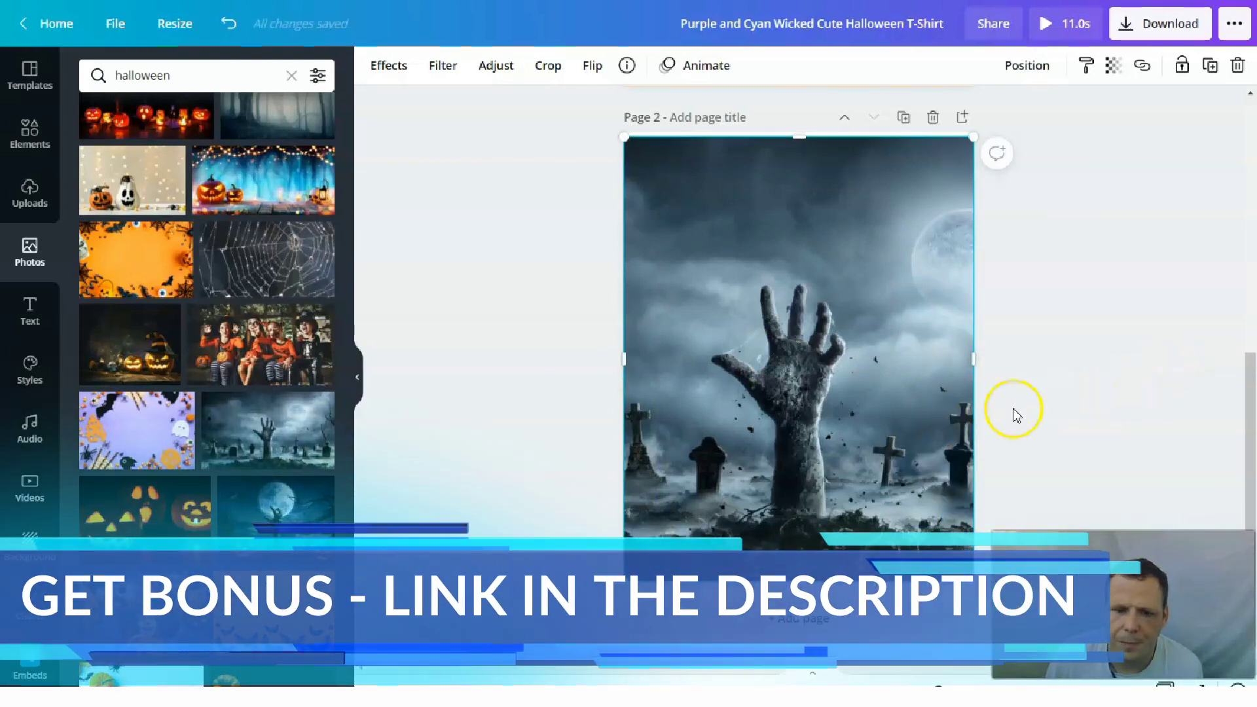
Step: Add the green zombie hand from the halloween elements to the lower part of page 1 and slightly shrink the frightened ghost beside it
left_click(31, 137)
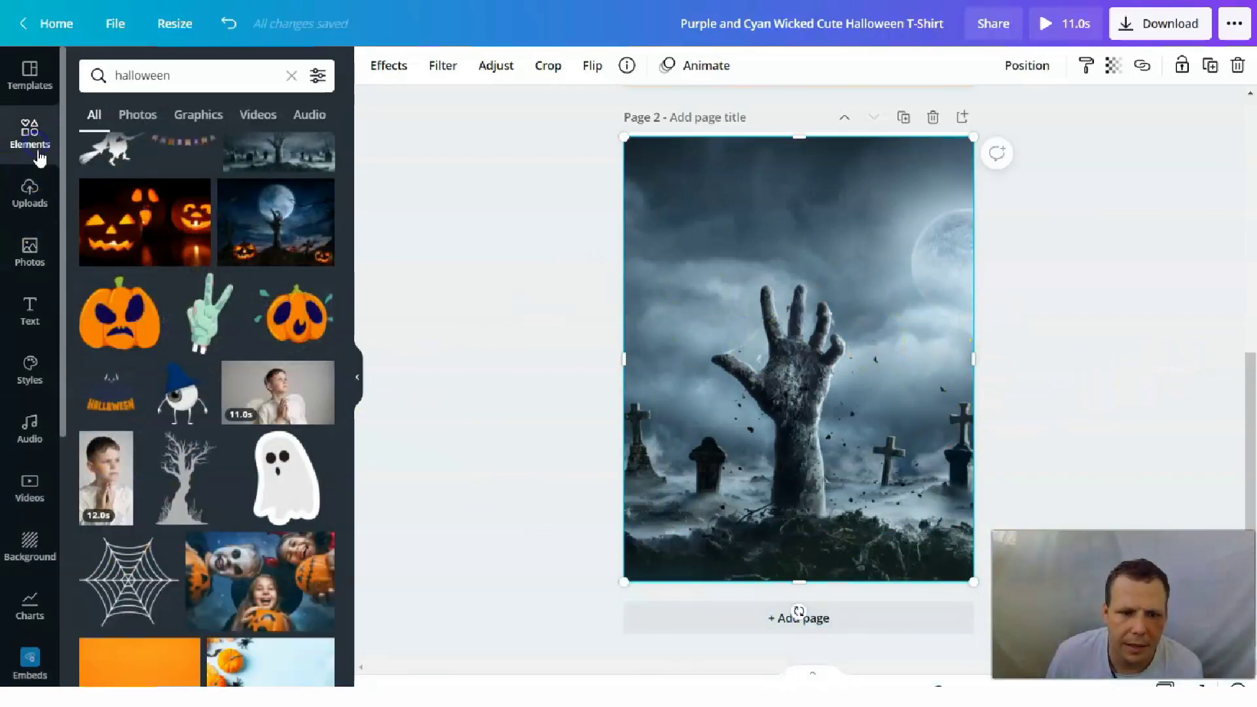
scroll(224, 449, "down", 5)
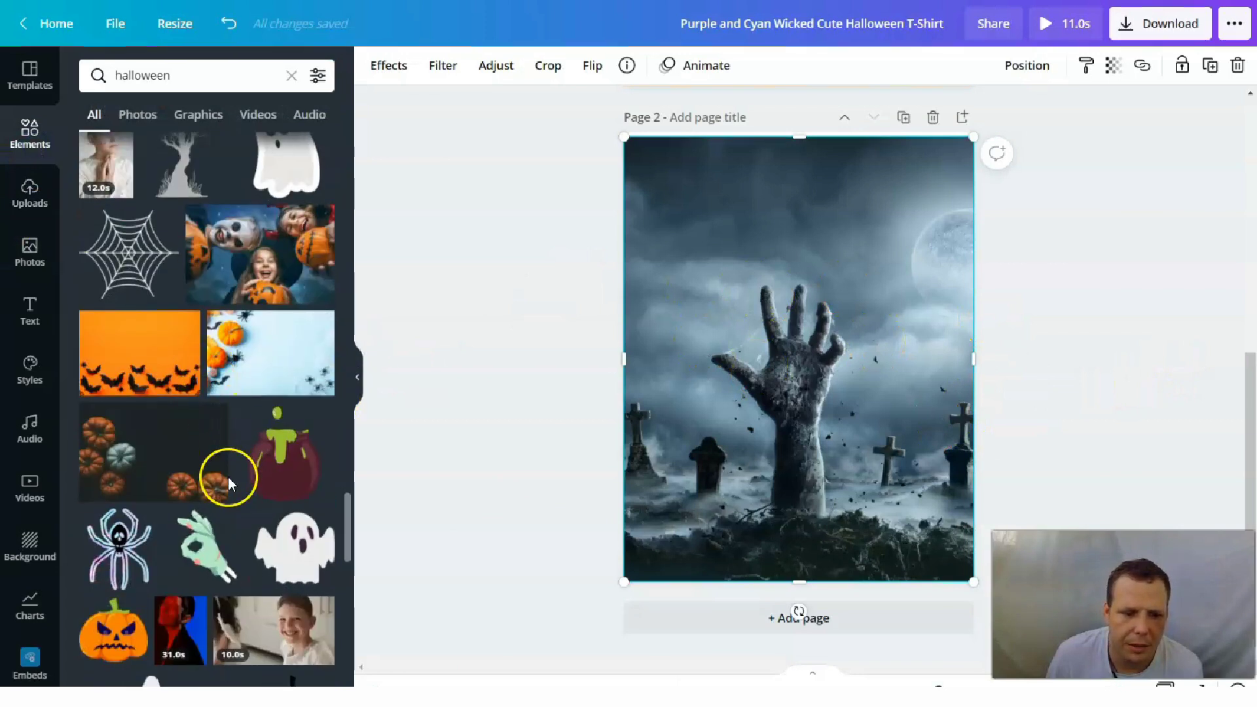
scroll(227, 475, "down", 5)
scroll(241, 517, "down", 15)
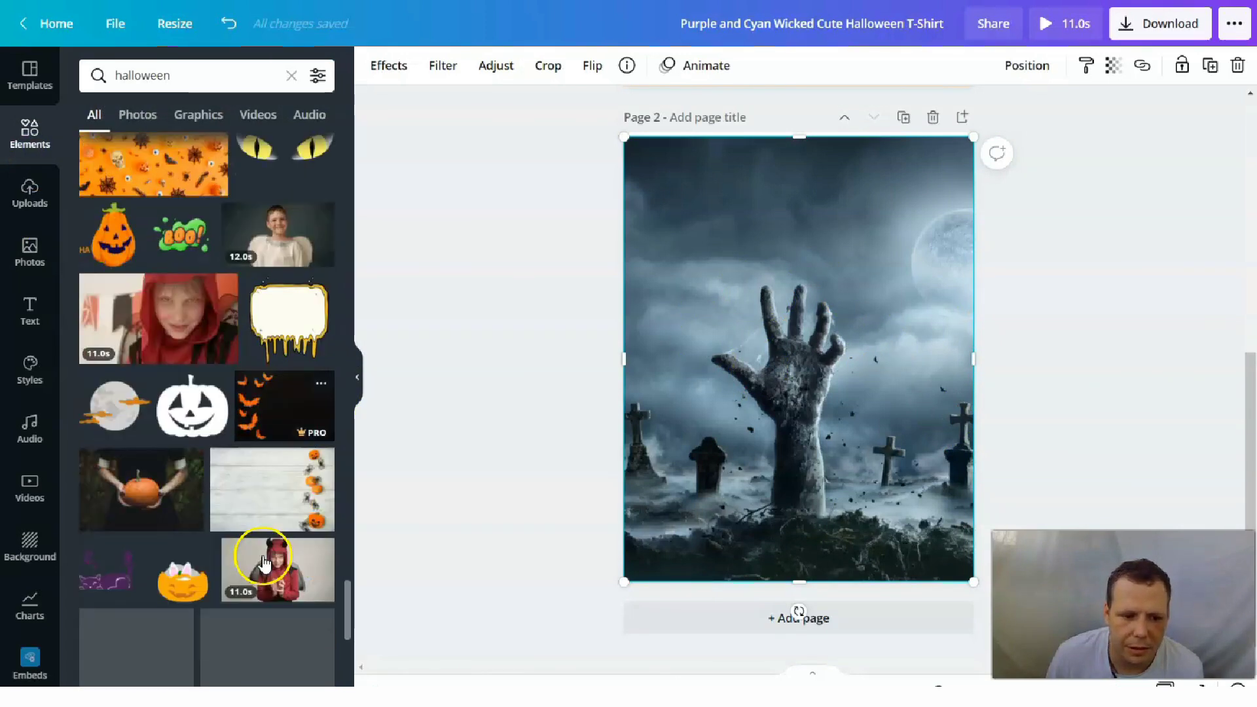
scroll(262, 555, "down", 5)
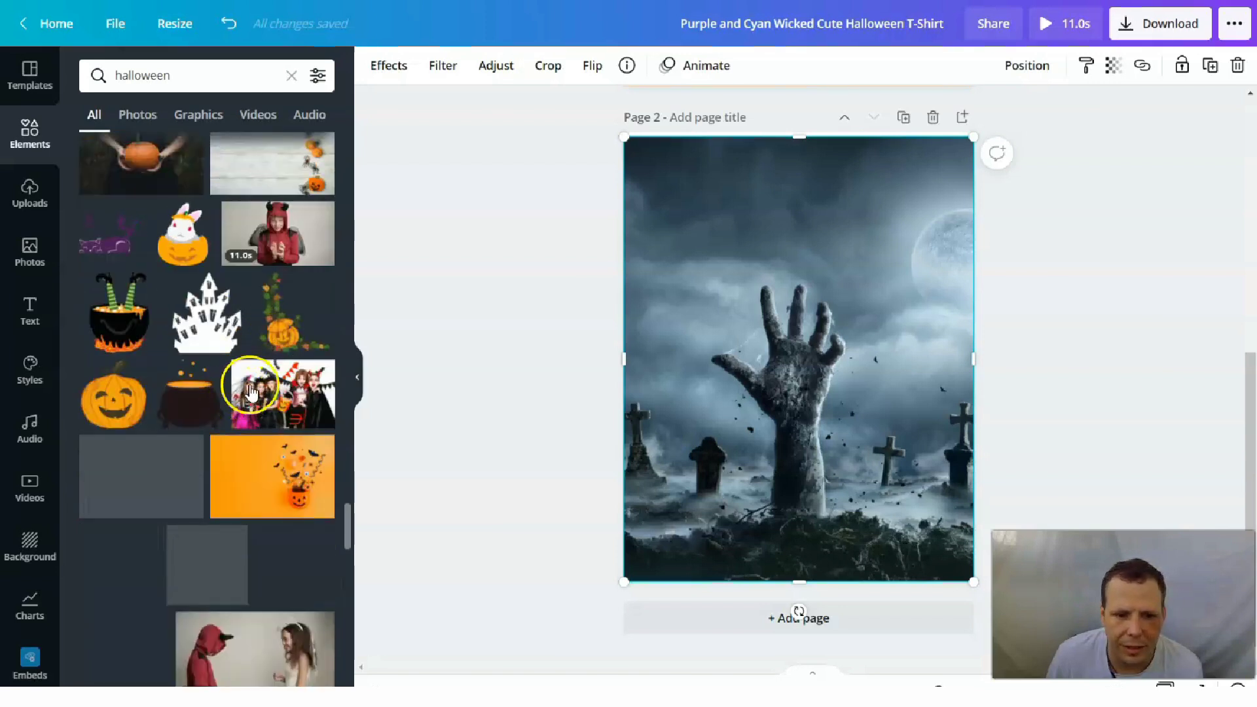
scroll(264, 462, "down", 5)
scroll(269, 484, "down", 5)
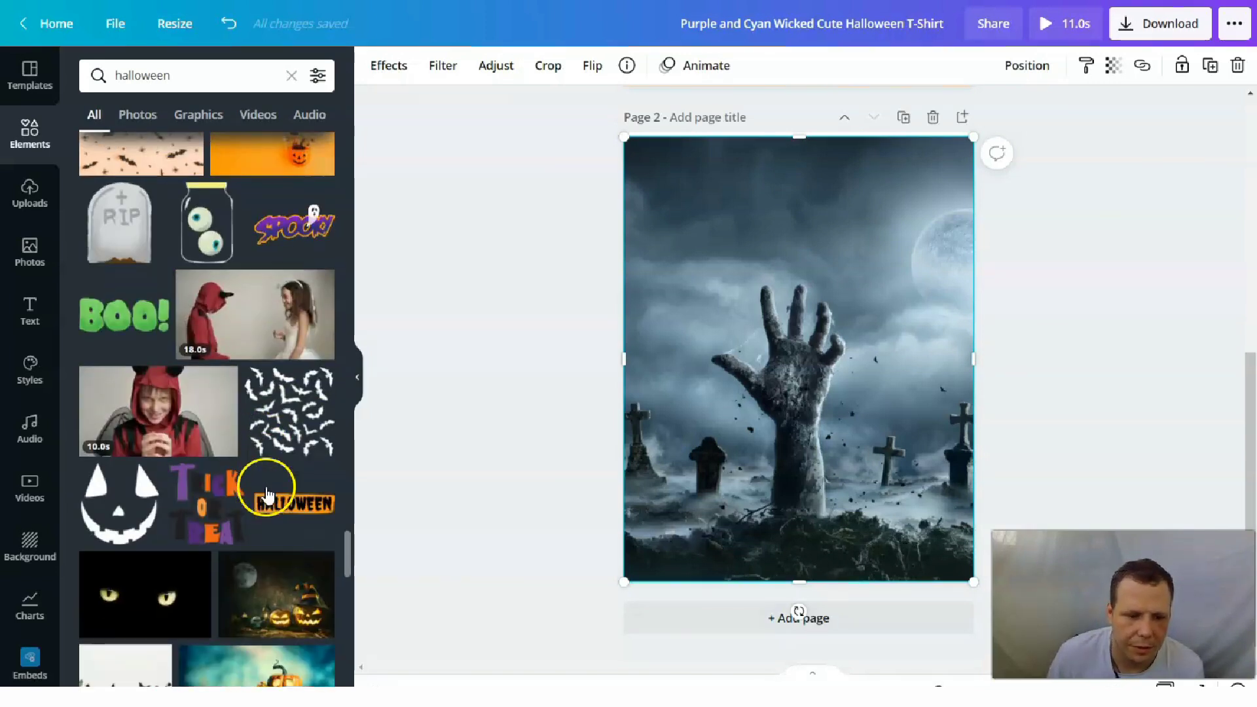
scroll(269, 497, "down", 5)
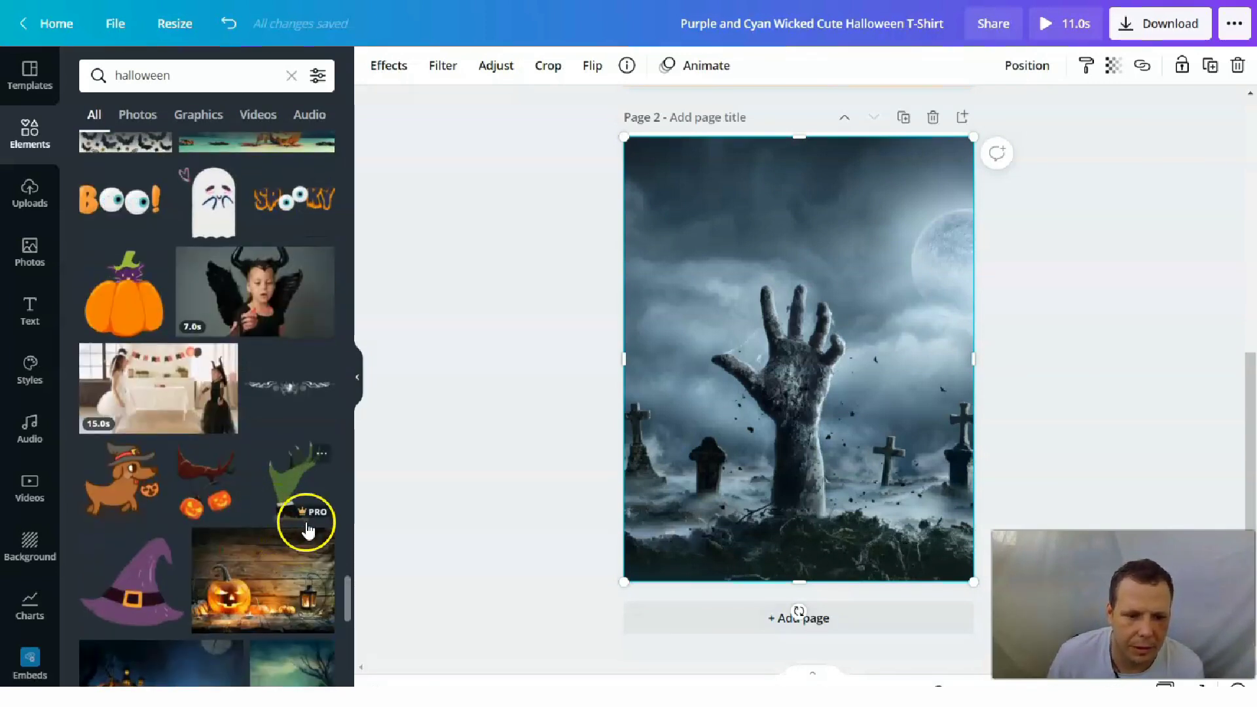
scroll(321, 471, "down", 2)
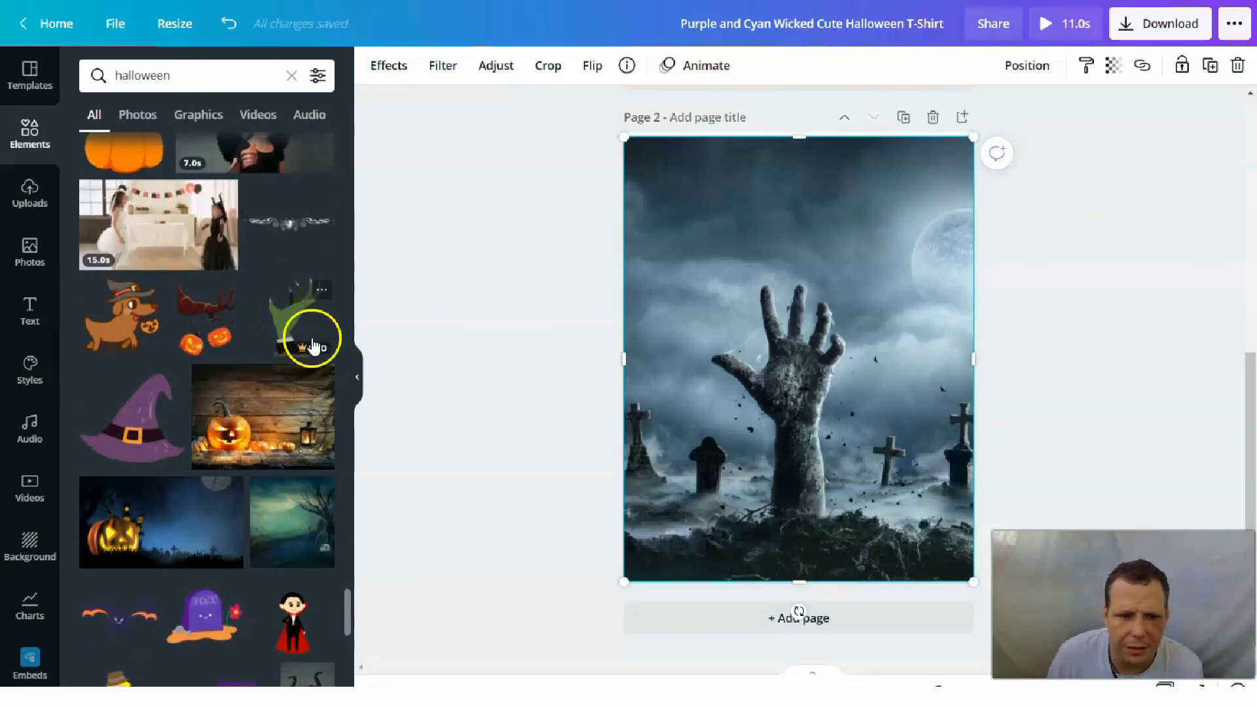
scroll(651, 236, "up", 5)
left_click(670, 265)
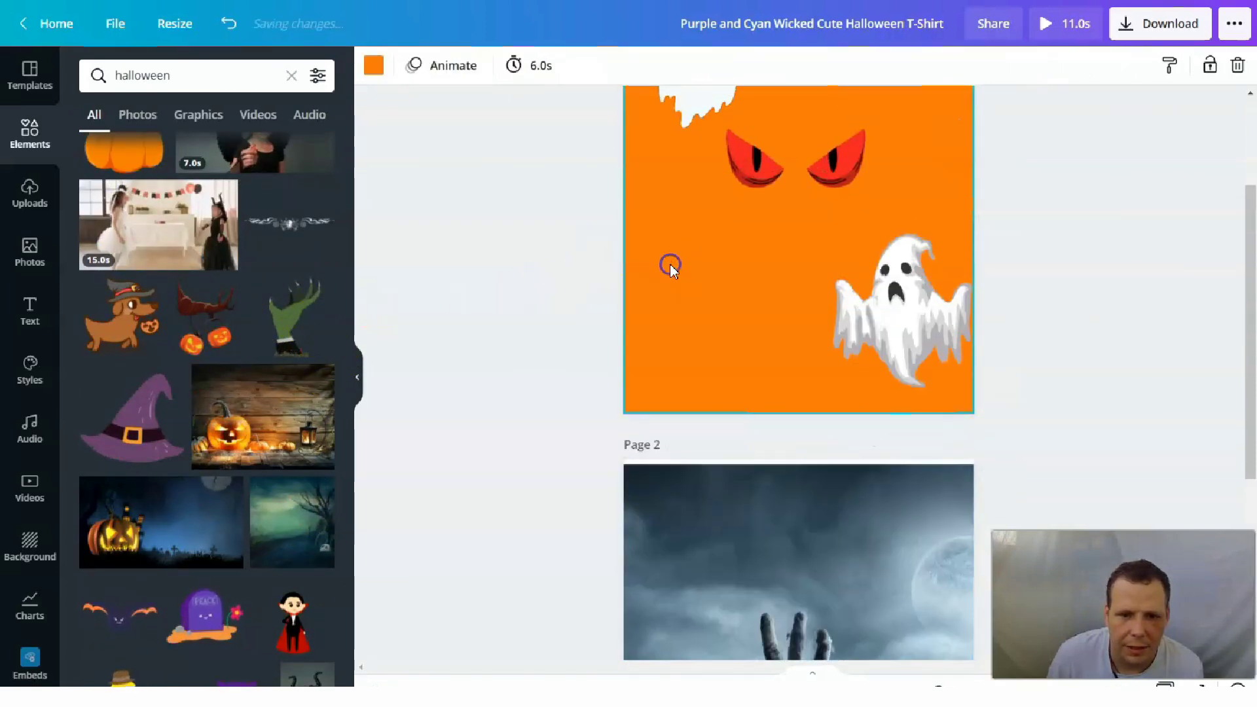
left_click_drag(278, 325, 724, 274)
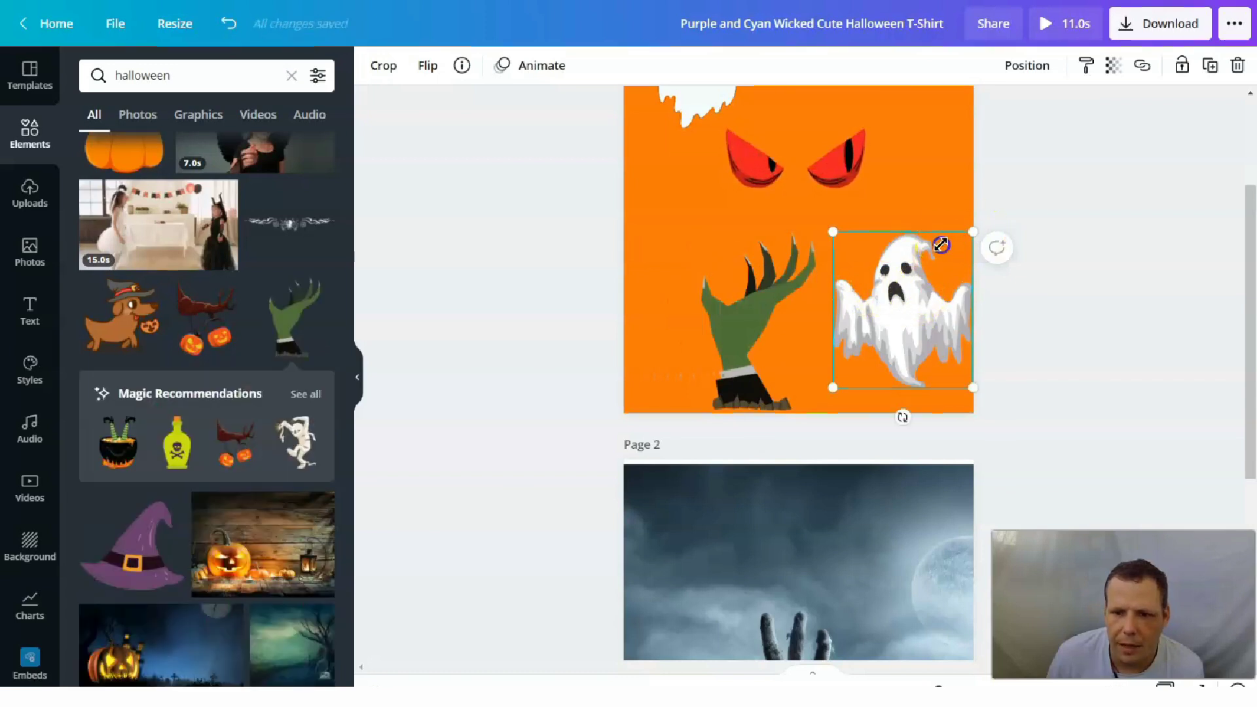
left_click_drag(940, 245, 946, 256)
left_click(687, 241)
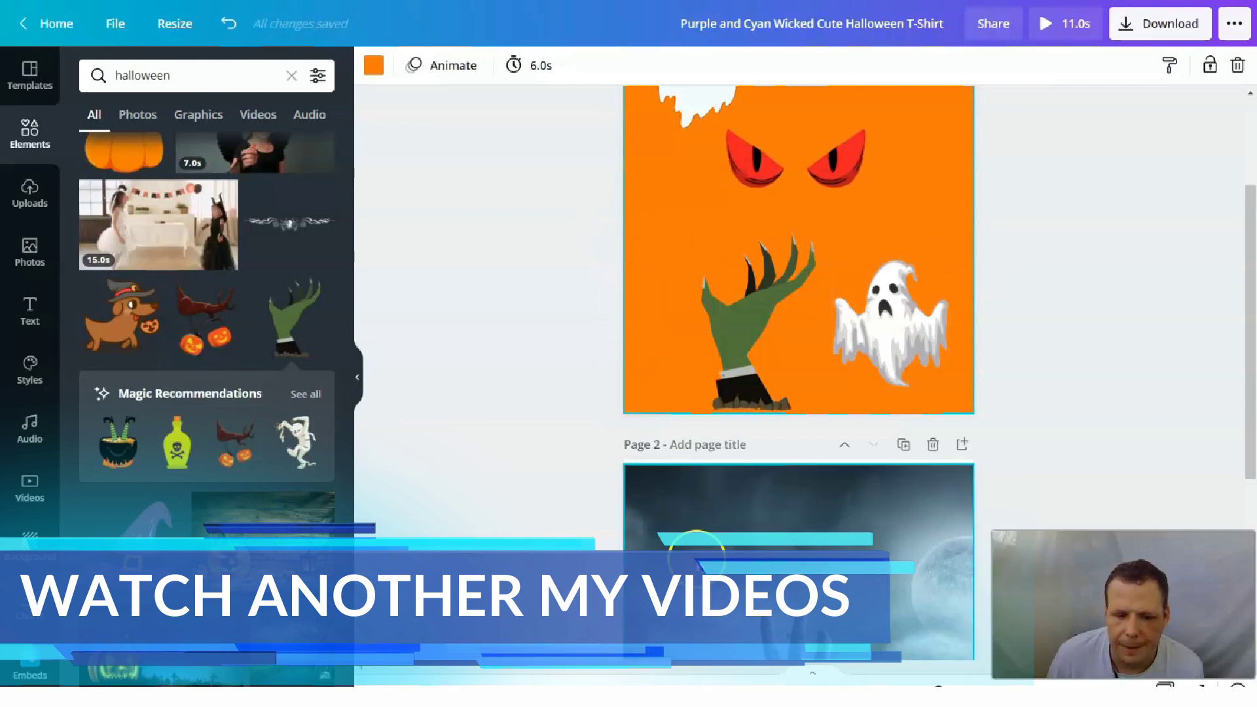
Step: Try the green zombie hand over the graveyard photo on page 2 and delete it
left_click(638, 481)
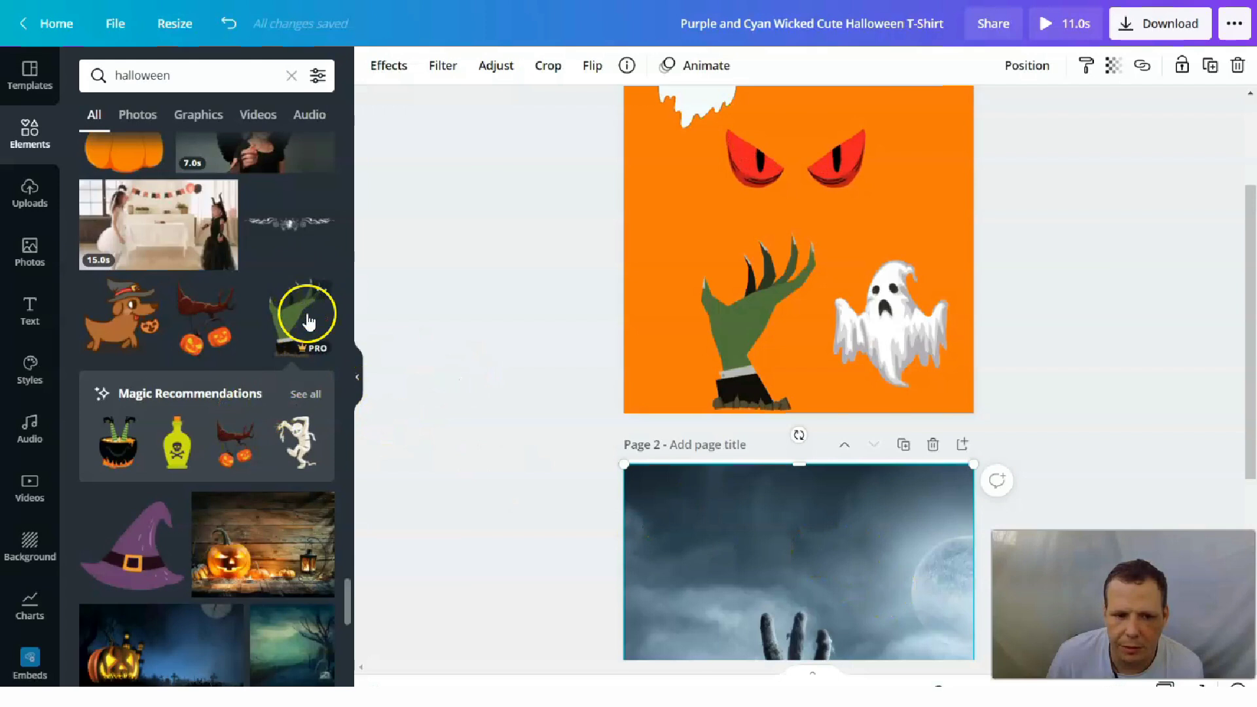
left_click(303, 315)
scroll(836, 497, "down", 5)
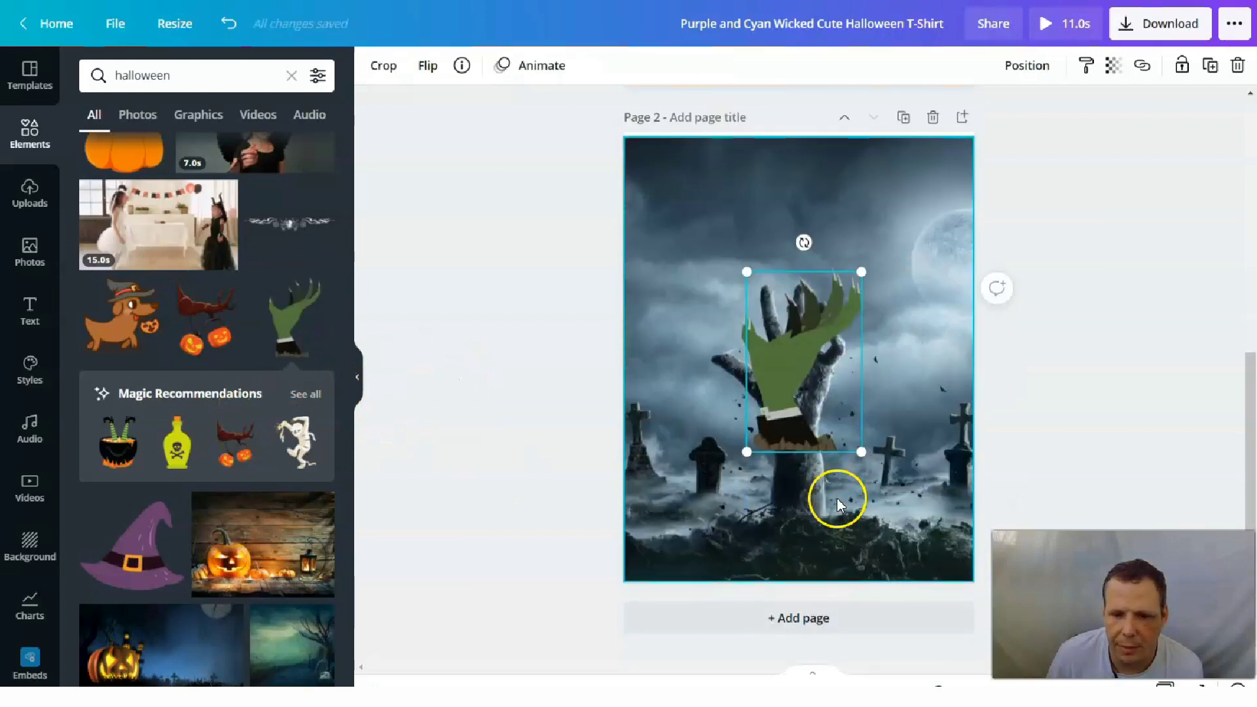
right_click(780, 368)
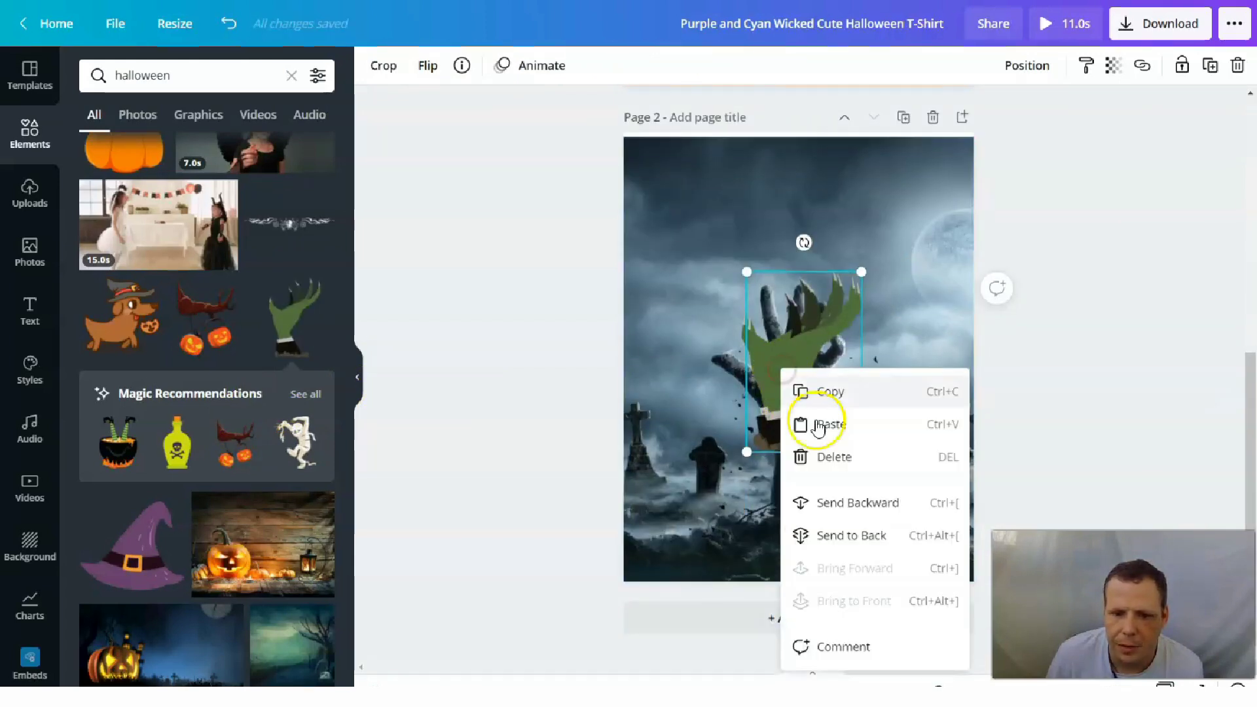
left_click(834, 456)
Step: Shrink the frightened ghost on page 1 further and place it just below the red eyes
scroll(830, 385, "up", 6)
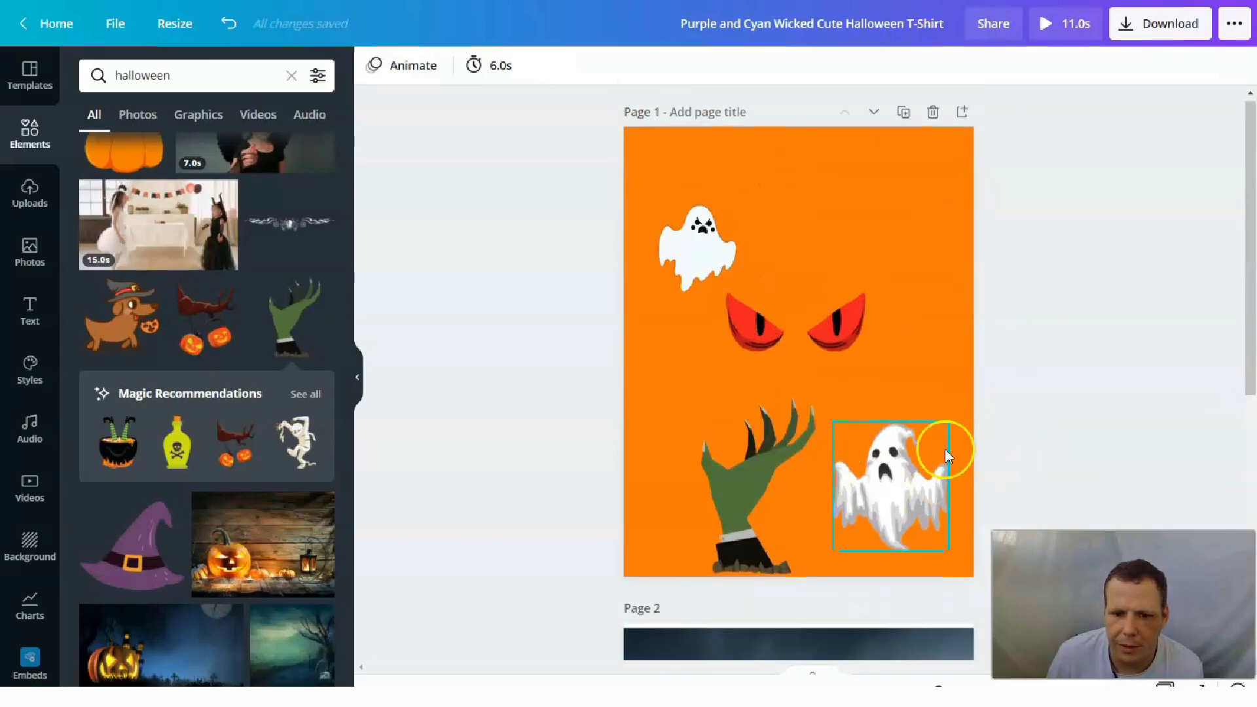
left_click(955, 394)
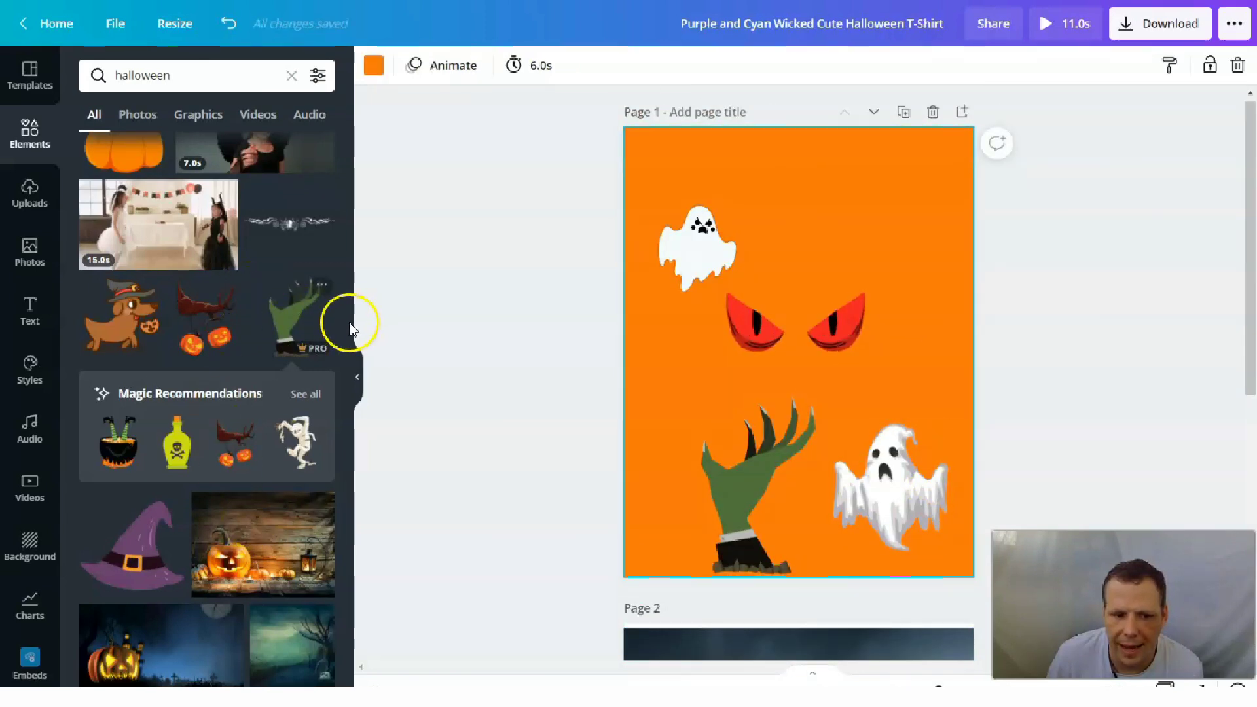
left_click(943, 442)
left_click_drag(947, 424, 810, 388)
Step: Move the green hand to the lower-right corner of page 1 and tilt it to reach diagonally toward the ghost below the eyes
left_click_drag(769, 476, 913, 460)
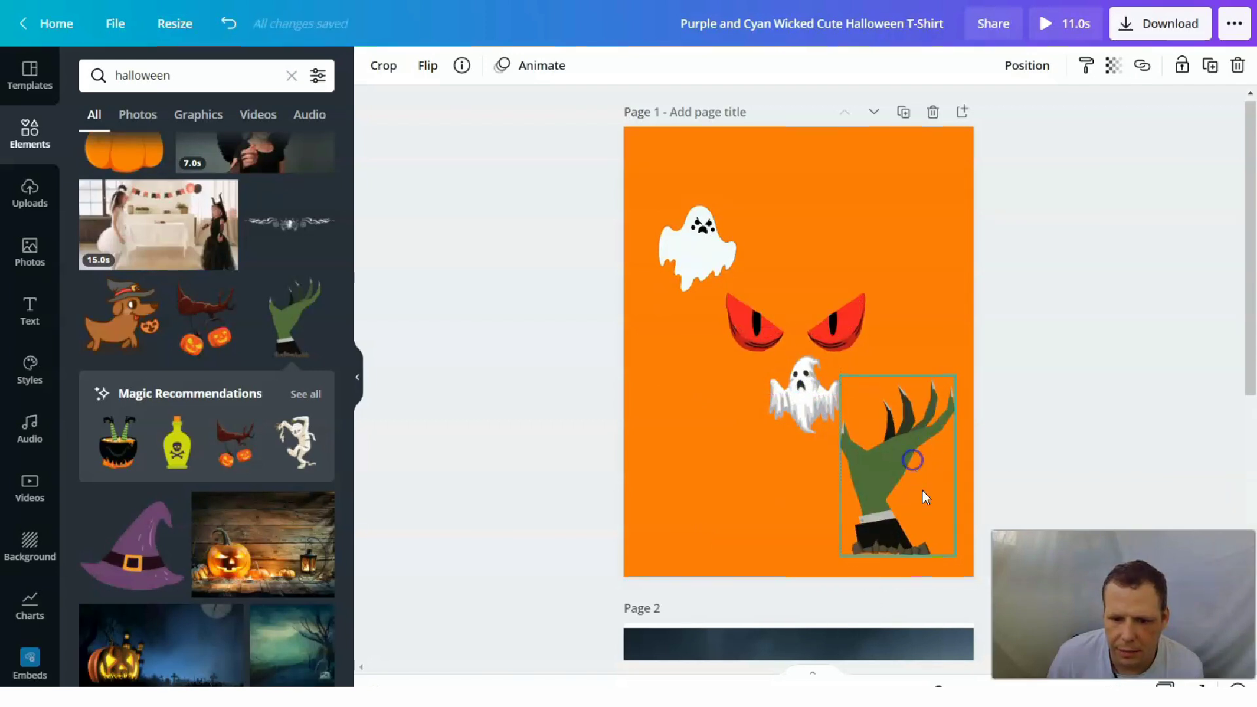
left_click_drag(931, 575, 957, 550)
left_click_drag(794, 433, 821, 439)
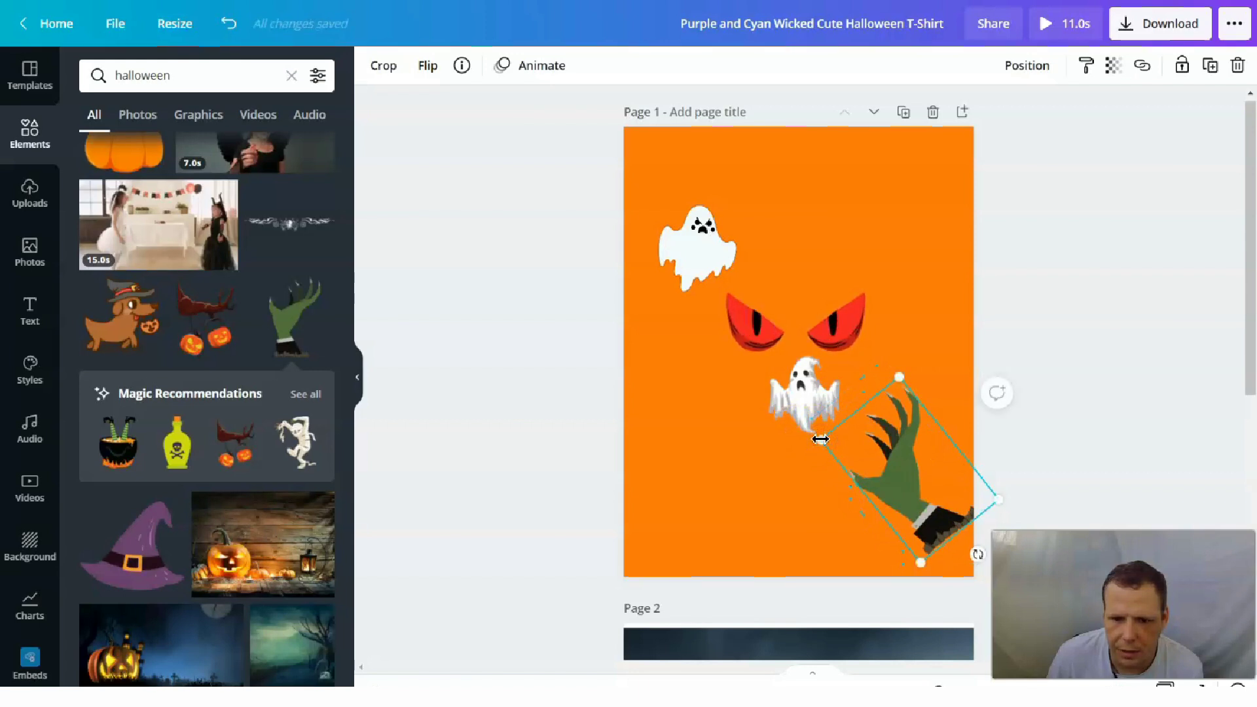
left_click(804, 483)
left_click(900, 470)
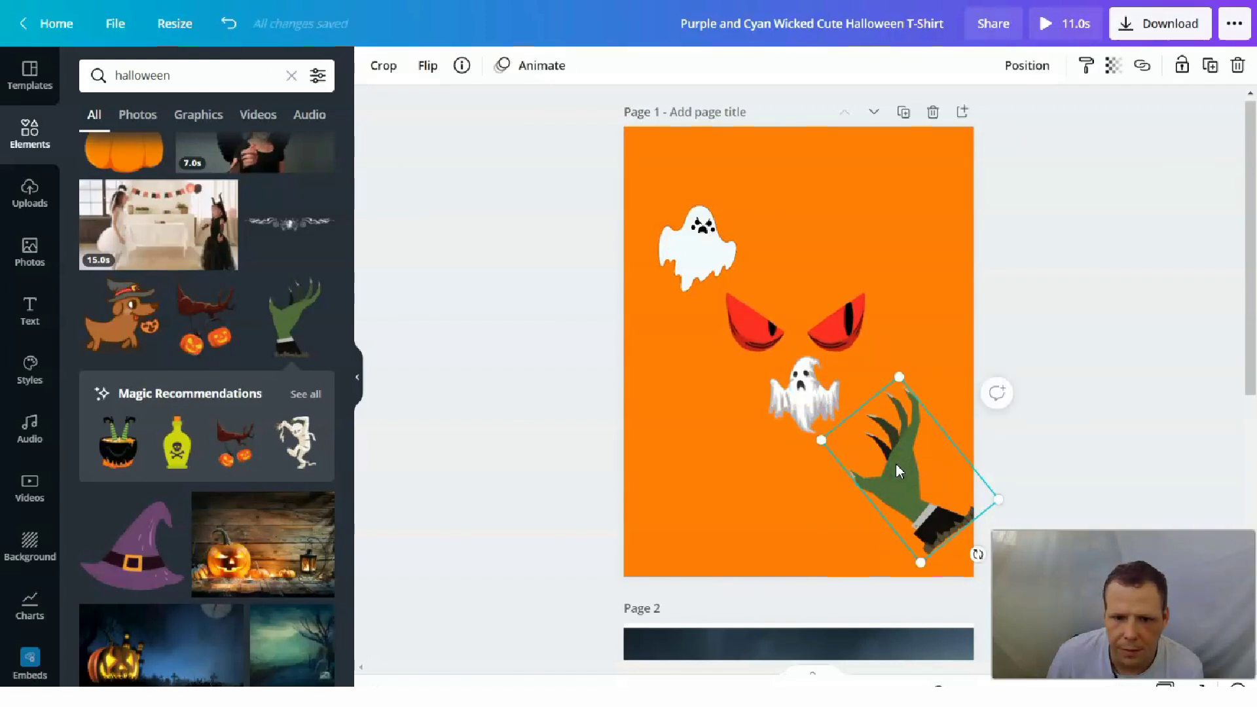
Step: Nudge the green hand slightly up and inward, and place a second copy of it at the lower left of page 1
left_click_drag(896, 464, 883, 457)
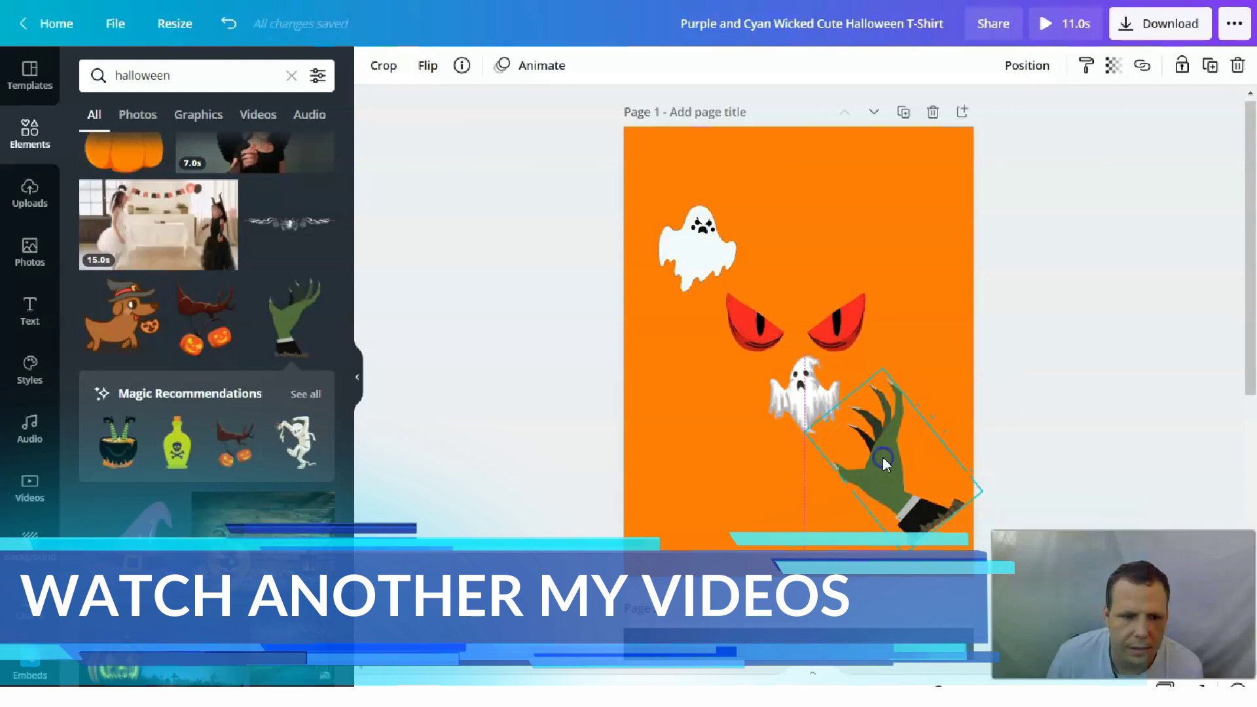
left_click(298, 333)
left_click_drag(763, 368, 667, 470)
right_click(684, 472)
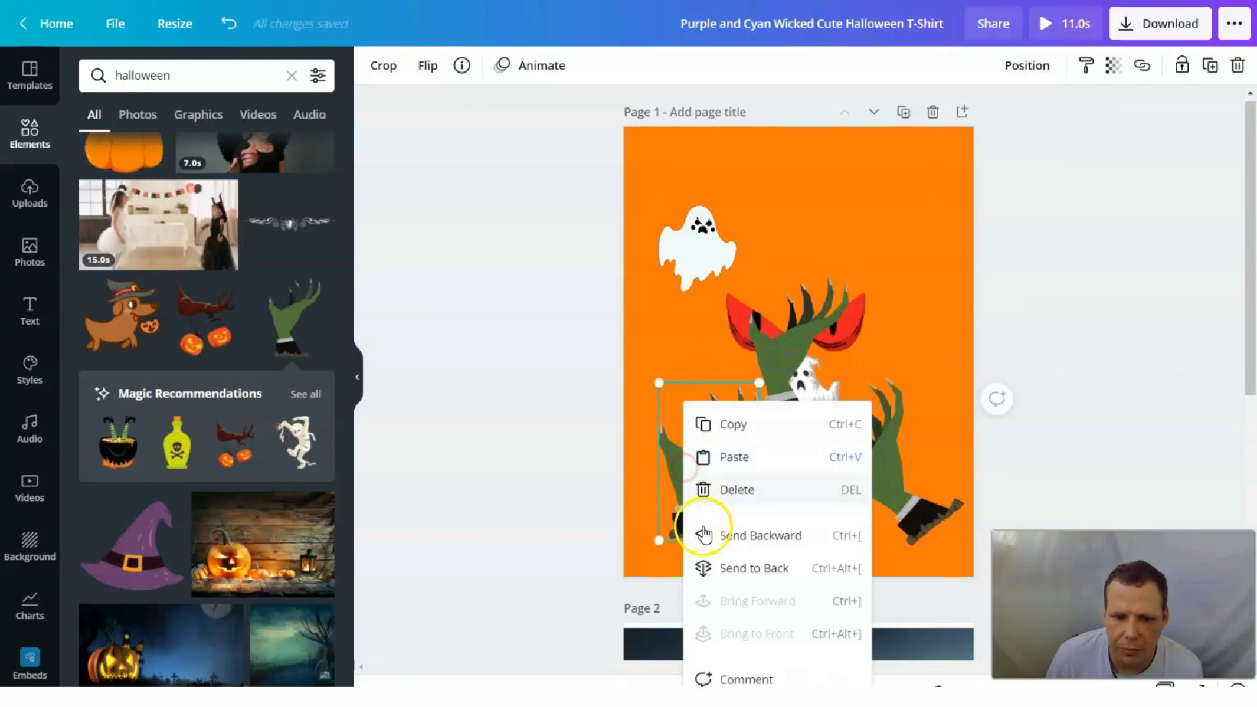
left_click(736, 485)
left_click(748, 445)
left_click_drag(748, 446, 658, 548)
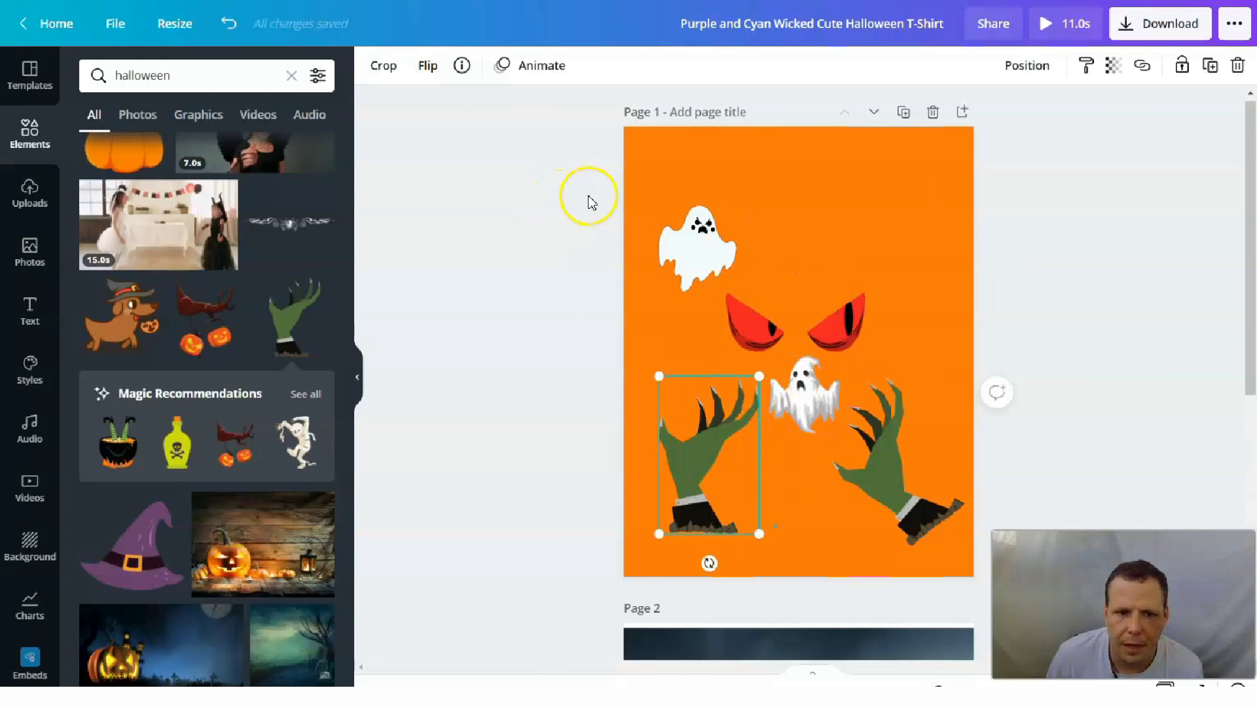
Step: Flip the lower-left green hand horizontally, tilt it to mirror the other hand, and level the two hands with each other
left_click(428, 65)
left_click(483, 109)
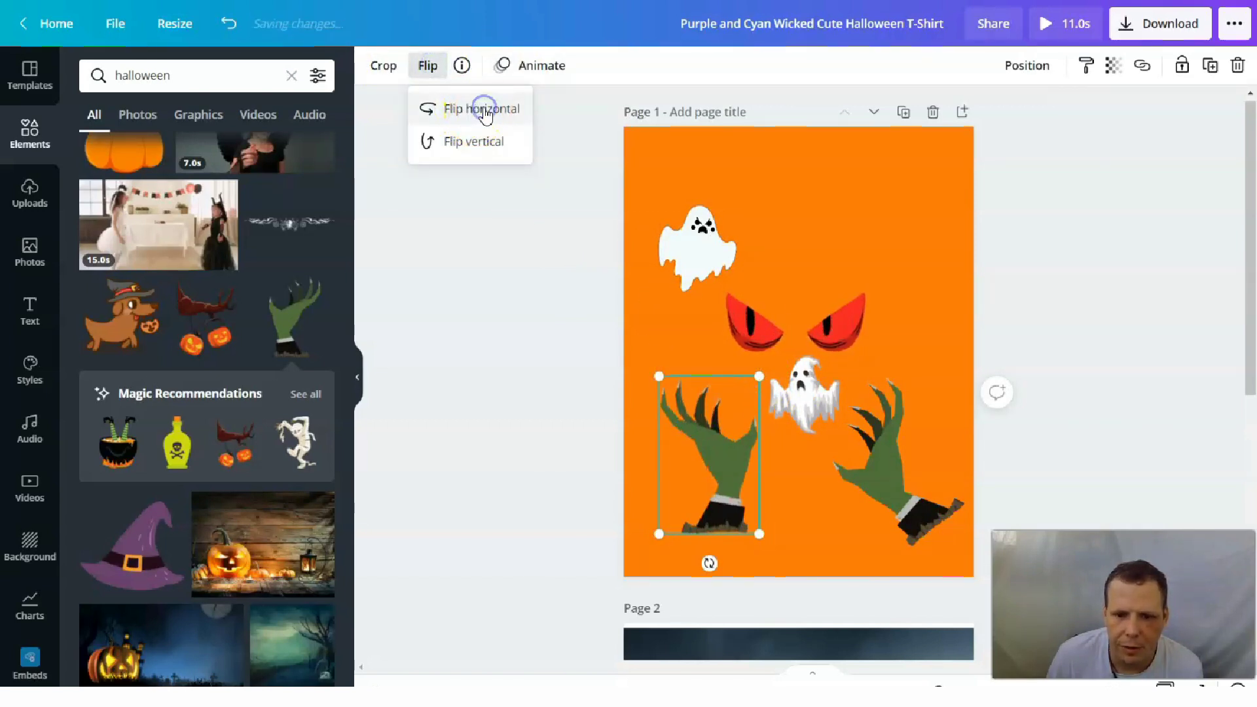
left_click(704, 562)
left_click_drag(672, 557, 638, 540)
mouse_move(710, 501)
left_mouse_down()
mouse_move(685, 502)
mouse_move(695, 502)
left_mouse_up()
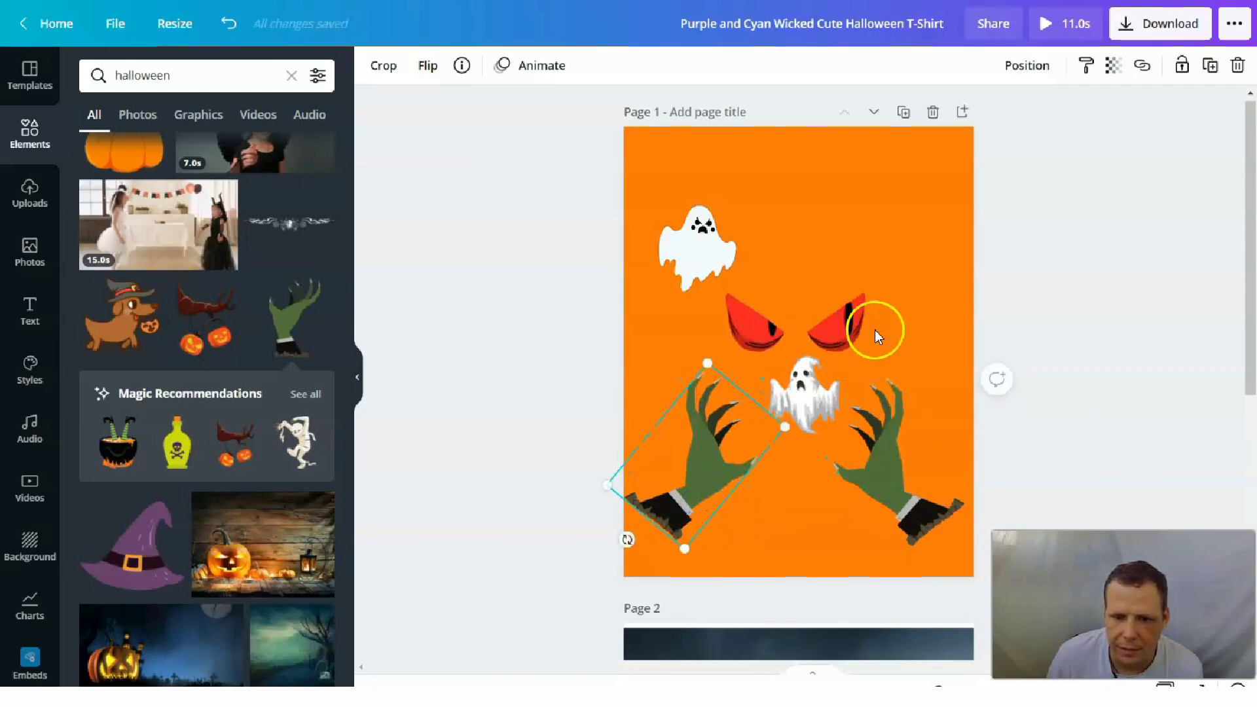
left_click(886, 422)
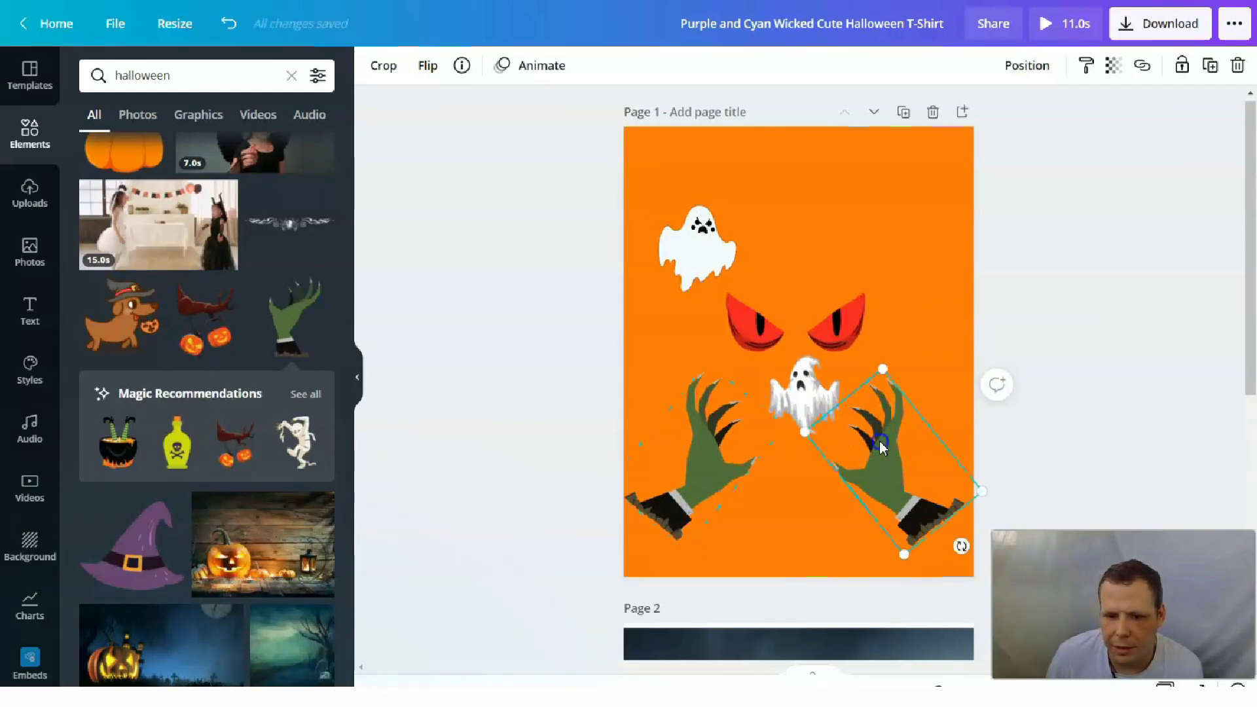
left_click_drag(881, 448, 885, 438)
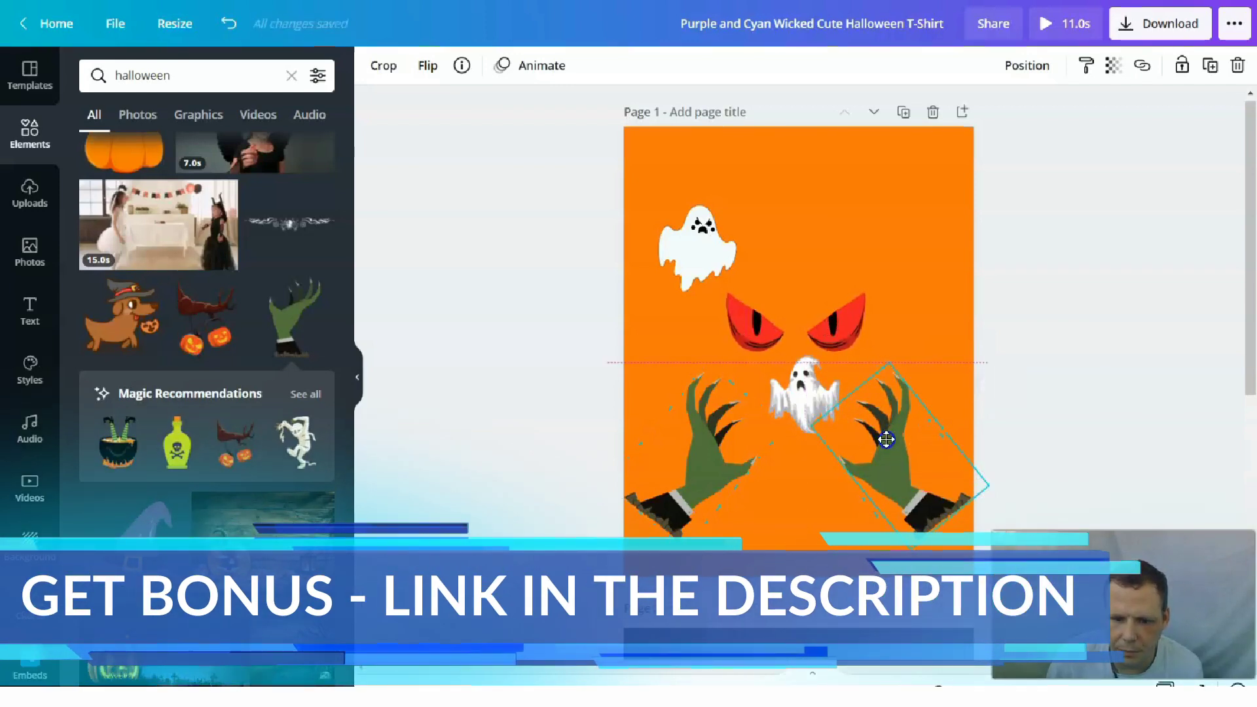
Step: Move the frightened ghost to the upper-right corner of page 1 and the red eyes to the page's top edge
left_click(810, 395)
left_click_drag(809, 392, 931, 184)
left_click(796, 330)
left_click_drag(804, 215, 778, 163)
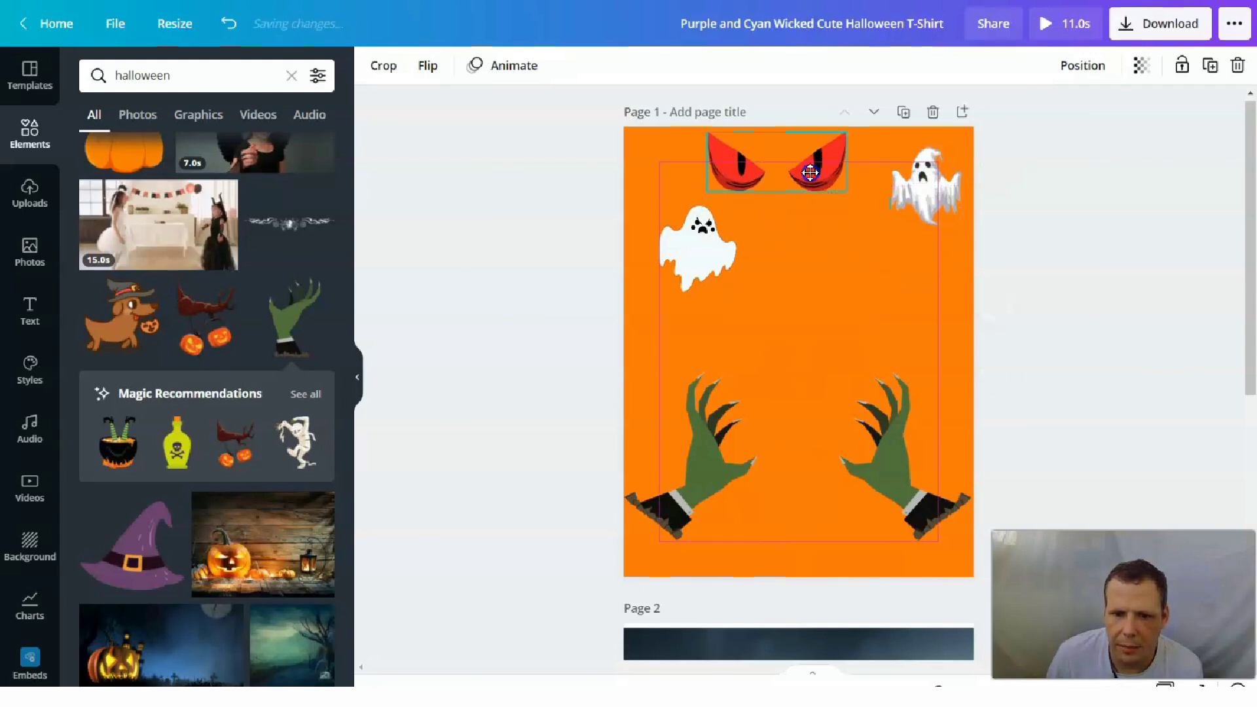
Step: Search the elements for "halloween pumpkin"
scroll(216, 452, "down", 5)
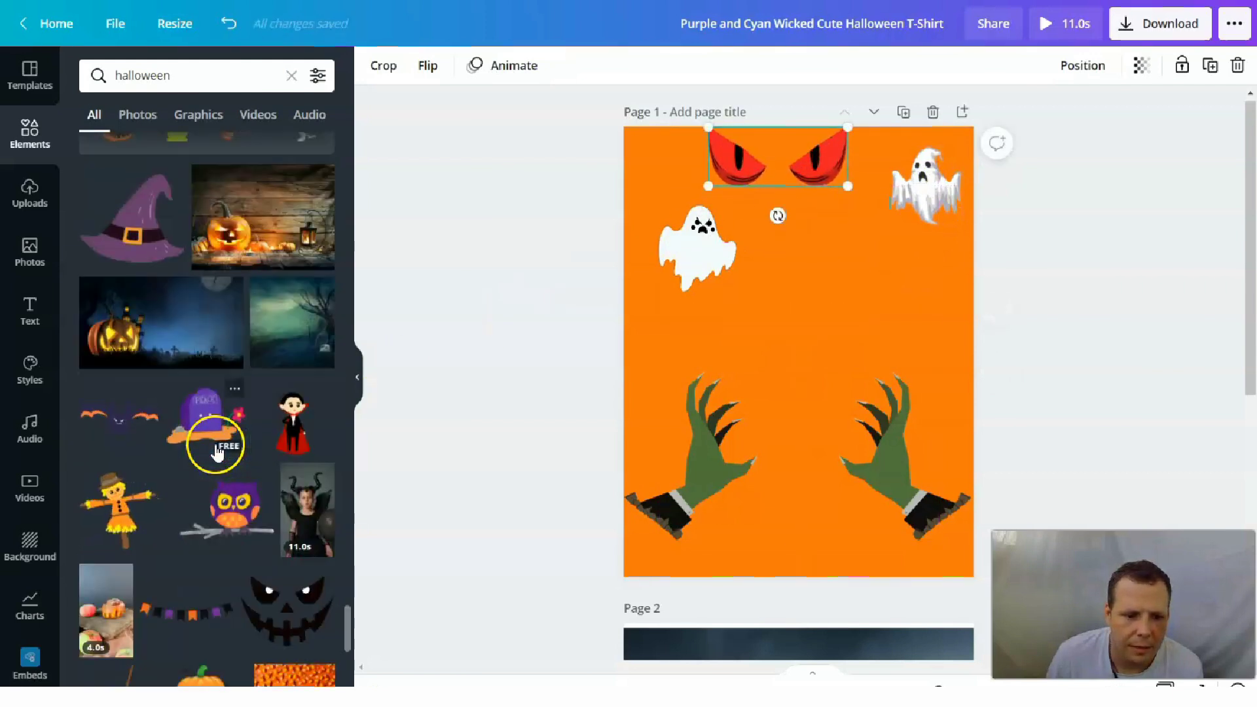
left_click(211, 70)
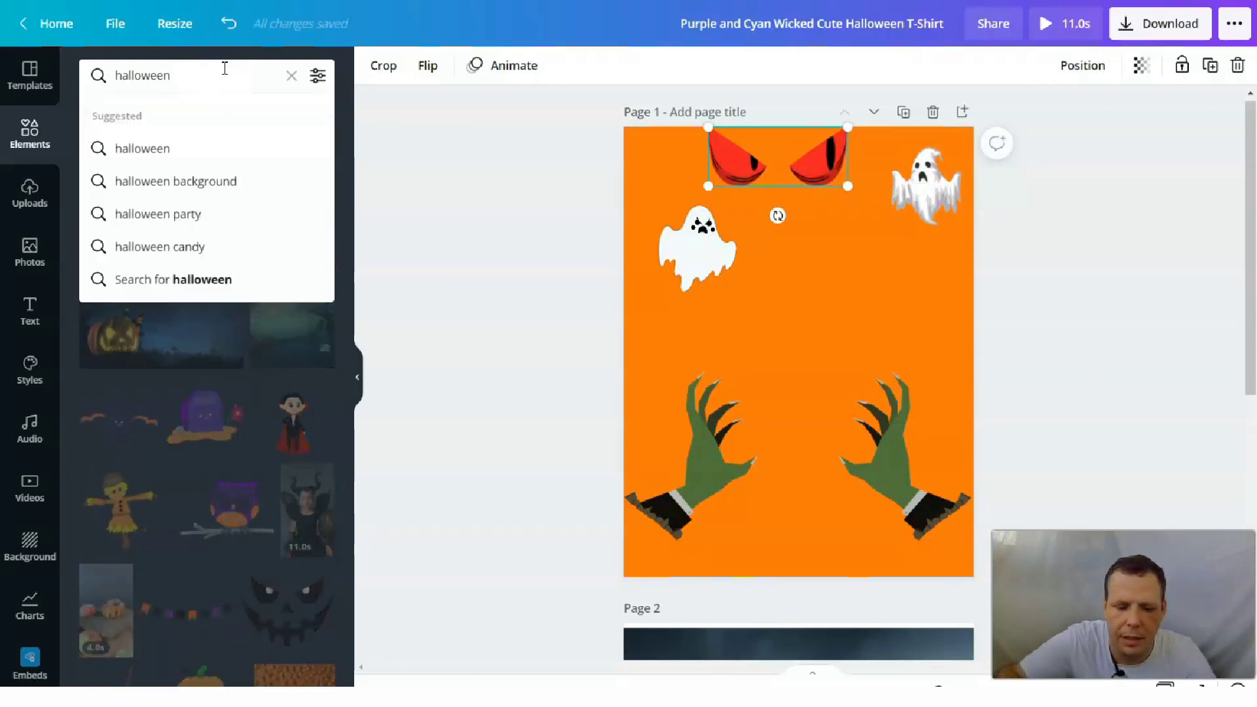
type("pump")
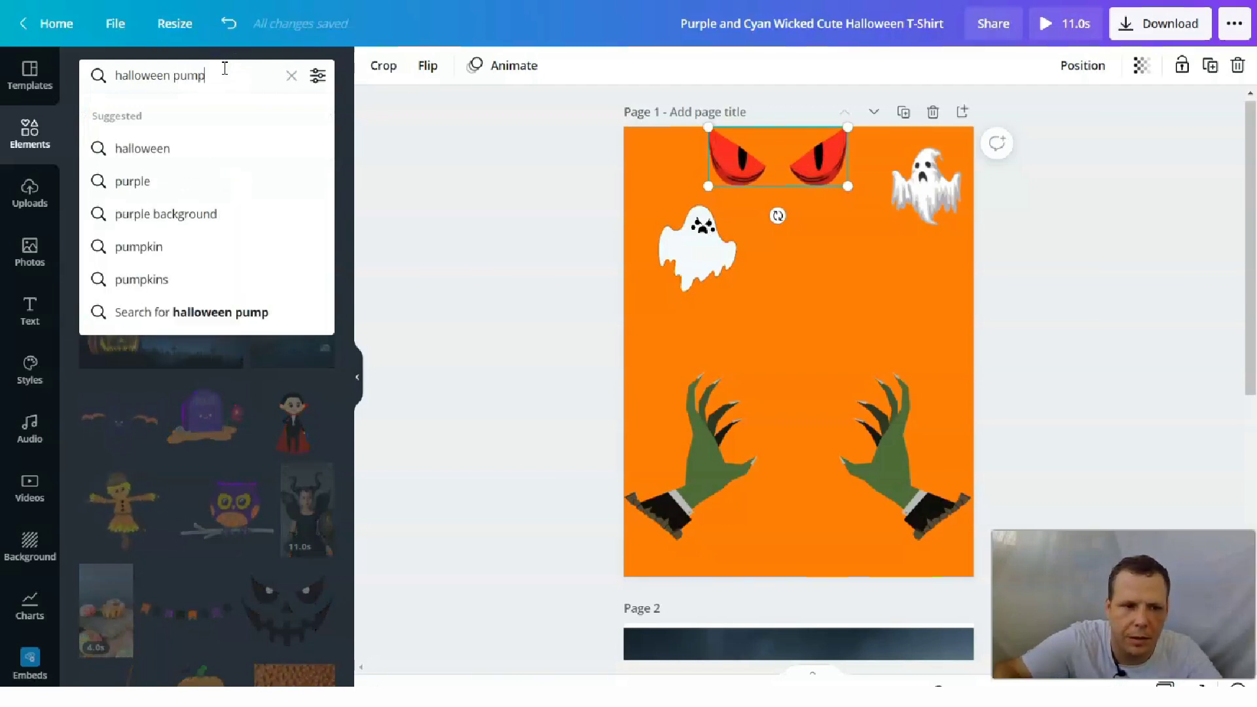
type("kin")
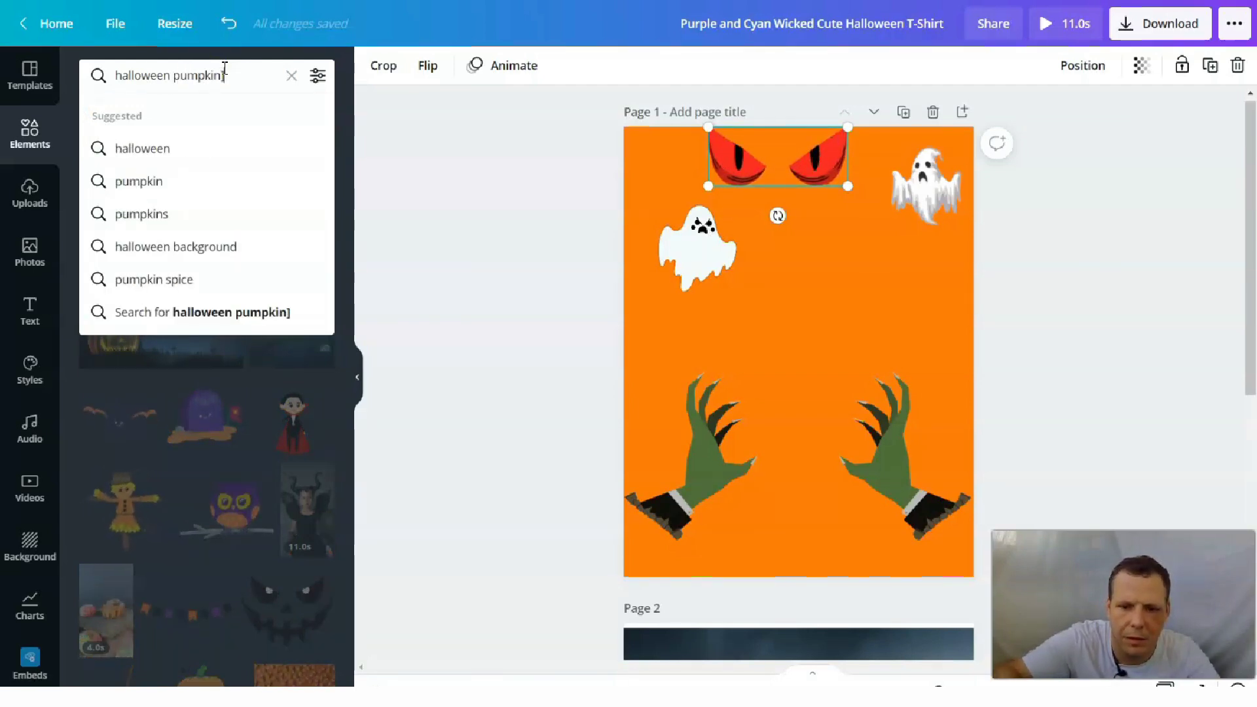
key("Return")
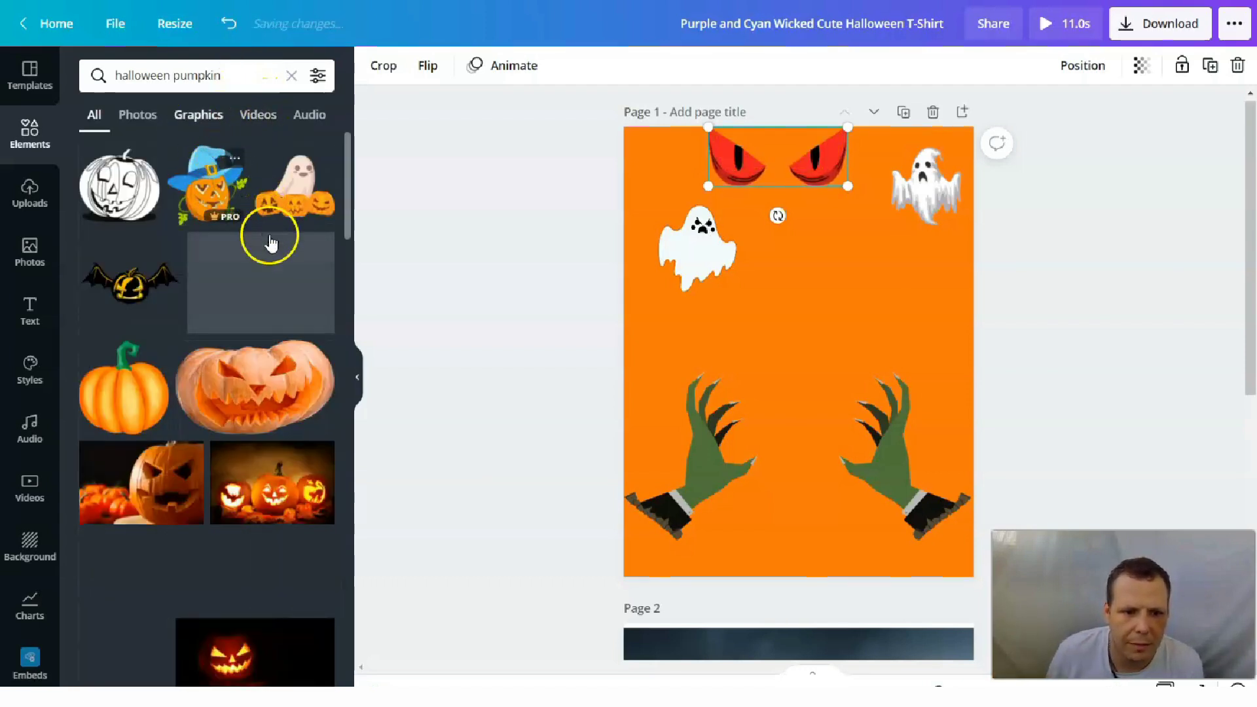
Step: Try the blue eyeball element between the two green hands, shrunk to about 4.8 by 4.8, and delete it
scroll(220, 509, "down", 3)
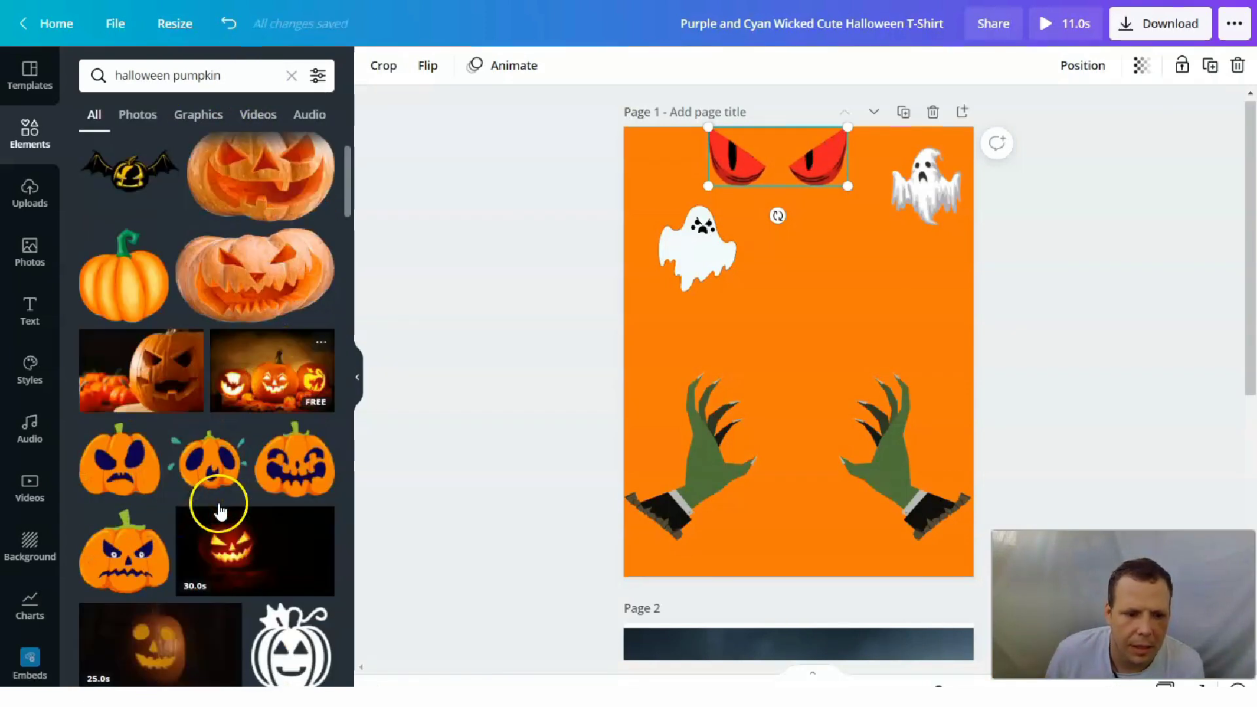
scroll(262, 520, "down", 3)
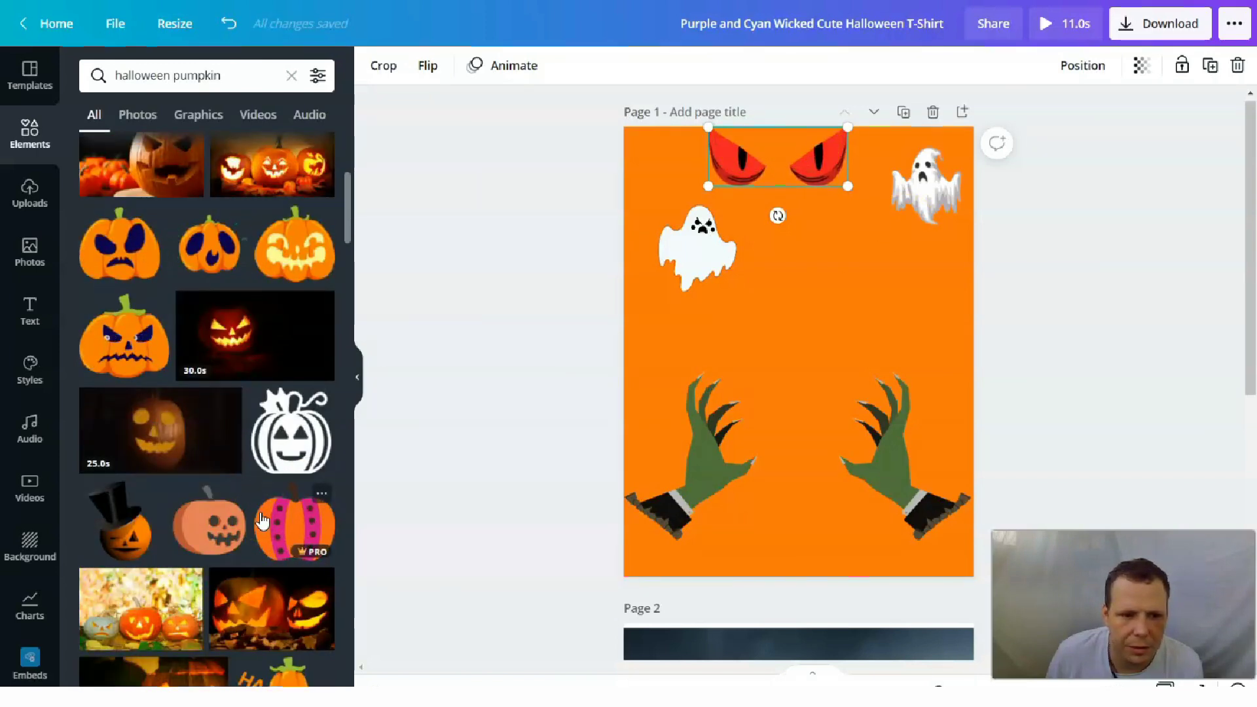
scroll(261, 520, "down", 10)
scroll(261, 521, "down", 8)
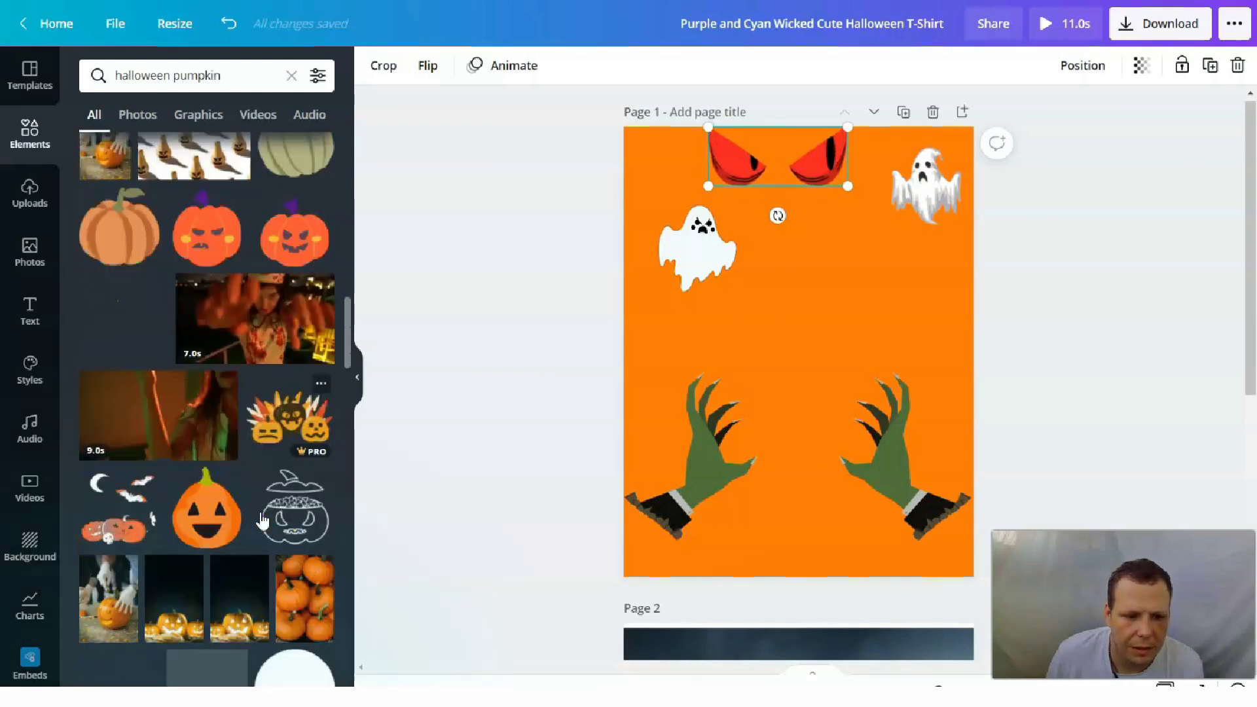
scroll(261, 520, "down", 5)
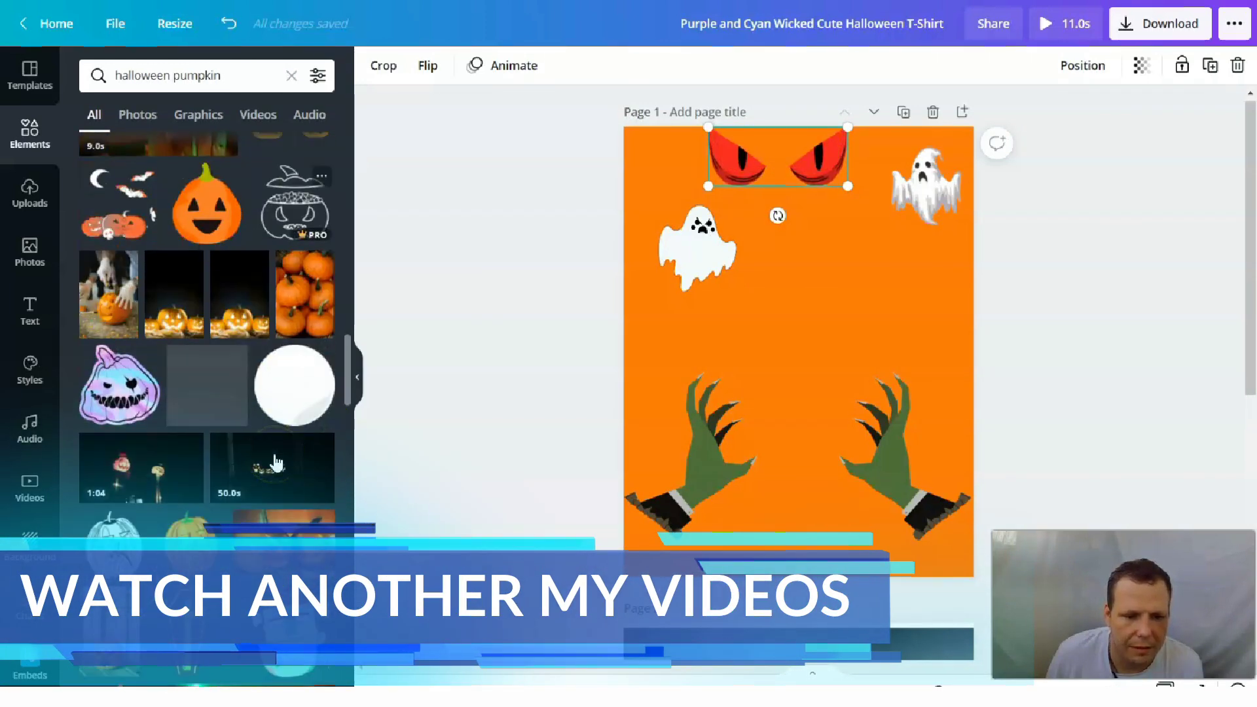
left_click(801, 393)
left_click_drag(842, 435, 754, 296)
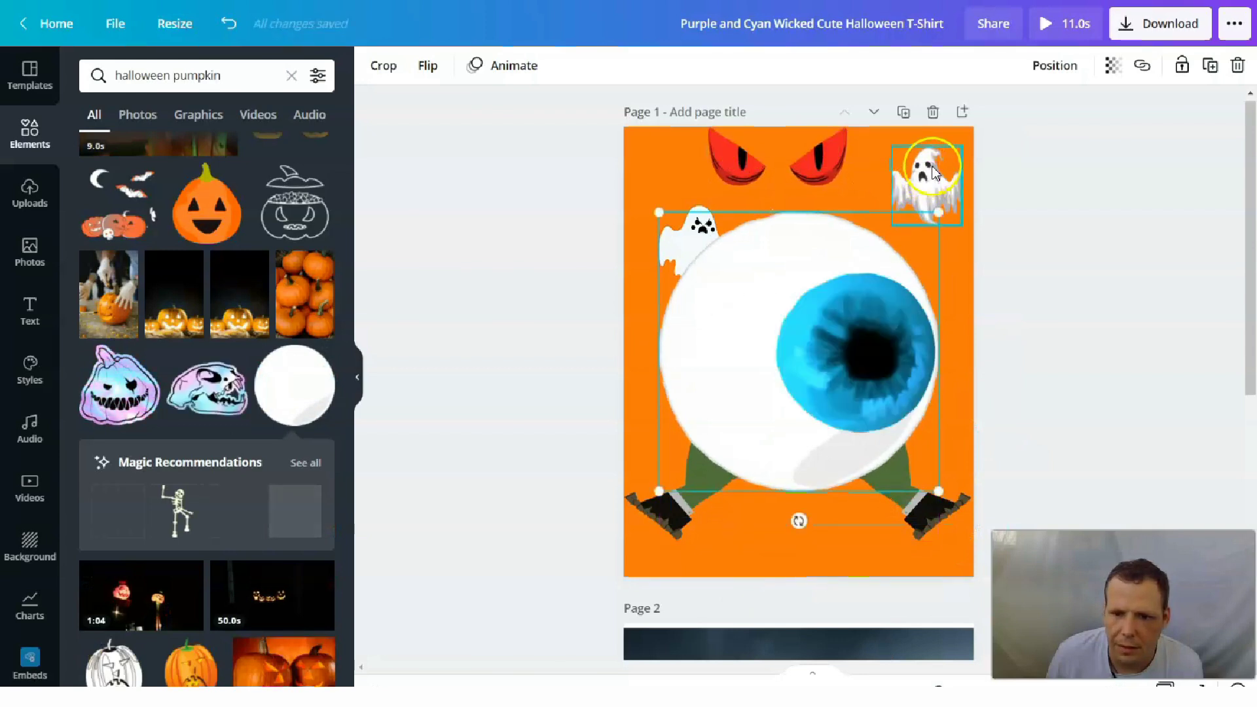
left_click_drag(898, 270, 803, 392)
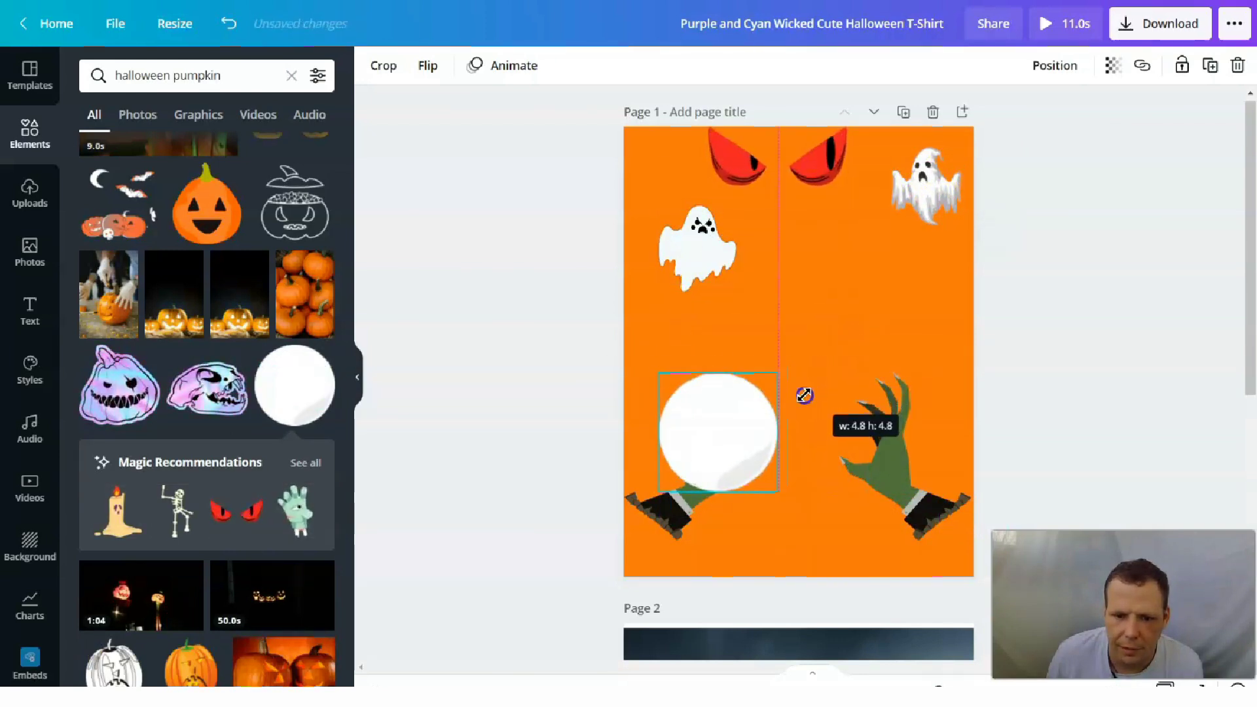
left_click_drag(720, 426, 801, 382)
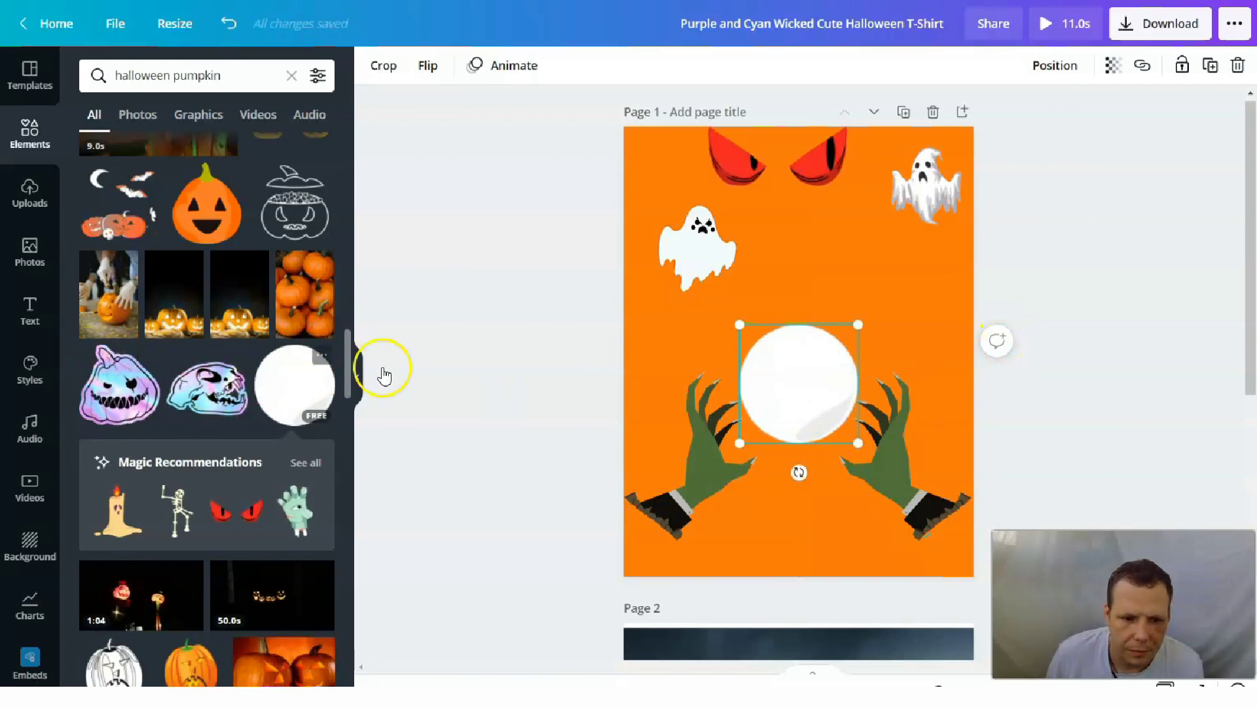
right_click(797, 368)
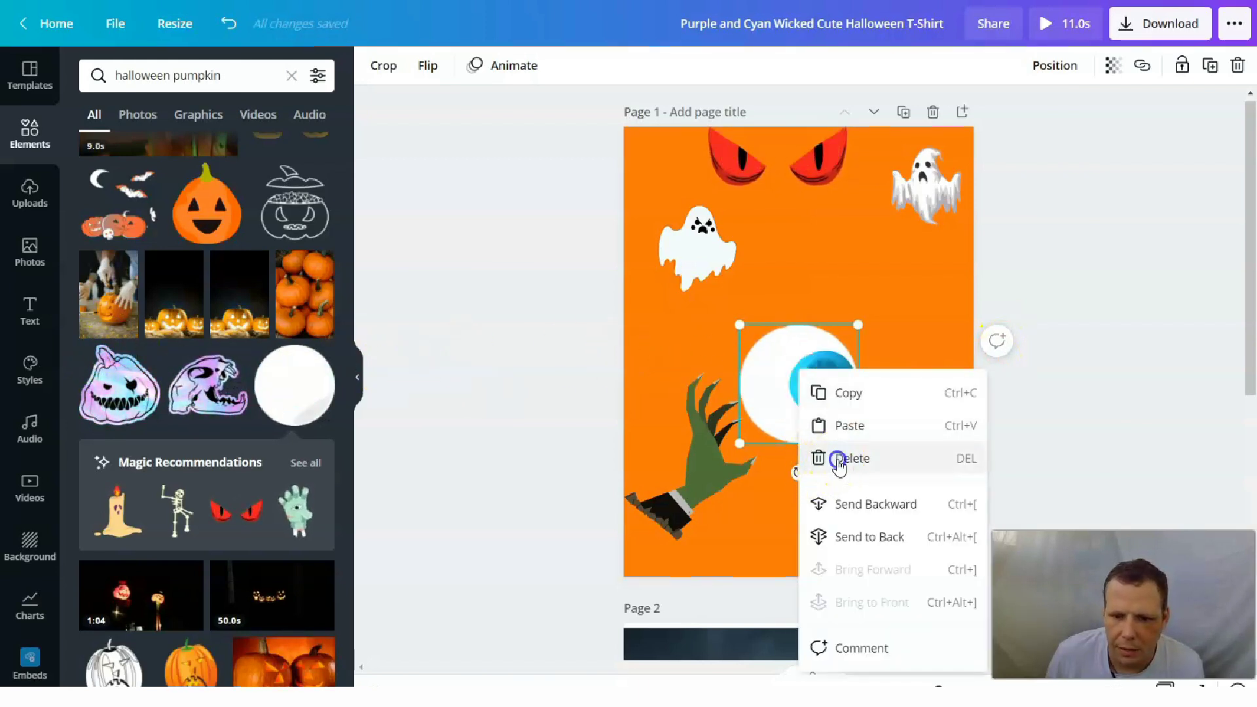
left_click(833, 457)
Step: Add the black grinning pumpkin from the search results and center it between and slightly above the two green hands
scroll(292, 390, "down", 2)
scroll(292, 386, "down", 2)
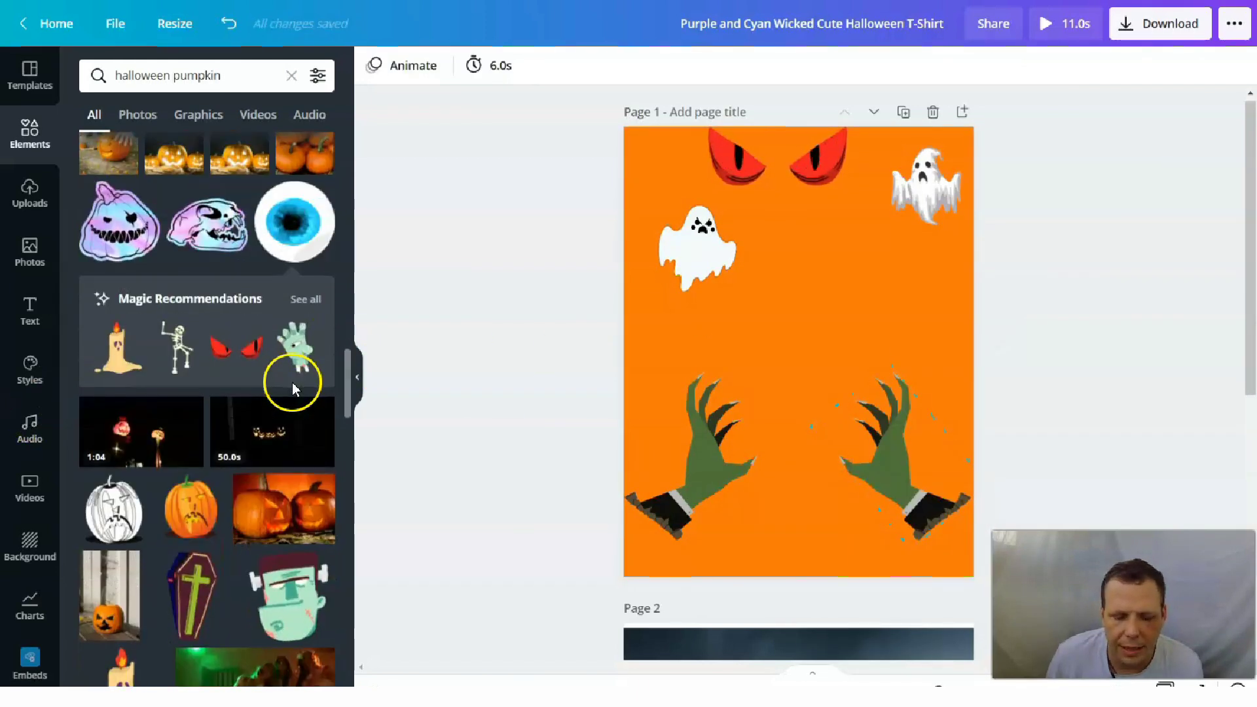
scroll(294, 450, "down", 4)
scroll(292, 451, "down", 5)
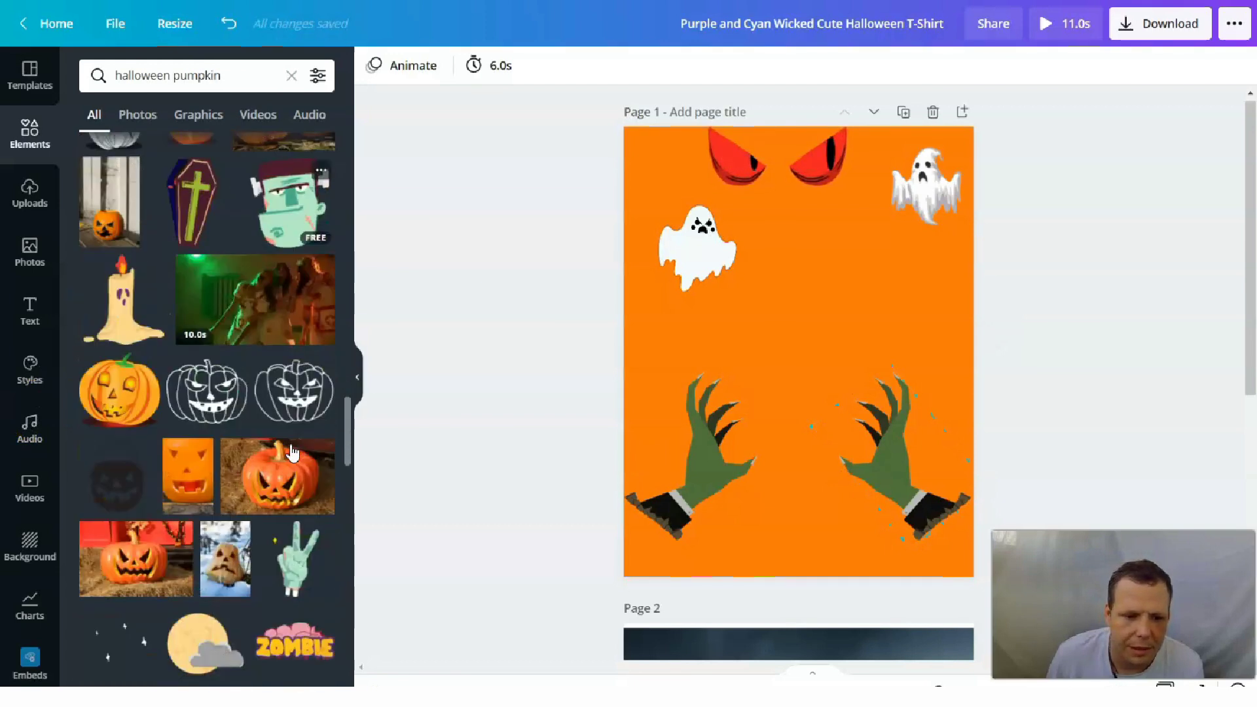
scroll(305, 400, "down", 5)
scroll(308, 412, "down", 3)
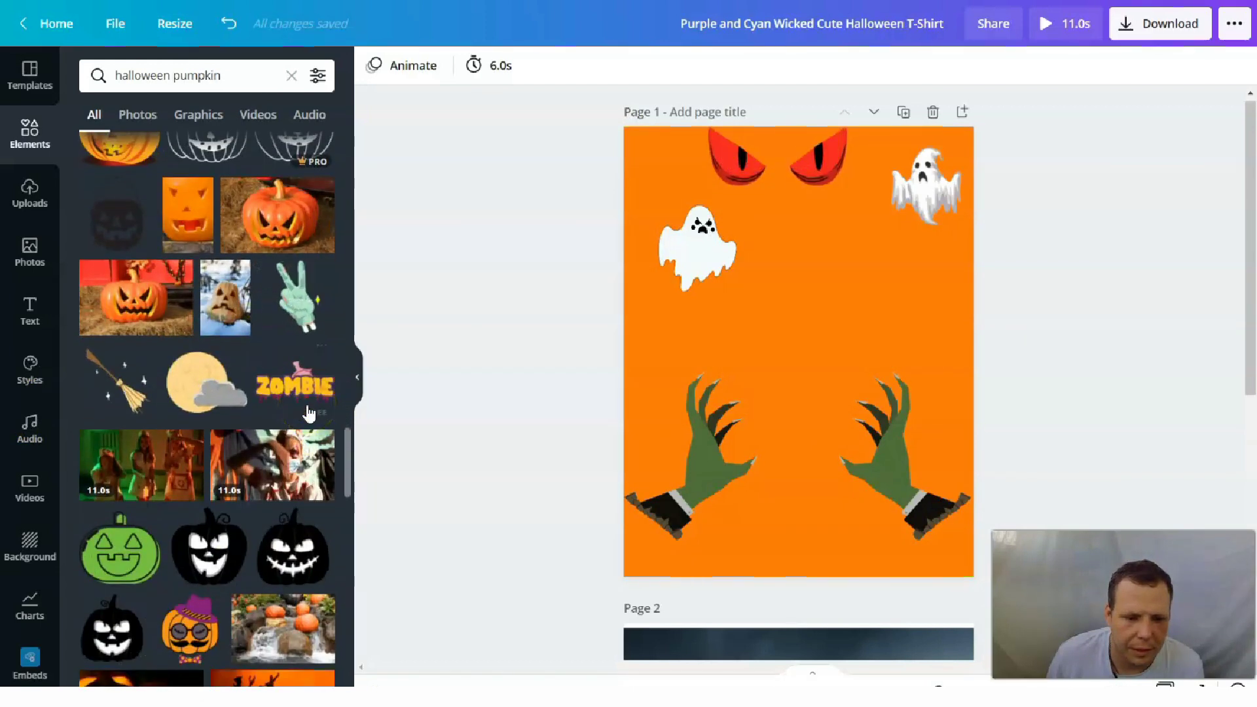
left_click_drag(208, 466, 582, 363)
left_click_drag(755, 360, 789, 335)
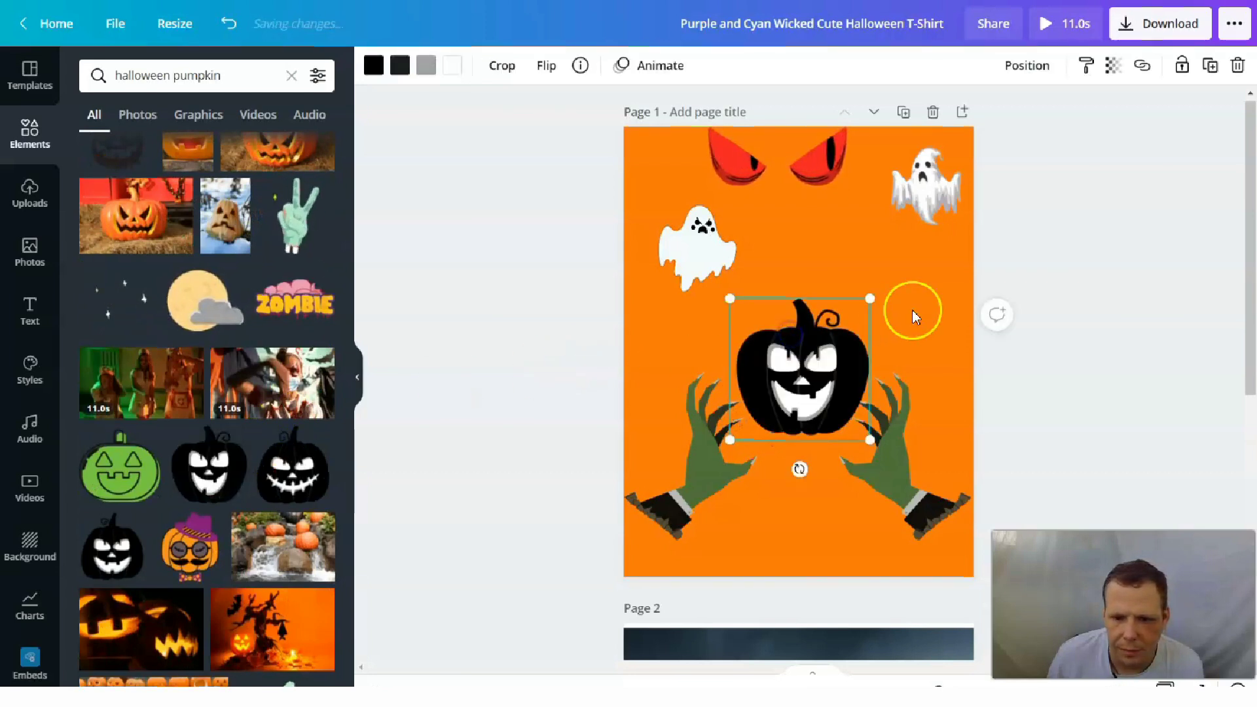
Step: Move both green hands up and inward so that they hold the black pumpkin from either side
left_click_drag(707, 457, 725, 416)
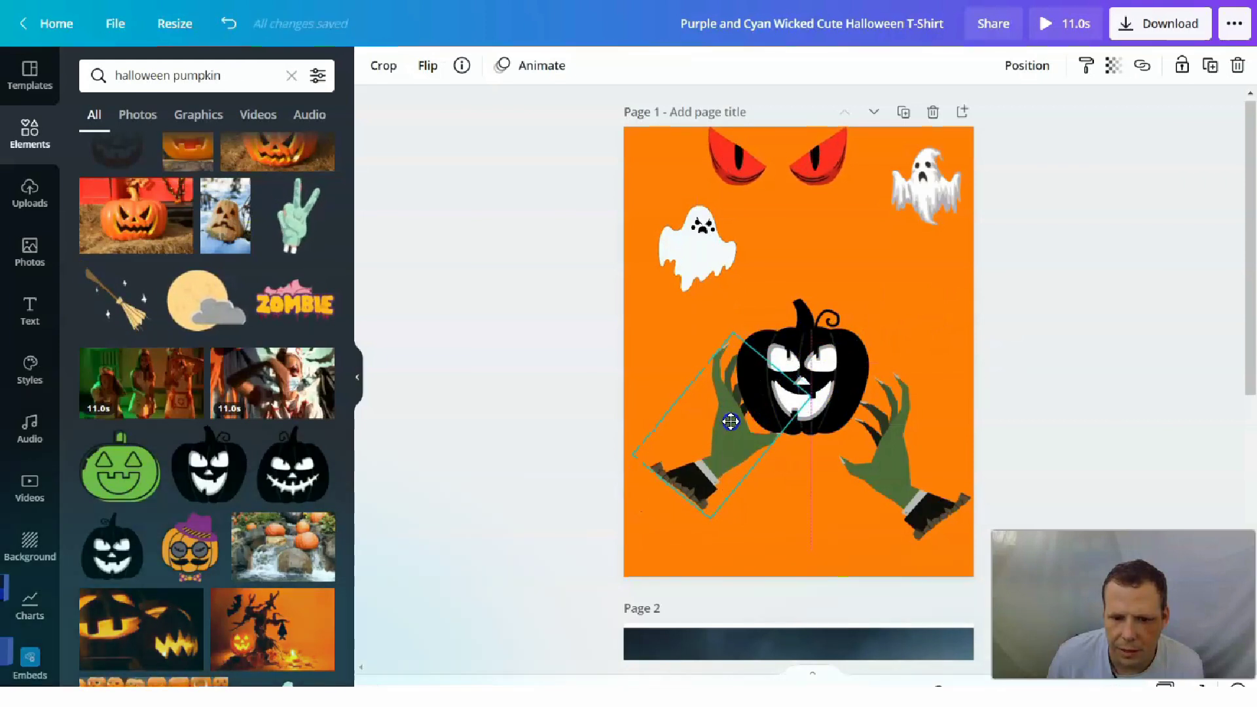
left_click(868, 459)
left_click_drag(869, 453, 861, 439)
left_click(932, 300)
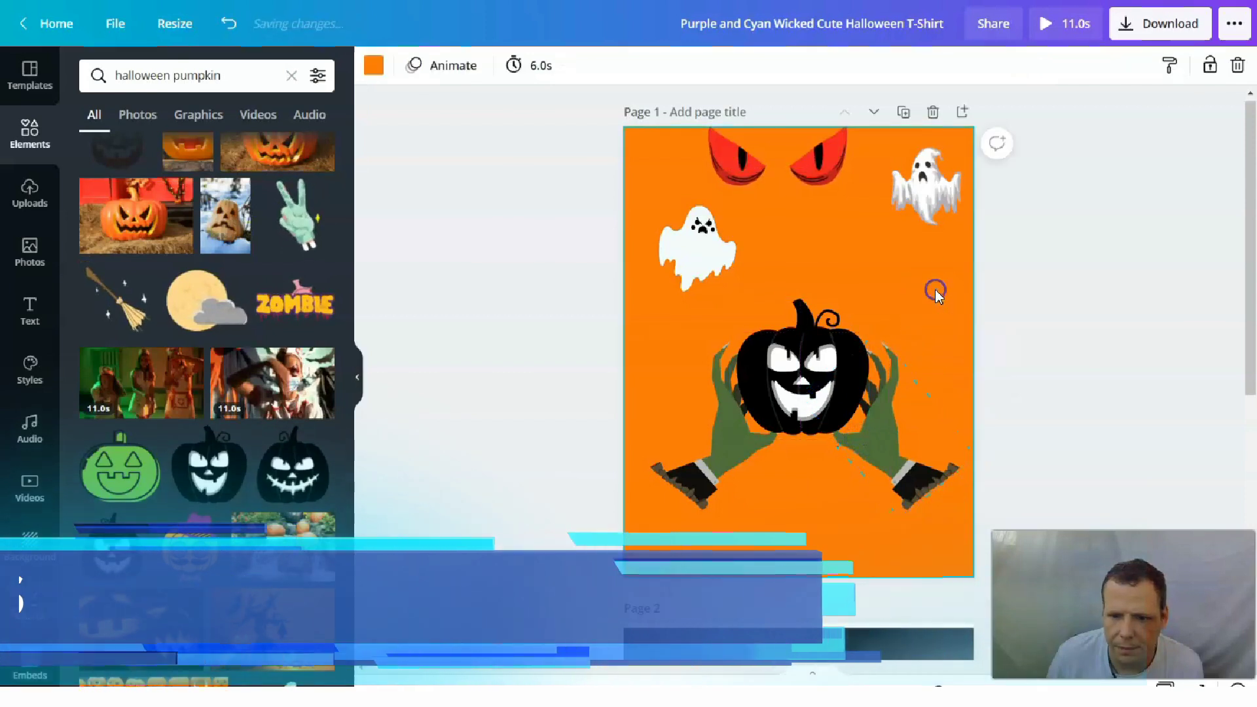
Step: Try white for the pumpkin's black body, restore black, and recolor its dark gray rib lines white
left_click(842, 419)
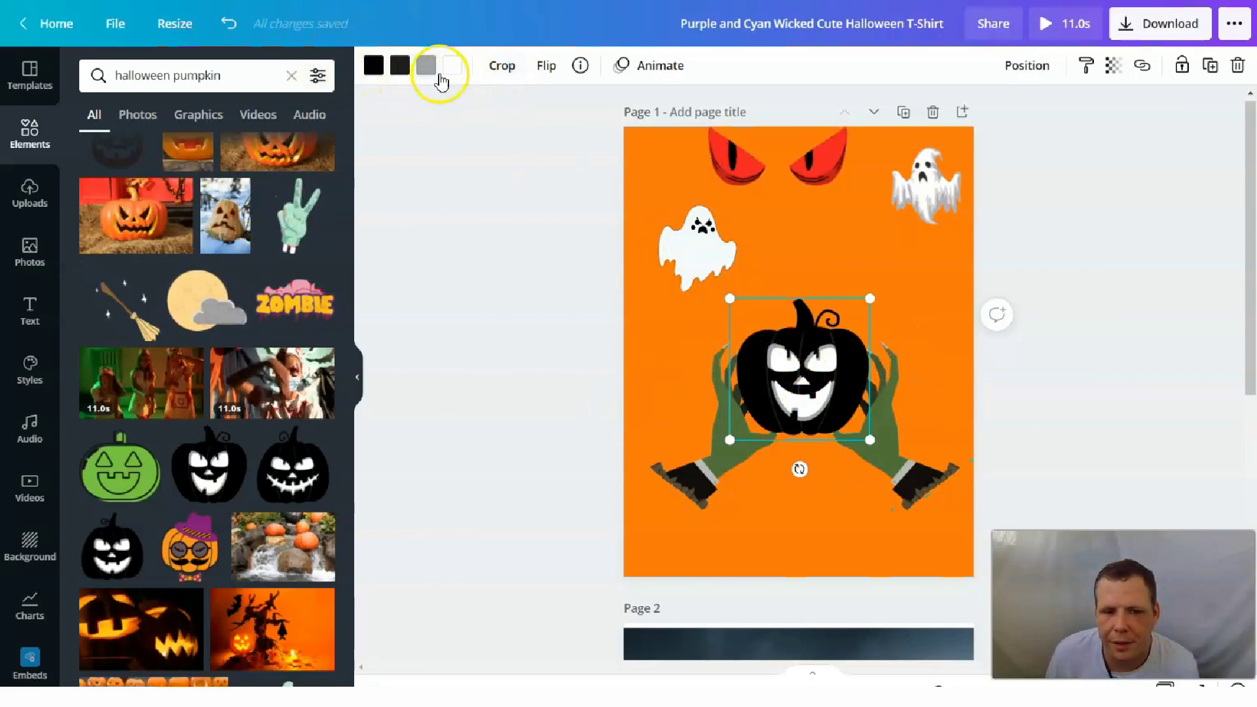
left_click(374, 67)
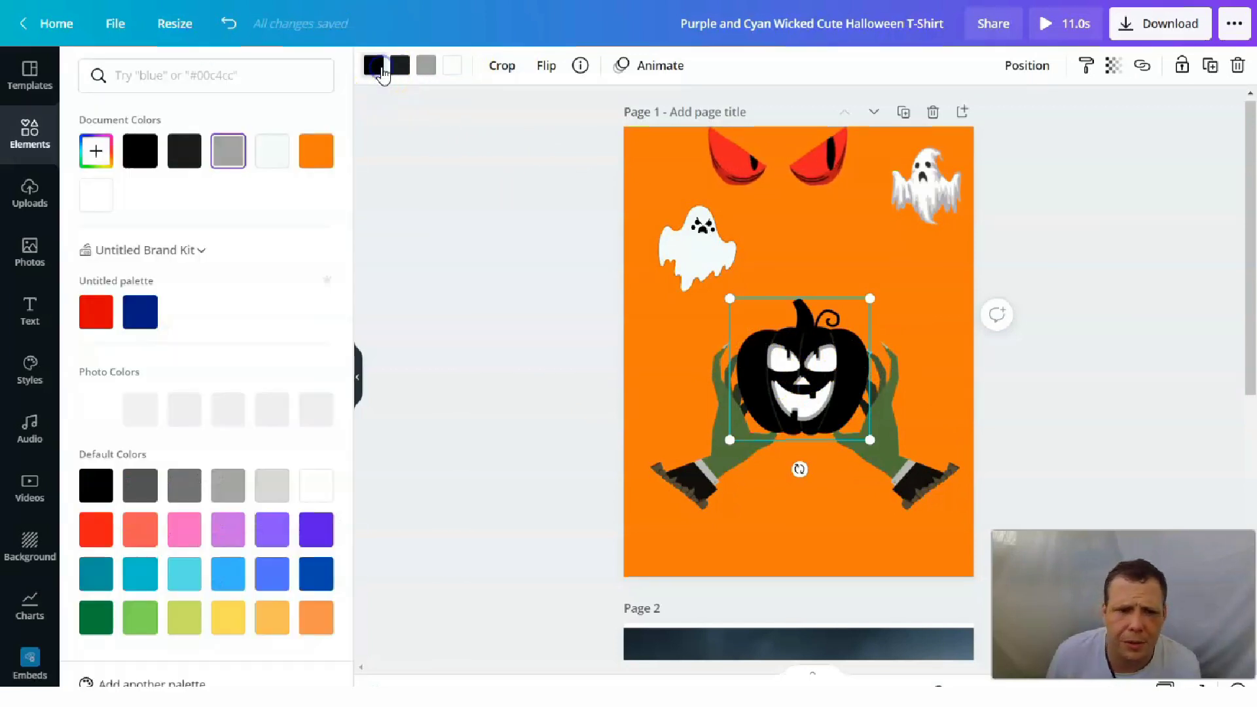
left_click(307, 160)
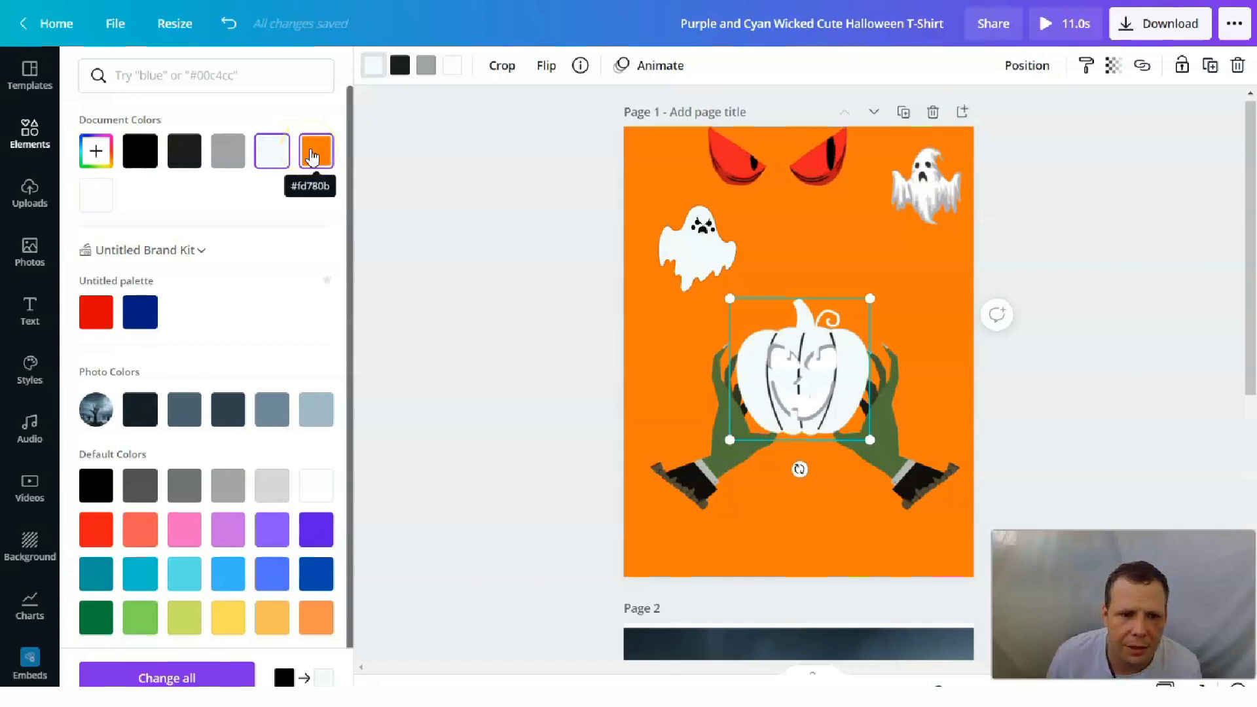
left_click(178, 149)
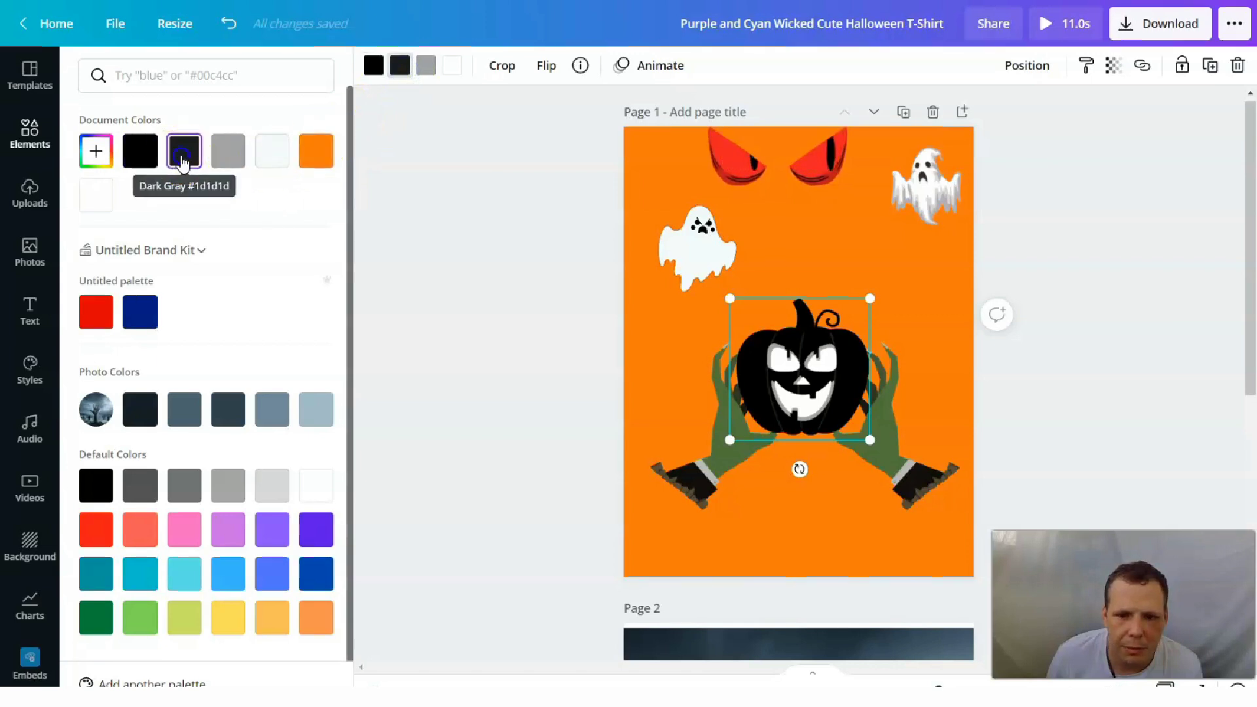
left_click(272, 152)
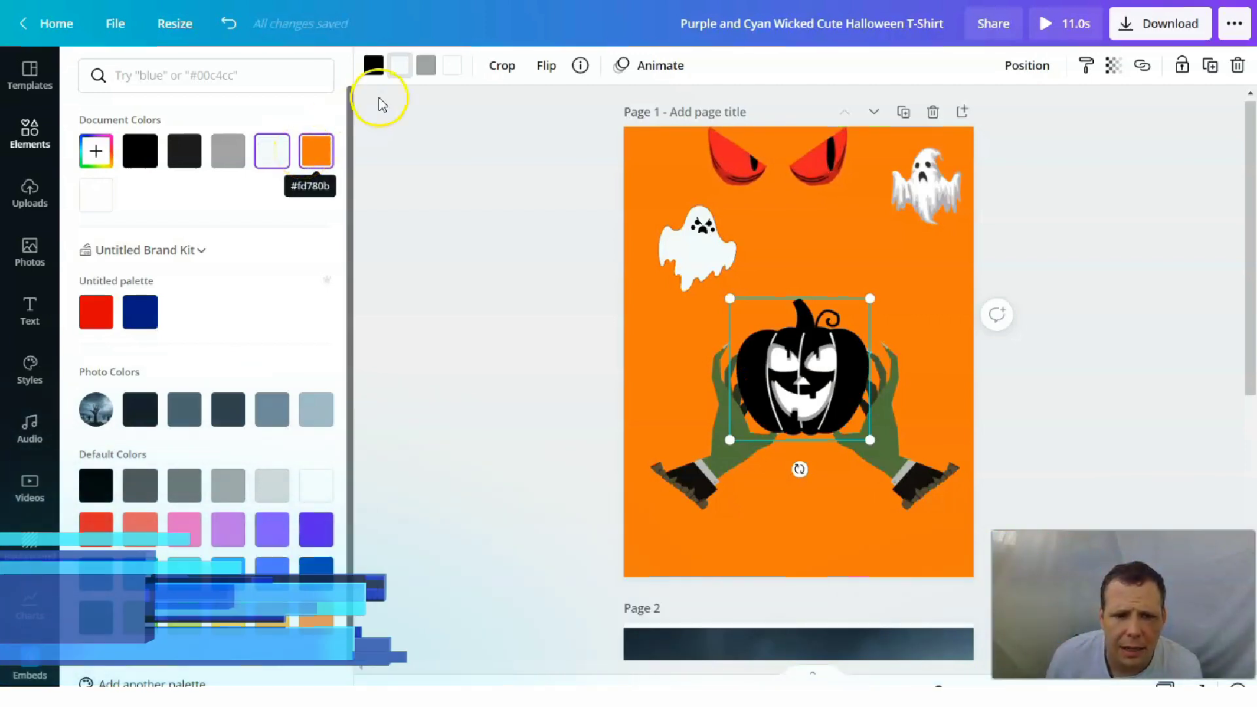
Step: Try recoloring the gray shading of the pumpkin's face orange
left_click(424, 68)
left_click(314, 169)
left_click(778, 368)
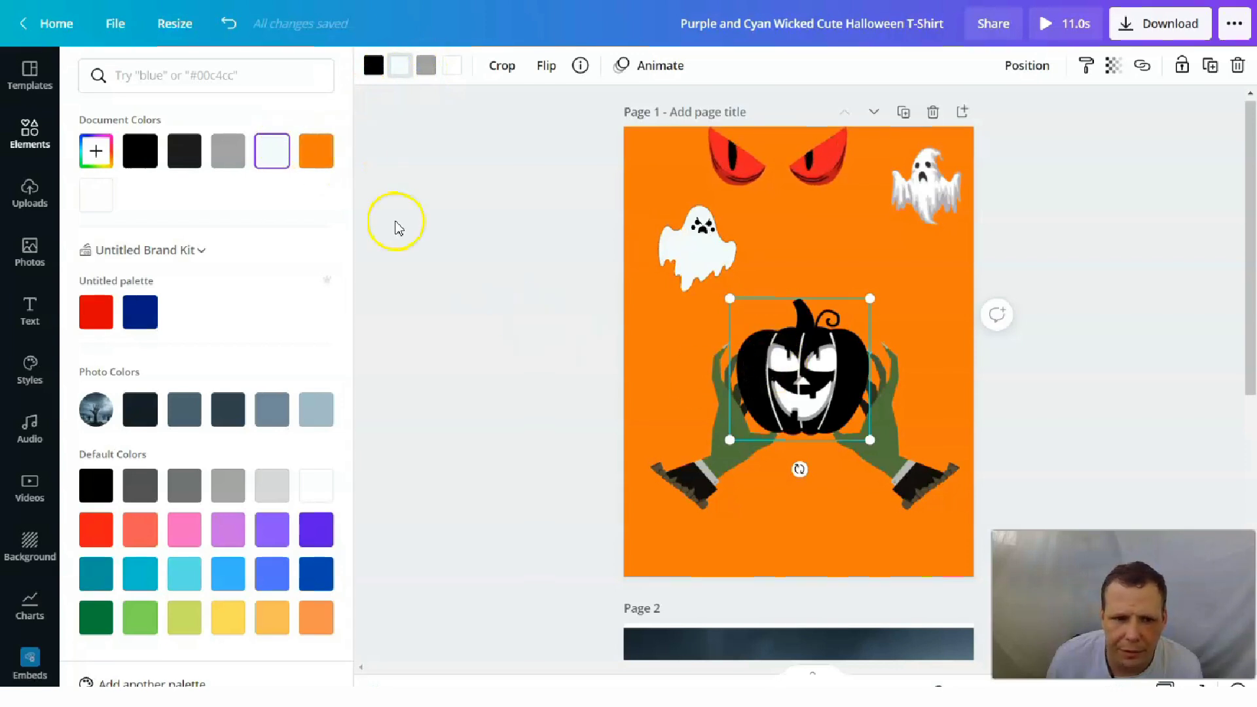
Step: Recolor the white fill of the black pumpkin's face gray
left_click(461, 64)
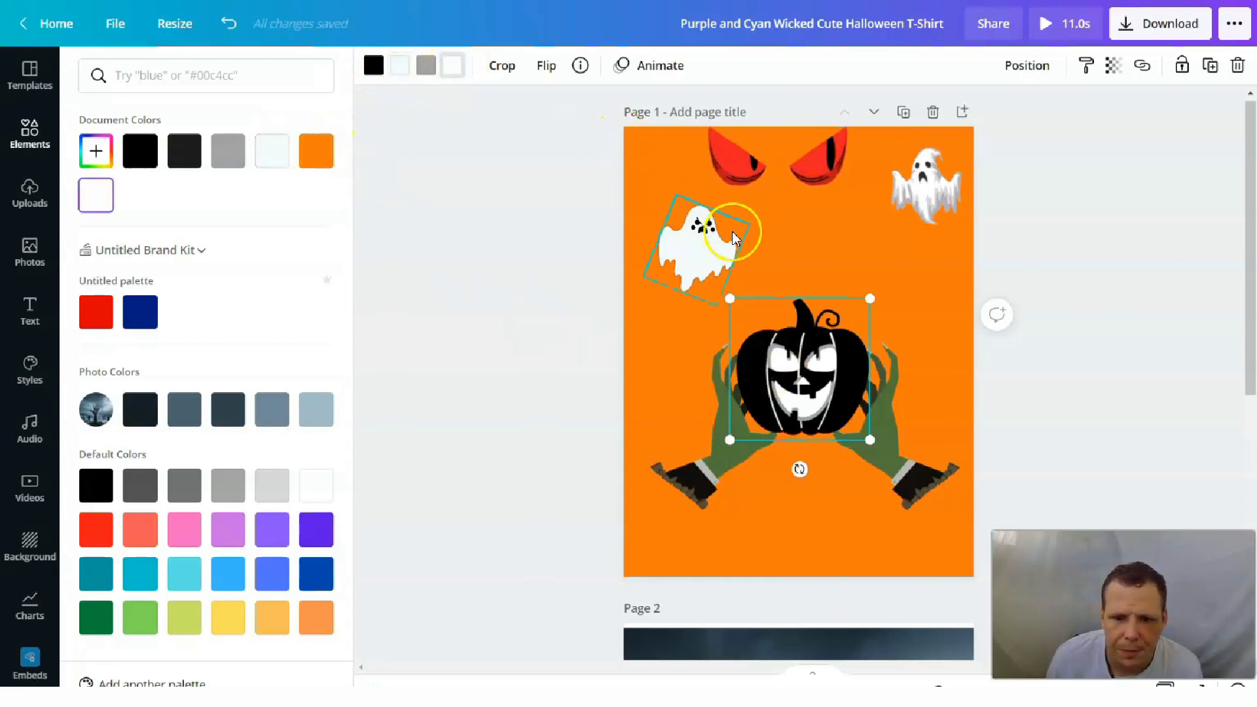
left_click(225, 156)
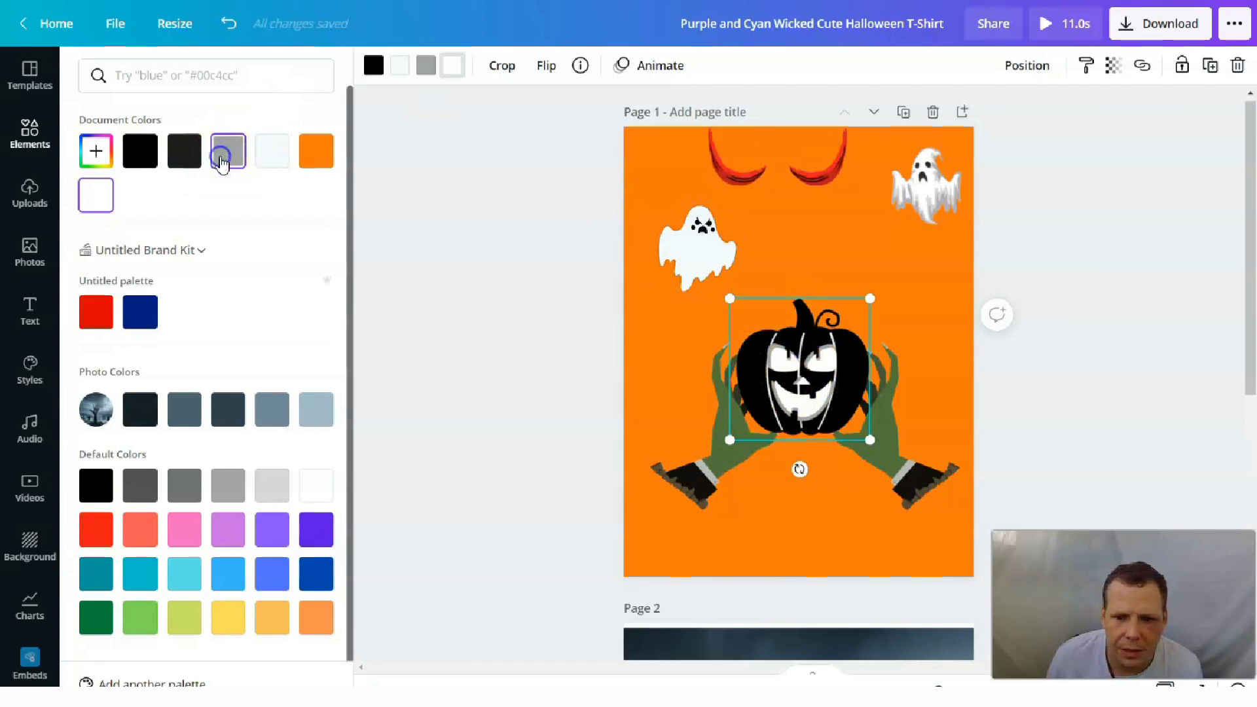
left_click(817, 357)
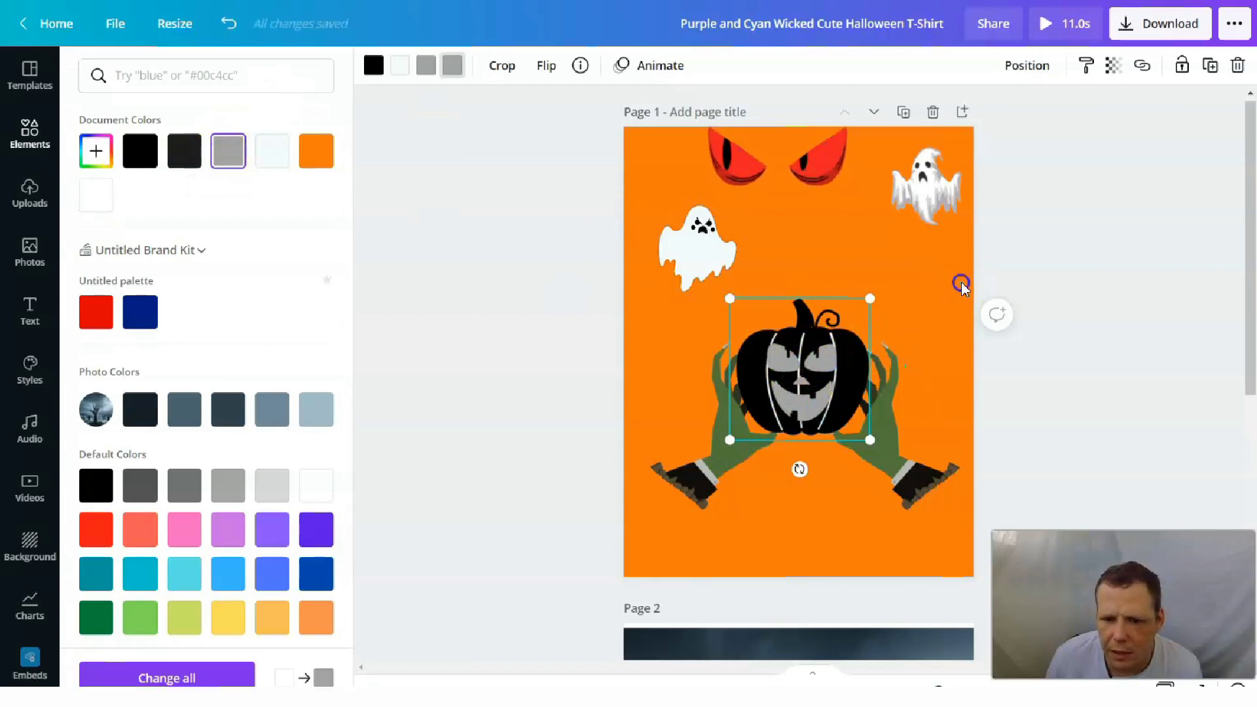
Step: Move both green hands slightly outward, away from the pumpkin's sides
left_click(944, 378)
left_click_drag(706, 414, 696, 415)
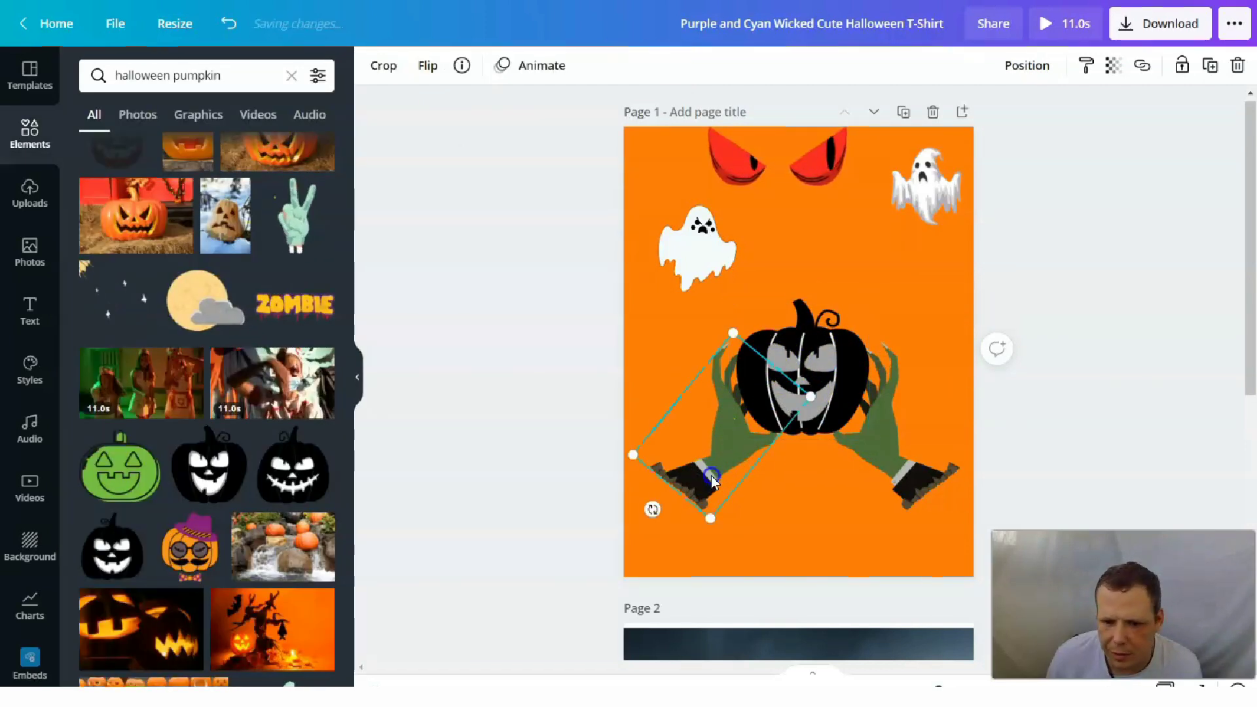
left_click_drag(887, 463, 902, 463)
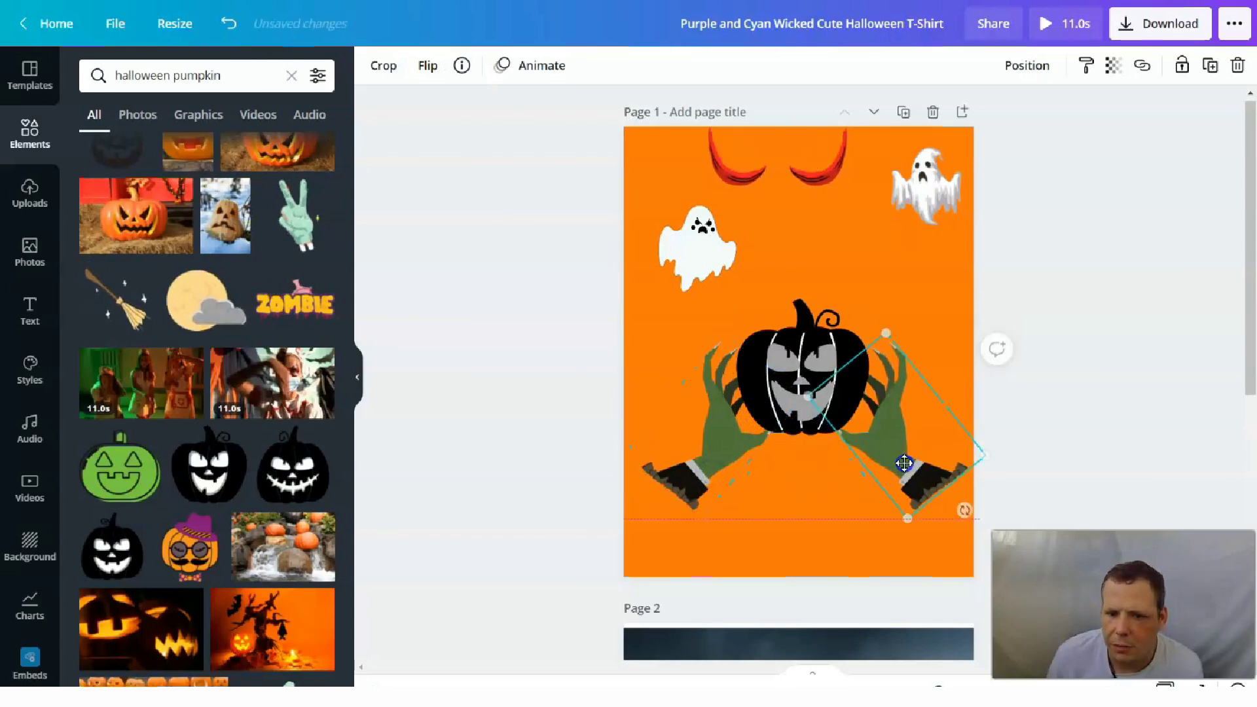
Step: Lower the red eyes and shift them rightward, and place the shaded white ghost over their middle
left_click_drag(828, 186, 864, 211)
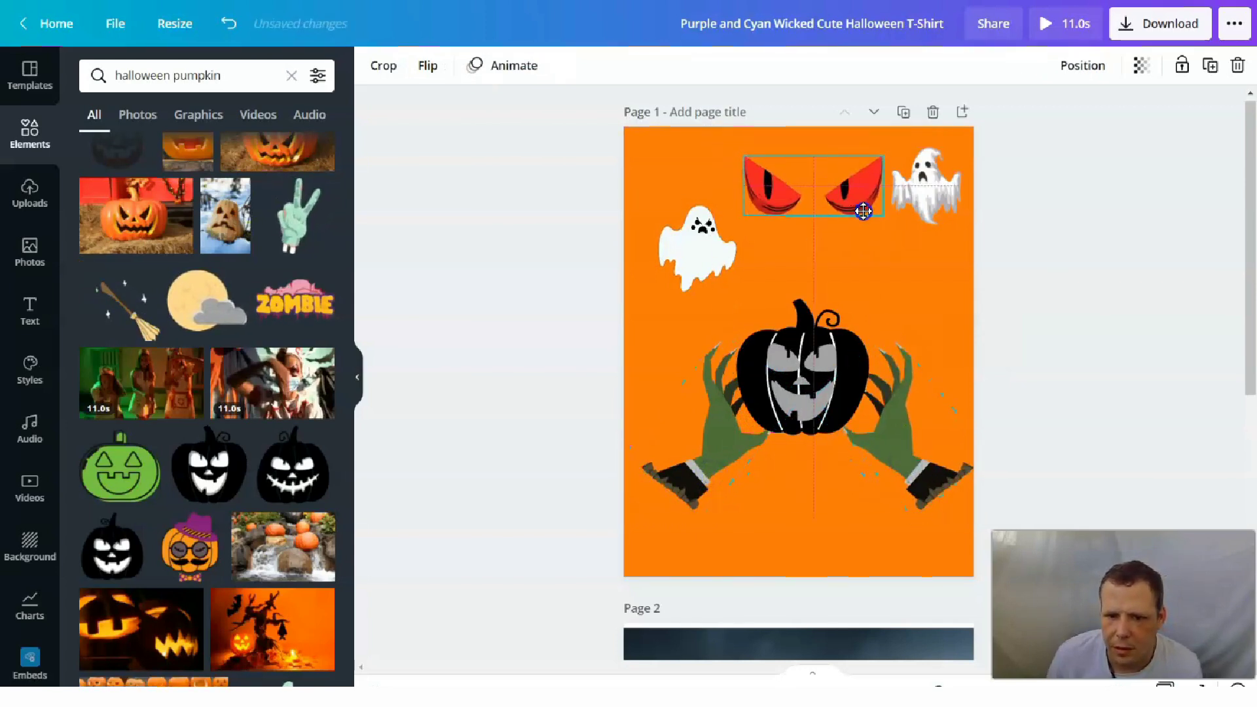
left_click_drag(946, 198, 887, 209)
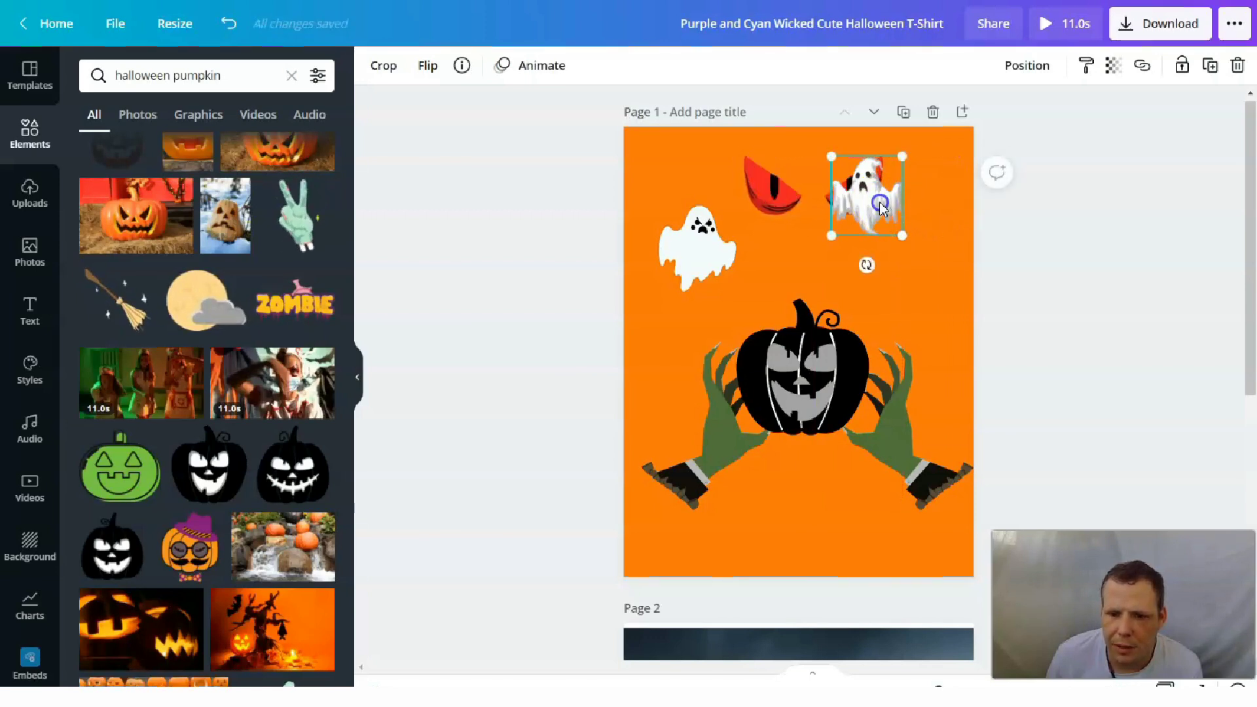
left_click_drag(875, 206, 824, 198)
Step: Bring the red eyes forward one layer and move them down onto the black pumpkin
left_click(858, 195)
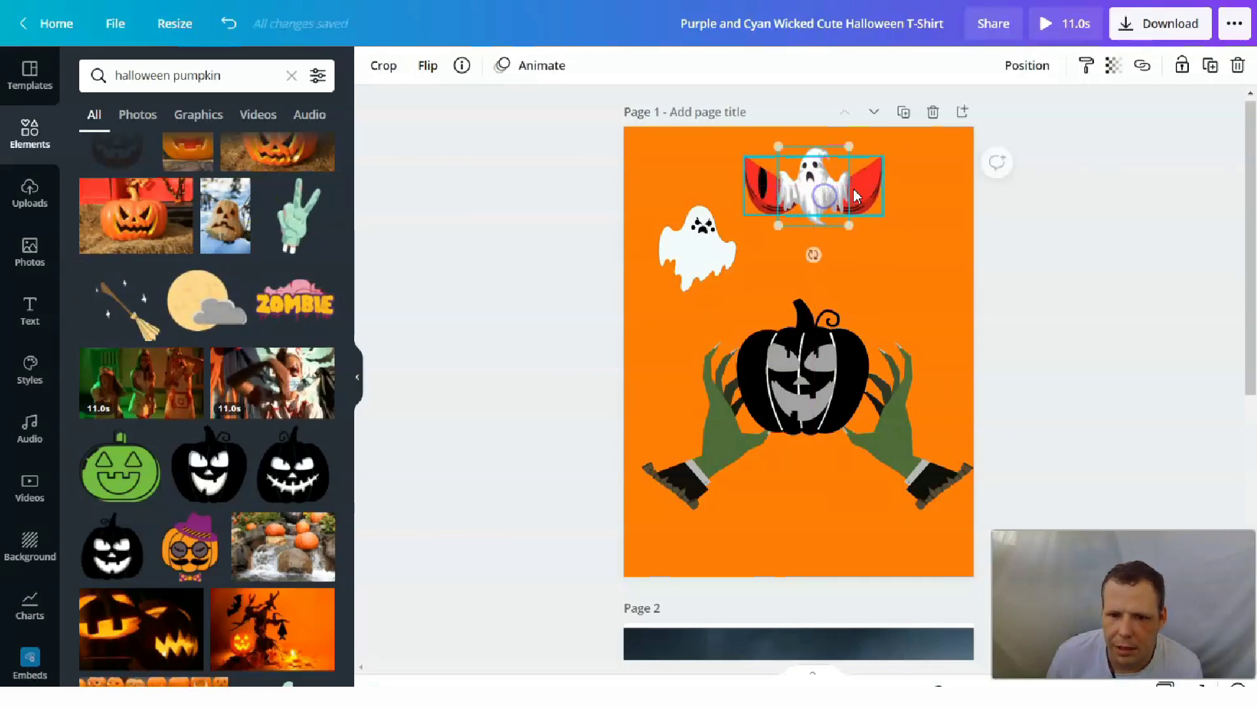
right_click(858, 195)
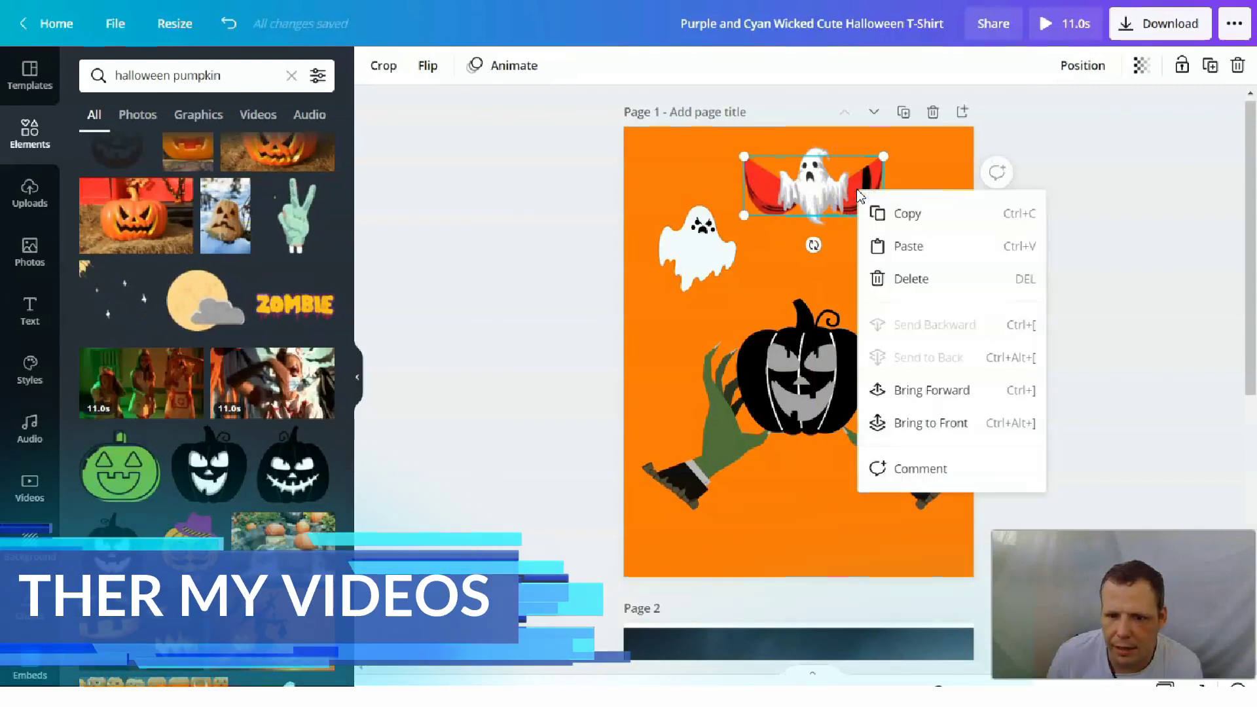
left_click(929, 392)
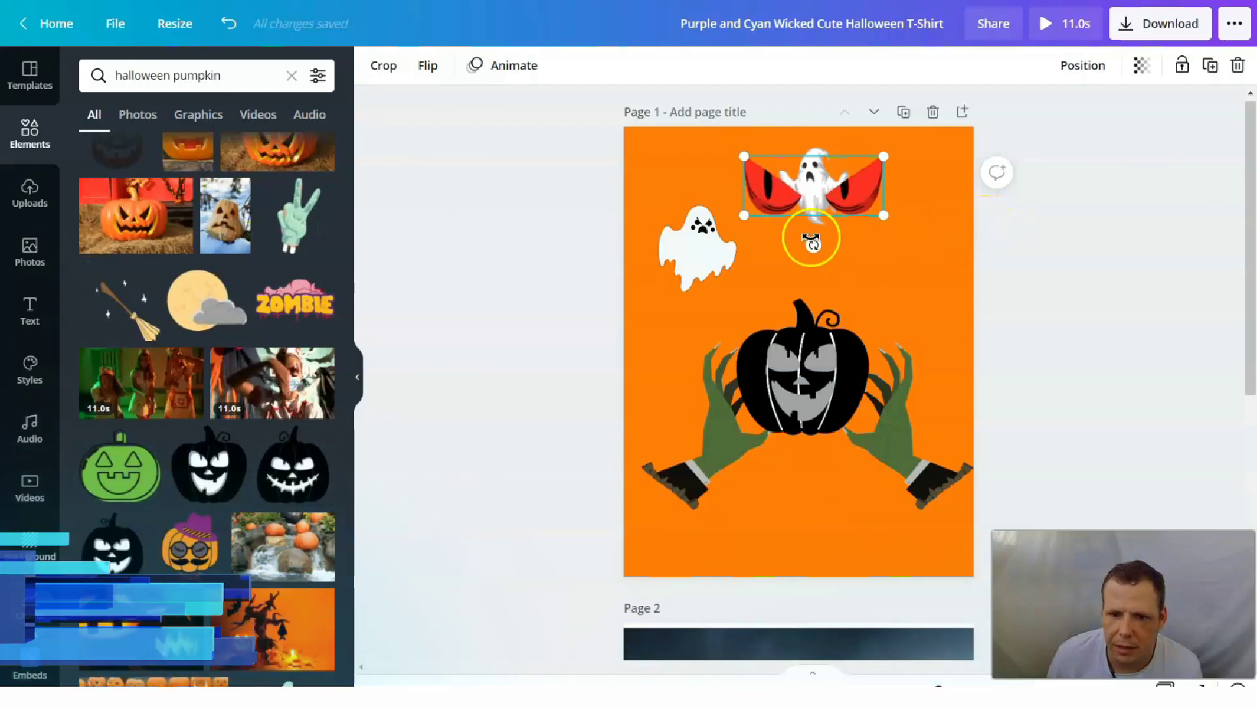
left_click_drag(859, 259, 830, 350)
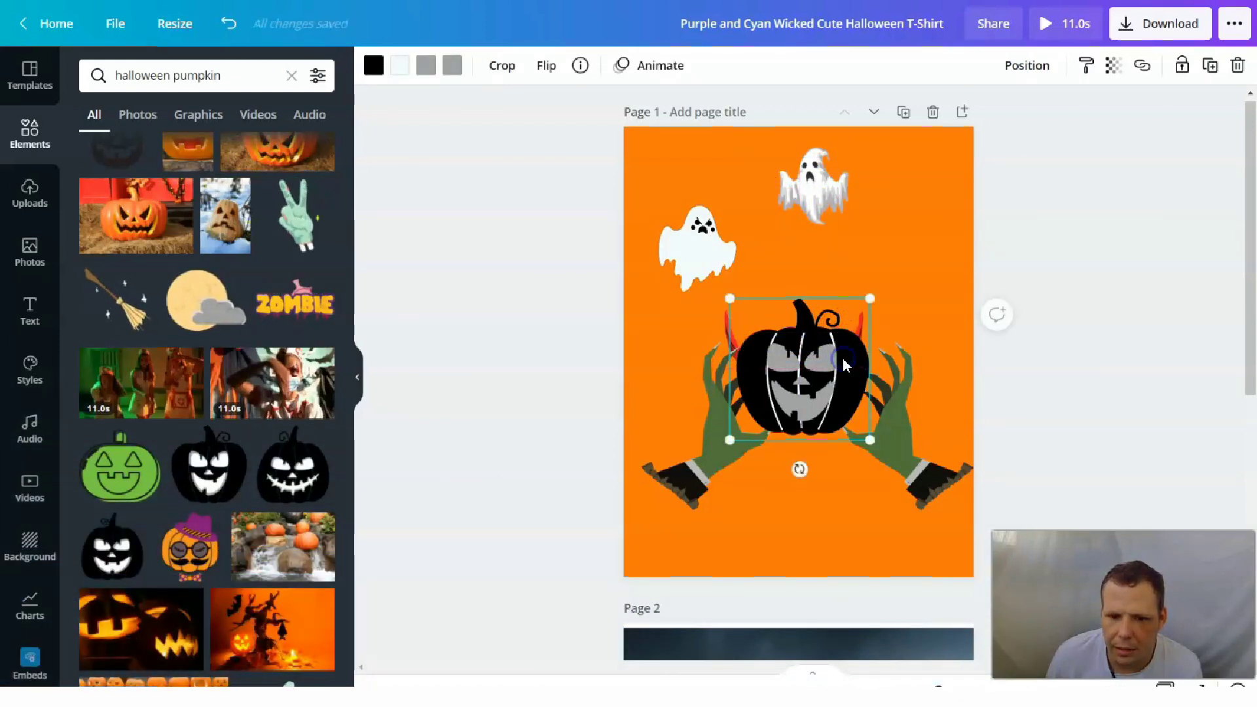
Step: Send the black pumpkin backward one layer
right_click(864, 328)
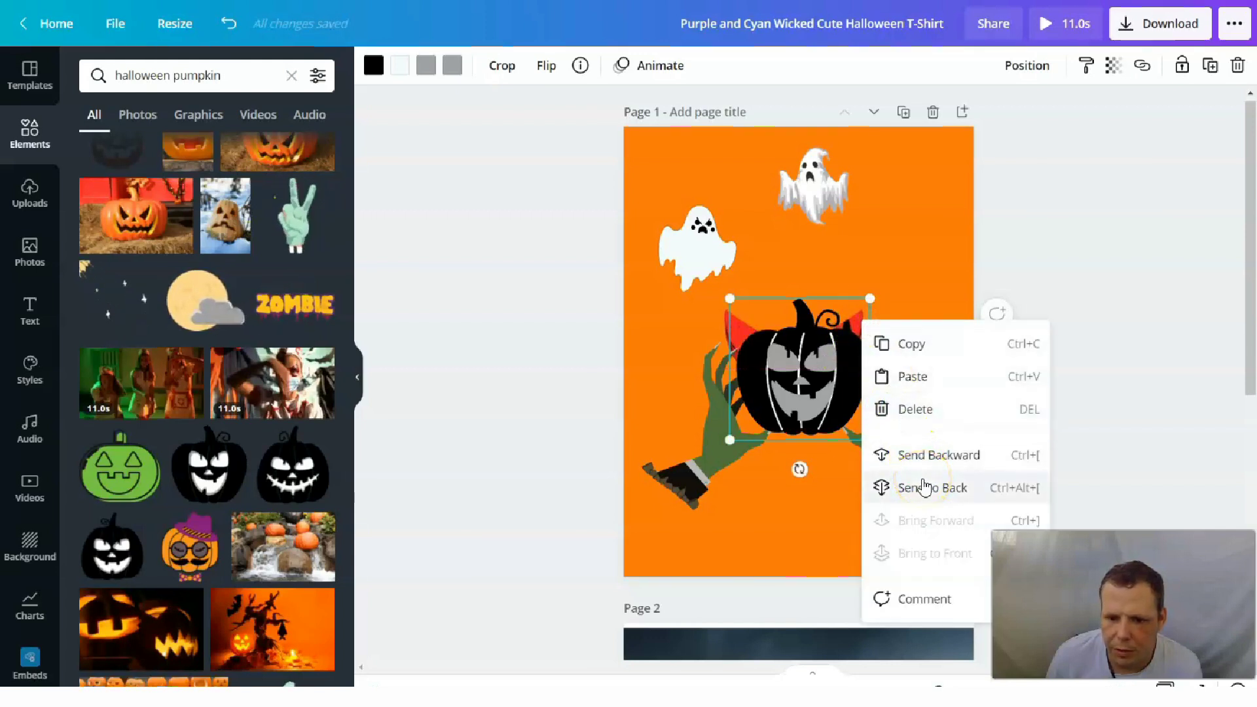
left_click(930, 458)
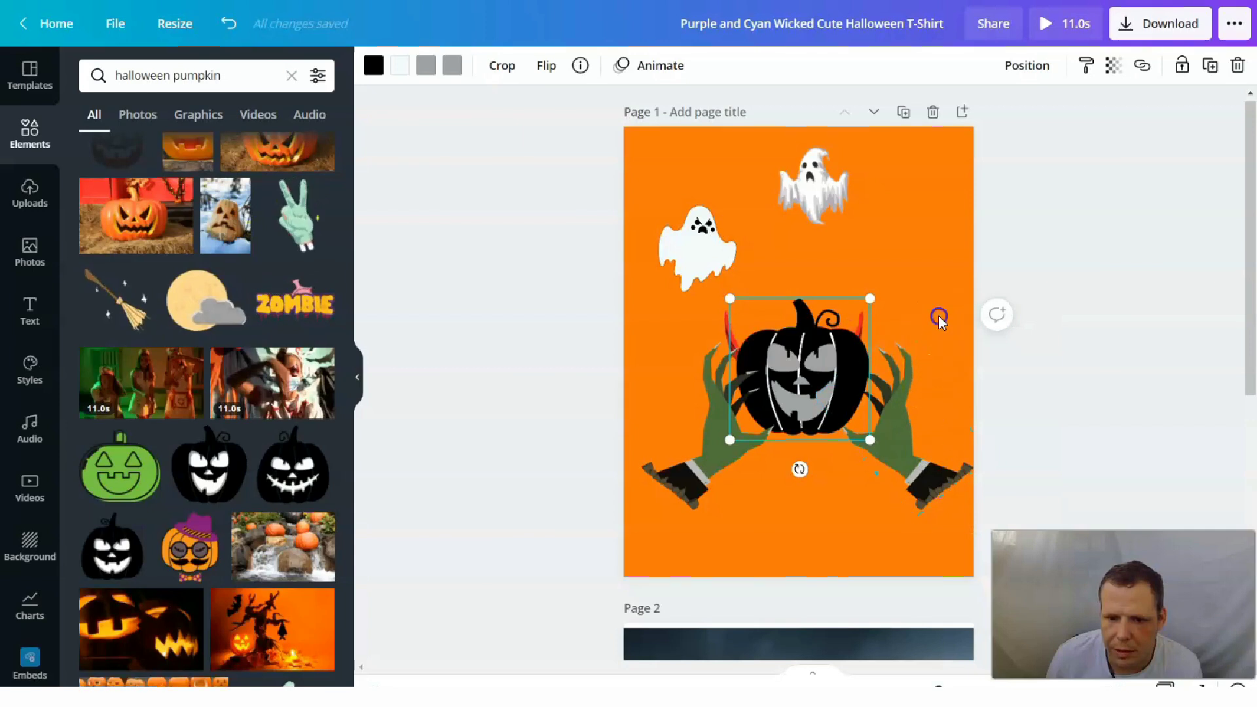
left_click(939, 319)
Step: Bring the red eyes forward in front of the pumpkin, and shrink and fit them over the pumpkin's carved eyes
left_click(724, 328)
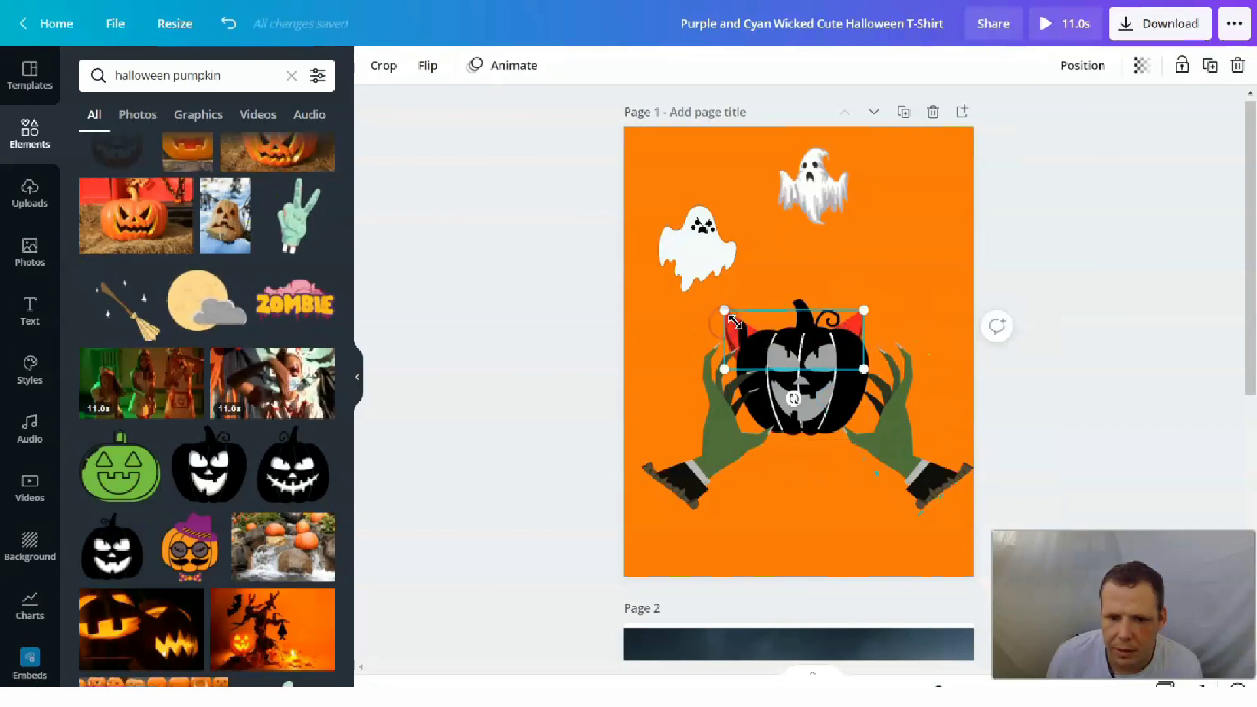
right_click(739, 322)
left_click(821, 521)
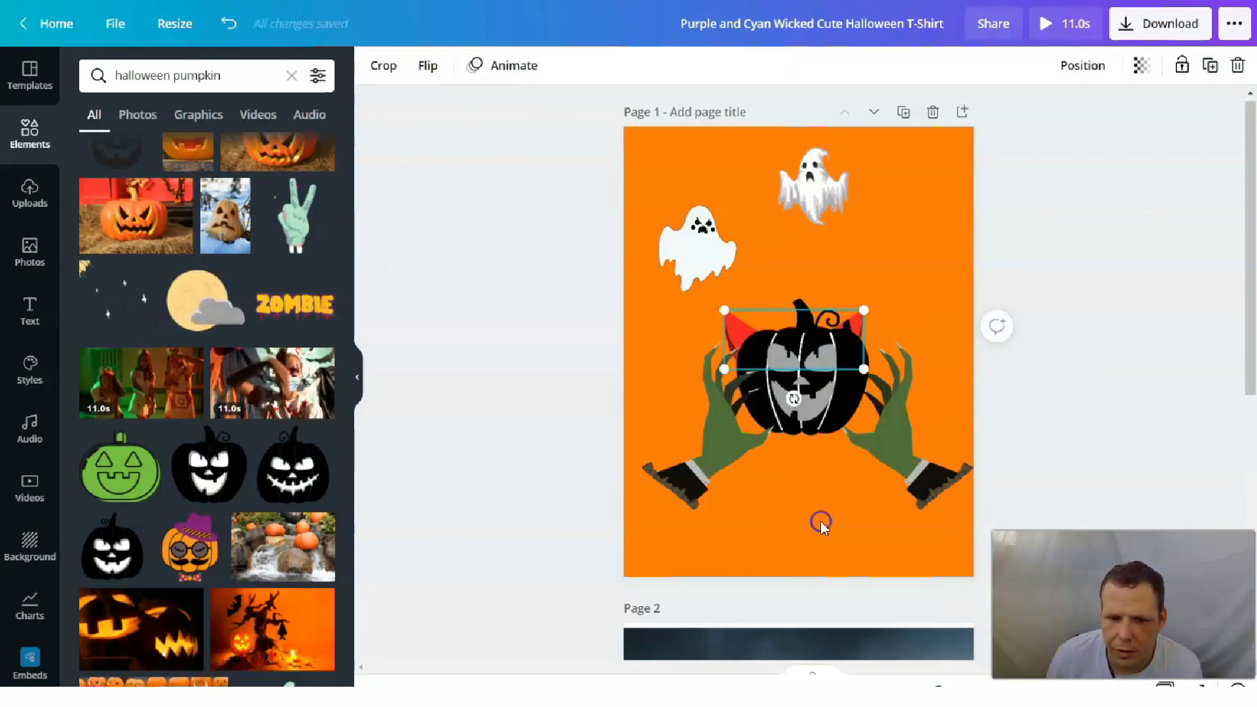
right_click(727, 320)
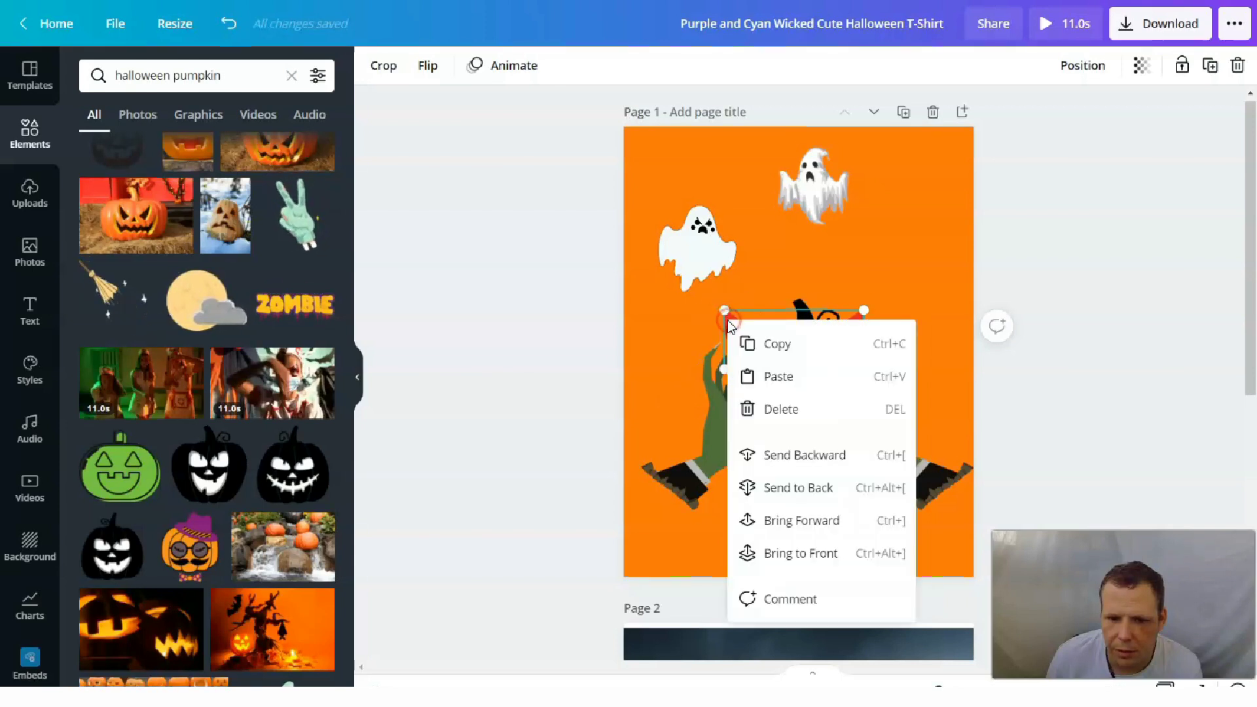
left_click(778, 519)
mouse_move(843, 358)
left_mouse_down()
mouse_move(849, 333)
mouse_move(816, 357)
mouse_move(833, 357)
left_mouse_up()
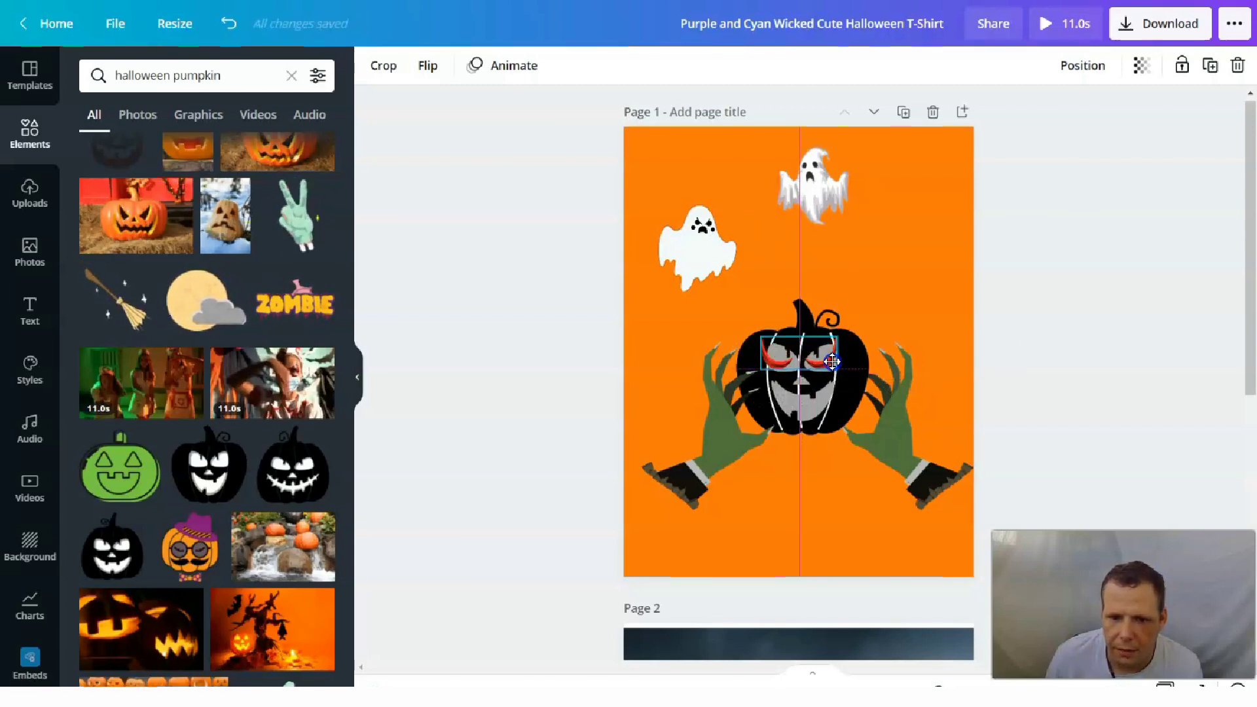
left_click(834, 362)
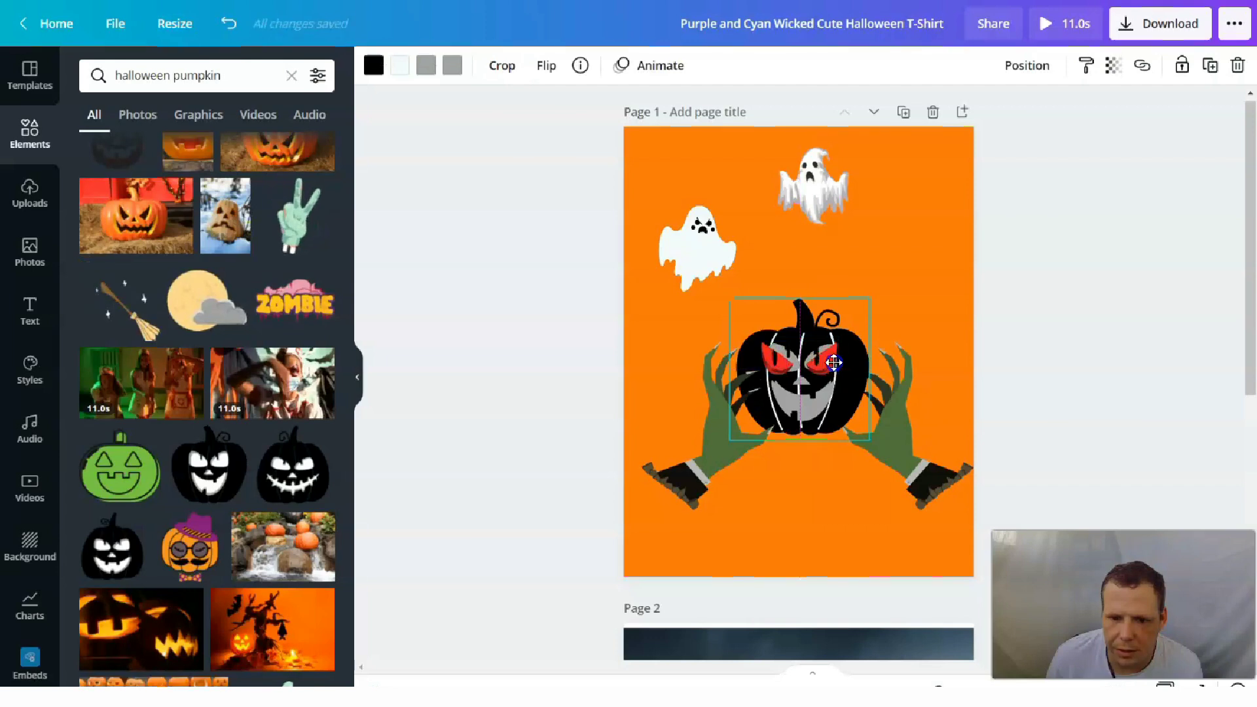
Step: Recolor the pumpkin's shading, rib lines and face fill black, and adjust the red eyes on the plain pumpkin
left_click(835, 362)
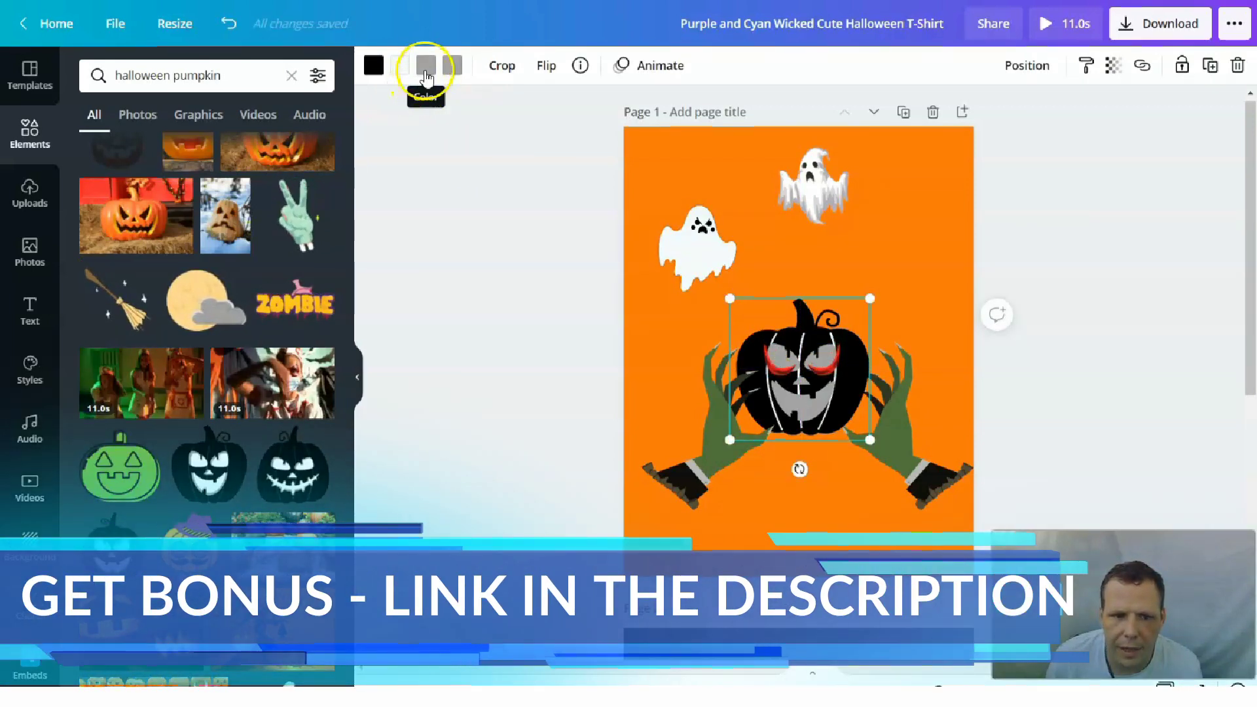
left_click(427, 65)
left_click(196, 167)
left_click(148, 156)
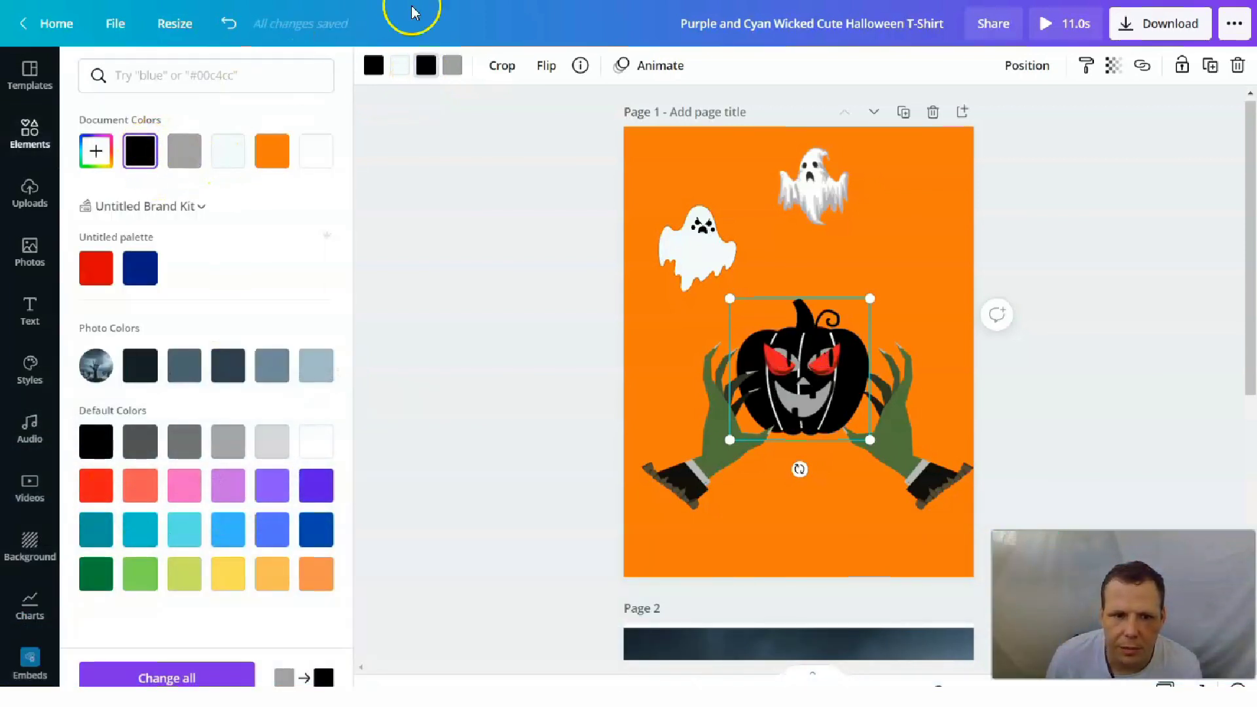
left_click(399, 66)
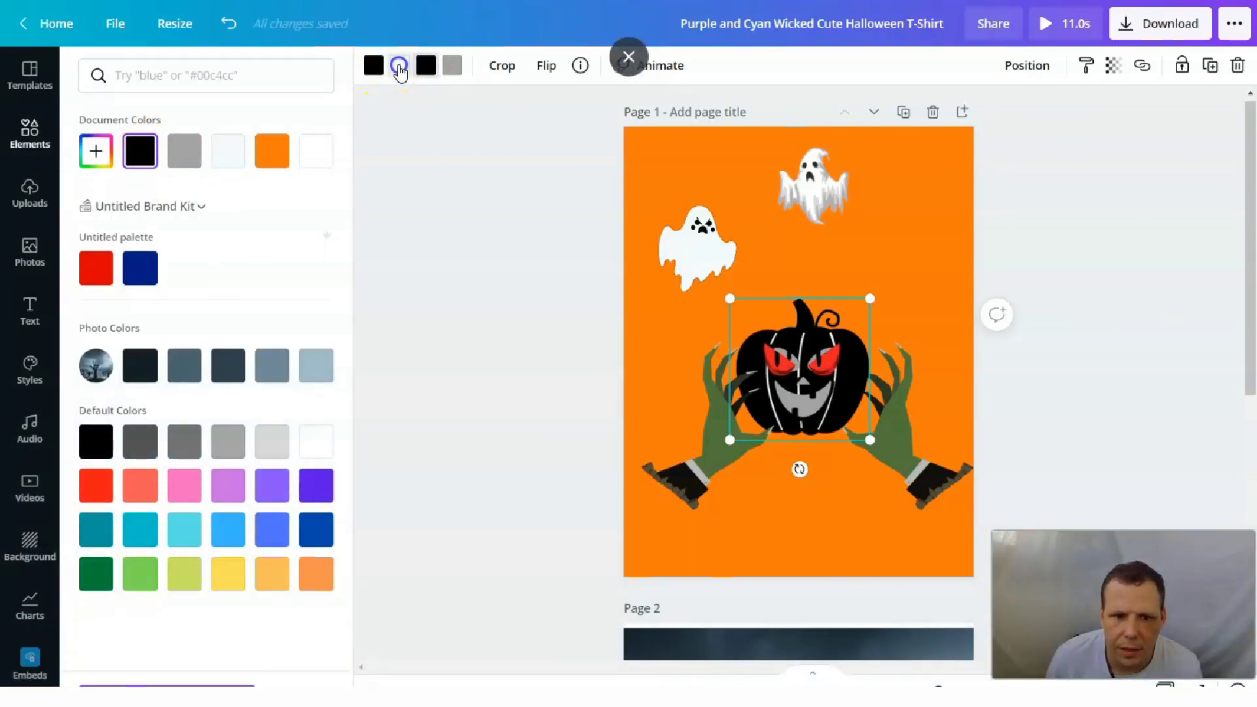
left_click(143, 162)
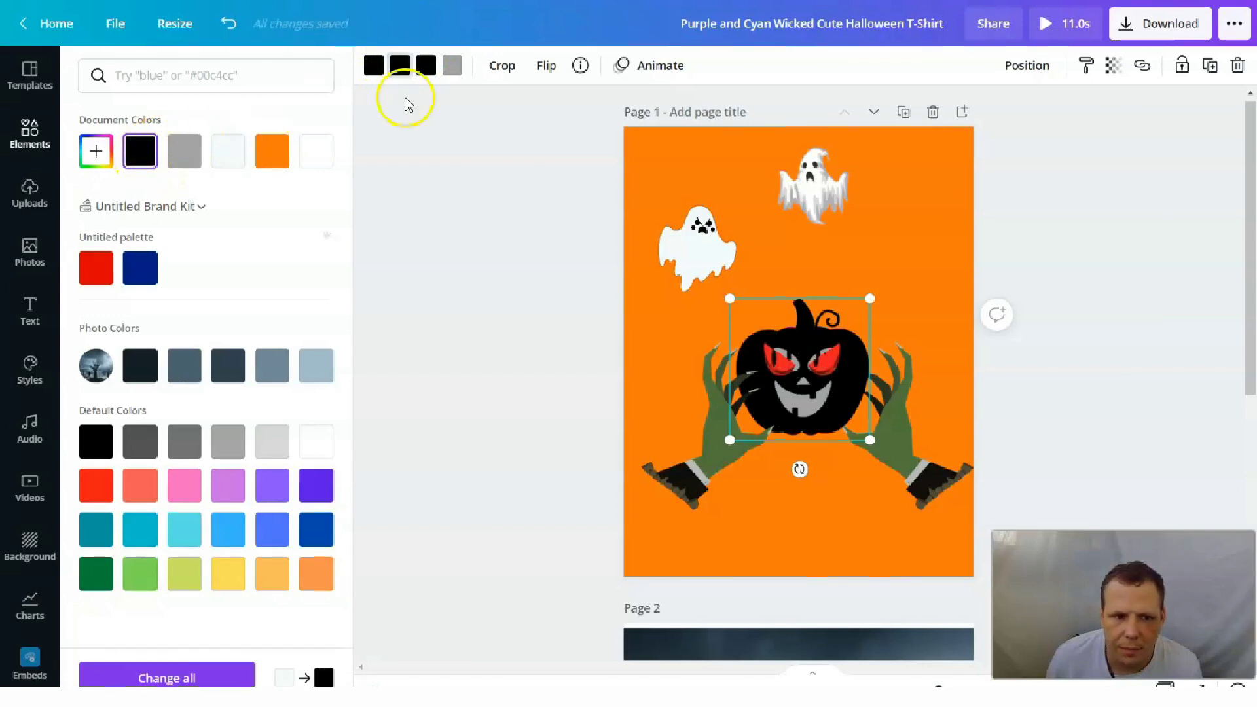
left_click(452, 67)
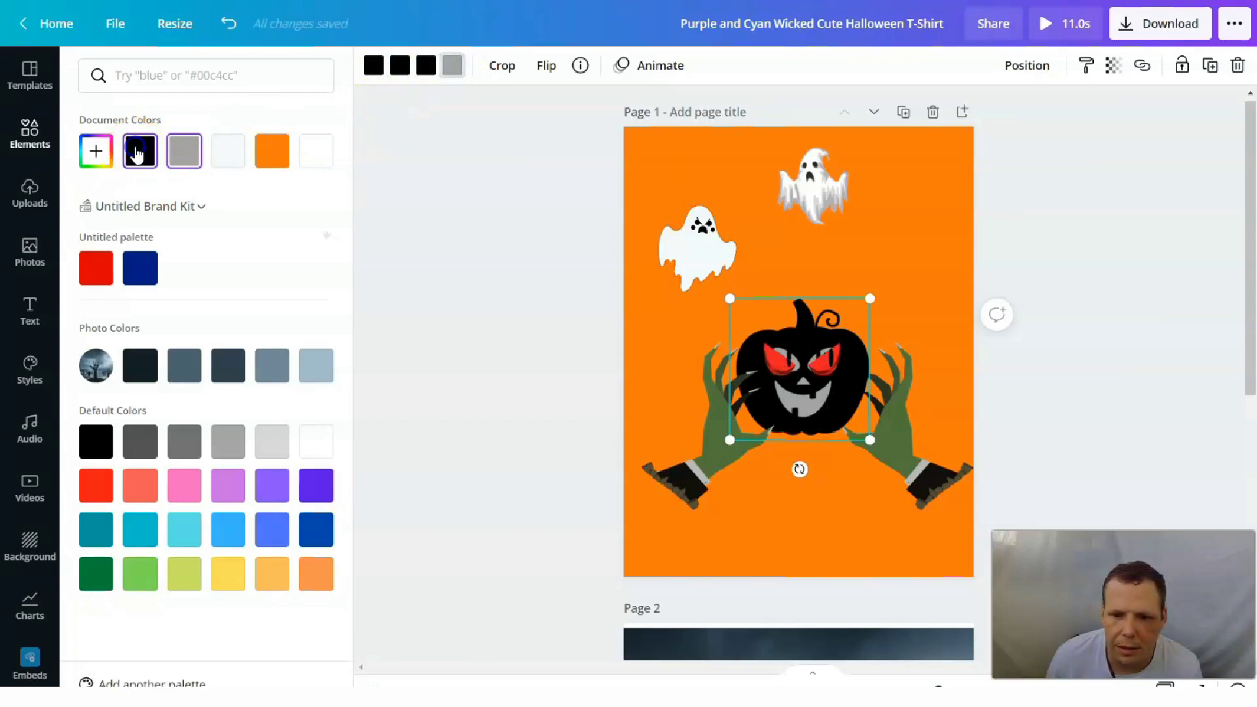
left_click(839, 359)
mouse_move(841, 368)
left_mouse_down()
mouse_move(829, 429)
mouse_move(711, 449)
mouse_move(830, 354)
left_mouse_up()
Step: Send the left green hand to the back and shift the red eyes to the right side of the pumpkin
left_click(726, 400)
right_click(726, 400)
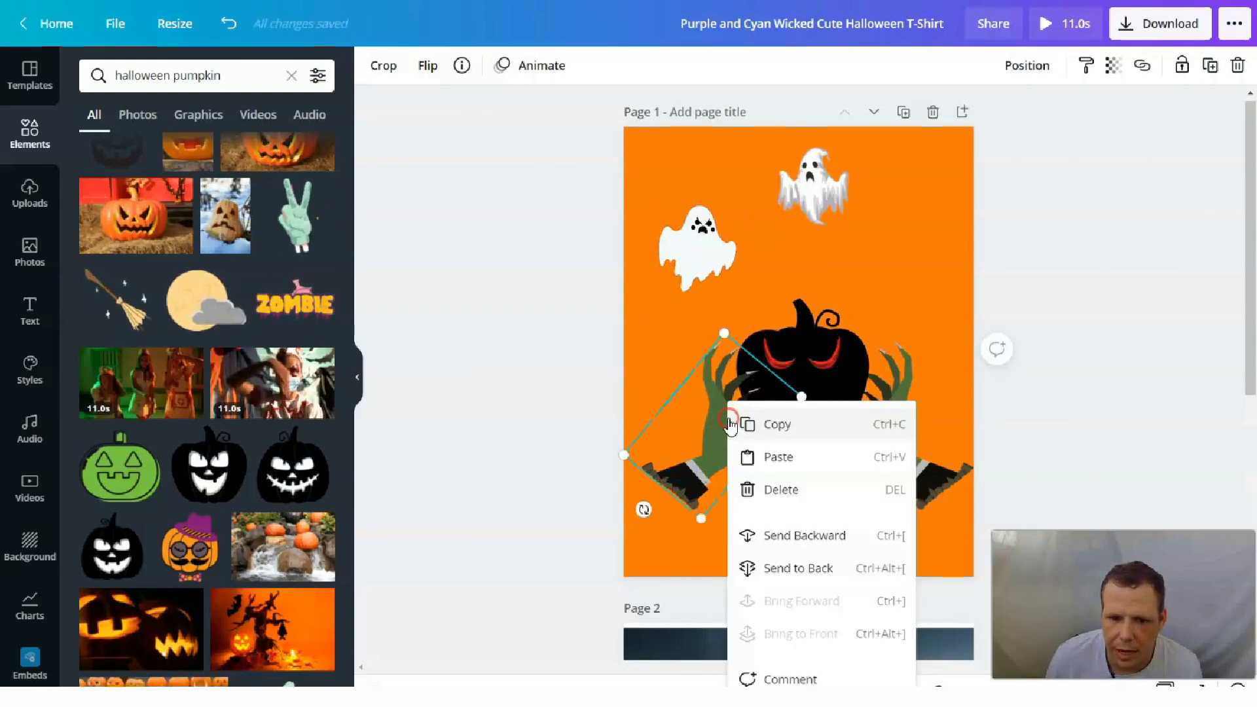
left_click(786, 570)
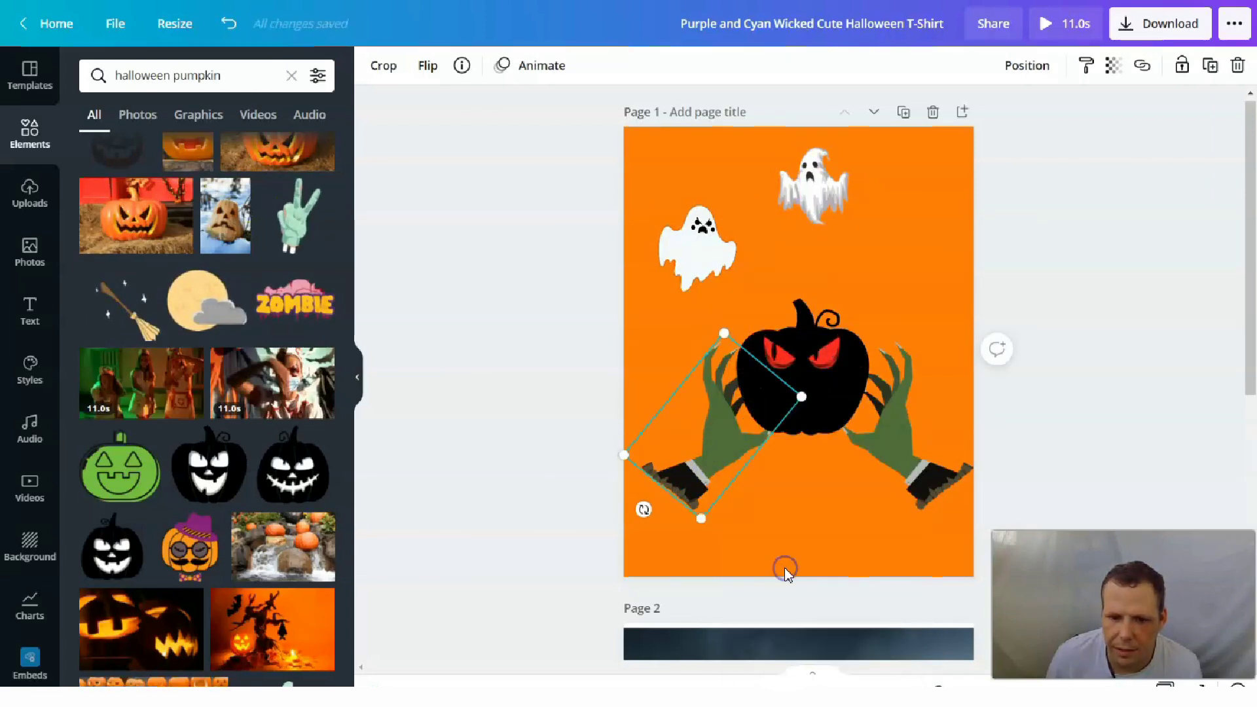
left_click_drag(826, 361, 856, 364)
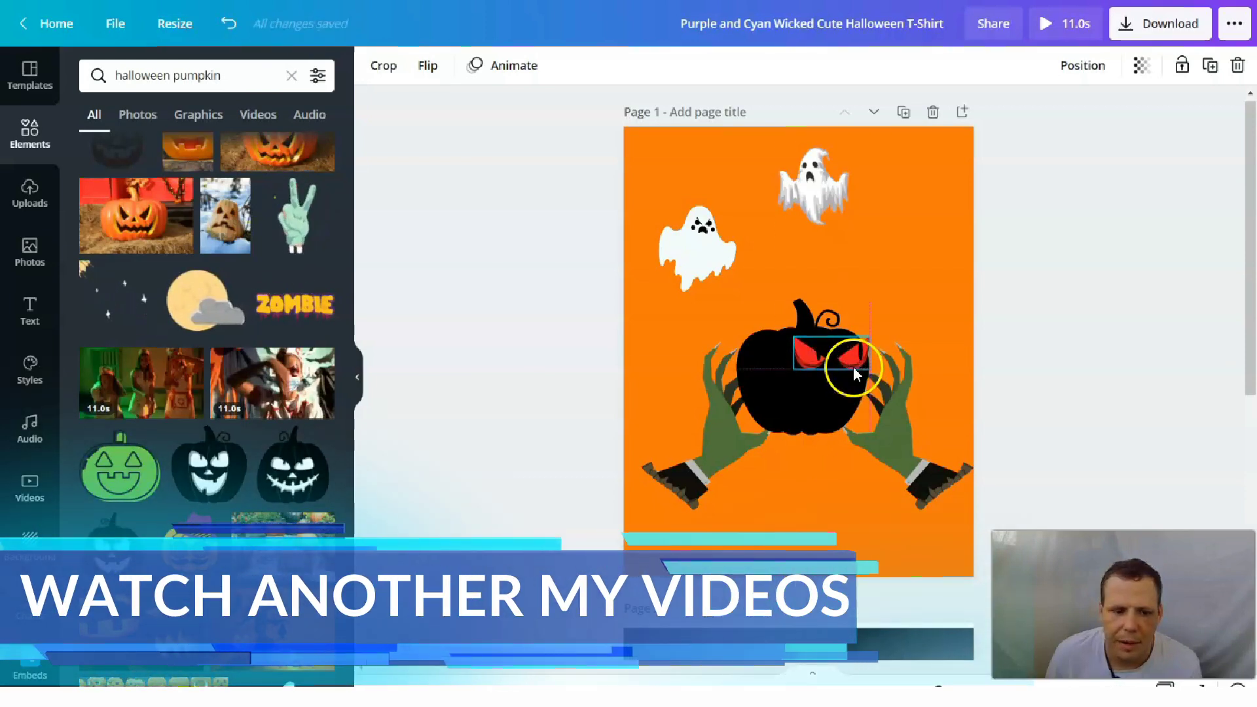
Step: Search the elements for "halloween mouth" and look through the results for a mouth that suits the pumpkin
left_click(259, 85)
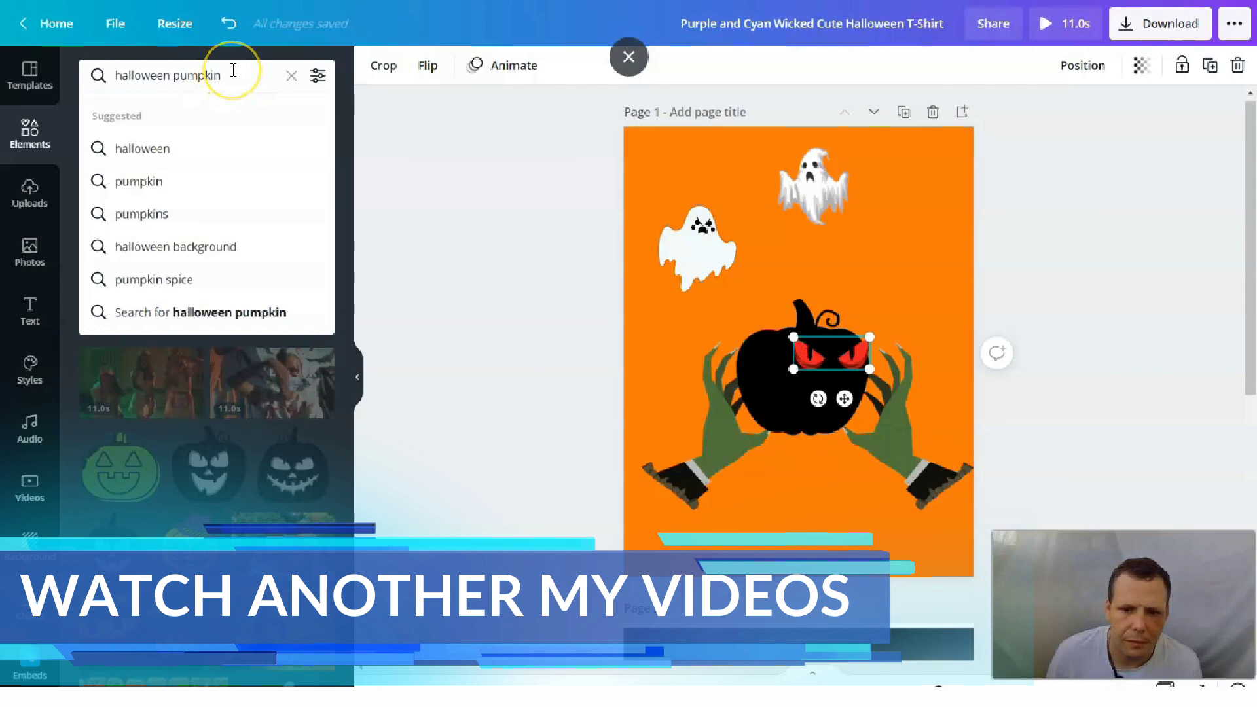
key("BackSpace")
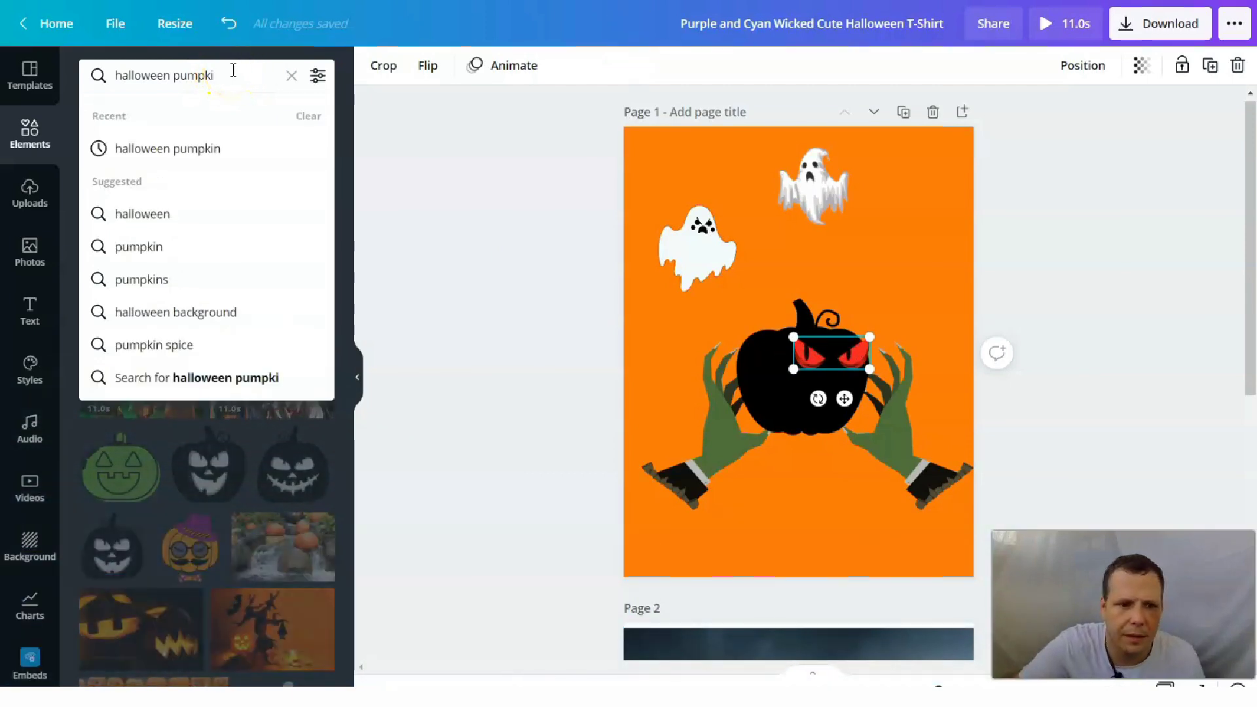
key("BackSpace")
type("mouth")
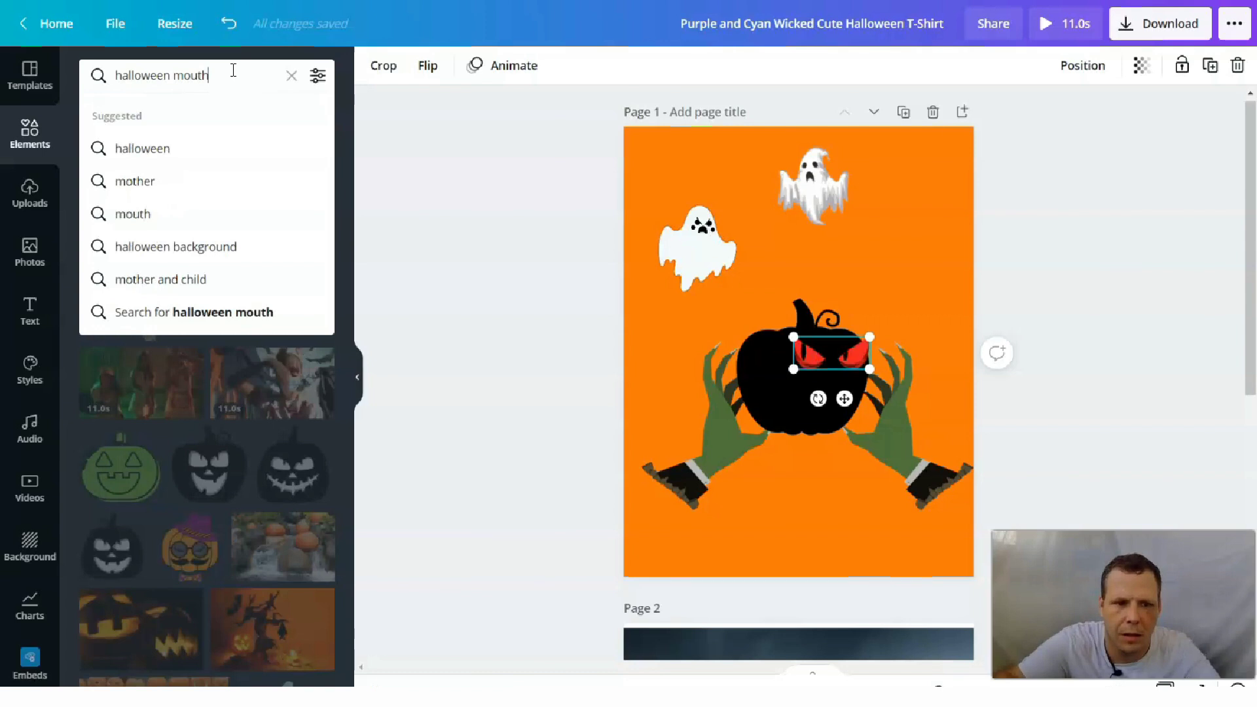
key("Return")
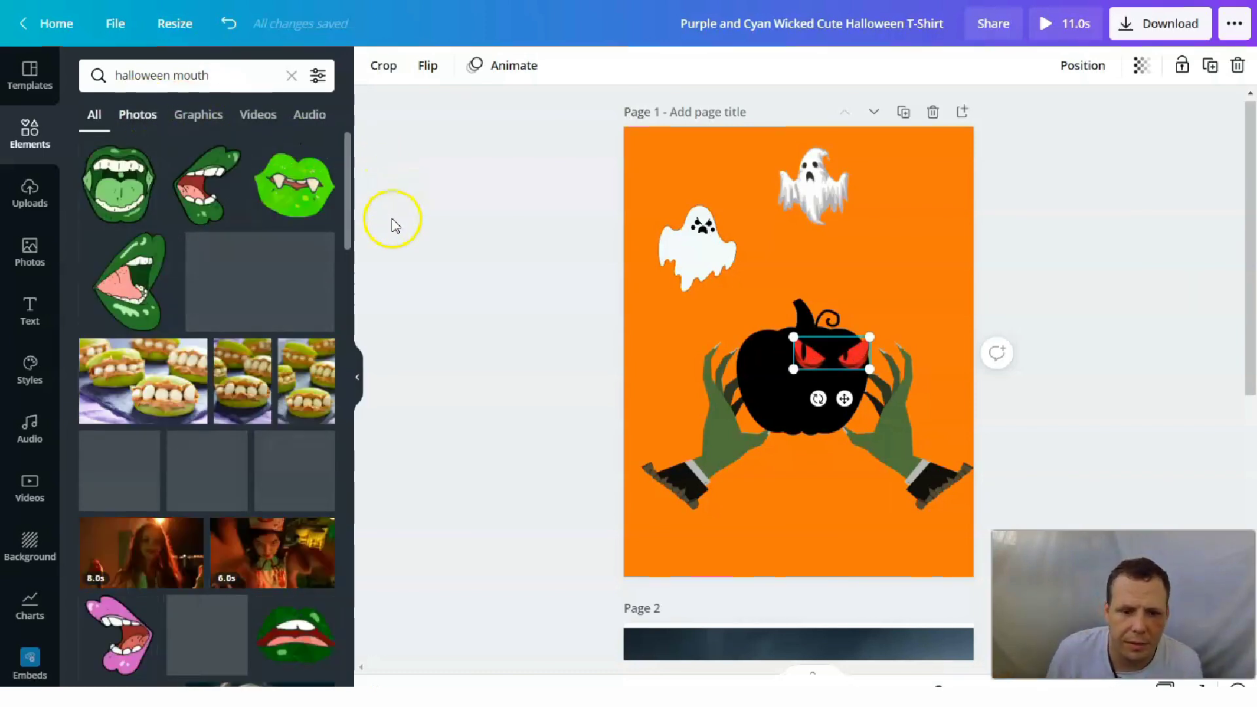
scroll(284, 390, "down", 2)
scroll(284, 390, "down", 3)
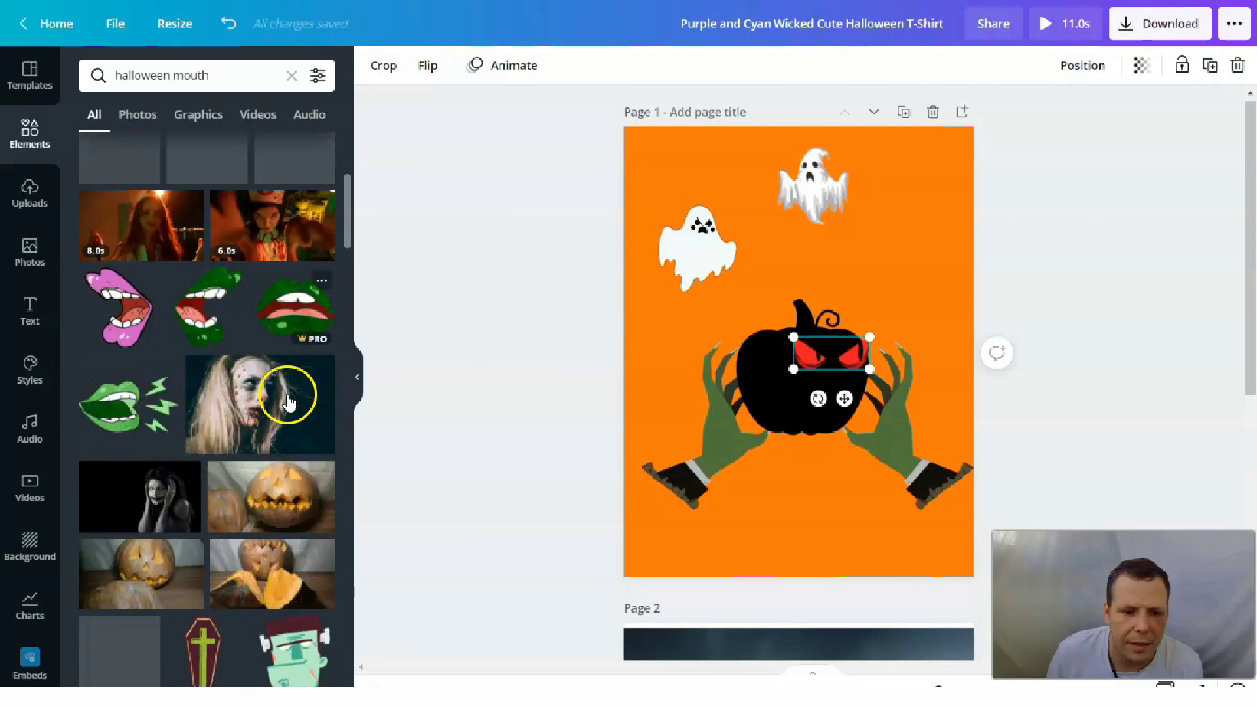
scroll(282, 378, "down", 10)
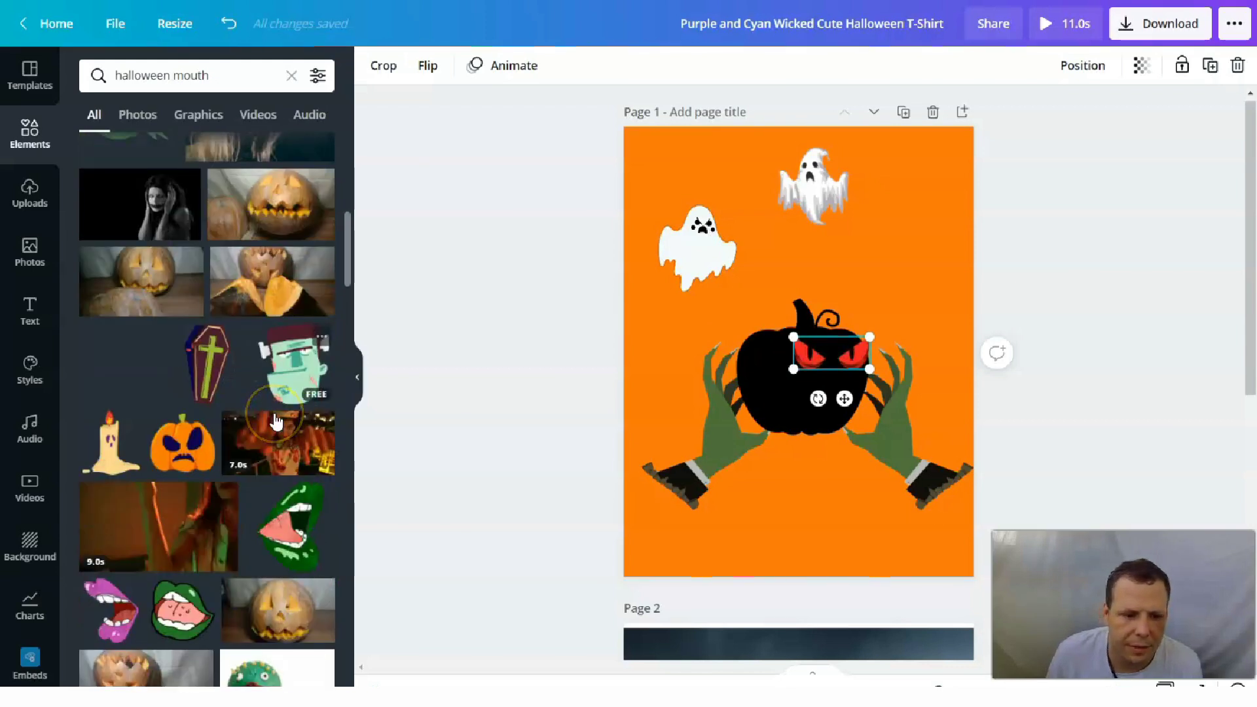
scroll(275, 421, "down", 15)
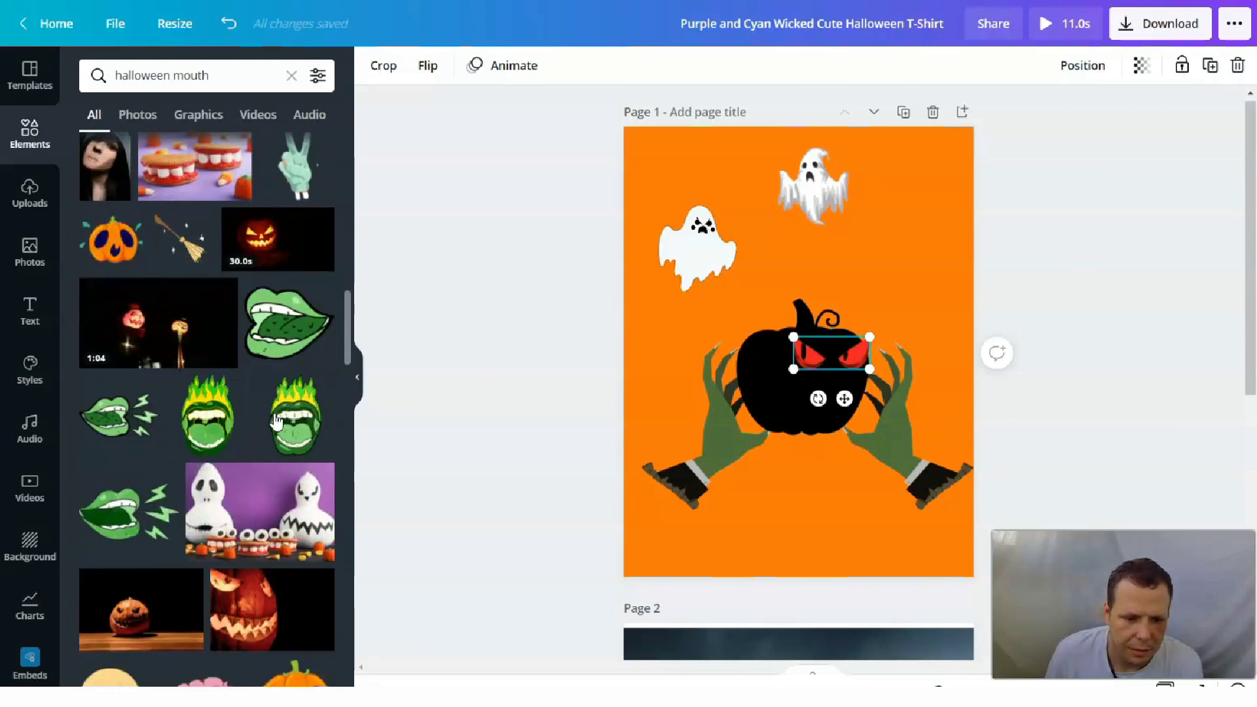
Step: Replace the "halloween mouth" element search with a search for "fang"
left_click(213, 115)
left_click(97, 77)
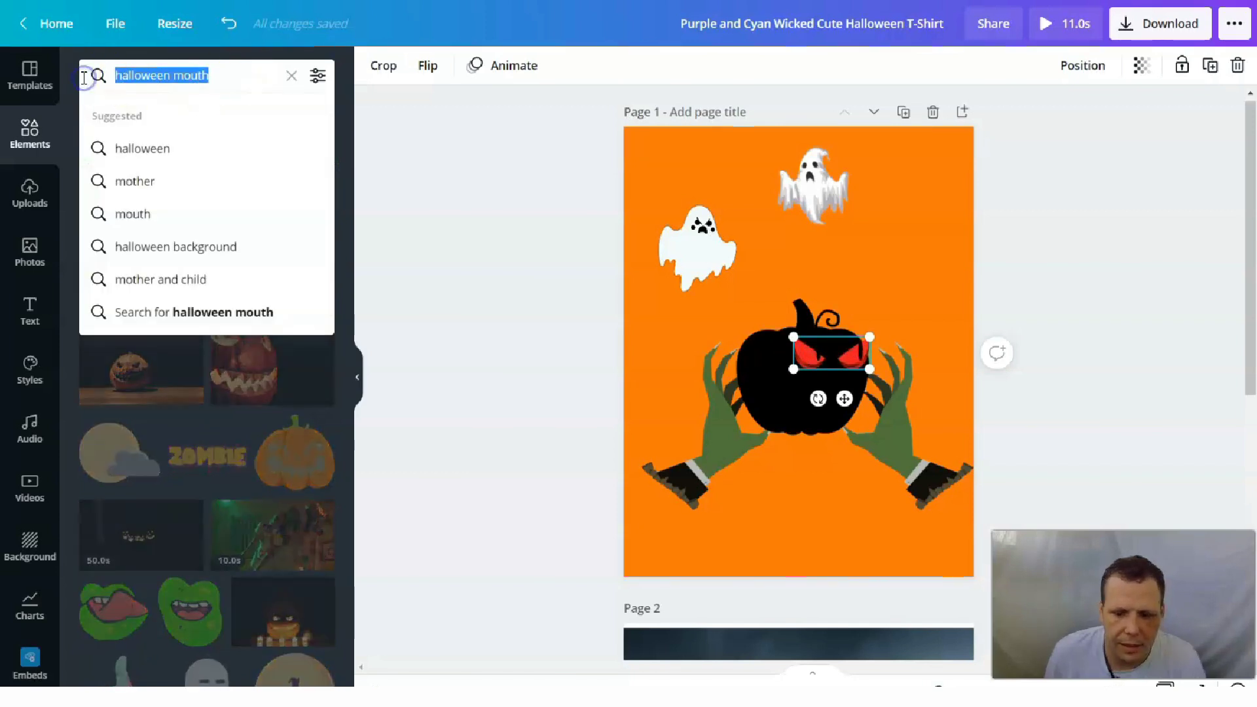
key("BackSpace")
type("fang")
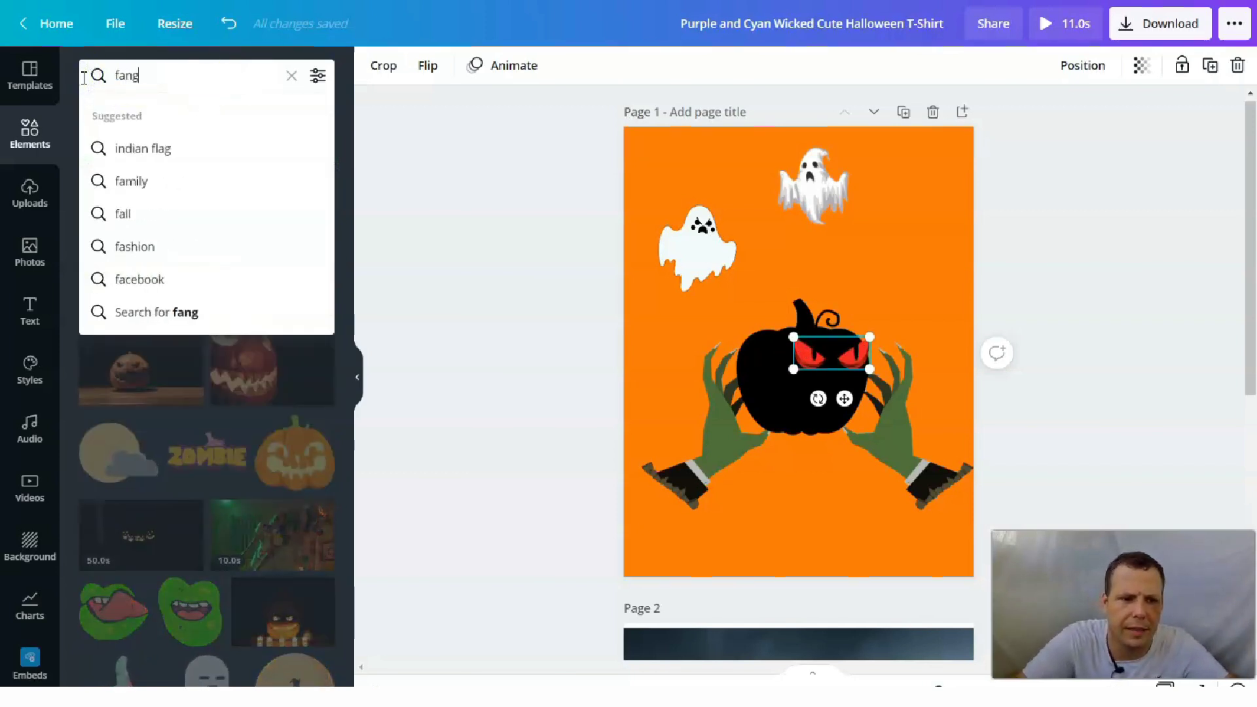
key("Return")
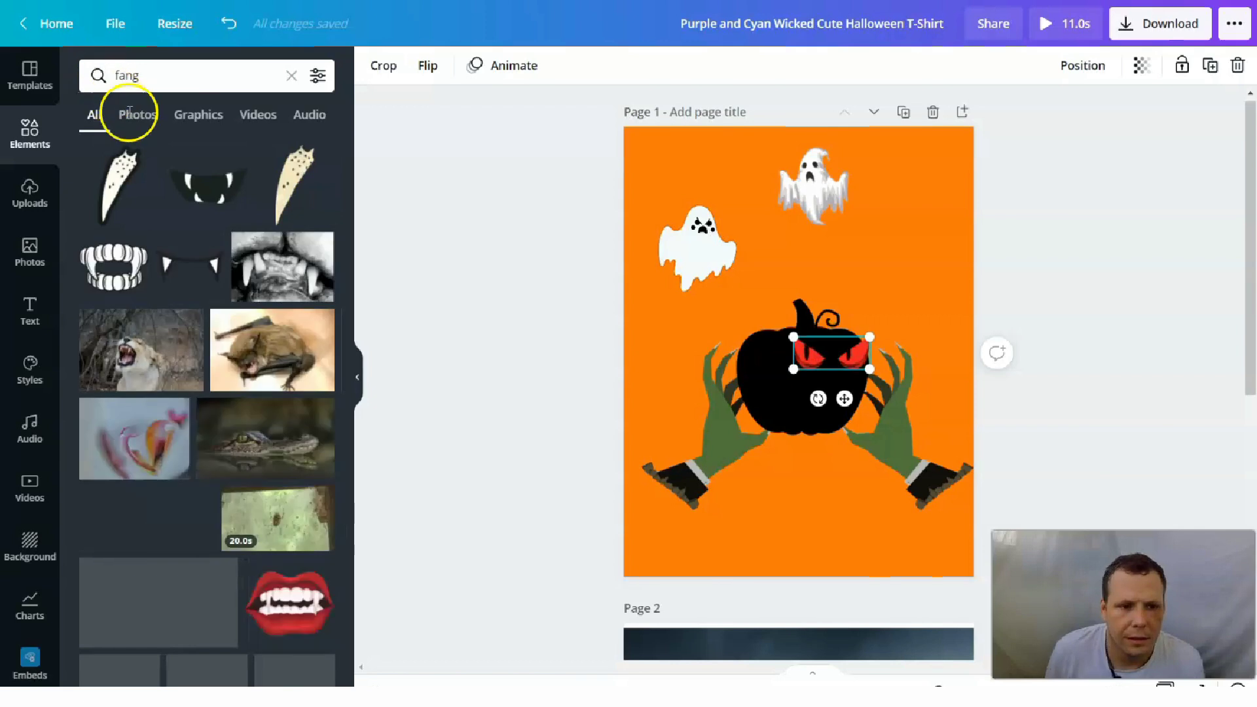
Step: Add the black mouth with white fangs to the pumpkin, shrink it and place it below the red eyes
left_click_drag(232, 206, 807, 401)
left_click(790, 505)
left_click(824, 407)
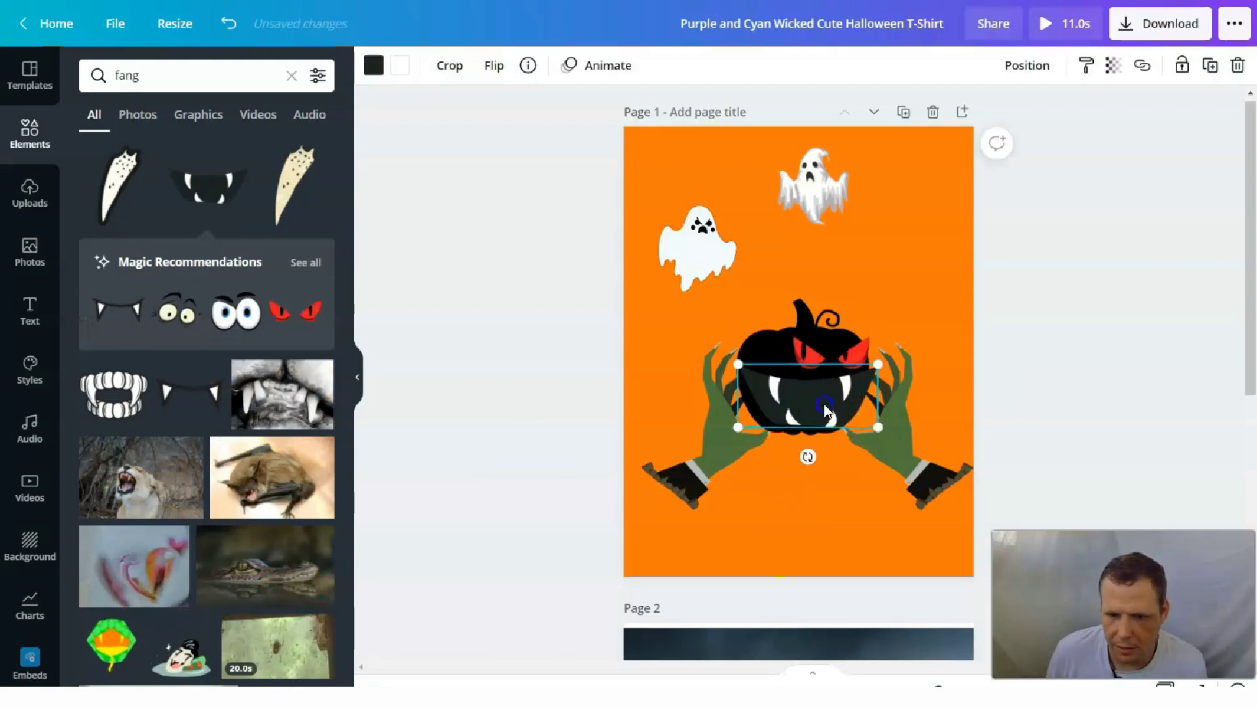
left_click_drag(878, 367, 838, 404)
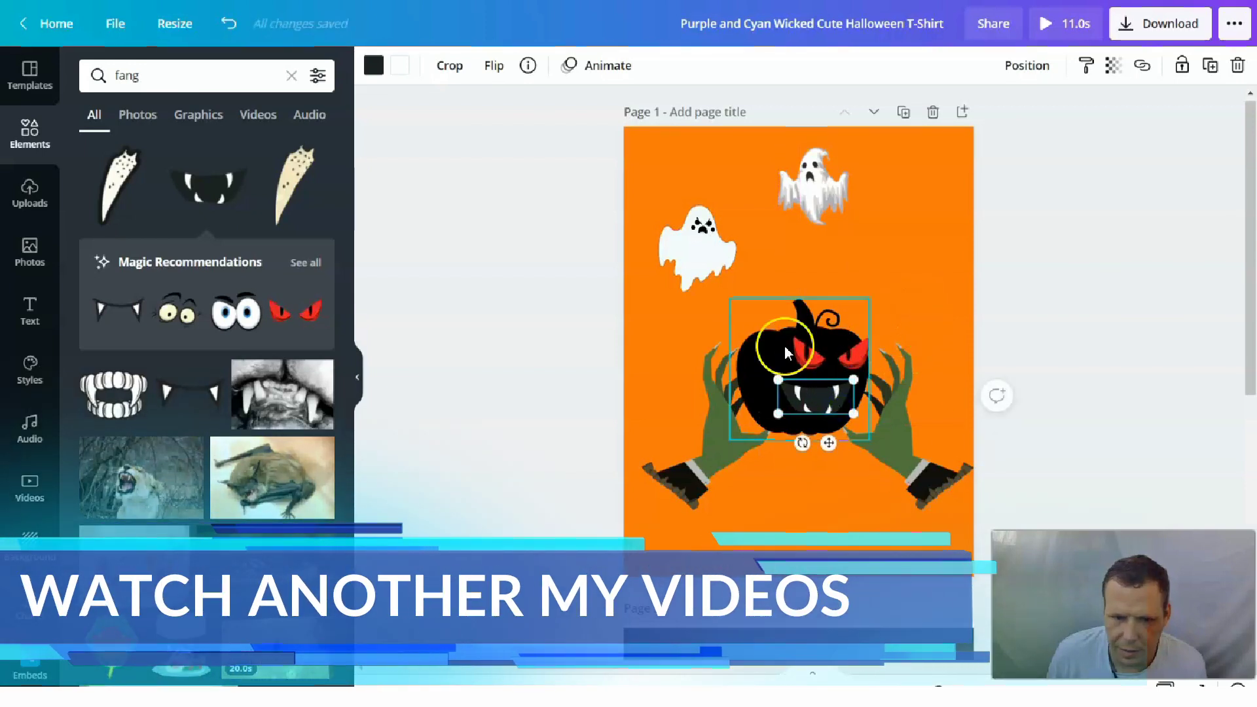
Step: Look through the remaining "fang" results for an alternative mouth for the pumpkin
scroll(331, 384, "down", 4)
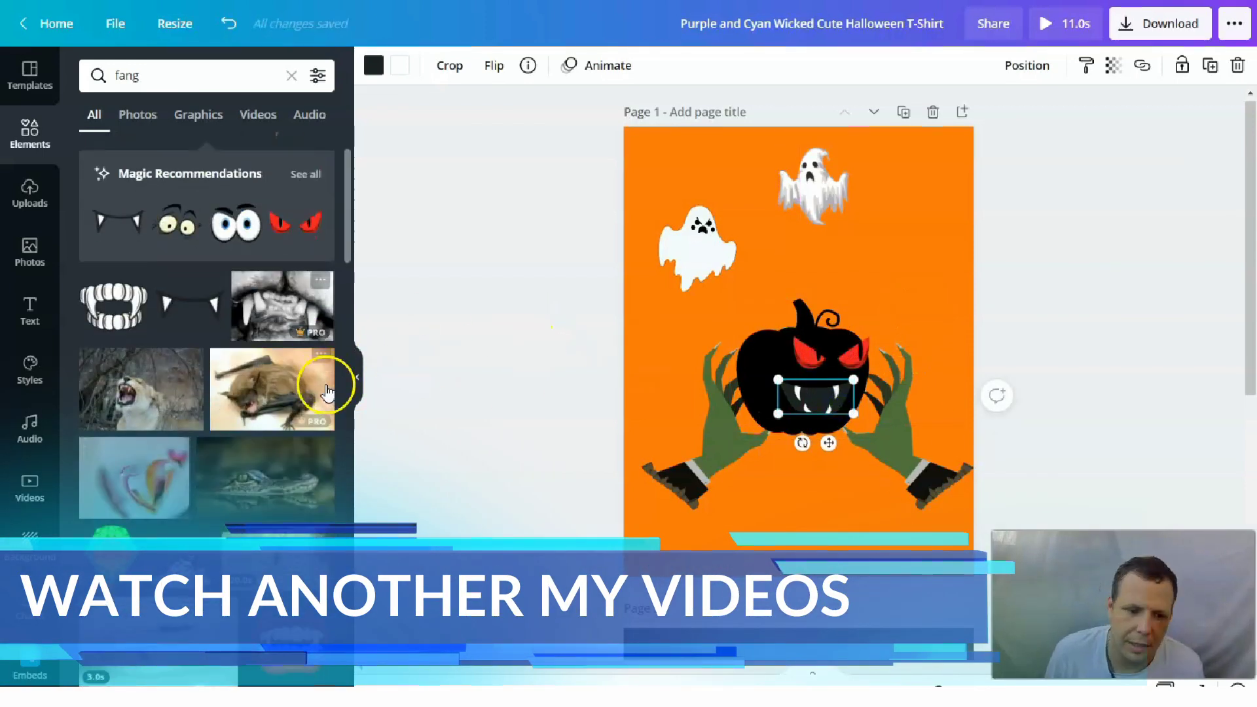
scroll(333, 384, "down", 2)
scroll(333, 384, "down", 1)
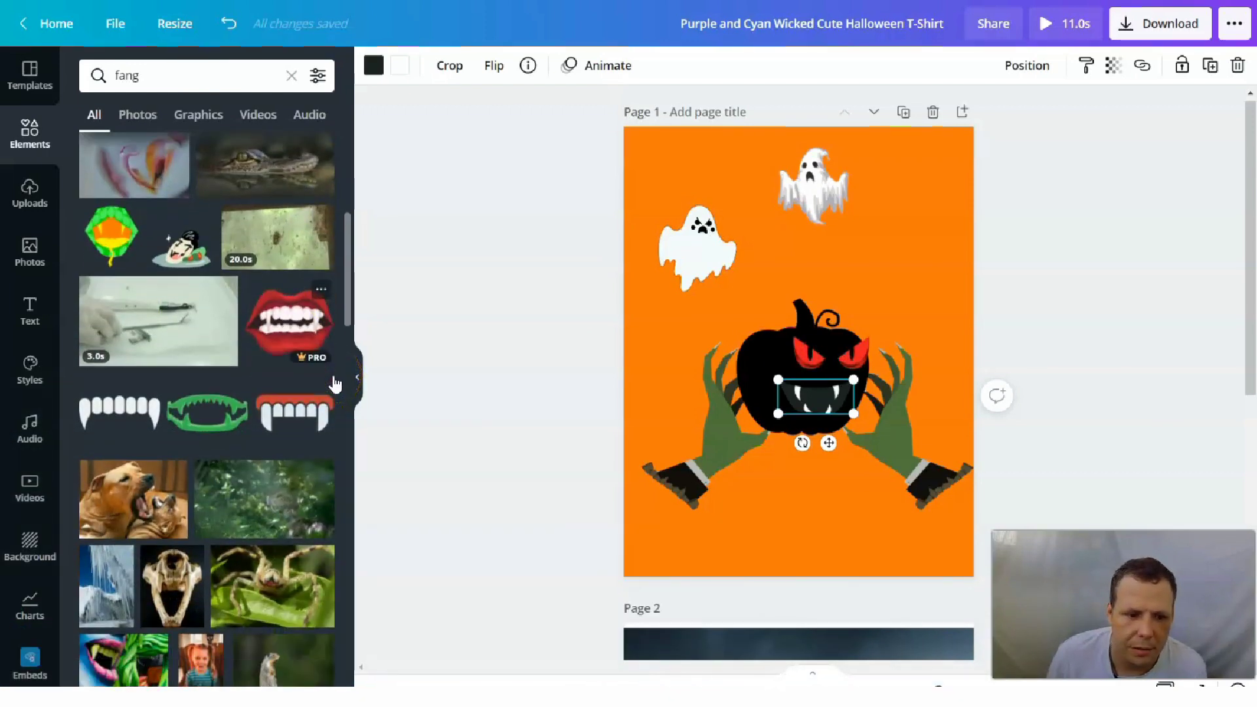
scroll(334, 384, "down", 5)
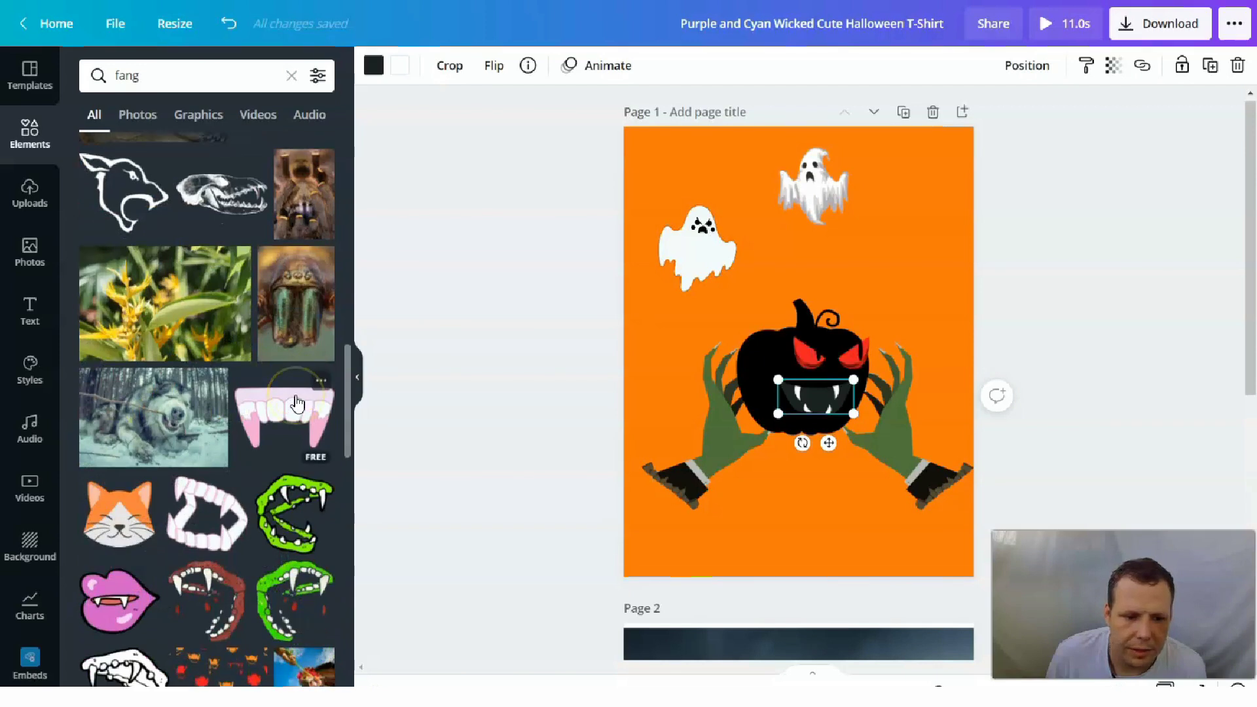
scroll(296, 402, "down", 5)
scroll(288, 475, "down", 5)
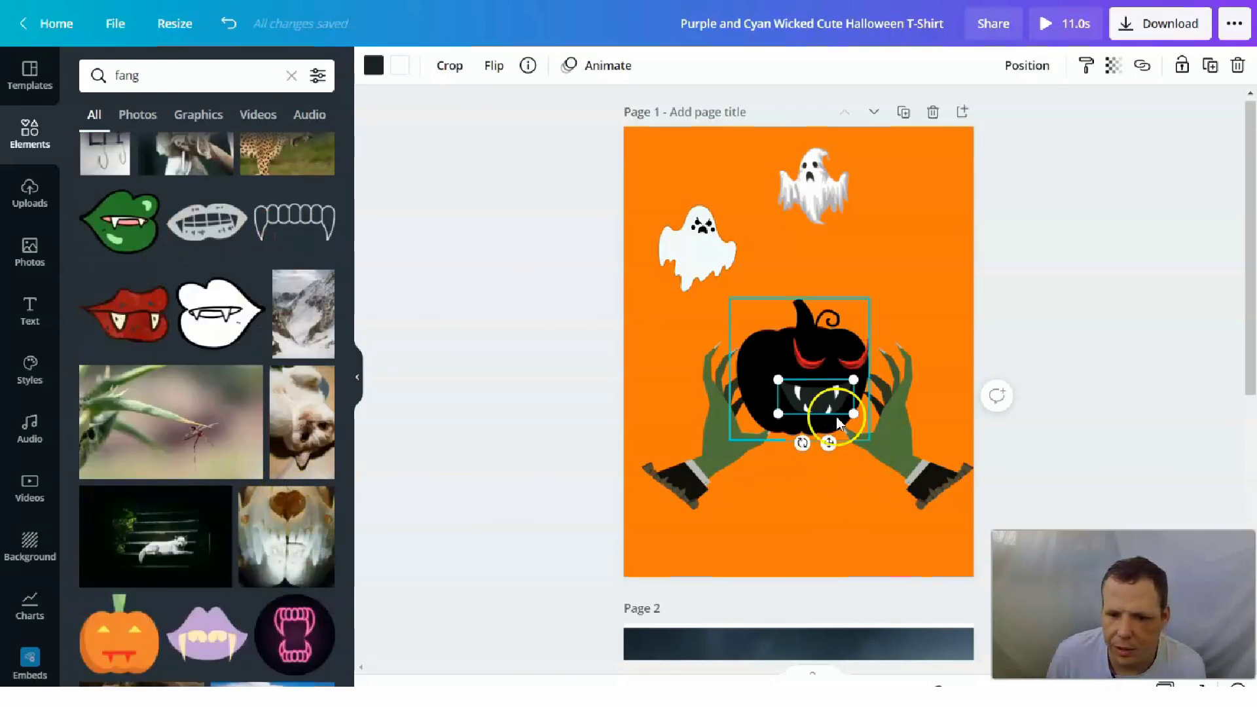
Step: Shift the red eyes slightly to the left so they sit centrally on the pumpkin above the fanged mouth
left_click(915, 287)
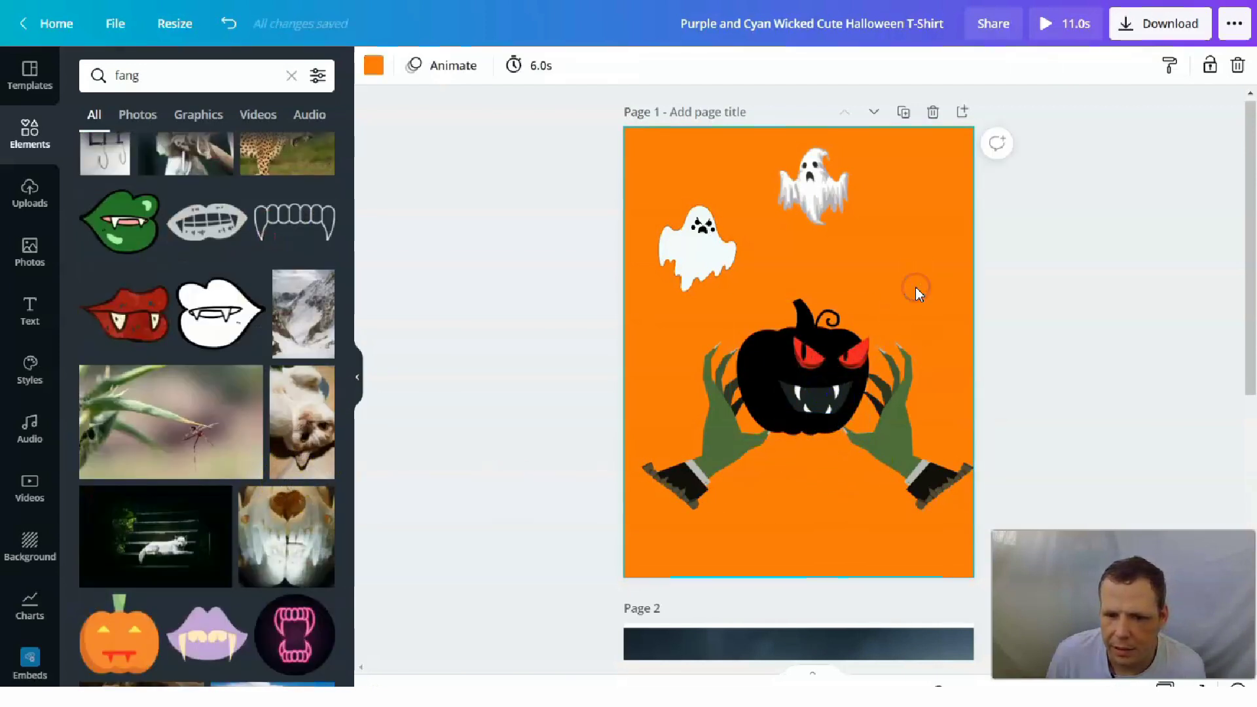
mouse_move(842, 353)
left_mouse_down()
mouse_move(796, 354)
mouse_move(825, 350)
left_mouse_up()
left_click(933, 308)
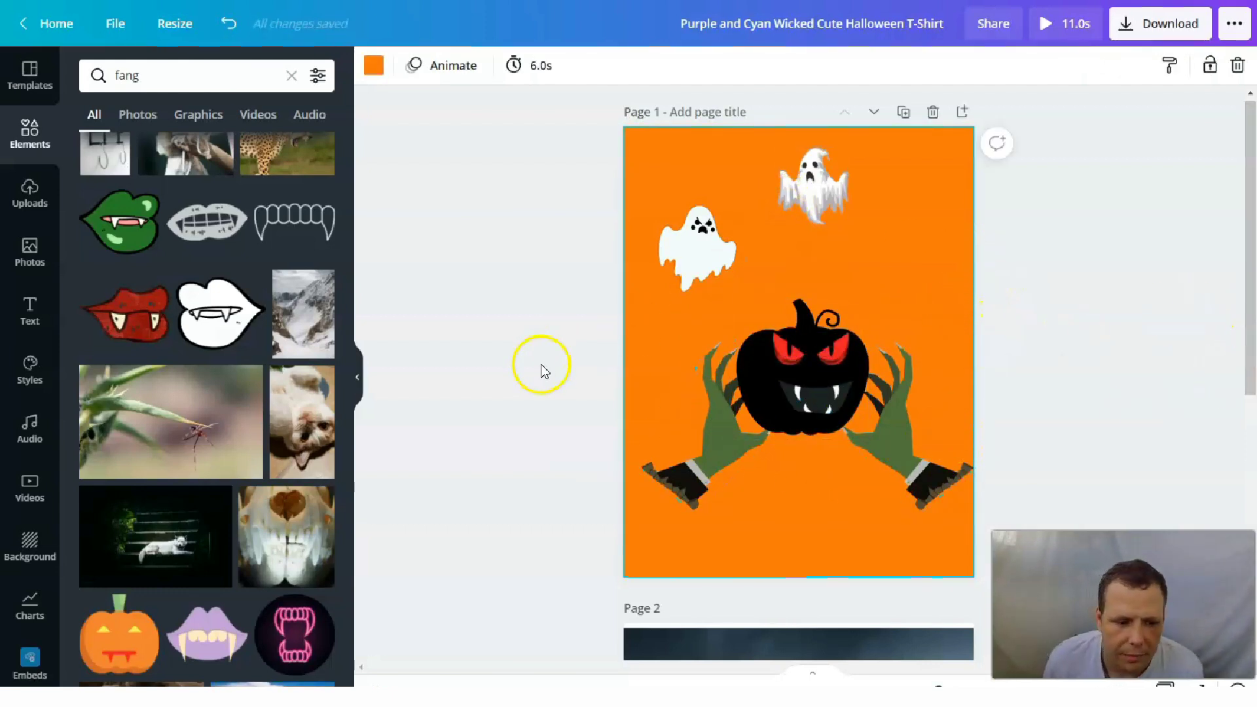
Step: Delete the green hand lying over the graveyard photo on page 2 and return to page 1
scroll(1080, 308, "down", 5)
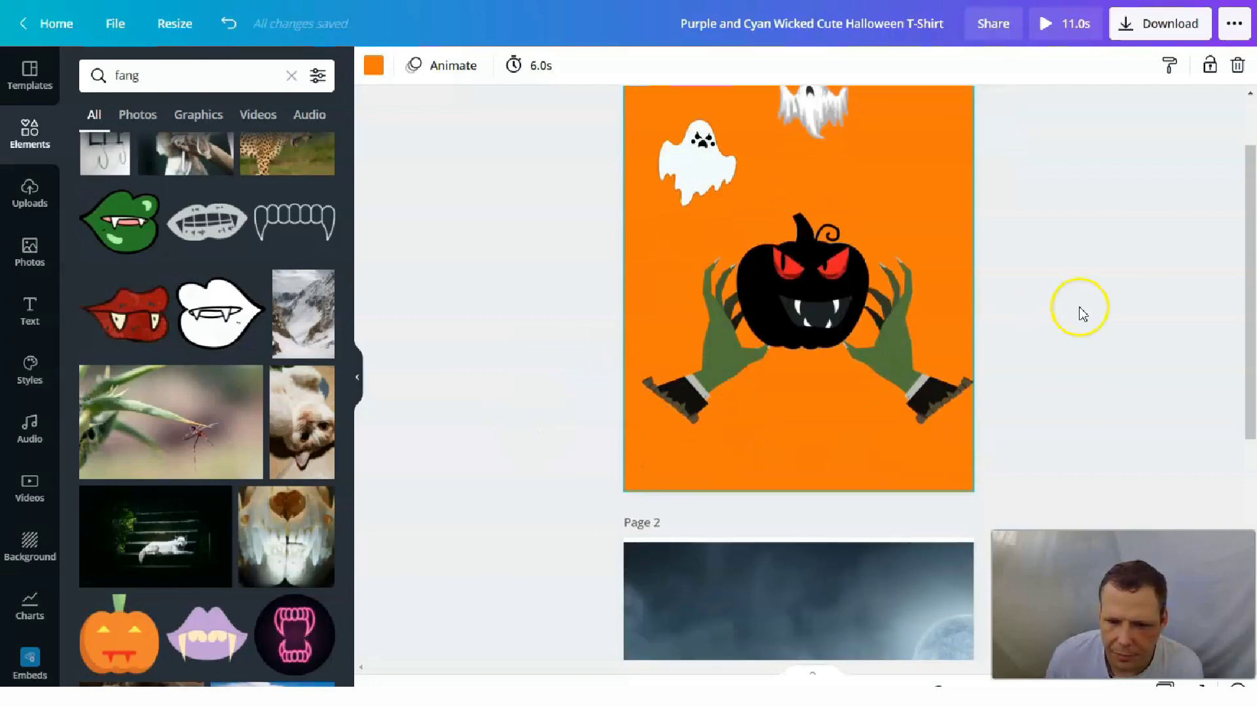
right_click(792, 539)
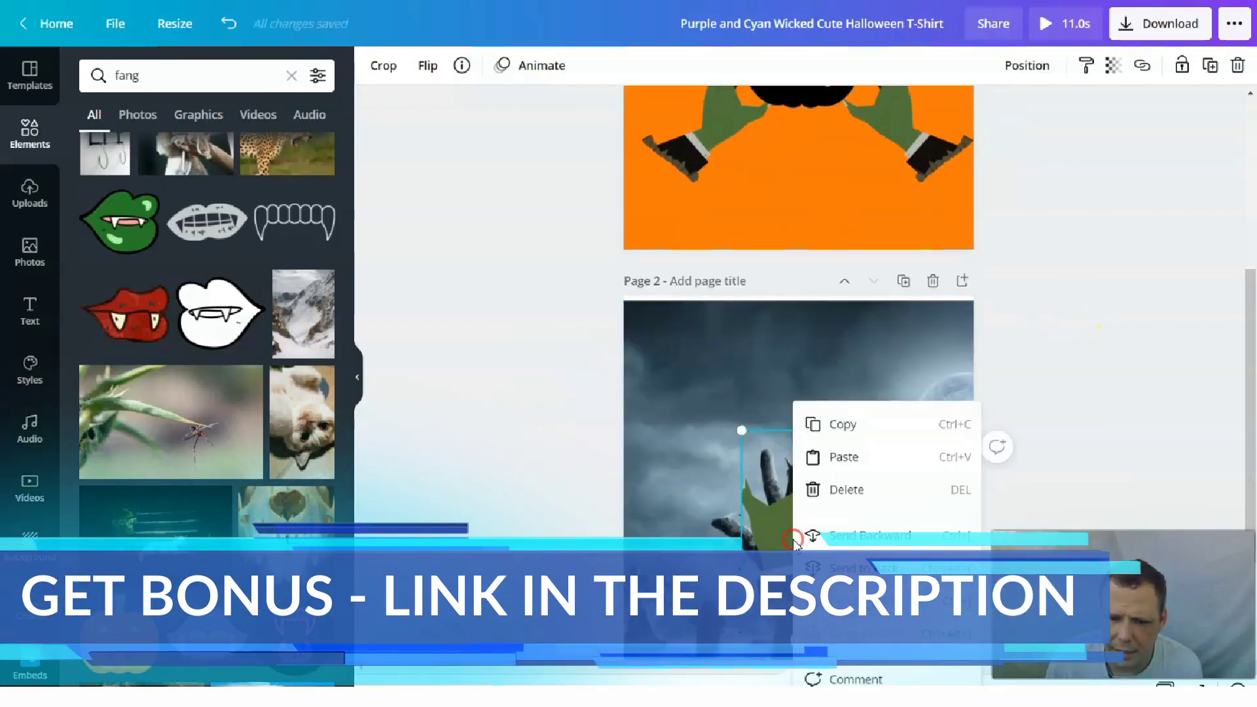
left_click(869, 482)
scroll(1076, 334, "down", 1)
scroll(1077, 334, "down", 1)
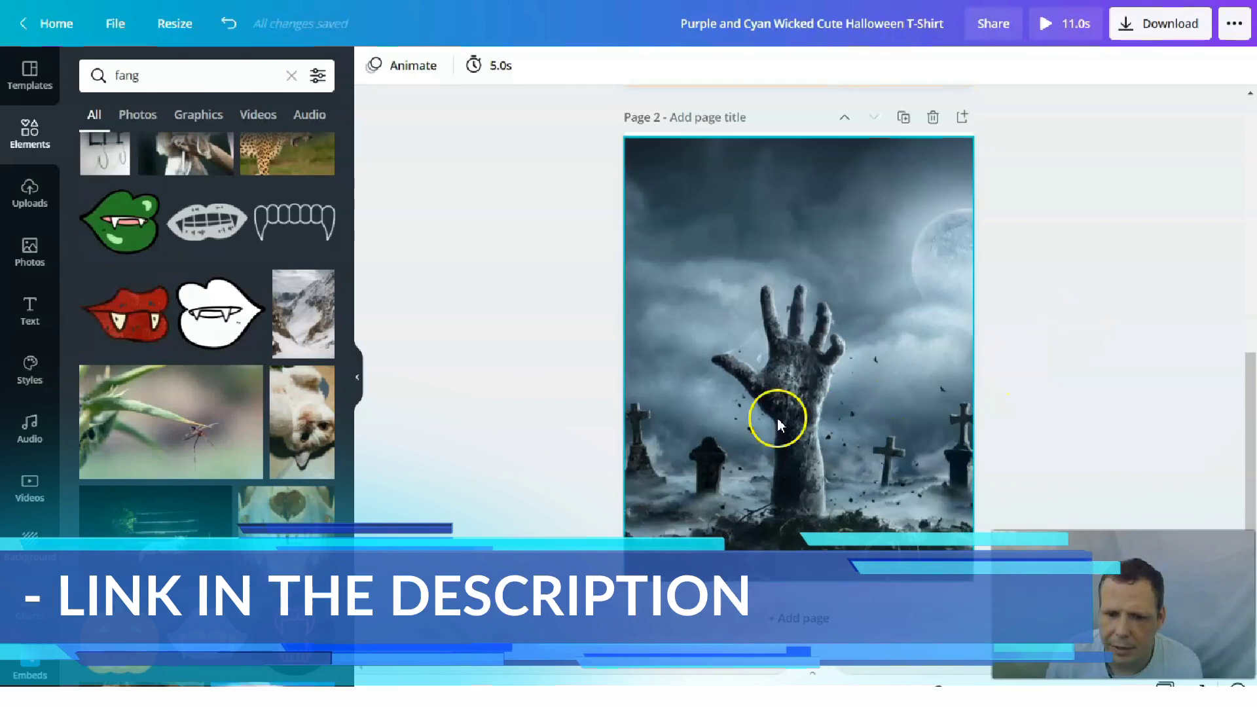
left_click(809, 370)
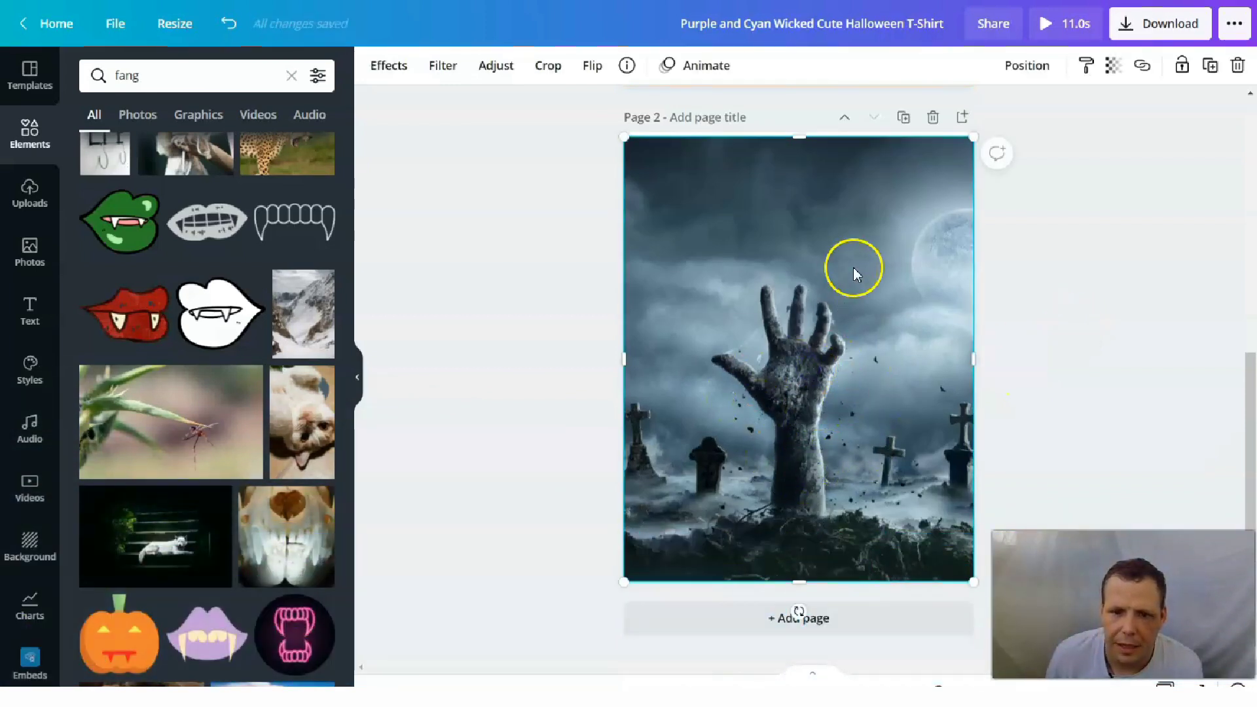
scroll(1063, 317, "up", 6)
Step: Preview the Rise and Tectonic element animations on the black pumpkin alone
left_click(763, 379)
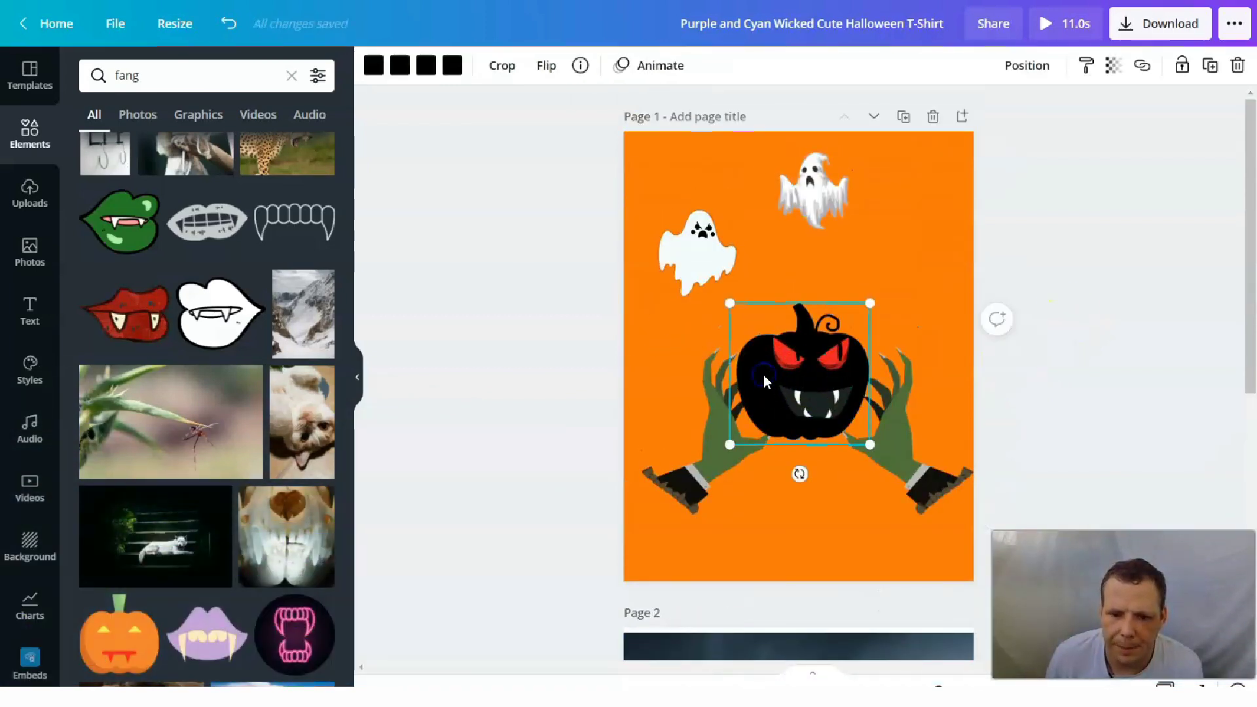
left_click(681, 64)
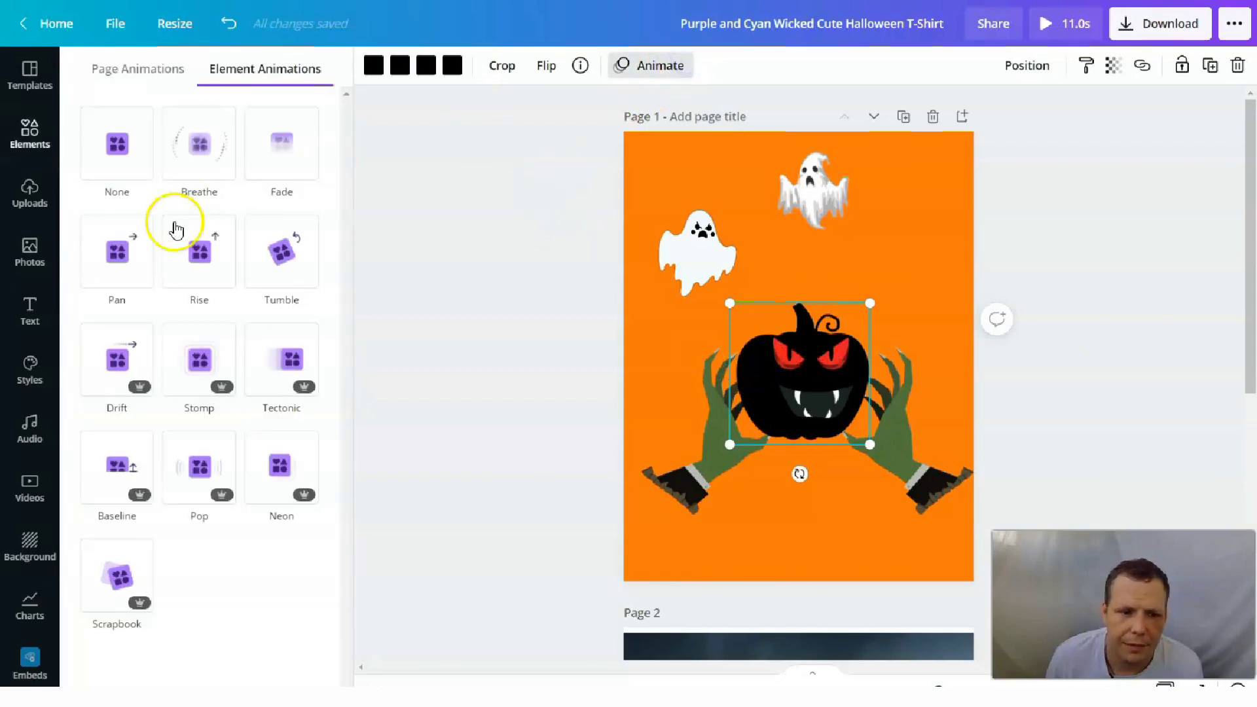
left_click(199, 286)
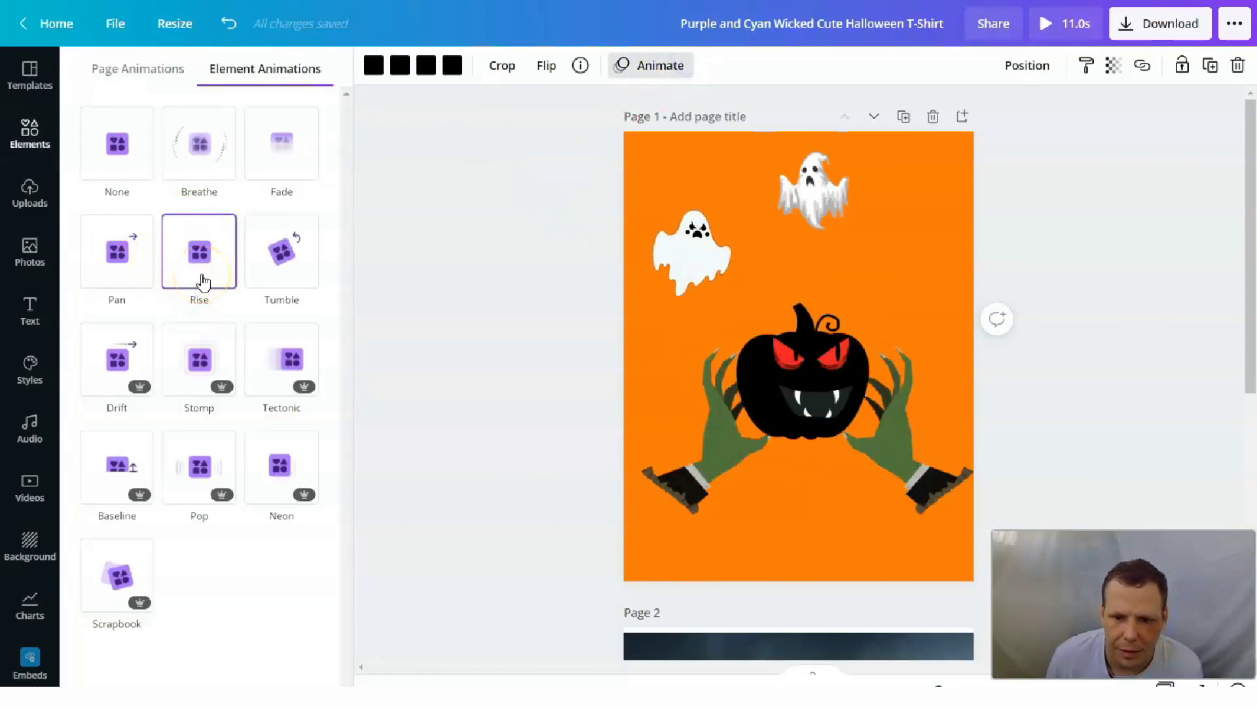
left_click(278, 370)
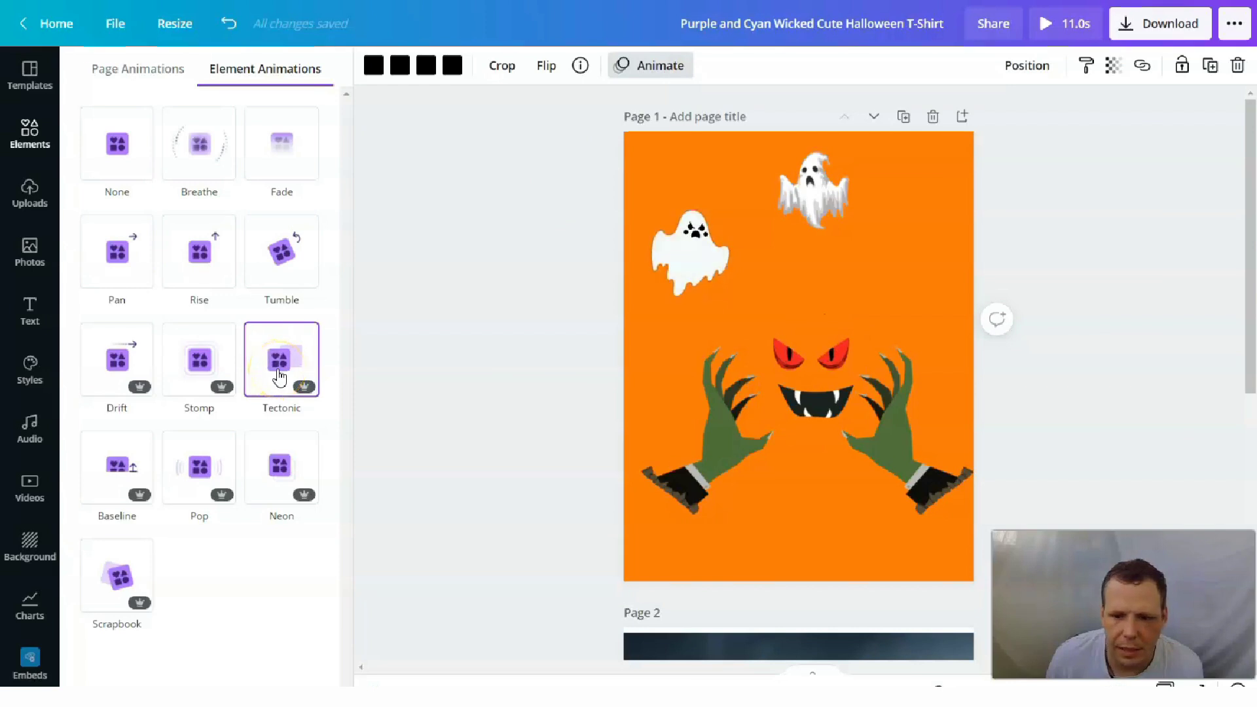
left_click(926, 331)
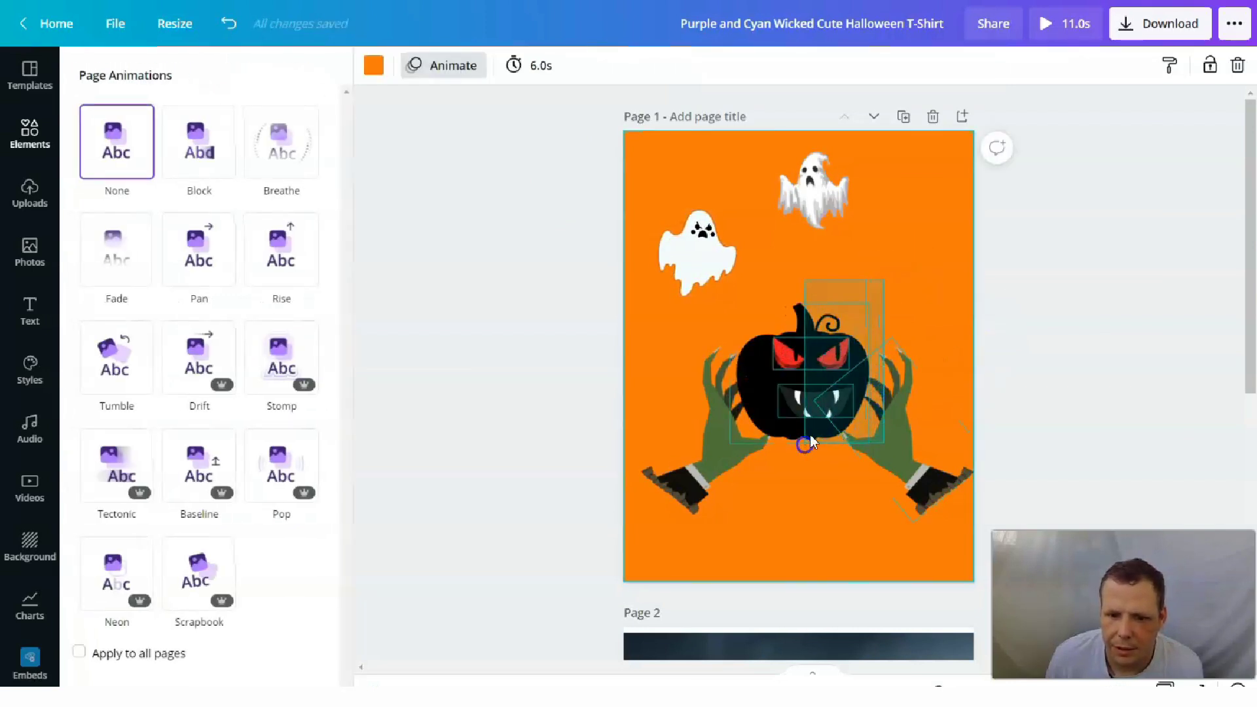
Step: Select the pumpkin, red eyes, fanged mouth and both green hands on page 1 and group them
left_click_drag(810, 435, 952, 247)
left_click(913, 274)
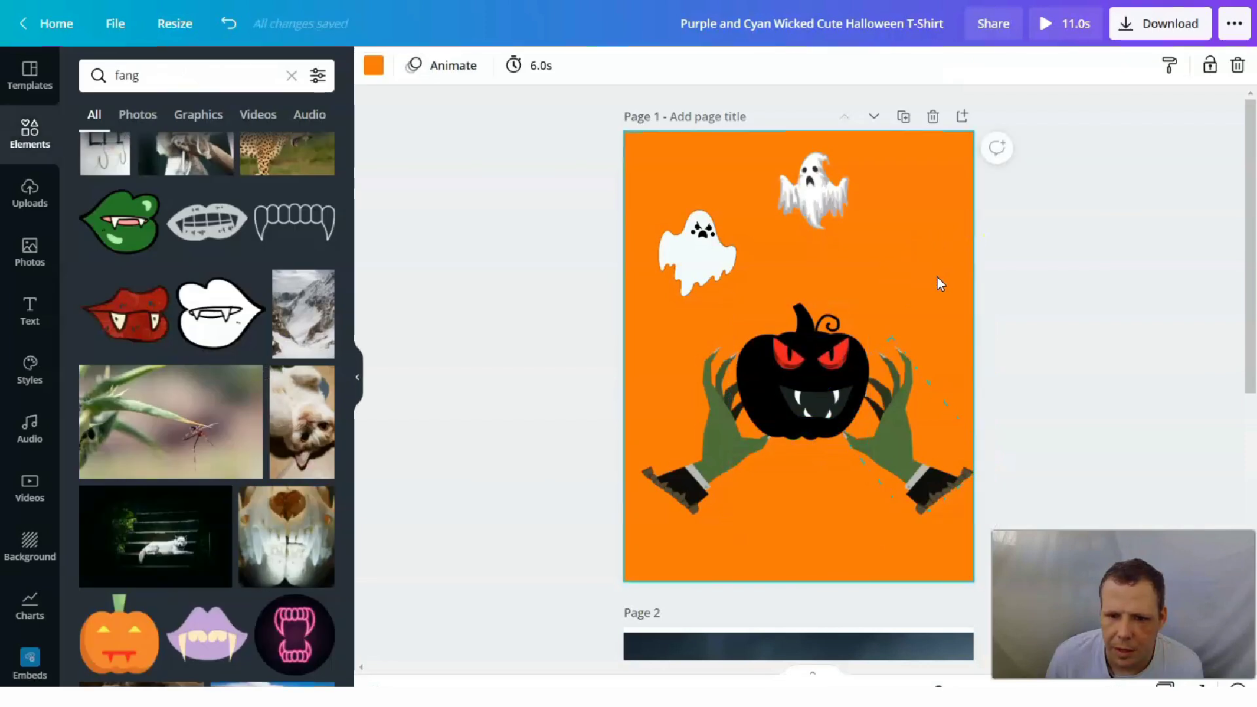
left_click_drag(948, 527, 747, 552)
right_click(802, 367)
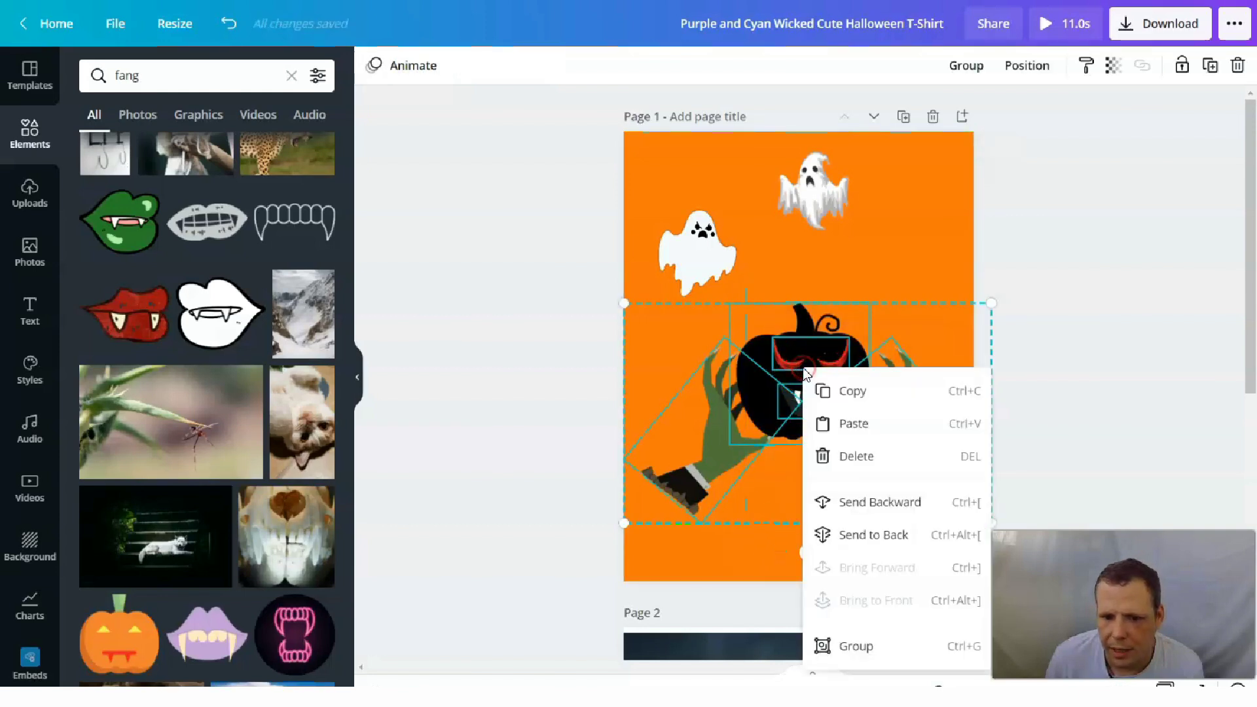
left_click(845, 647)
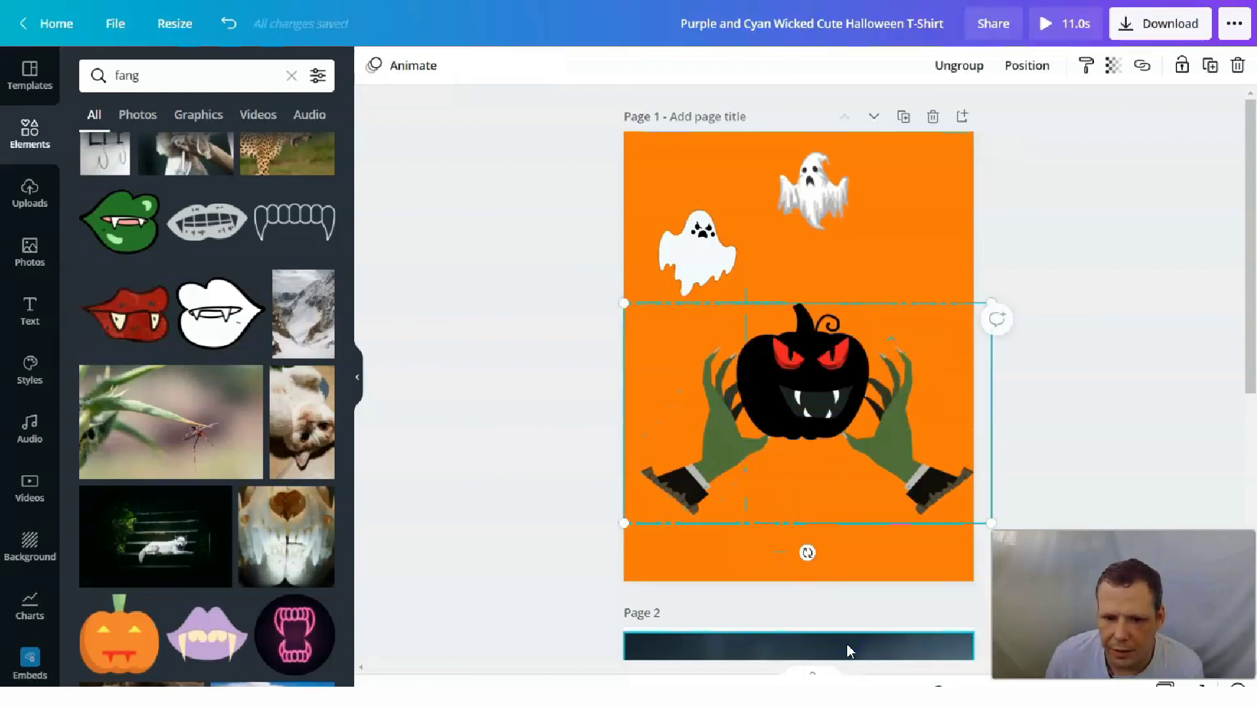
Step: Preview the Tumble, Fade, Neon, Pop, Baseline, Stomp, Drift and Pan animations on the grouped pumpkin and hands
left_click(418, 63)
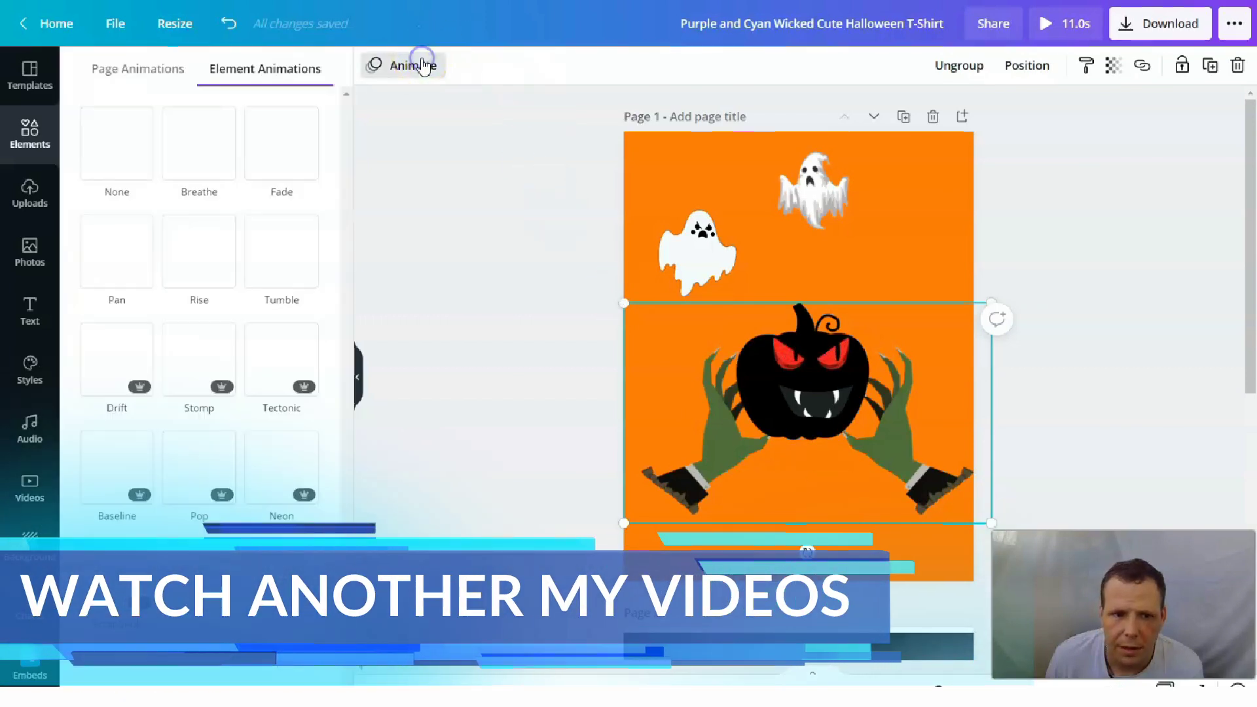
left_click(290, 257)
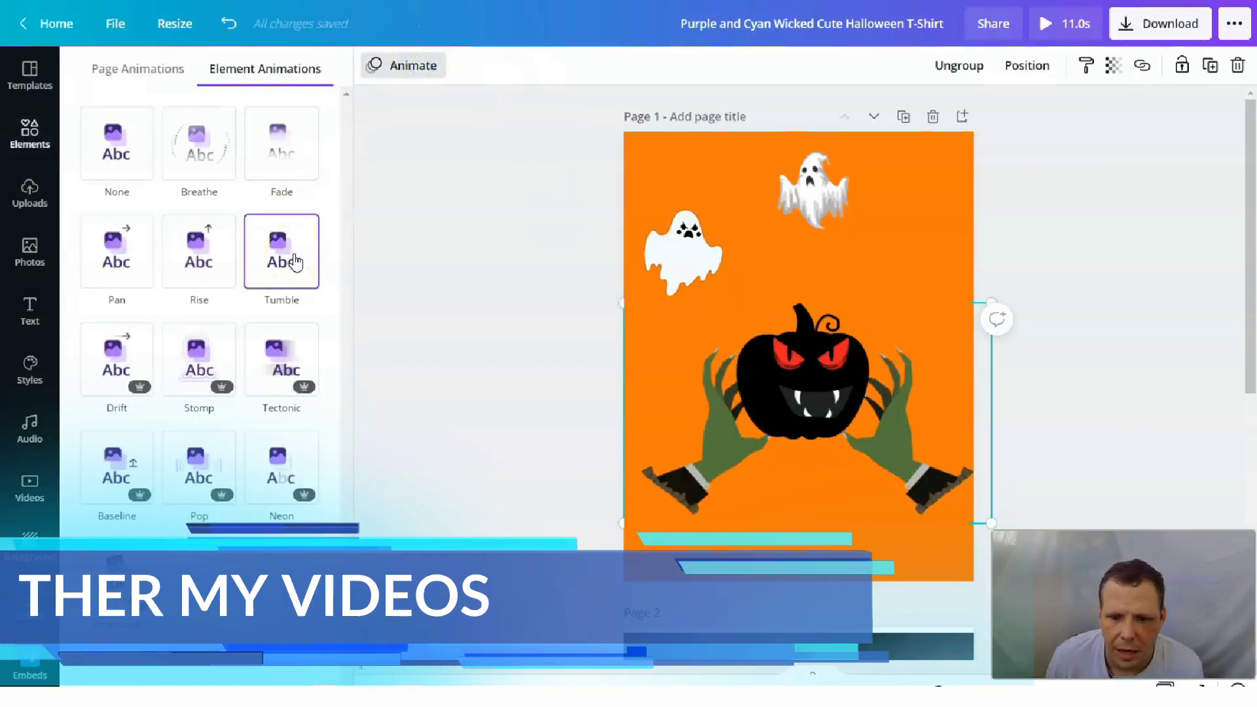
left_click(280, 176)
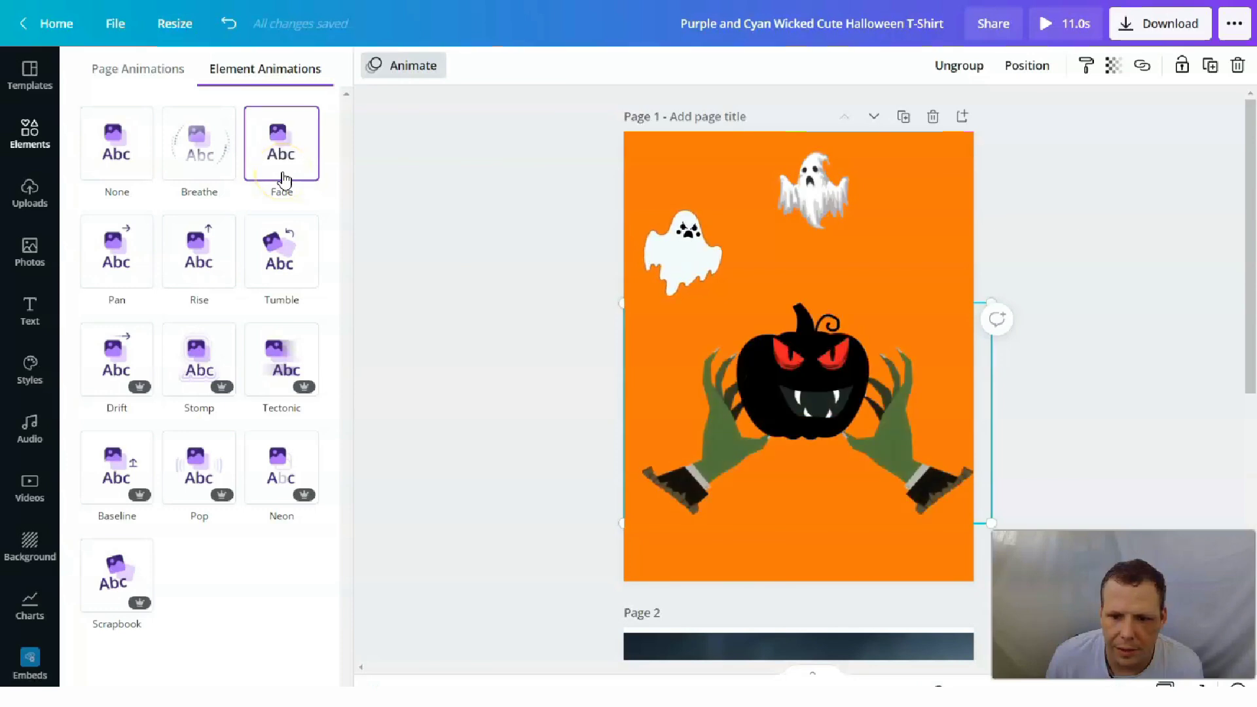
left_click(280, 464)
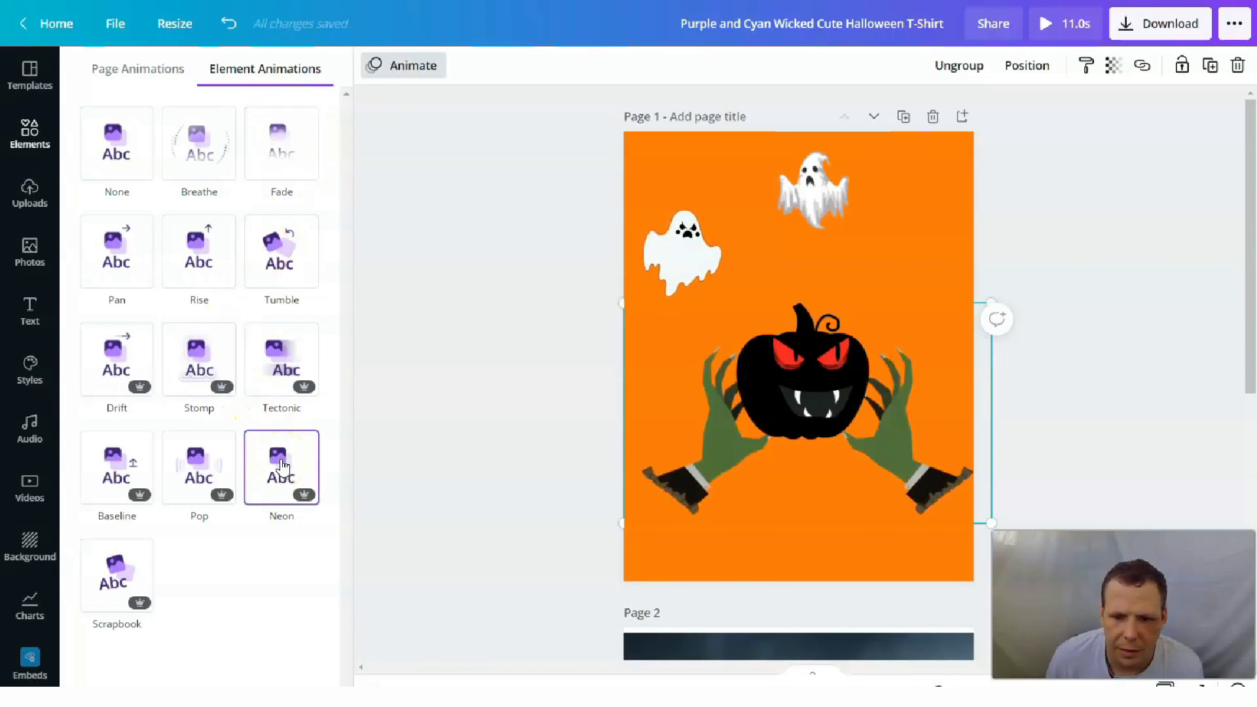
left_click(220, 468)
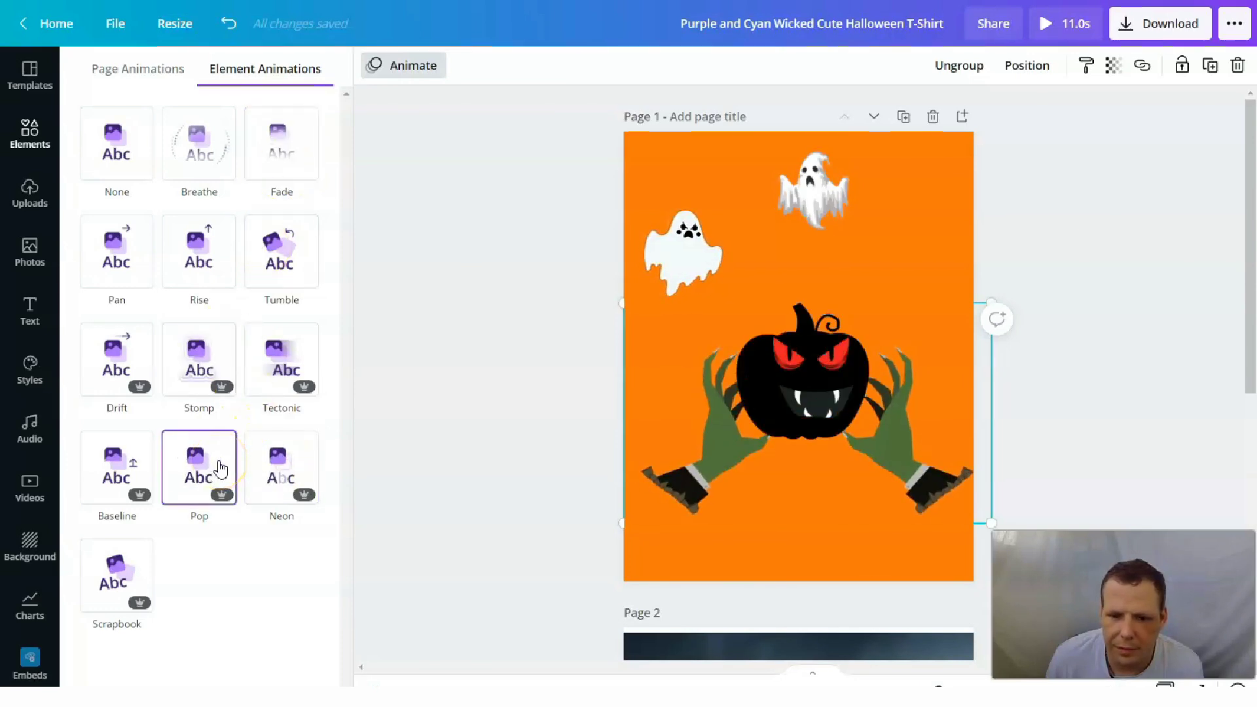
left_click(129, 481)
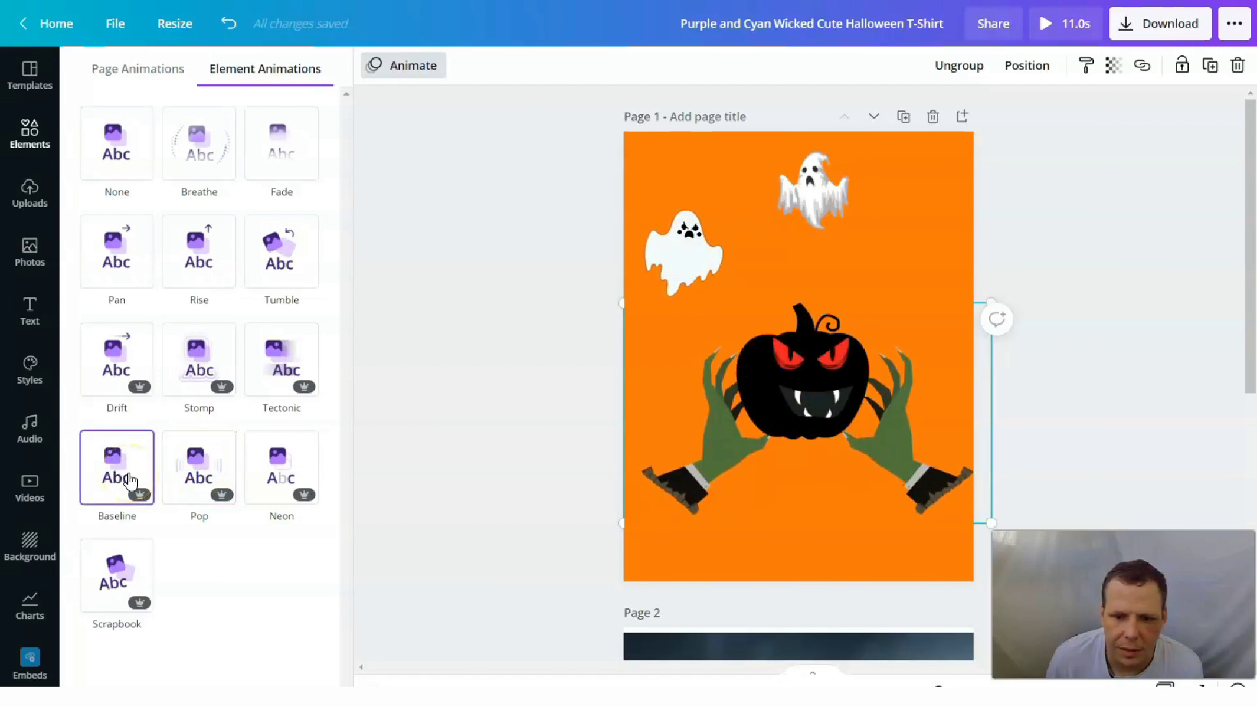
left_click(194, 377)
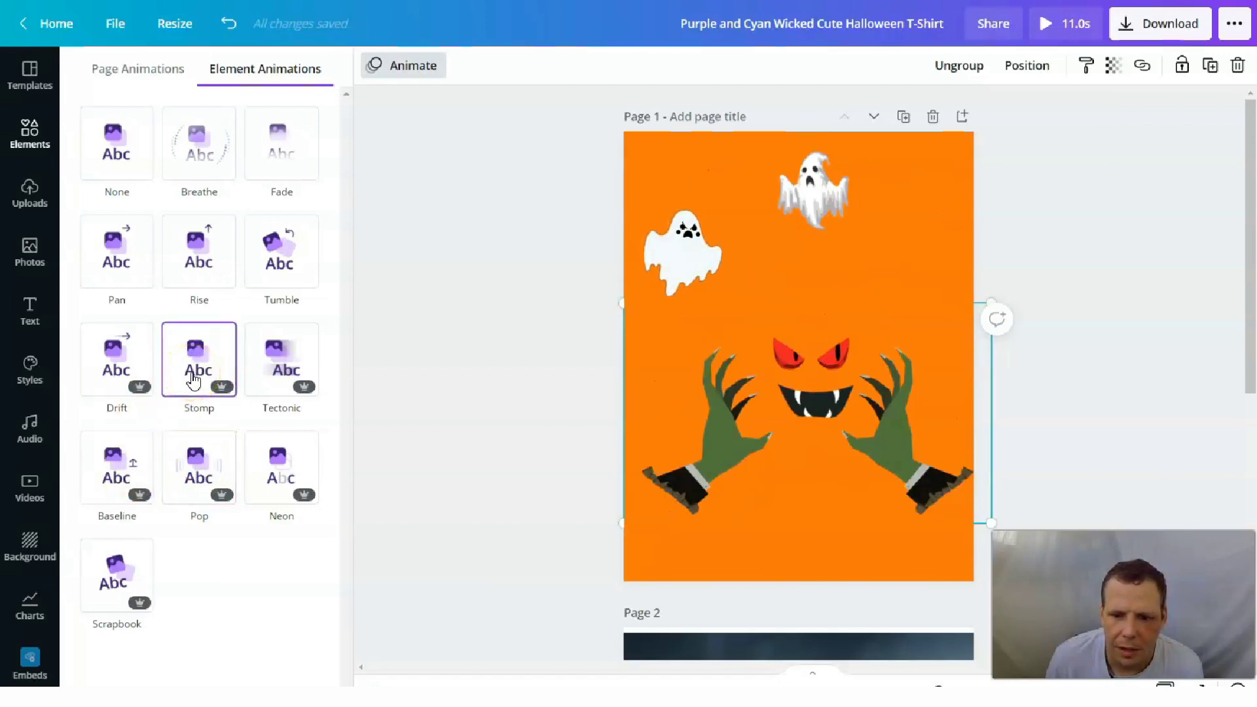
left_click(122, 378)
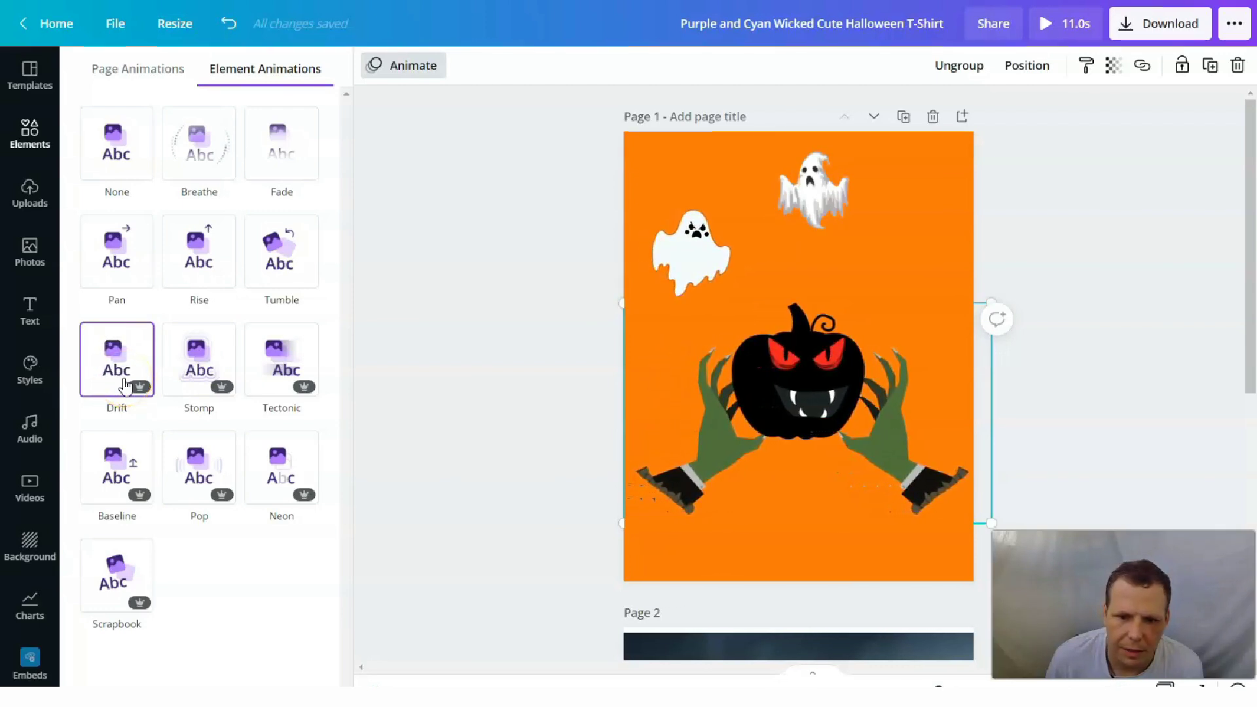
left_click(132, 300)
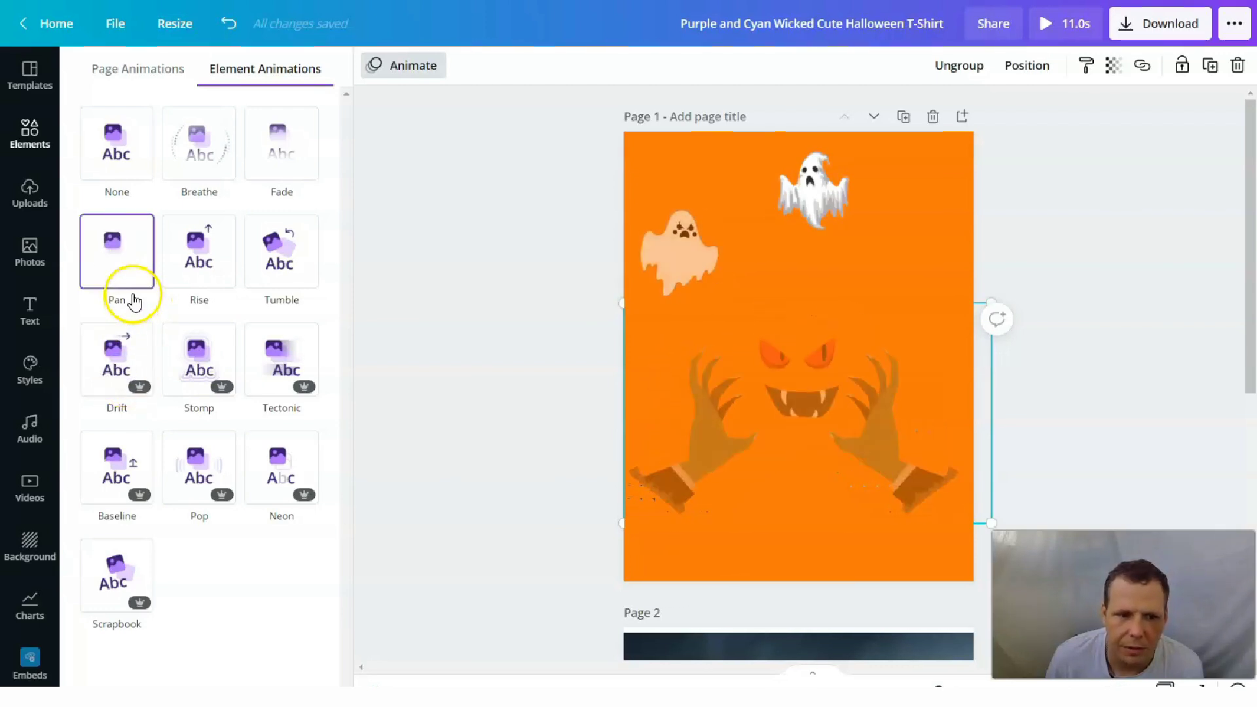
Step: Apply the Rise element animation to the grouped pumpkin and hands
left_click(186, 242)
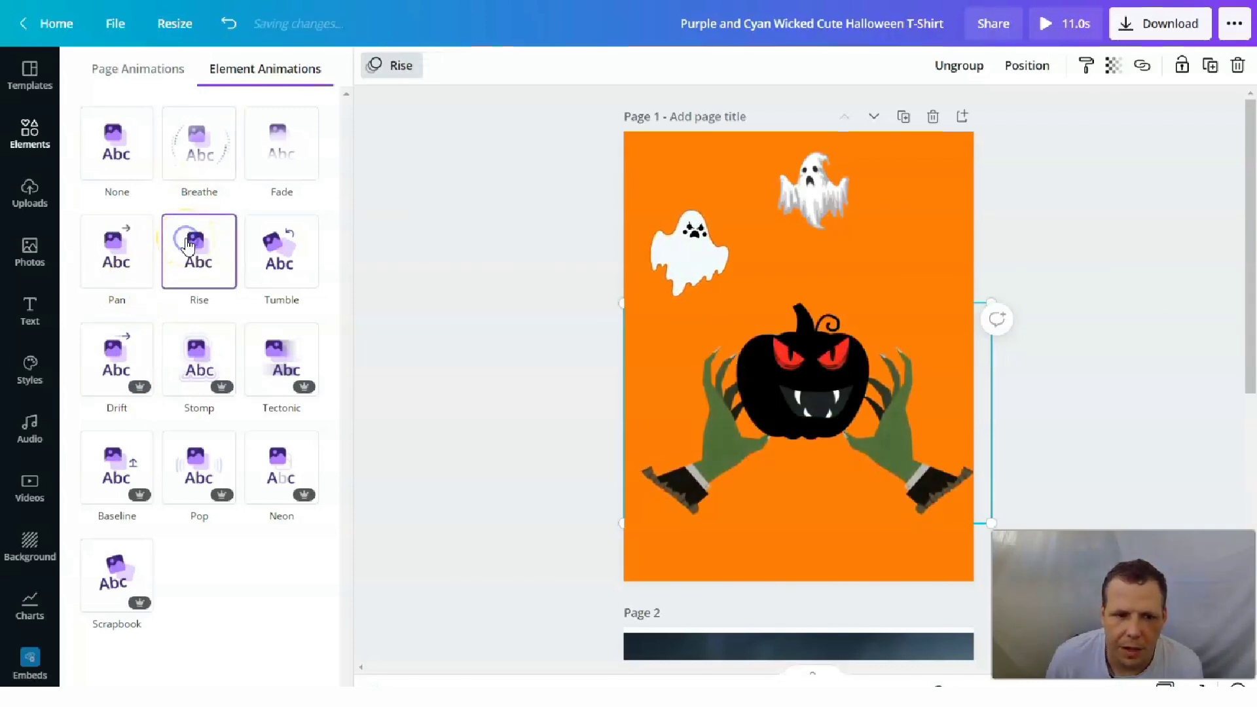
left_click(928, 270)
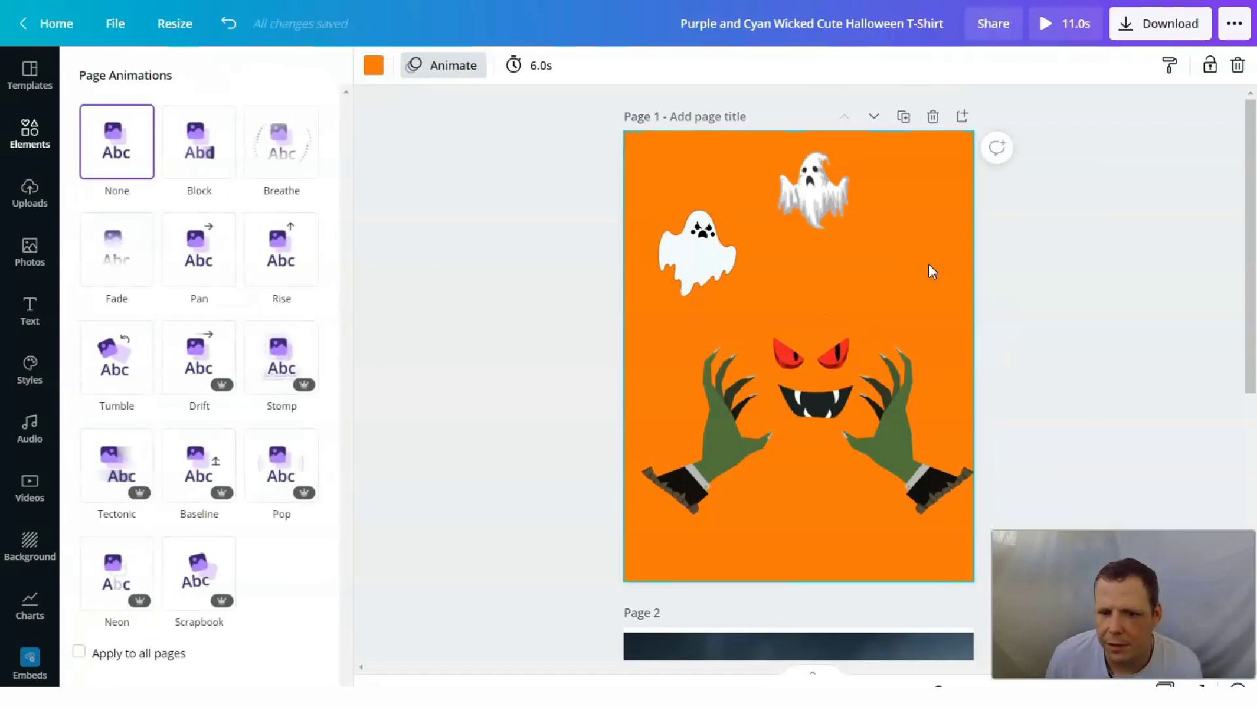
left_click(783, 347)
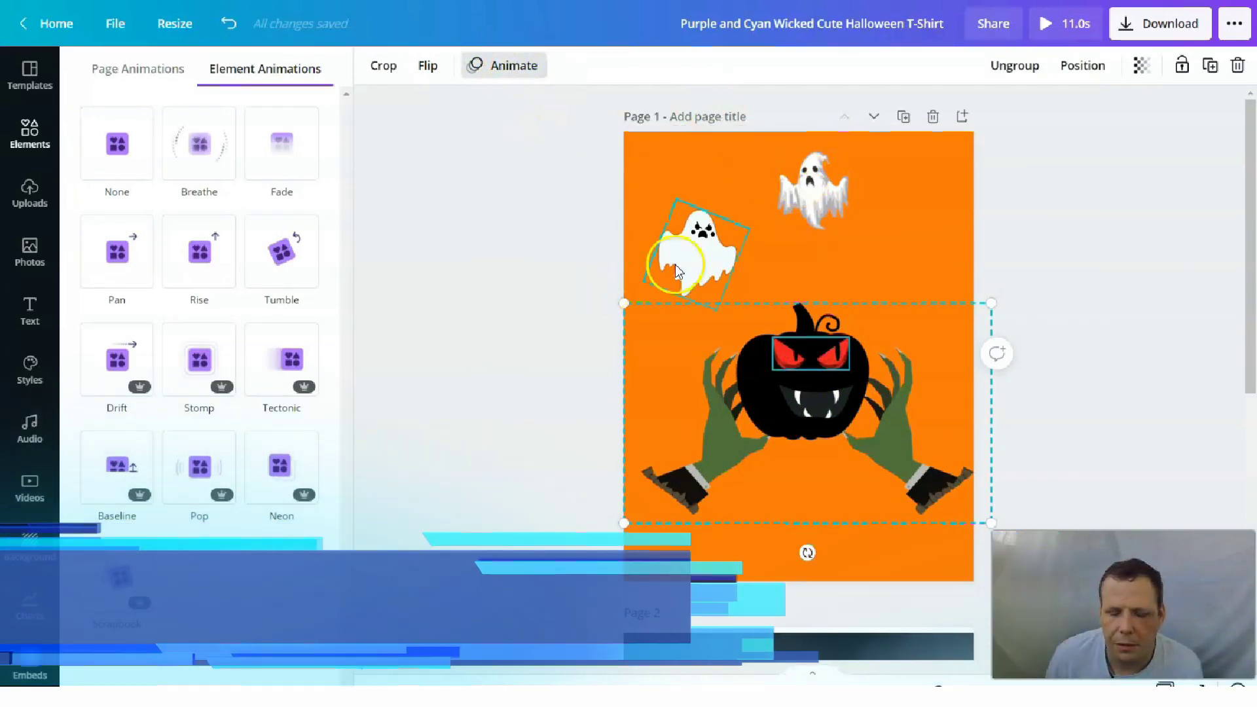
Step: Apply the Stomp element animation to the white ghost at the top centre of page 1
left_click(818, 195)
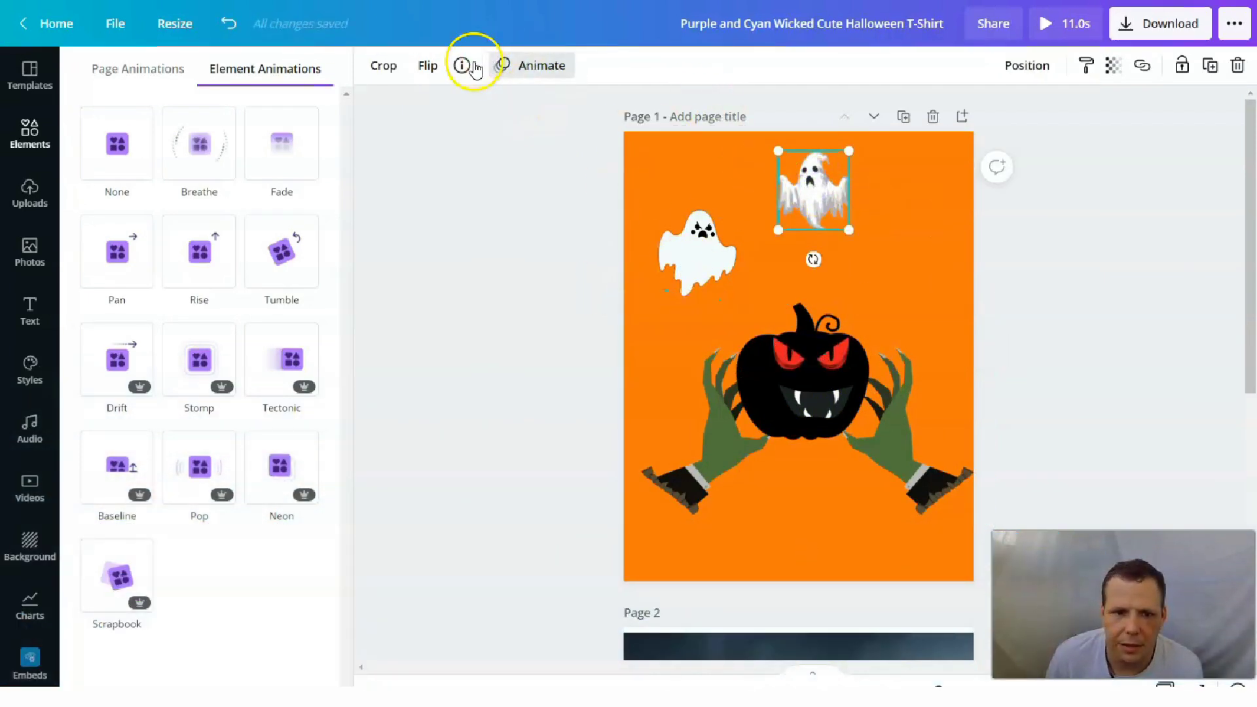
left_click(538, 62)
left_click(554, 69)
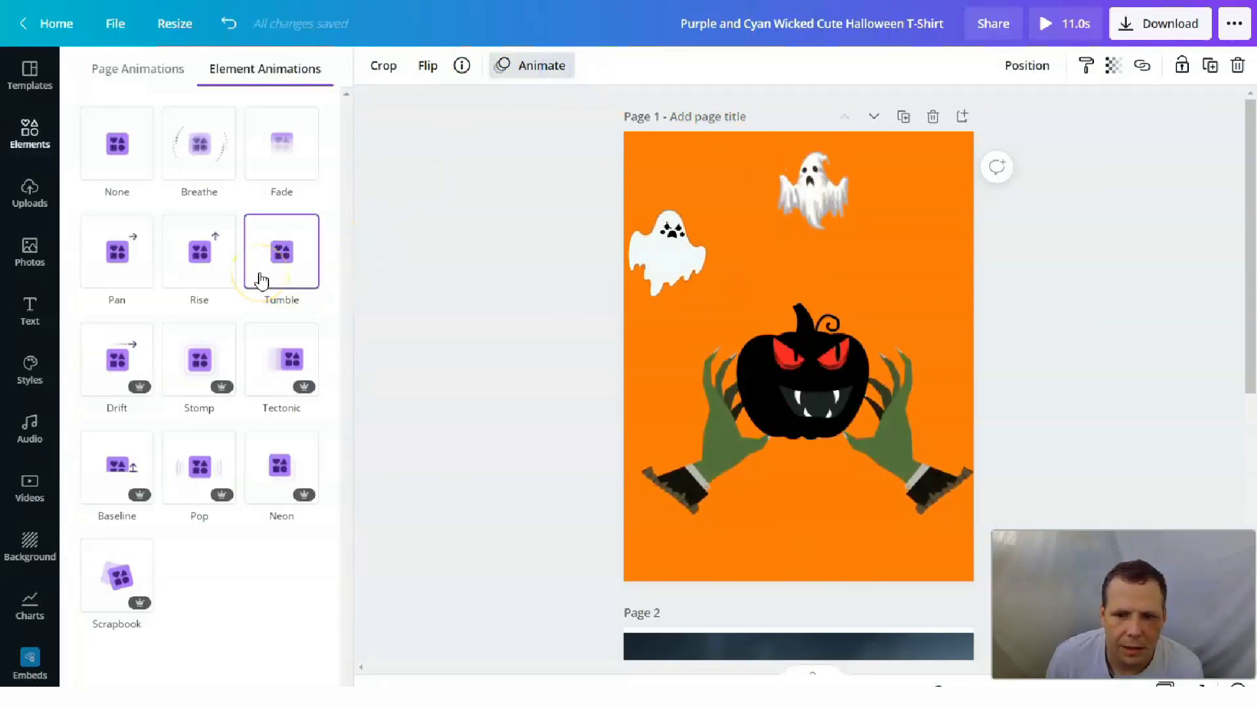
left_click(197, 370)
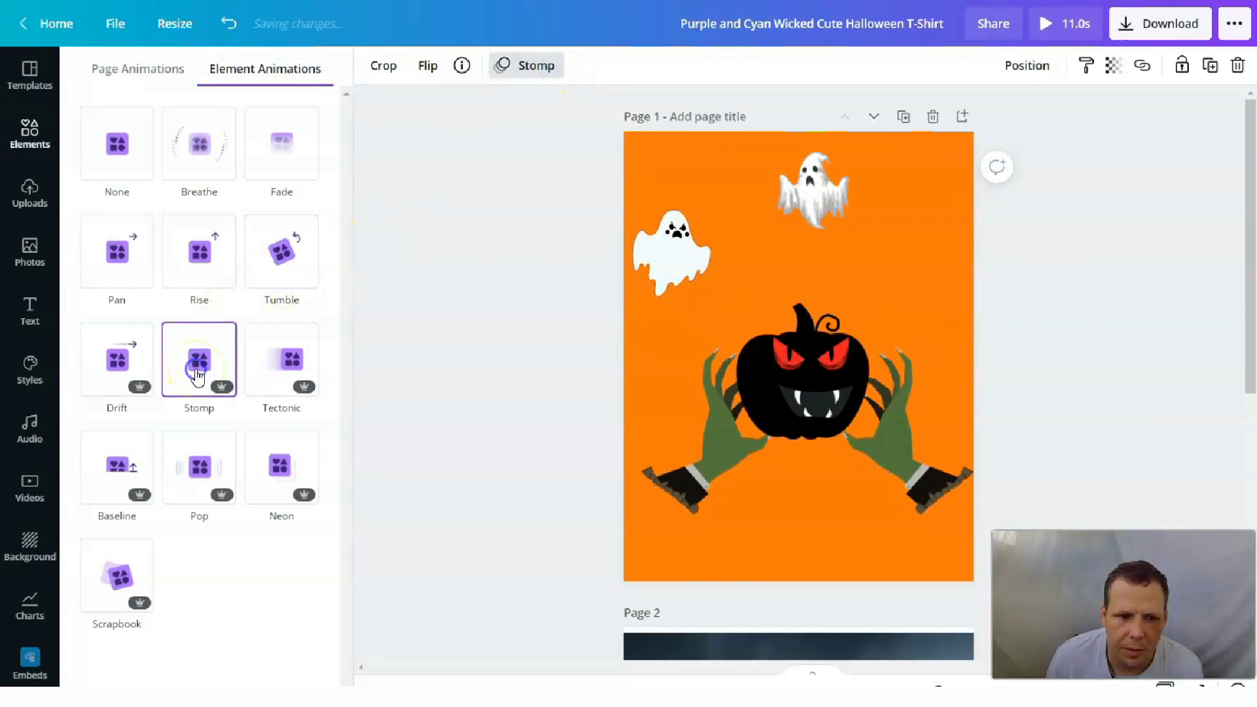
left_click(1165, 275)
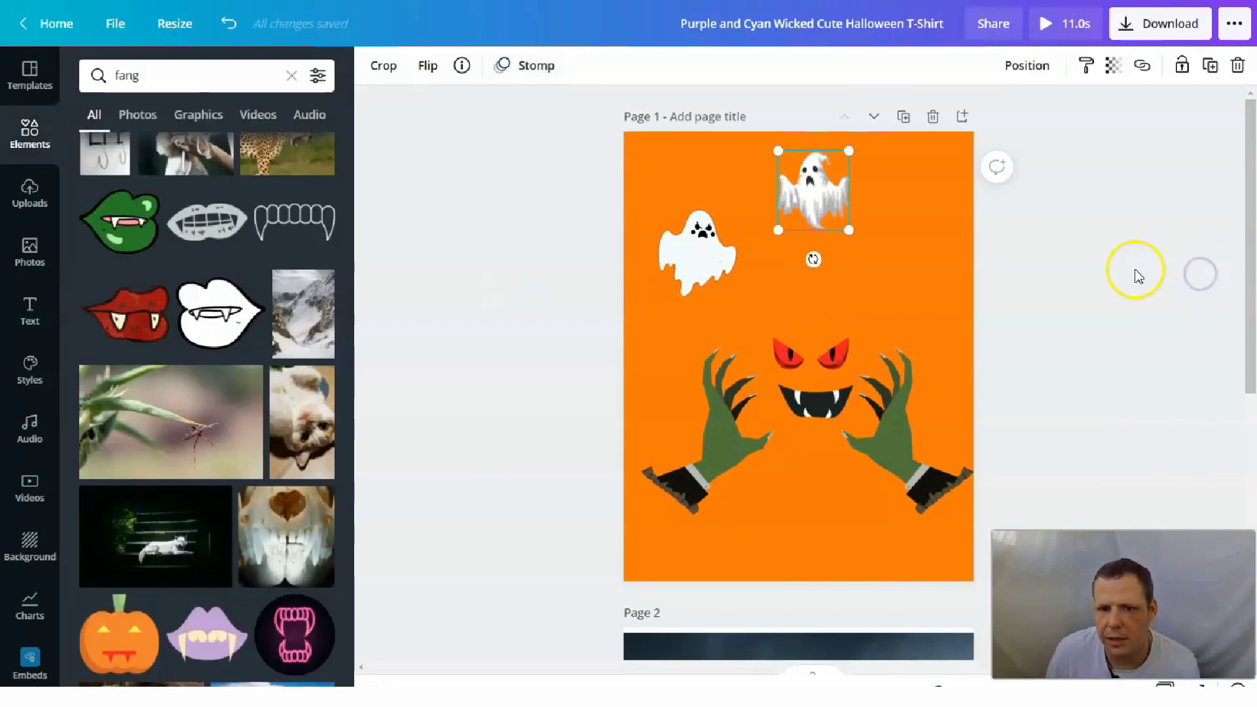
Step: Look over the artwork on both pages and browse the available content categories, including the chart types
scroll(1060, 359, "down", 1)
scroll(1061, 359, "up", 1)
scroll(1048, 288, "down", 2)
scroll(1016, 297, "up", 2)
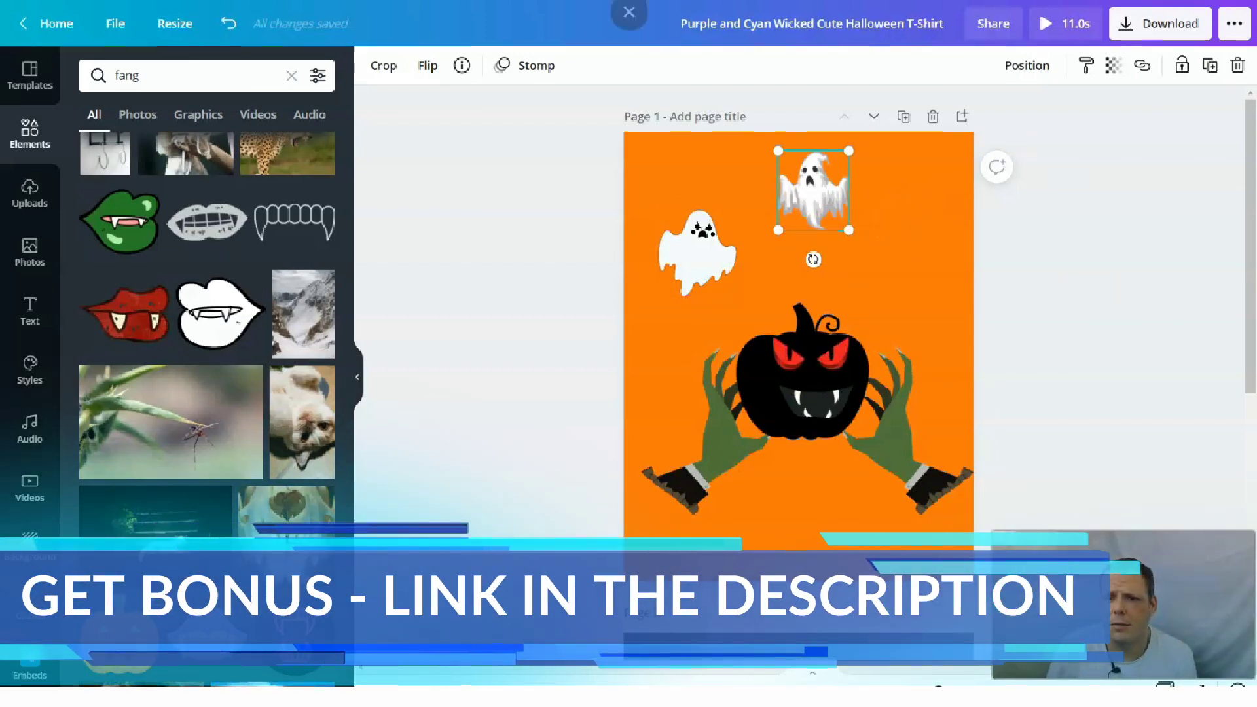
scroll(870, 347, "down", 6)
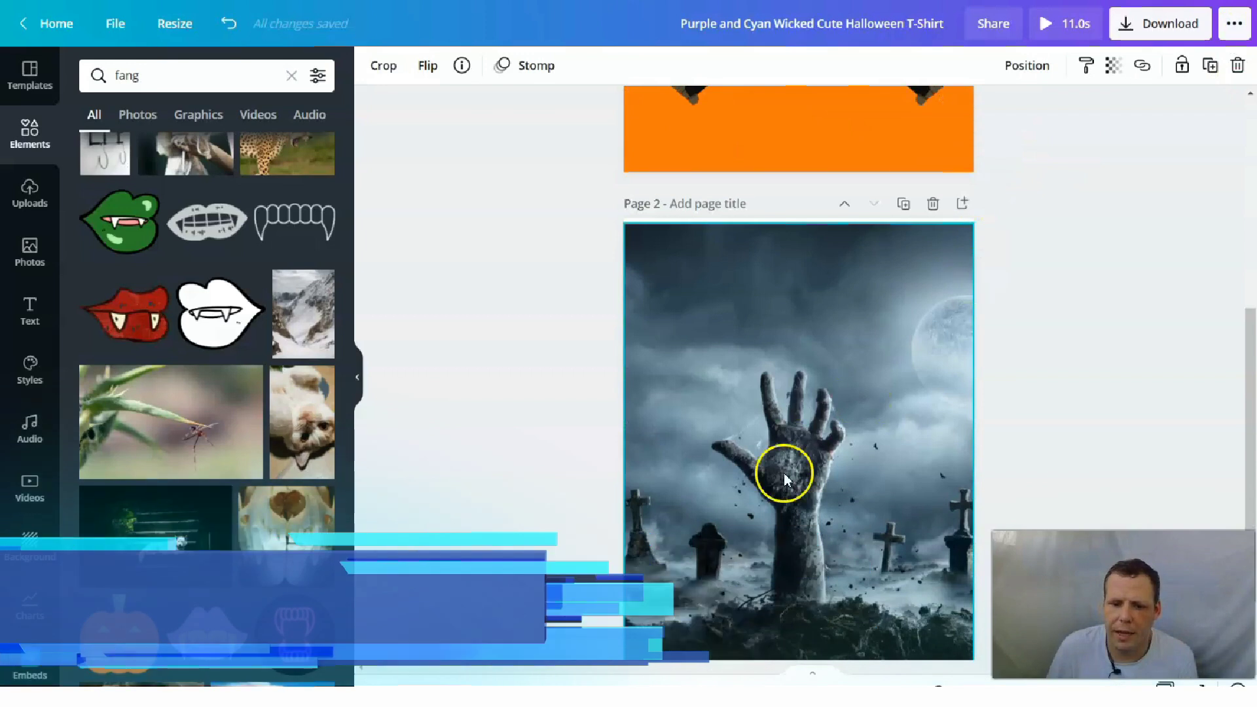
scroll(953, 420, "down", 2)
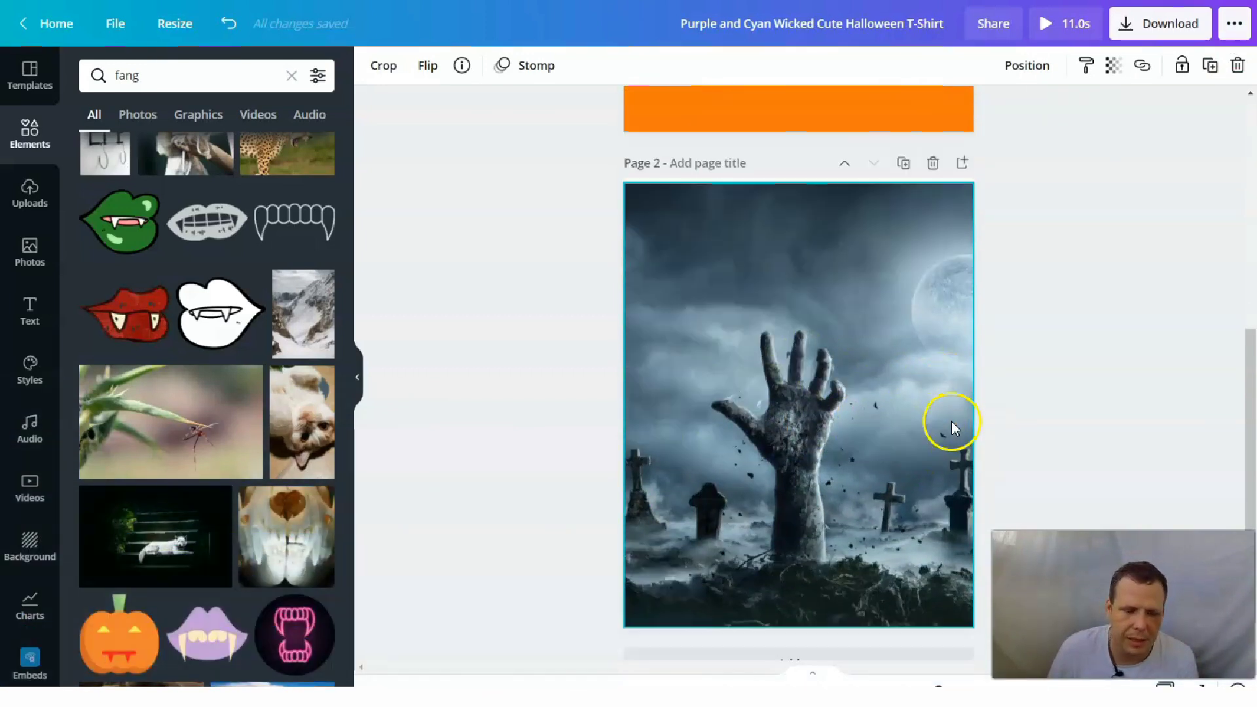
scroll(1159, 356, "up", 5)
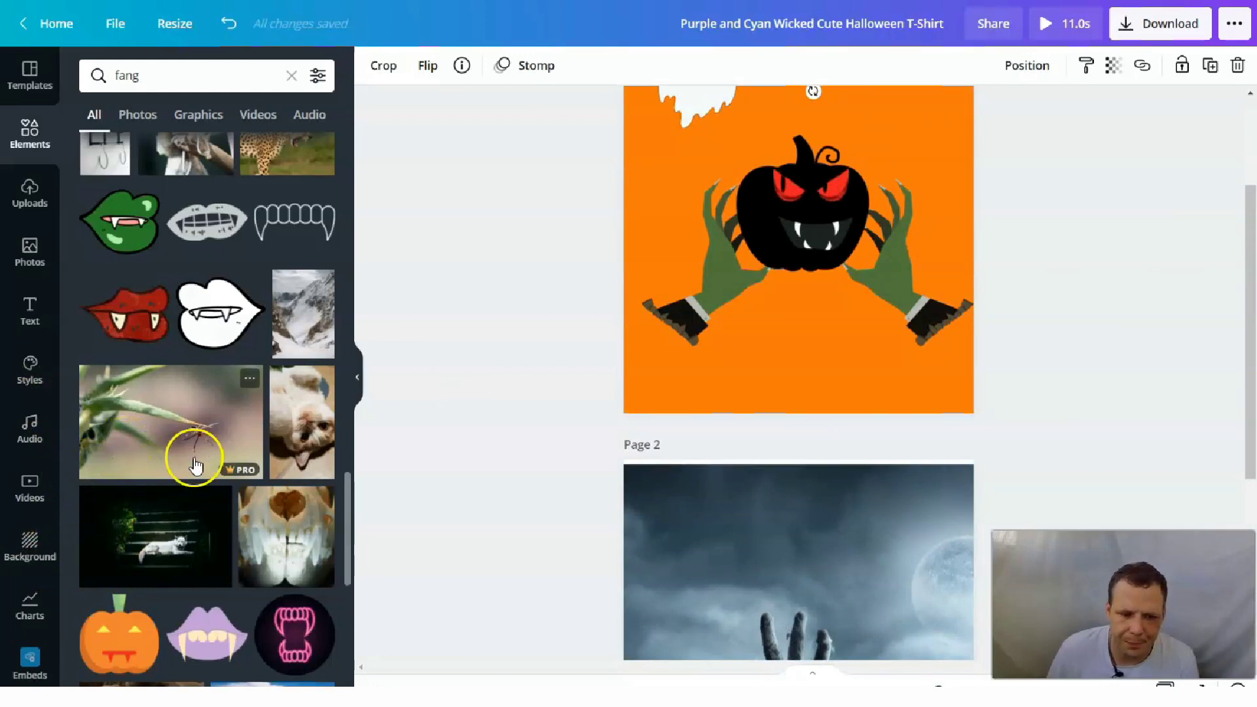
scroll(195, 465, "down", 3)
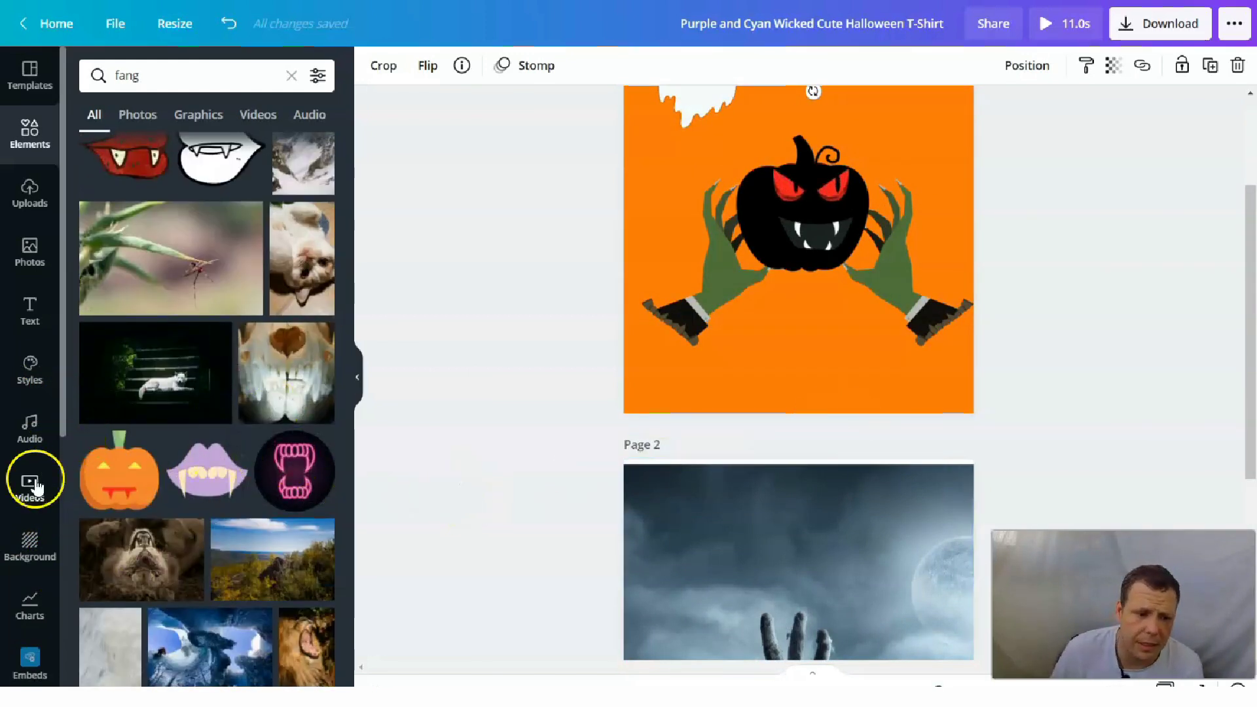
scroll(36, 487, "down", 3)
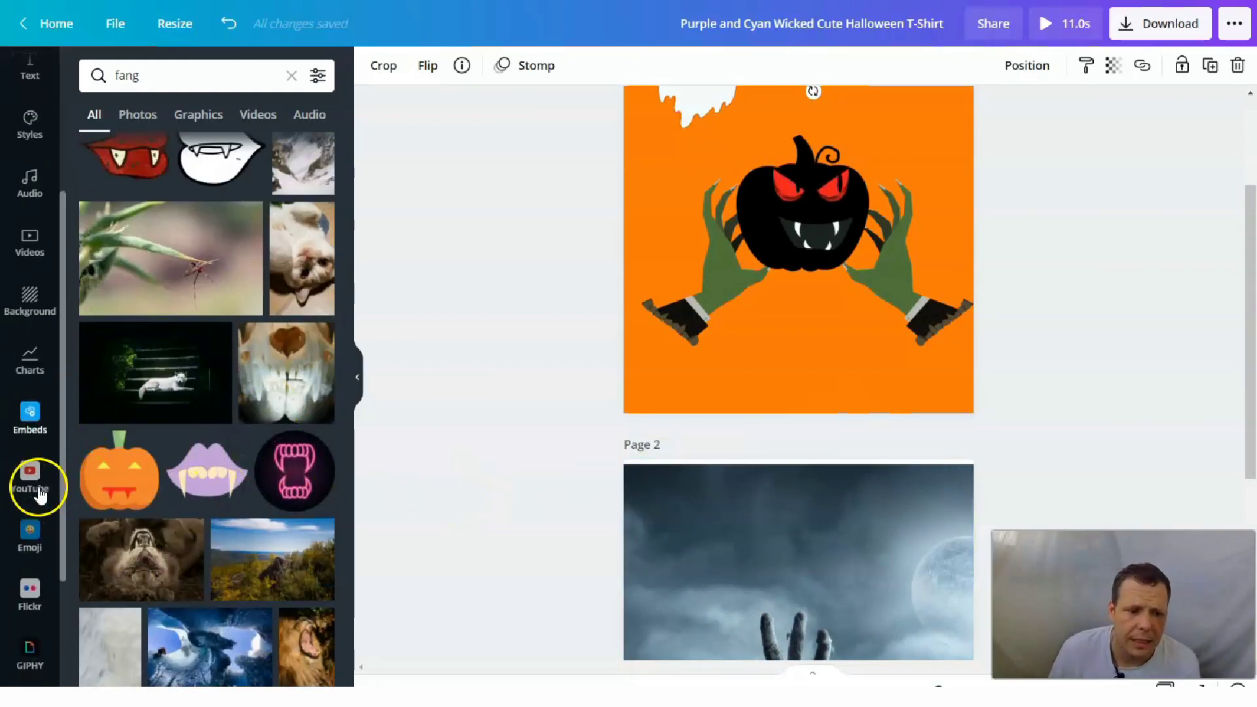
left_click(30, 363)
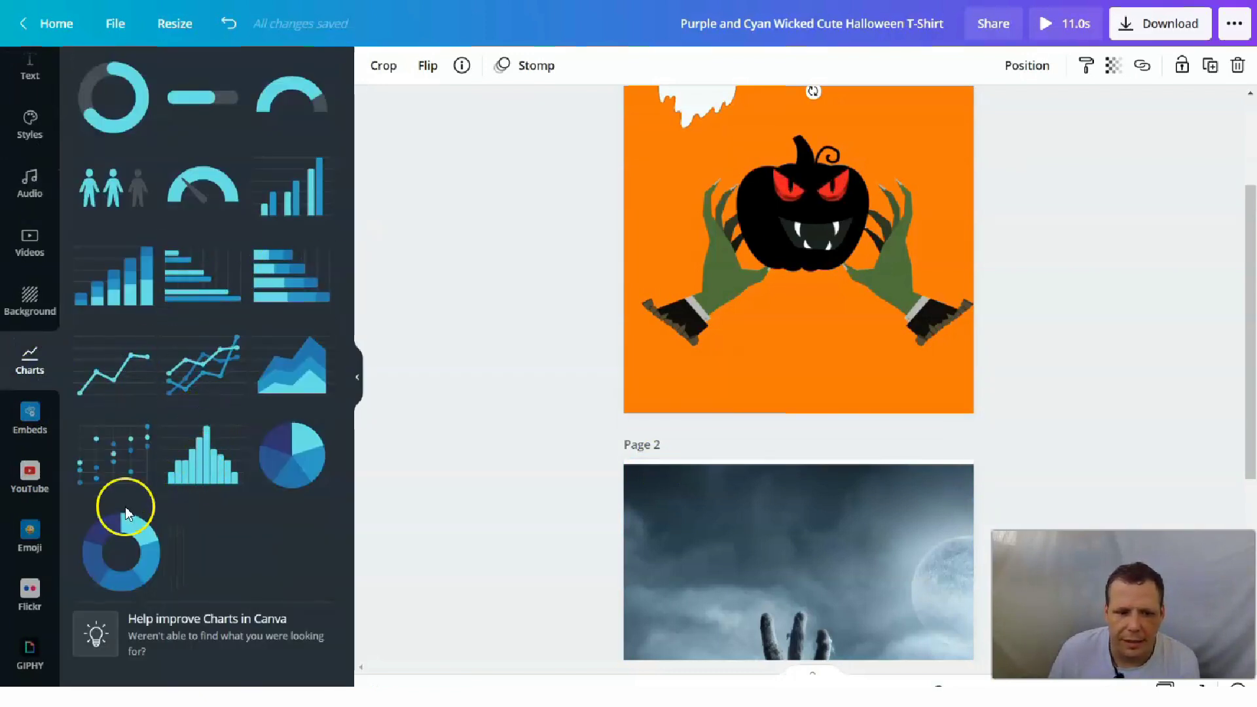
scroll(29, 543, "down", 3)
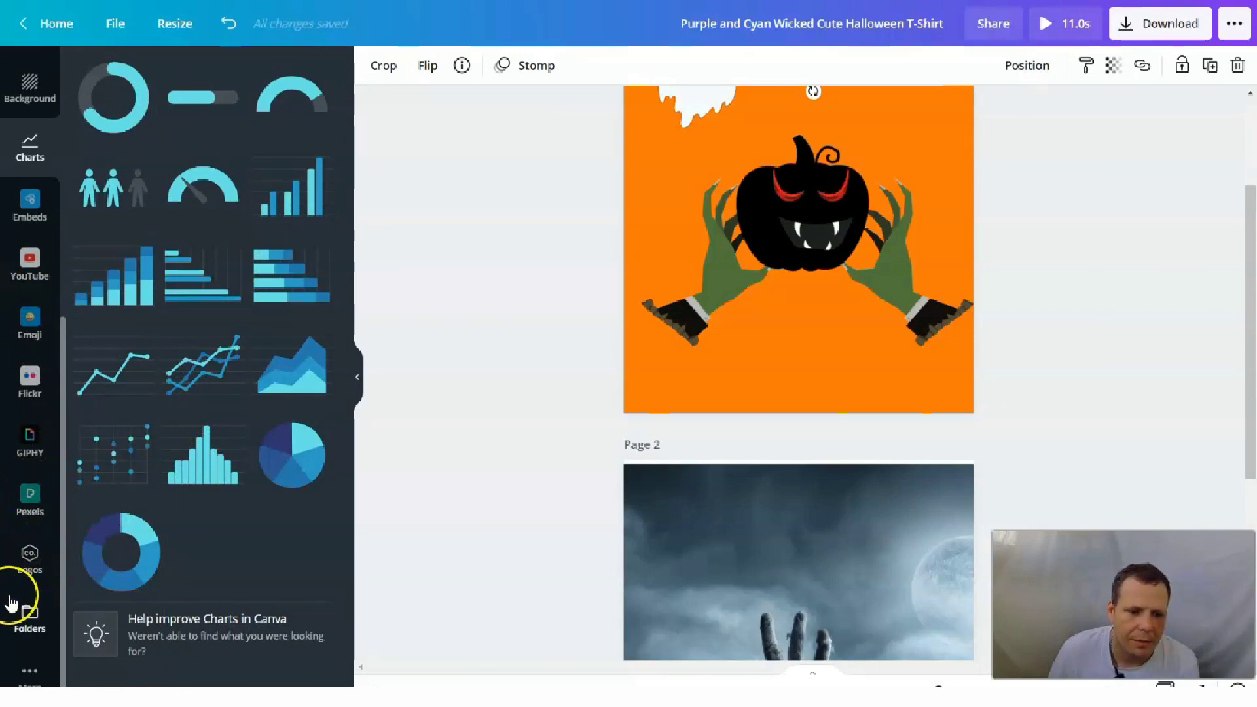
scroll(33, 435, "up", 7)
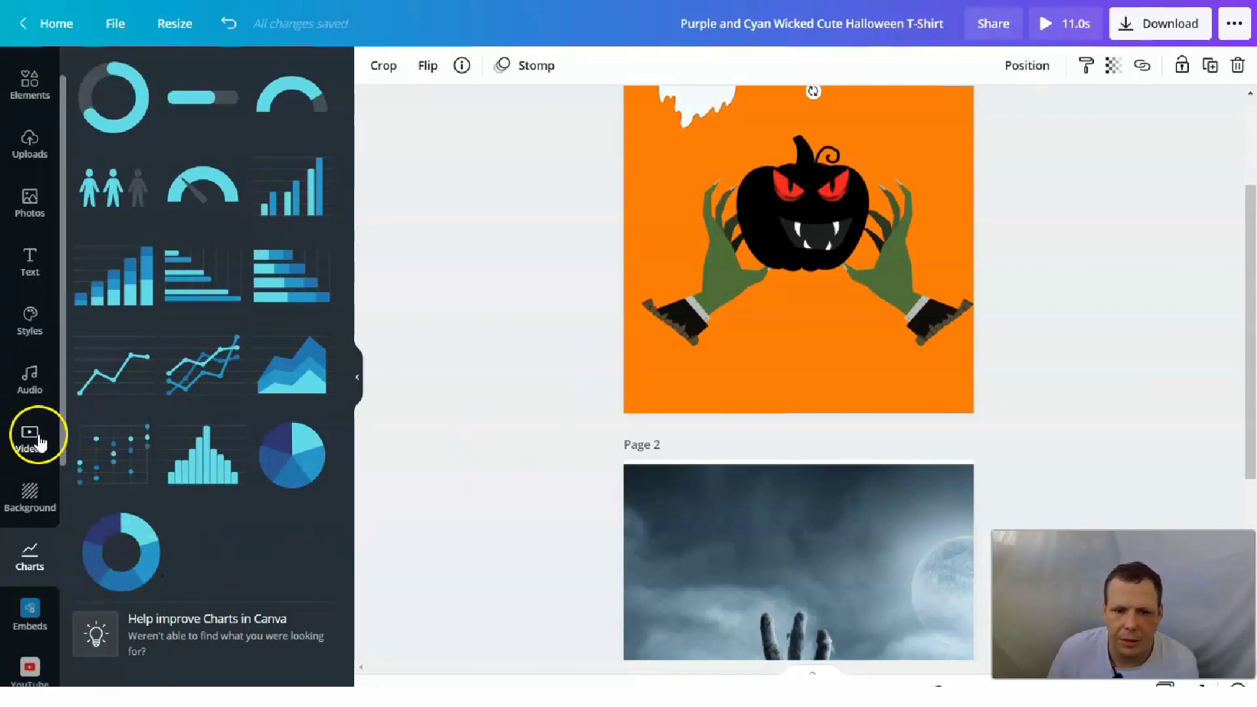
scroll(853, 322, "up", 3)
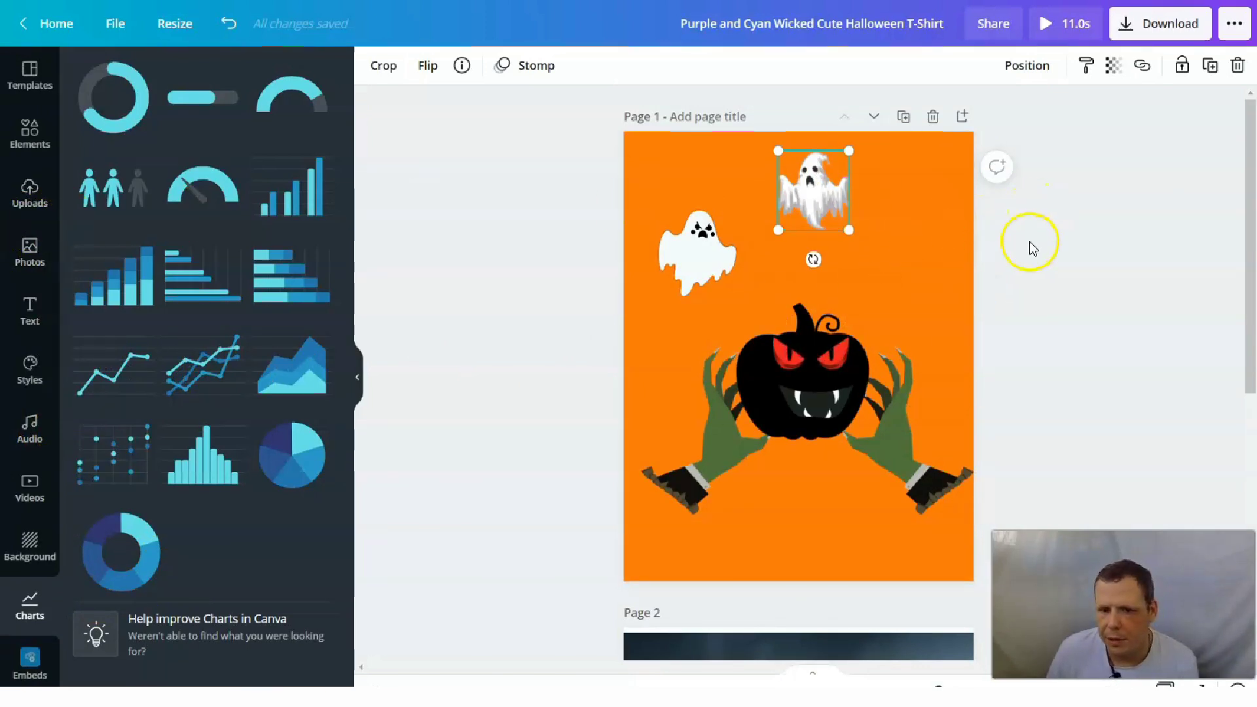
Step: Tilt the Stomp-animated ghost counter-clockwise and move it to the upper-right corner of page 1
left_click_drag(817, 259, 845, 252)
left_click_drag(814, 190, 922, 202)
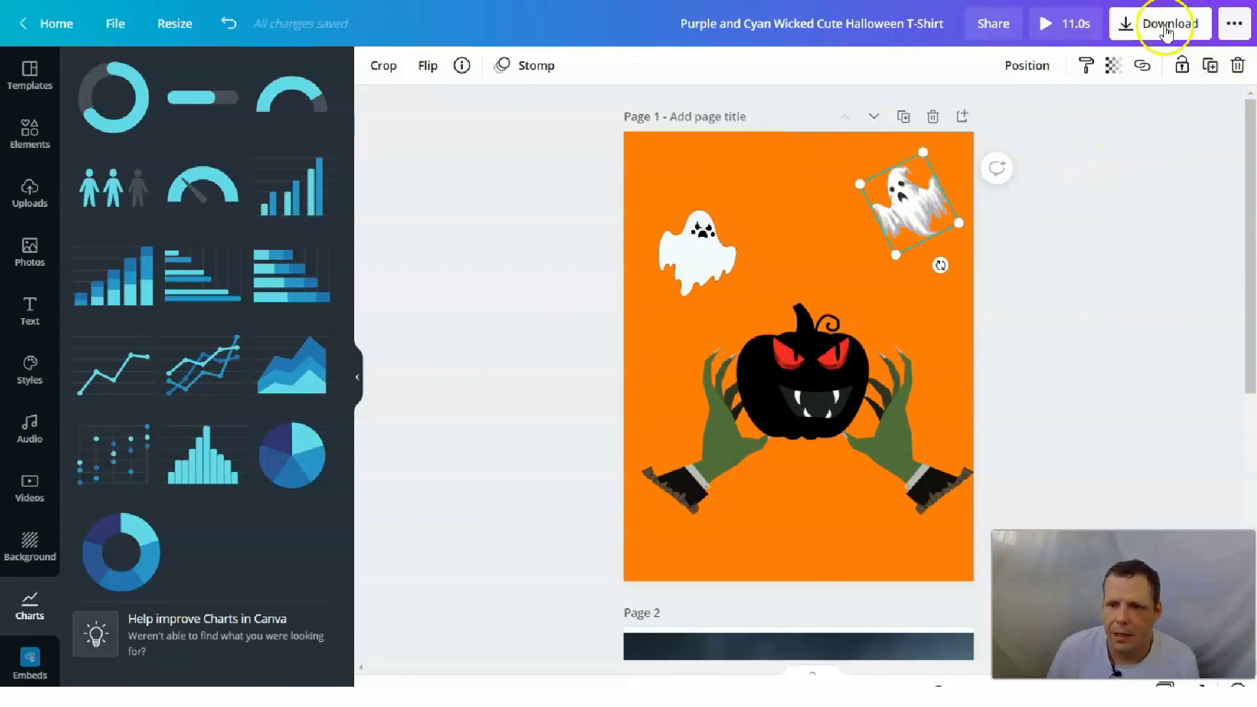
Step: Look over the publishing options and set the design's download file type to PNG
left_click(1231, 26)
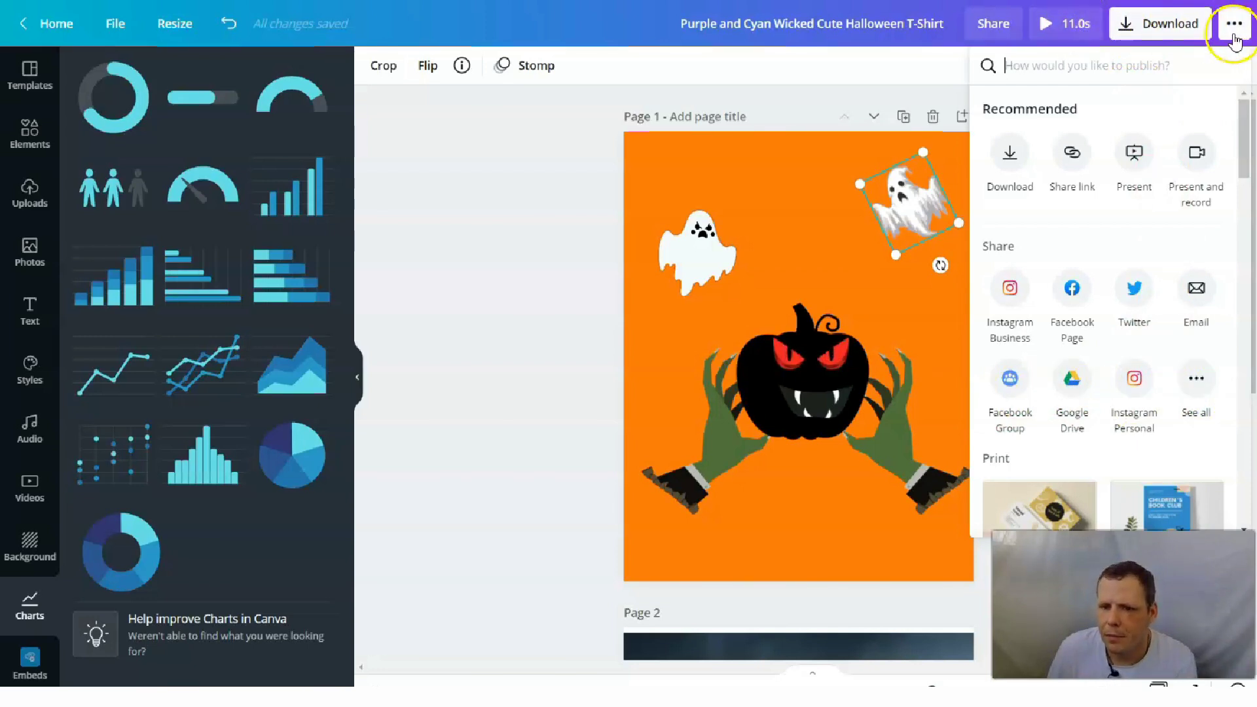
left_click(896, 69)
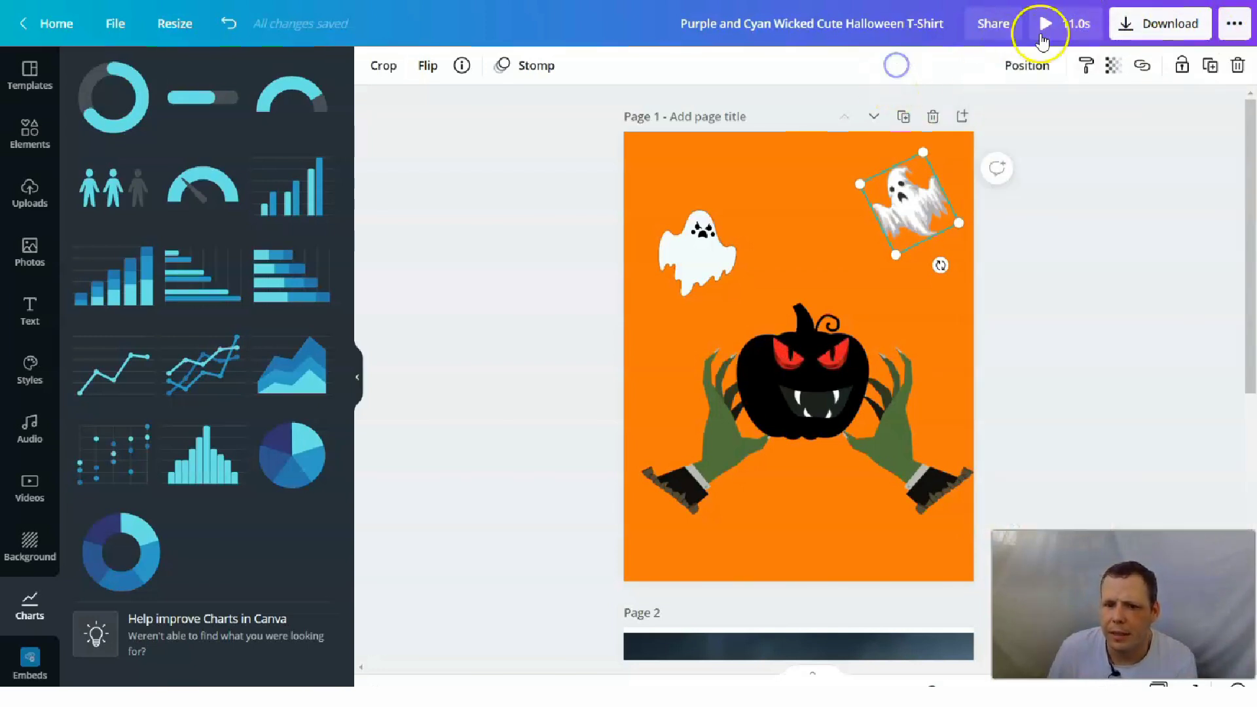
left_click(1159, 25)
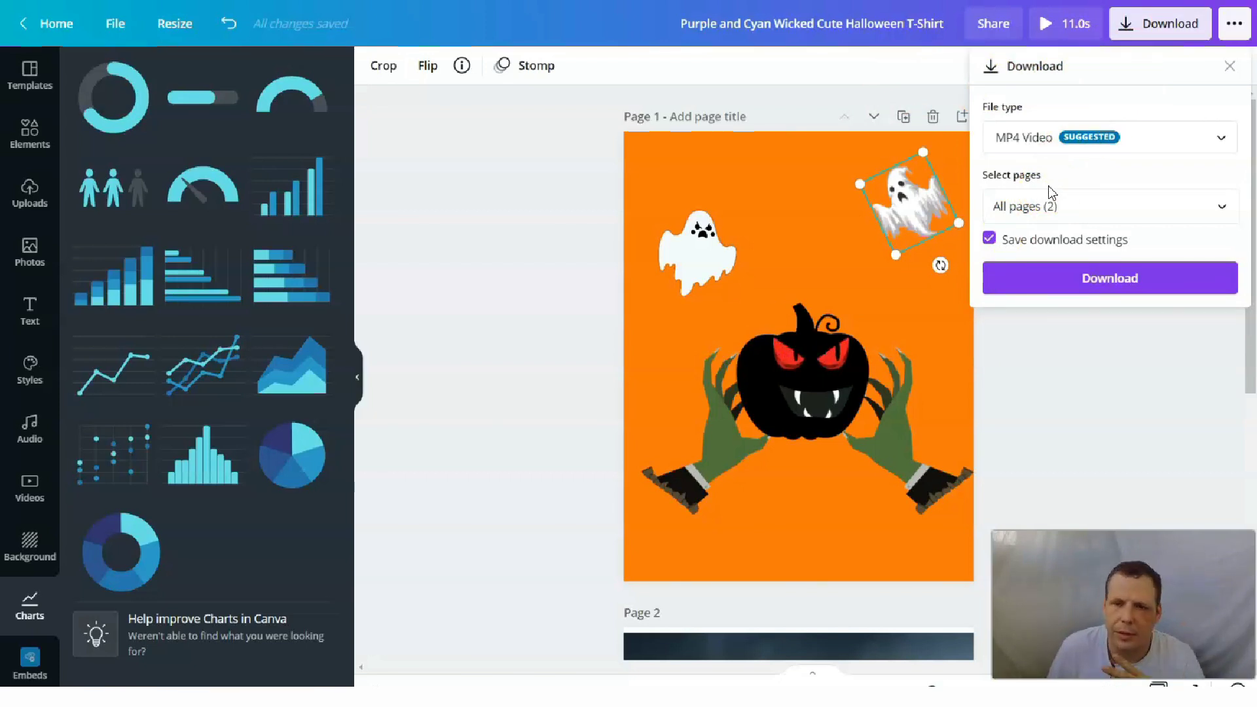
left_click(1106, 142)
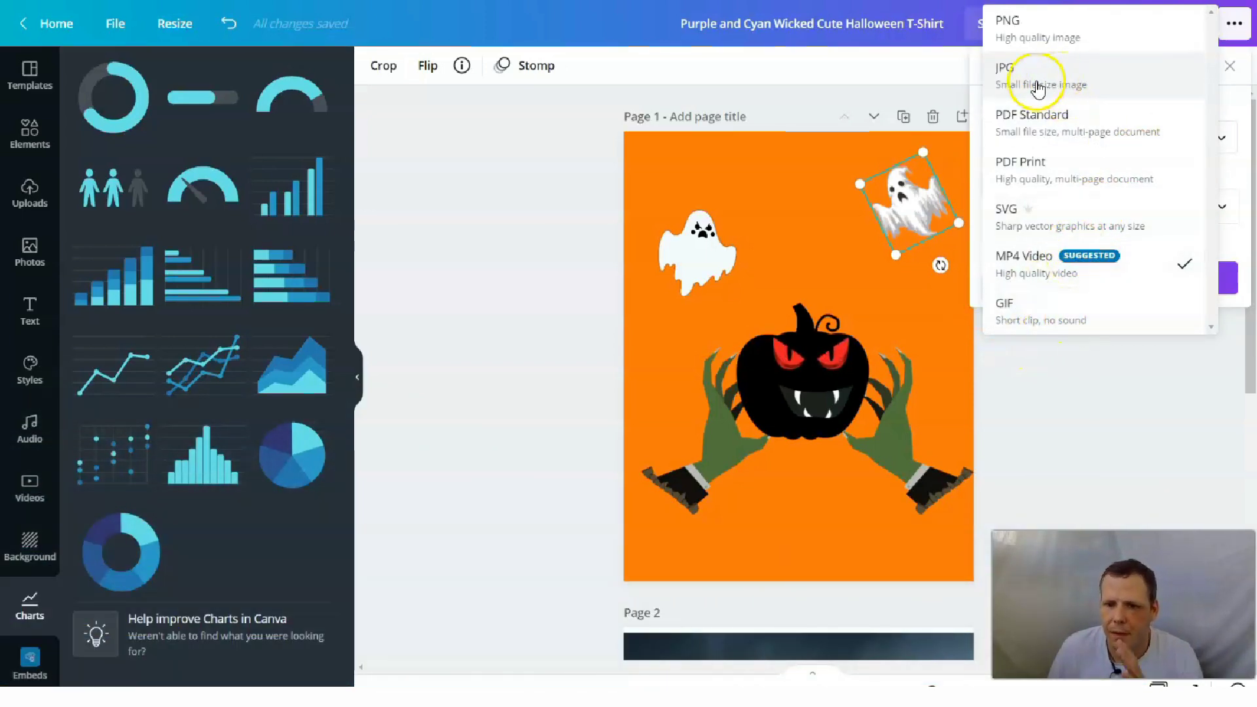
left_click(1071, 40)
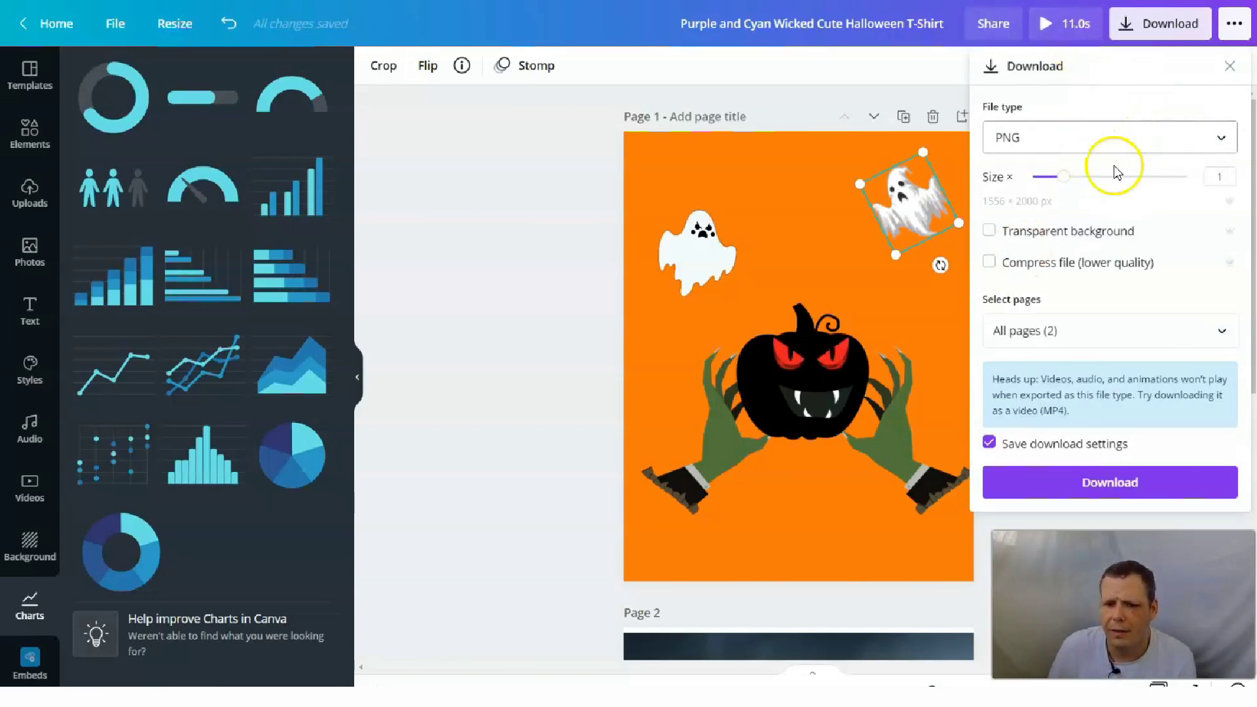
left_click(1095, 177)
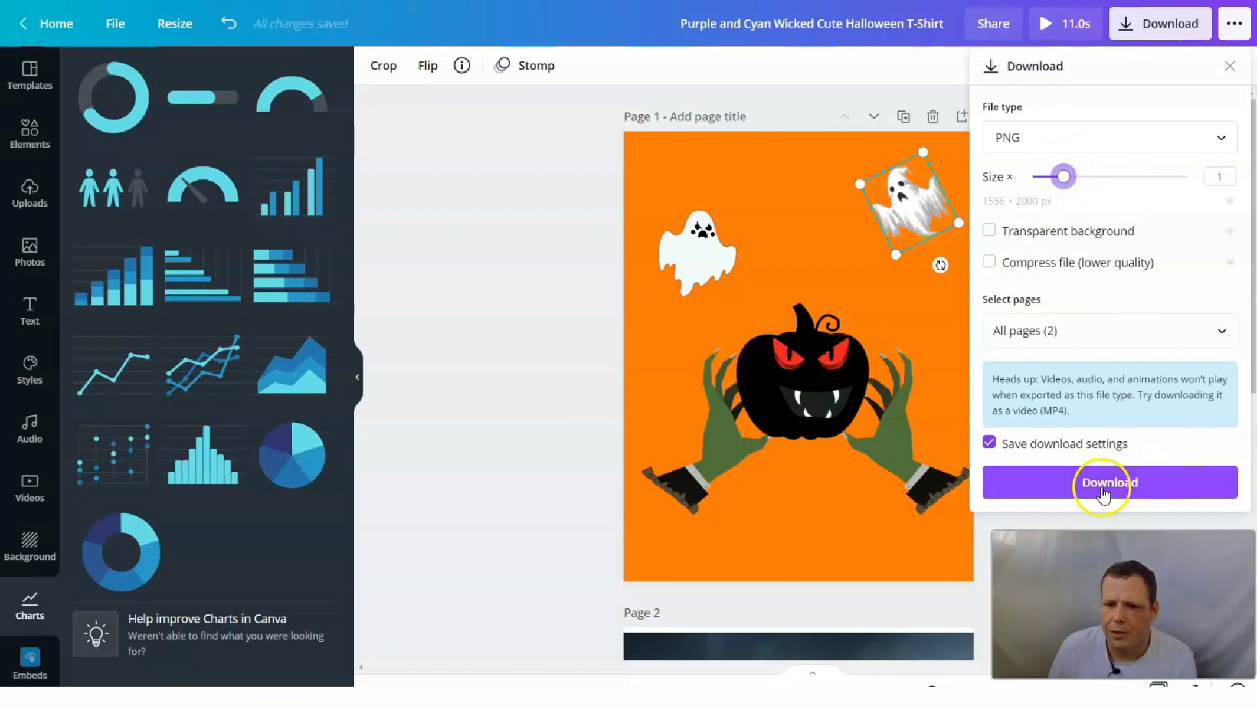
left_click(1235, 67)
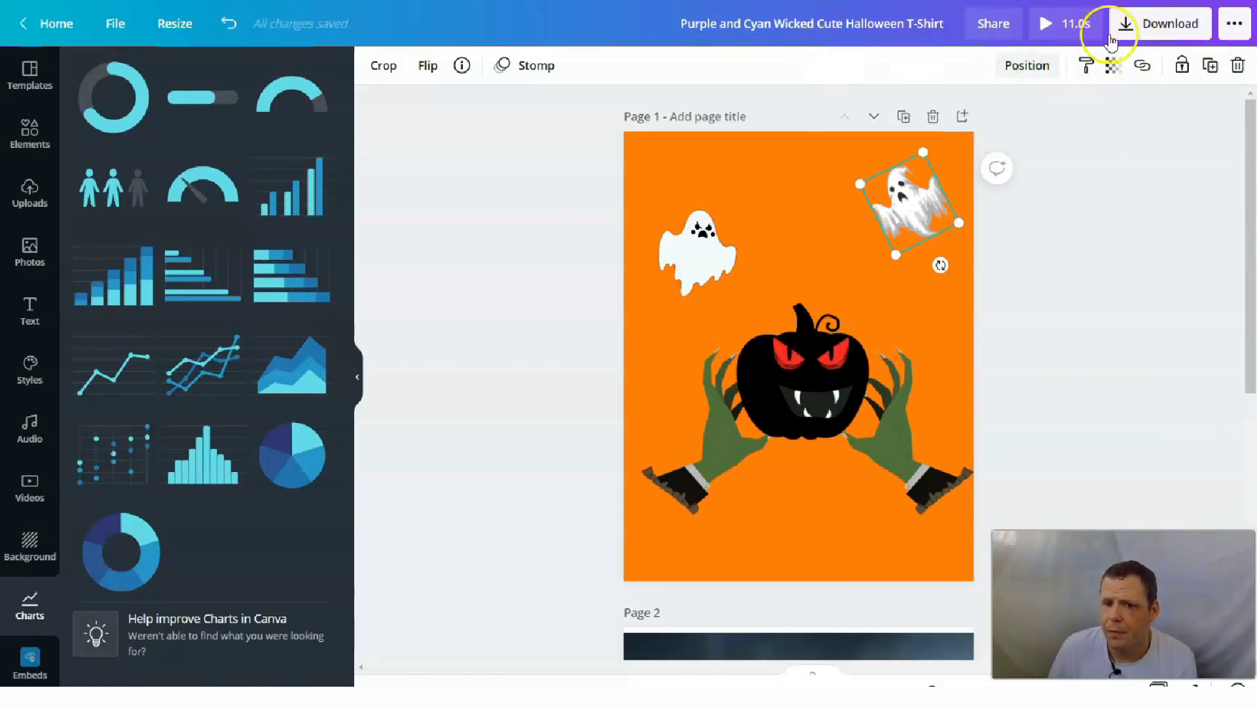
Step: Download both pages of the design as PNG at size 1 and dismiss the saved-design message
left_click(1159, 26)
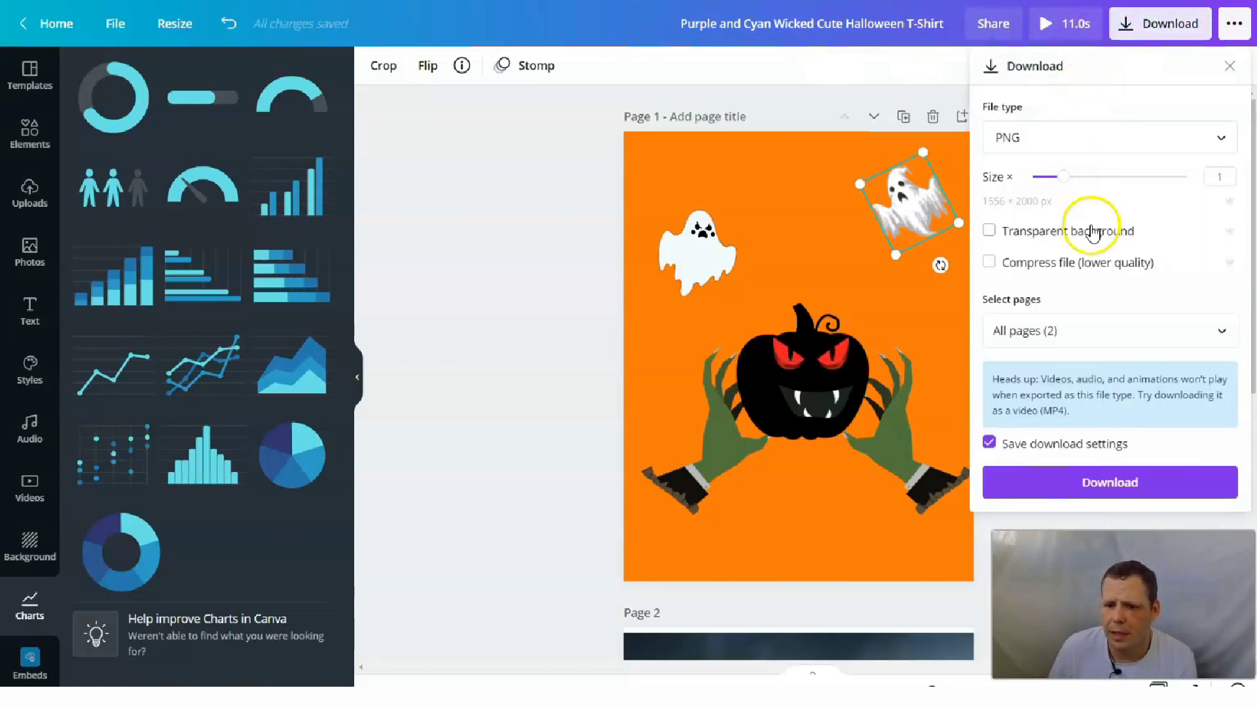
left_click(1107, 466)
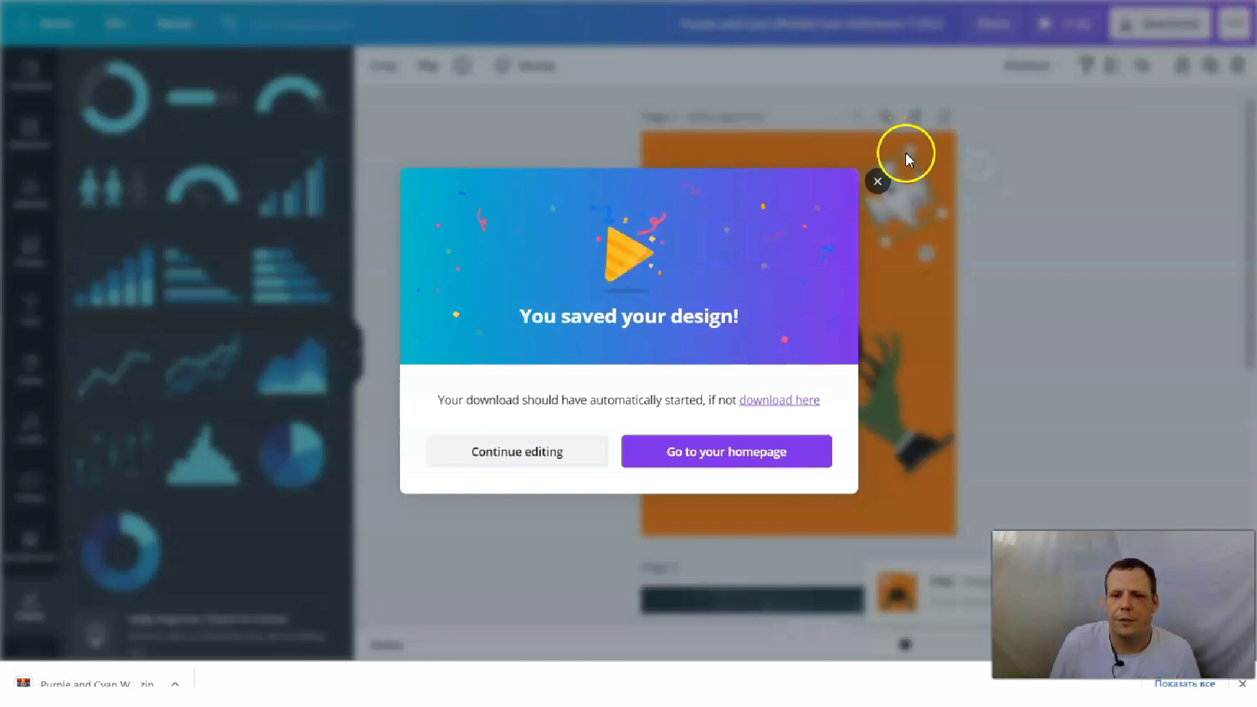
left_click(879, 183)
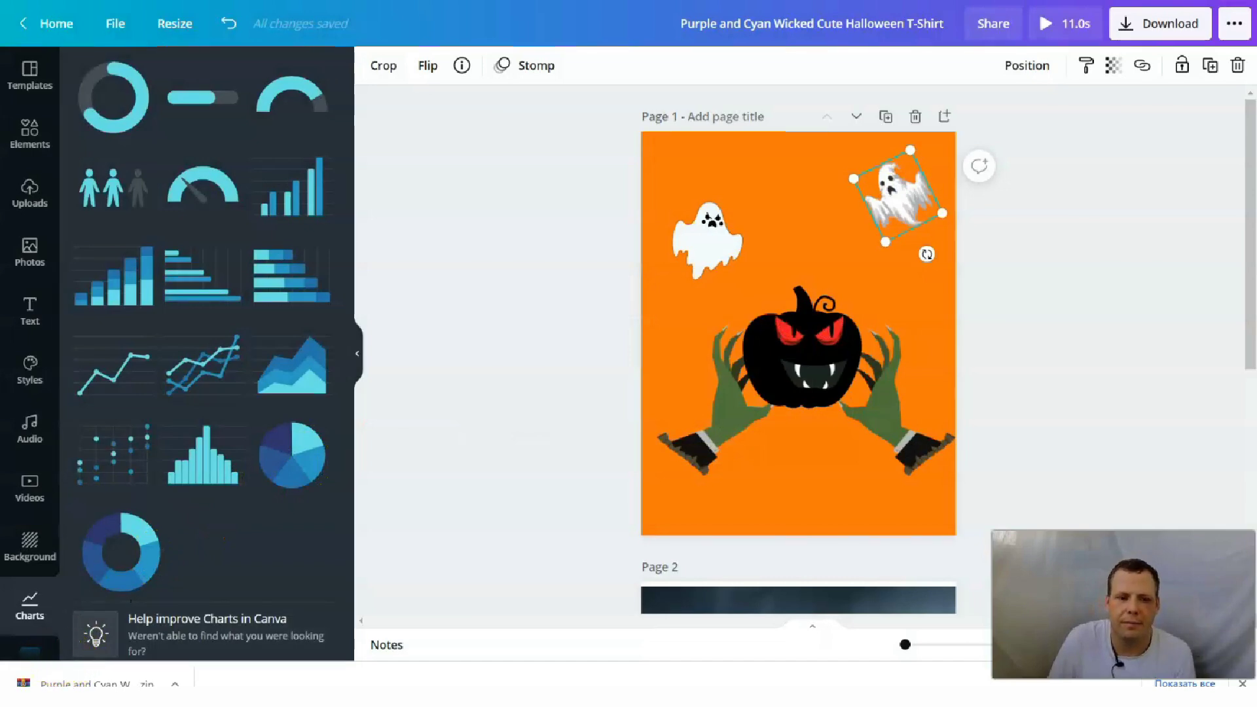